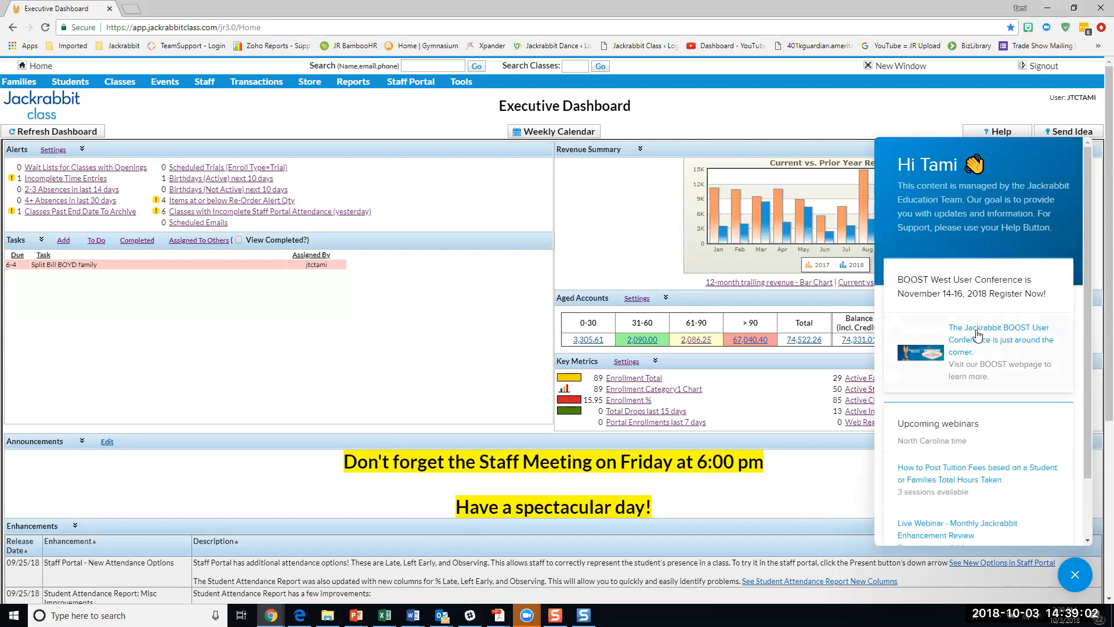
# Review the conference notice and upcoming webinars in the education message panel, and close the panel.
pyautogui.scroll(-1, 978, 334)
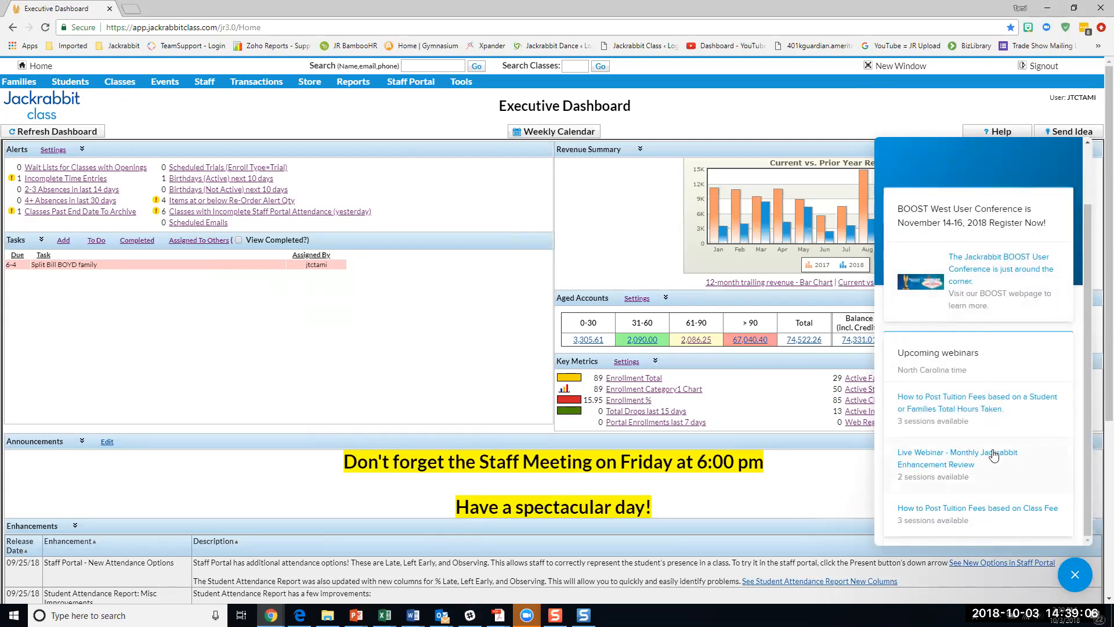
pyautogui.scroll(1, 993, 455)
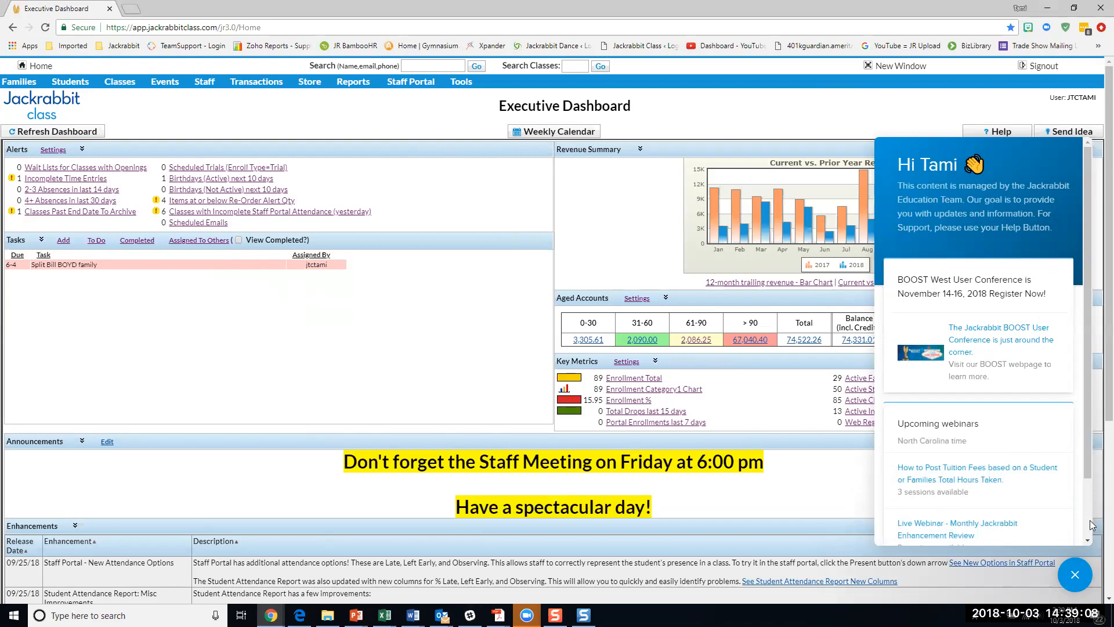
pyautogui.click(1074, 576)
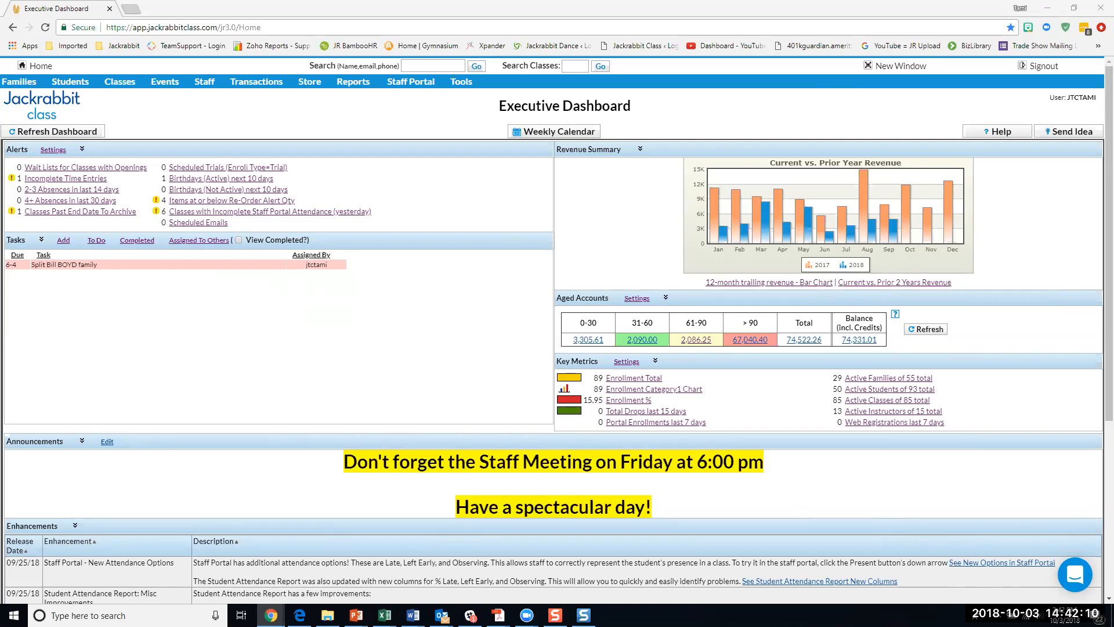
# Examine the organization defaults in Edit Settings down to the preferred recital module name.
pyautogui.moveTo(474, 80)
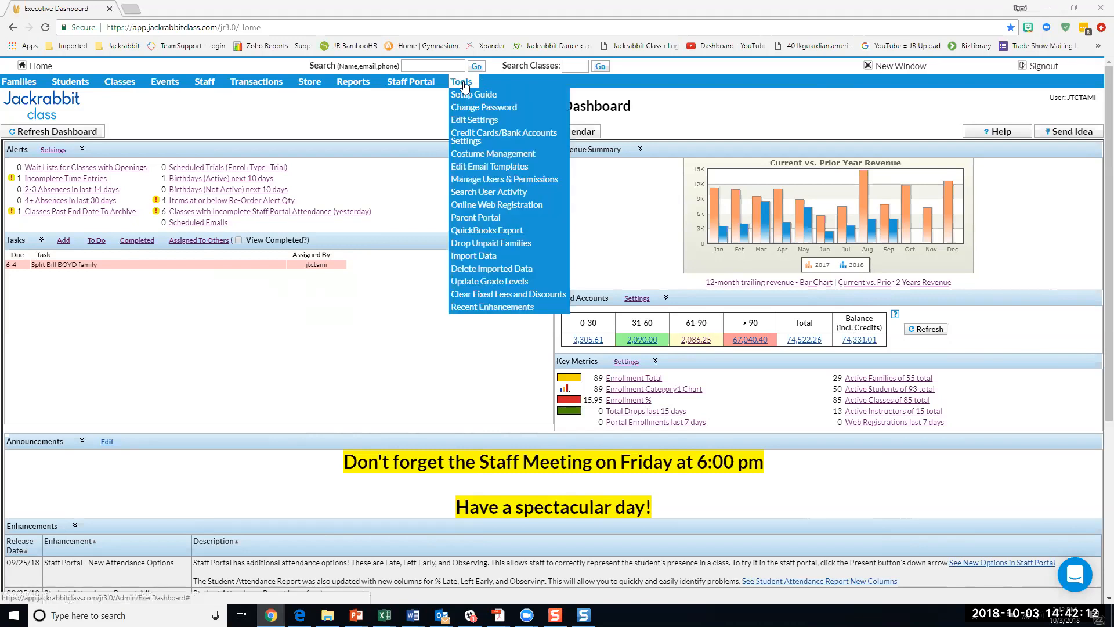
pyautogui.click(464, 120)
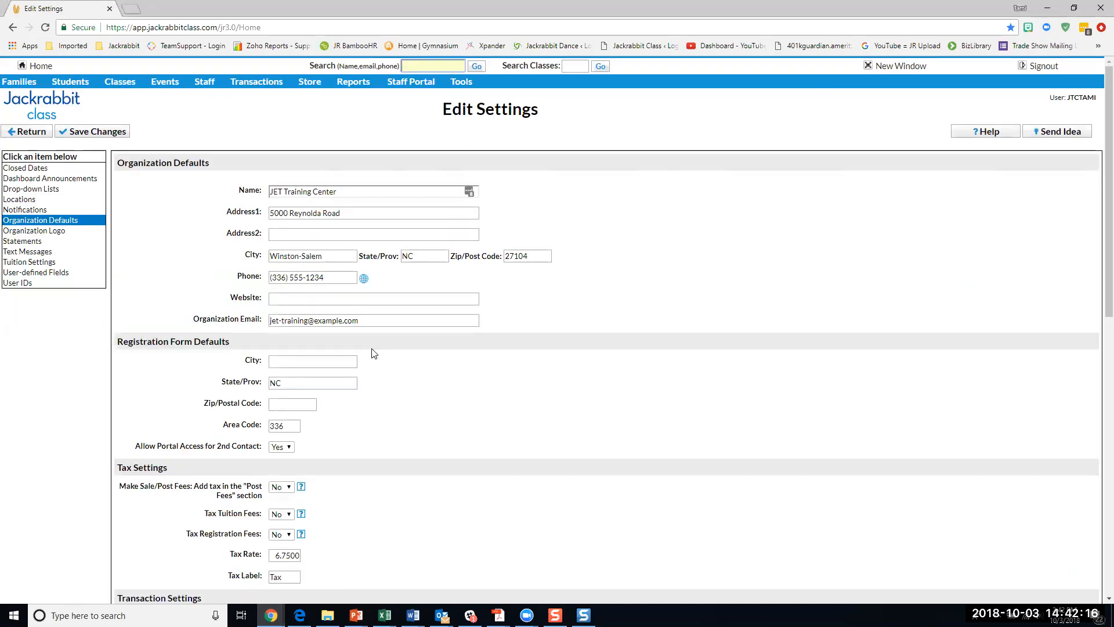
pyautogui.scroll(-2, 377, 357)
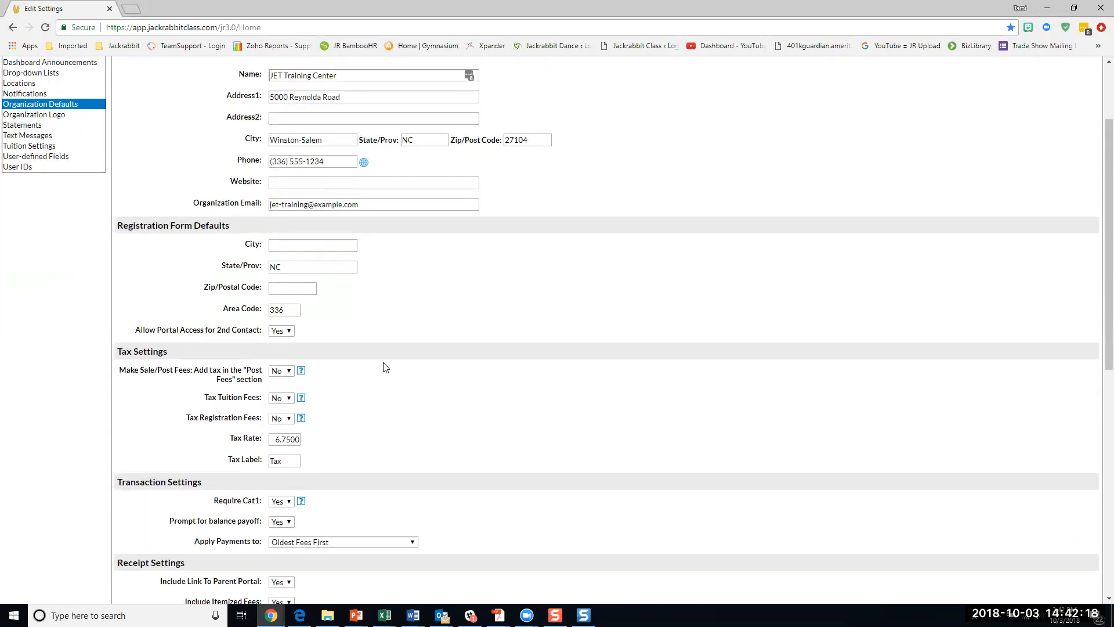
pyautogui.scroll(-8, 384, 367)
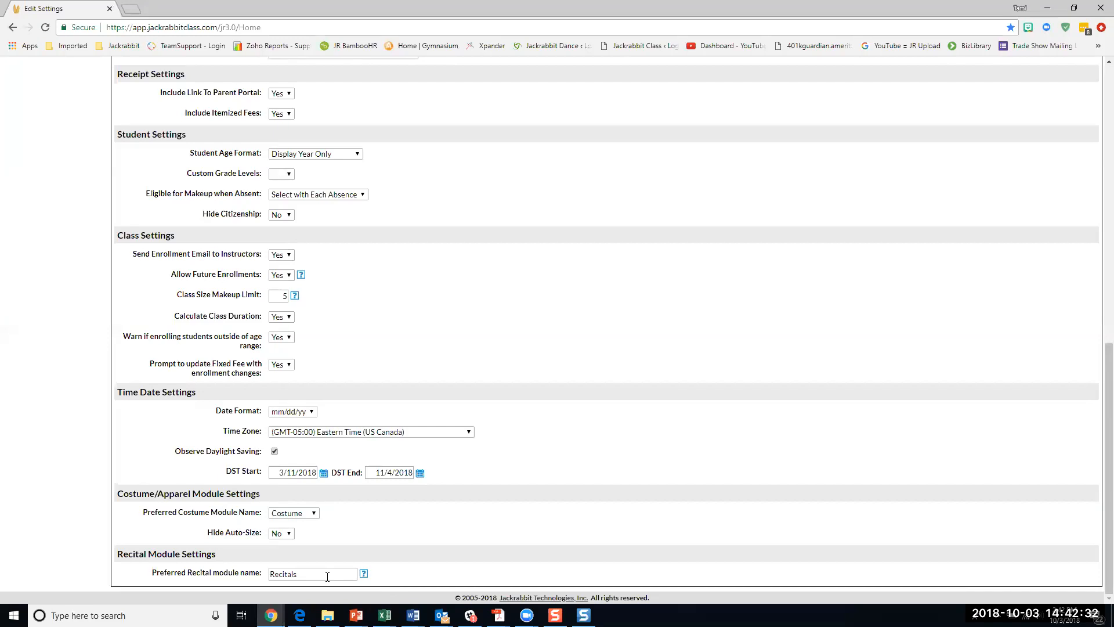
pyautogui.moveTo(328, 576); pyautogui.dragTo(267, 573)
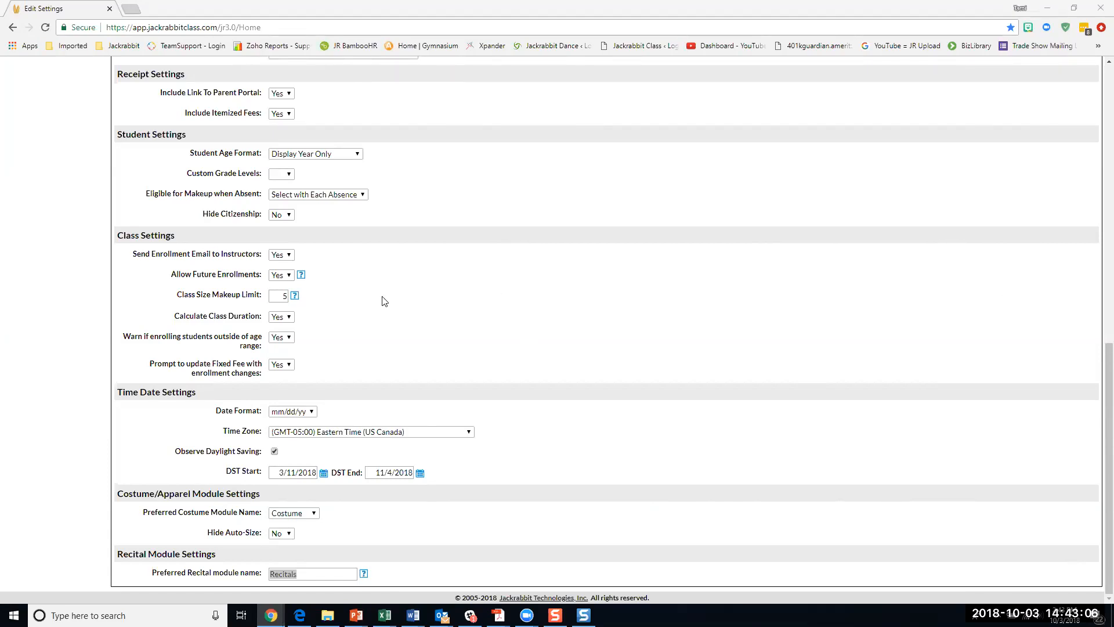
# Open the list of recitals from the events area.
pyautogui.scroll(1, 381, 301)
pyautogui.scroll(10, 382, 299)
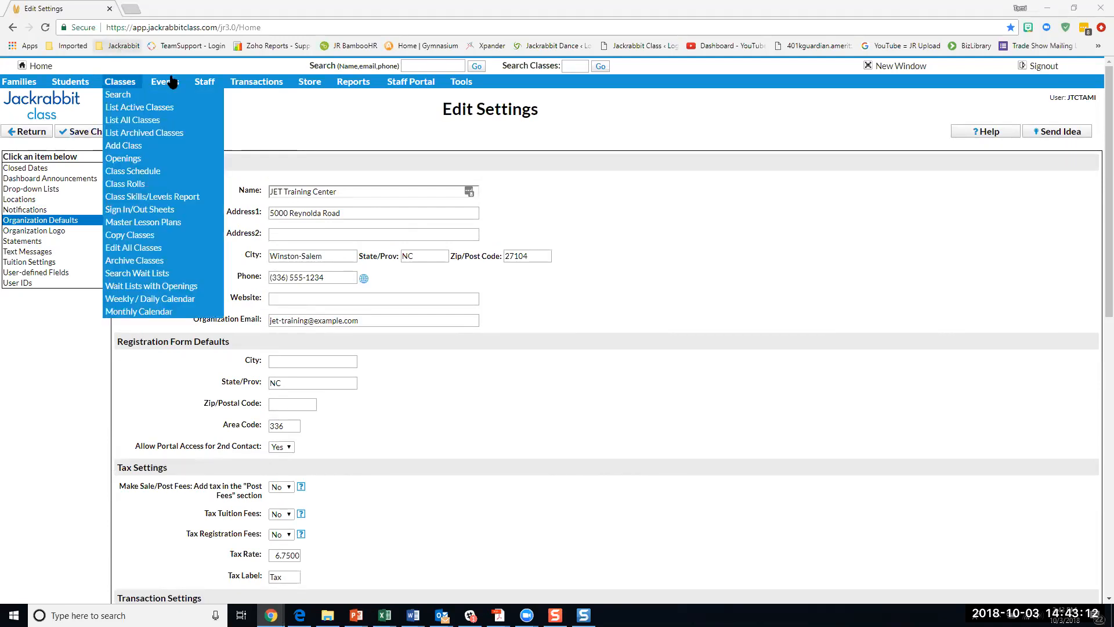
pyautogui.moveTo(165, 81)
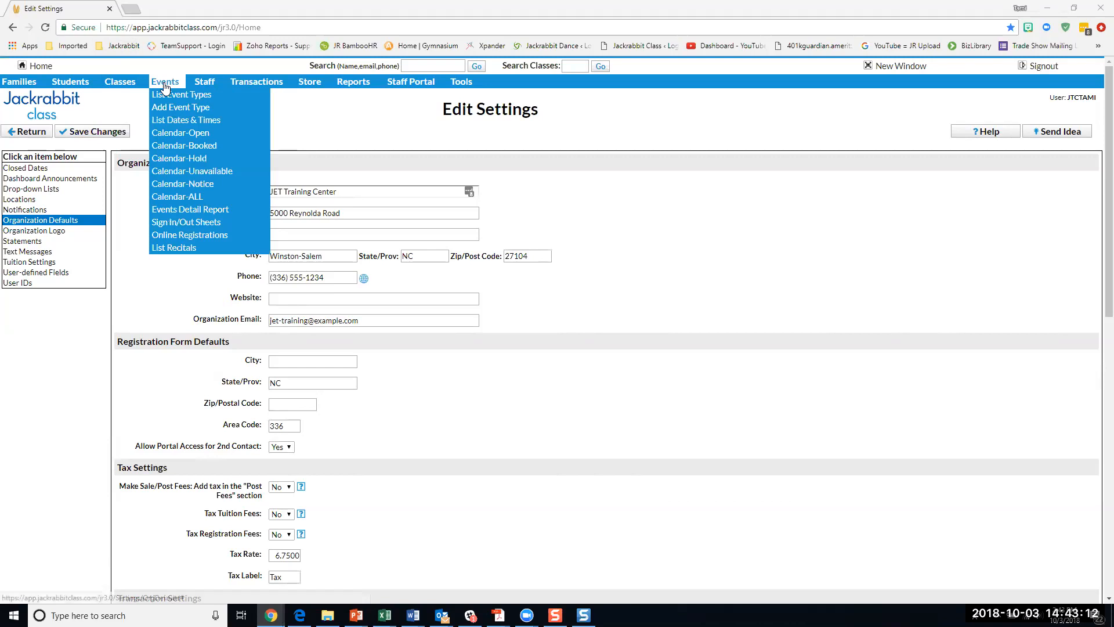
pyautogui.click(181, 249)
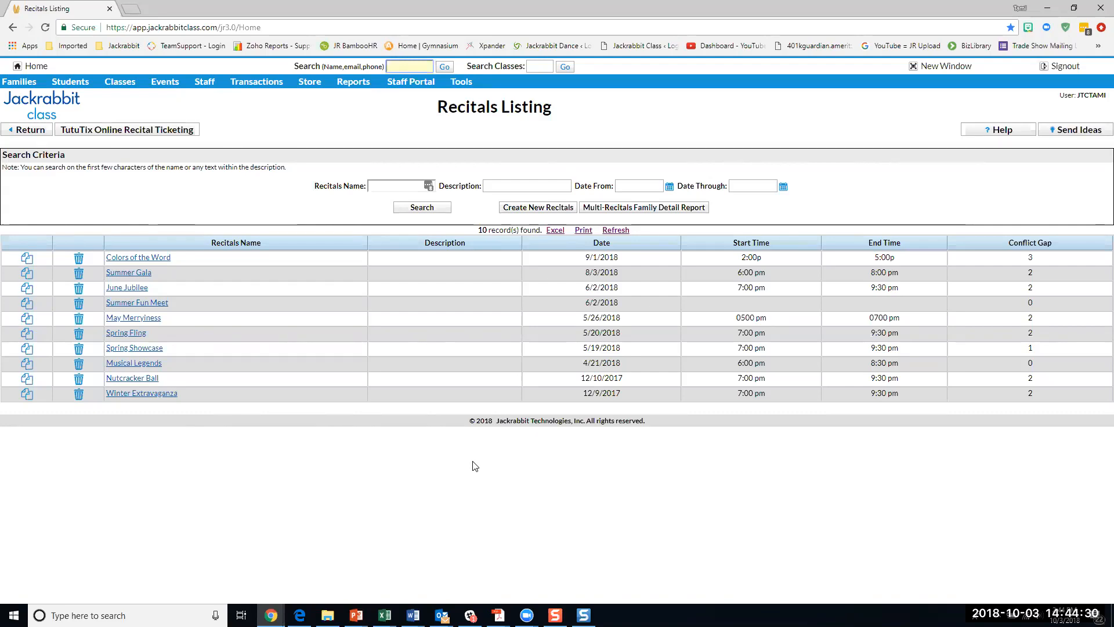
# Create a new recital named Frozen with the date 12/15/2018.
pyautogui.click(531, 209)
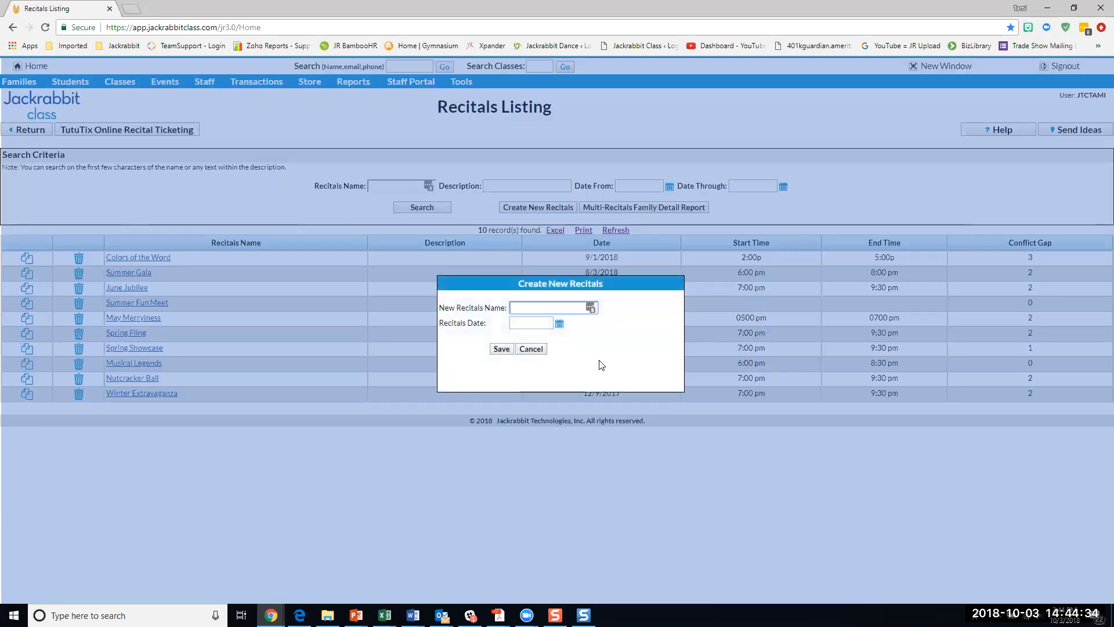
pyautogui.write('Frozen')
pyautogui.click(559, 325)
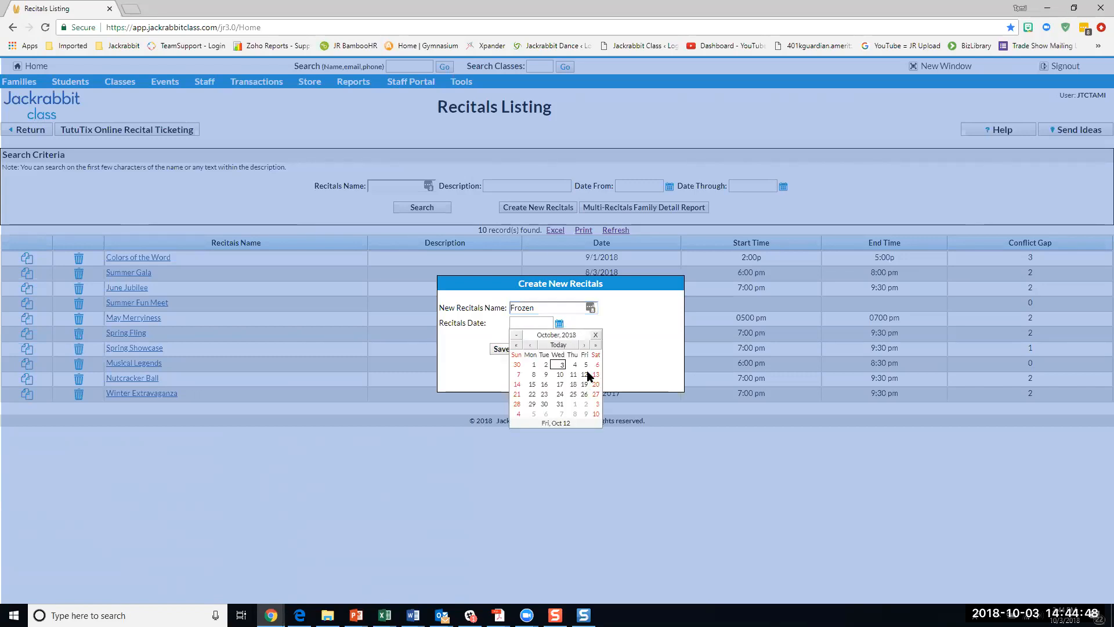
pyautogui.click(583, 346)
pyautogui.click(584, 345)
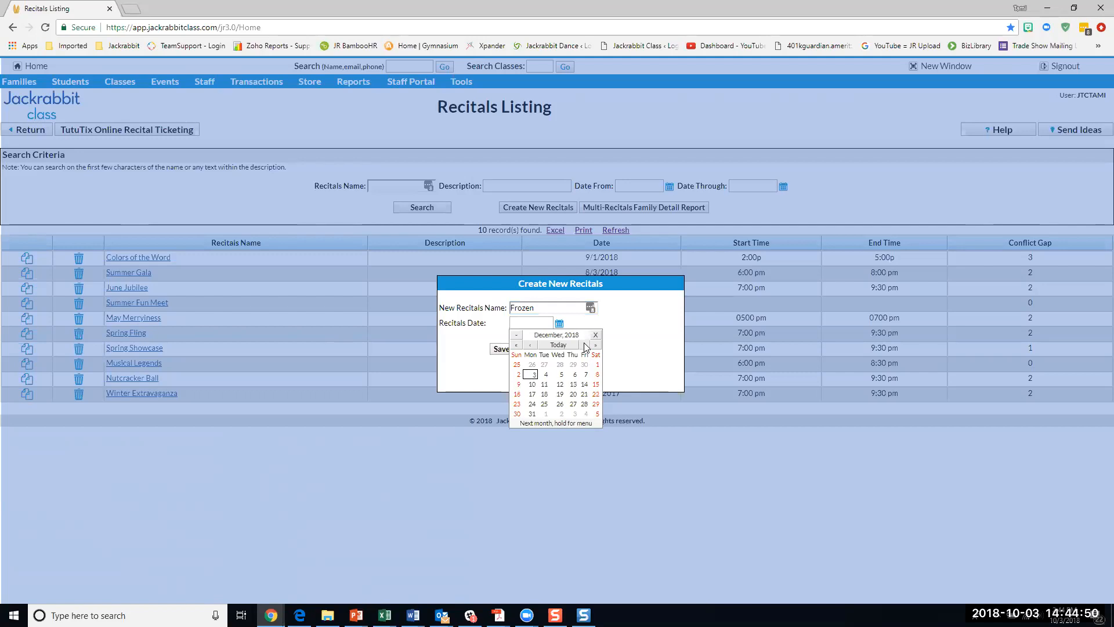
pyautogui.click(596, 385)
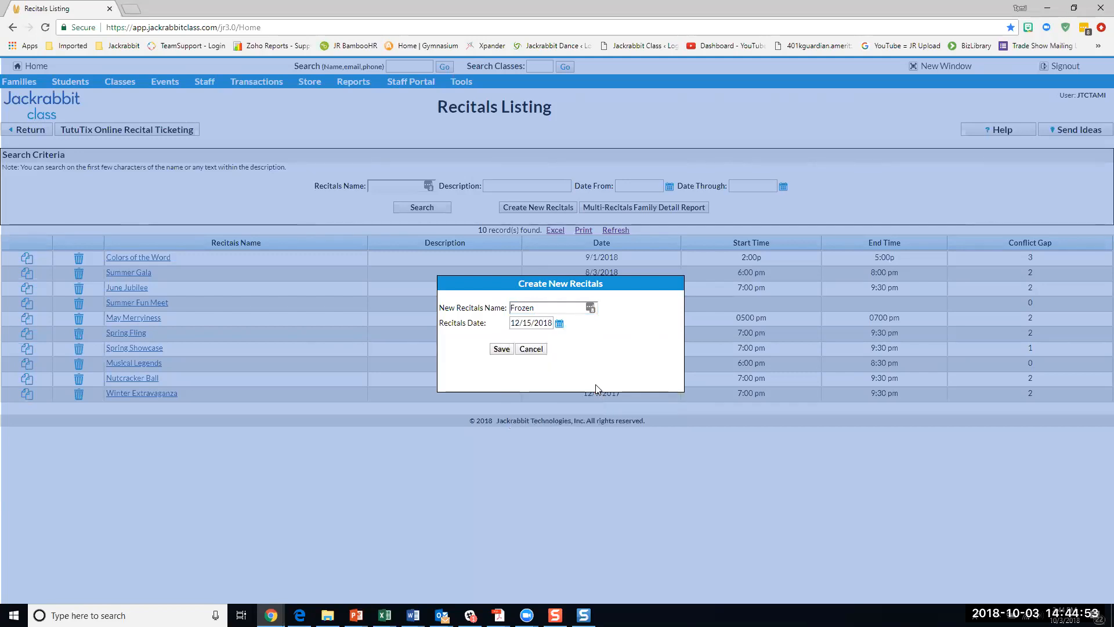
pyautogui.click(502, 350)
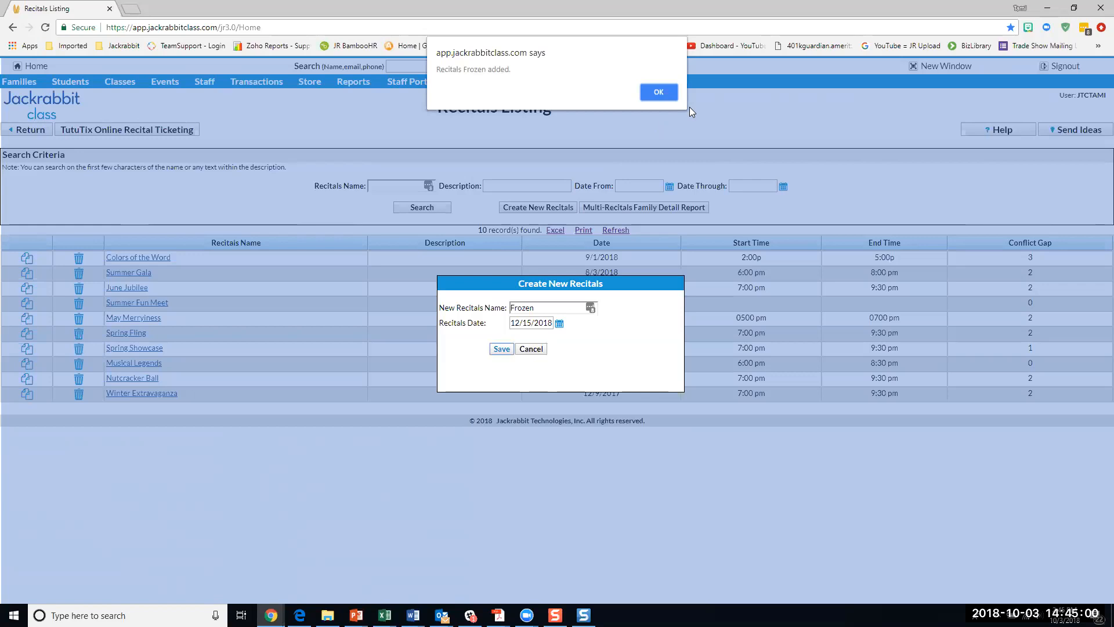
pyautogui.click(662, 88)
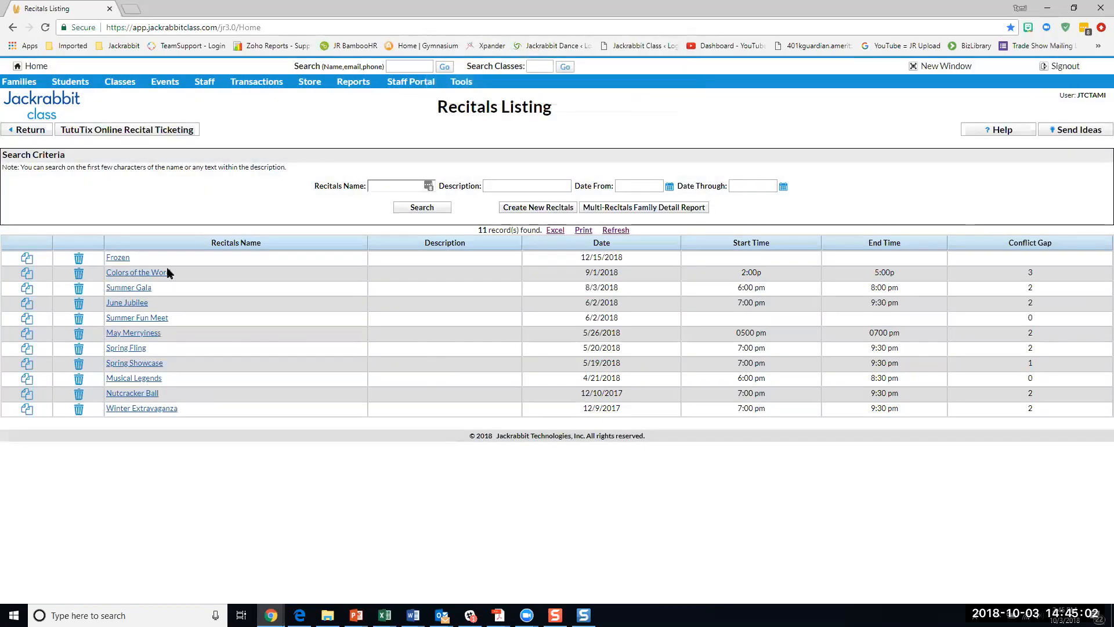
# Enter a 7:00 pm start time and 9:30 pm end time for the Frozen recital, and close the editor without saving.
pyautogui.click(119, 258)
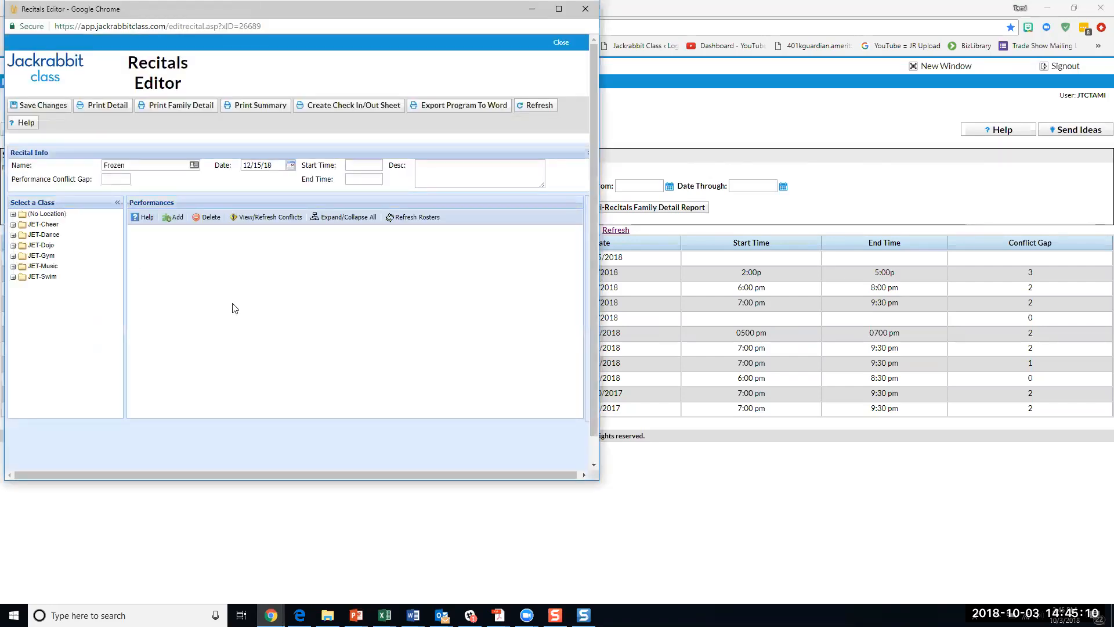
pyautogui.moveTo(377, 12); pyautogui.dragTo(495, 44)
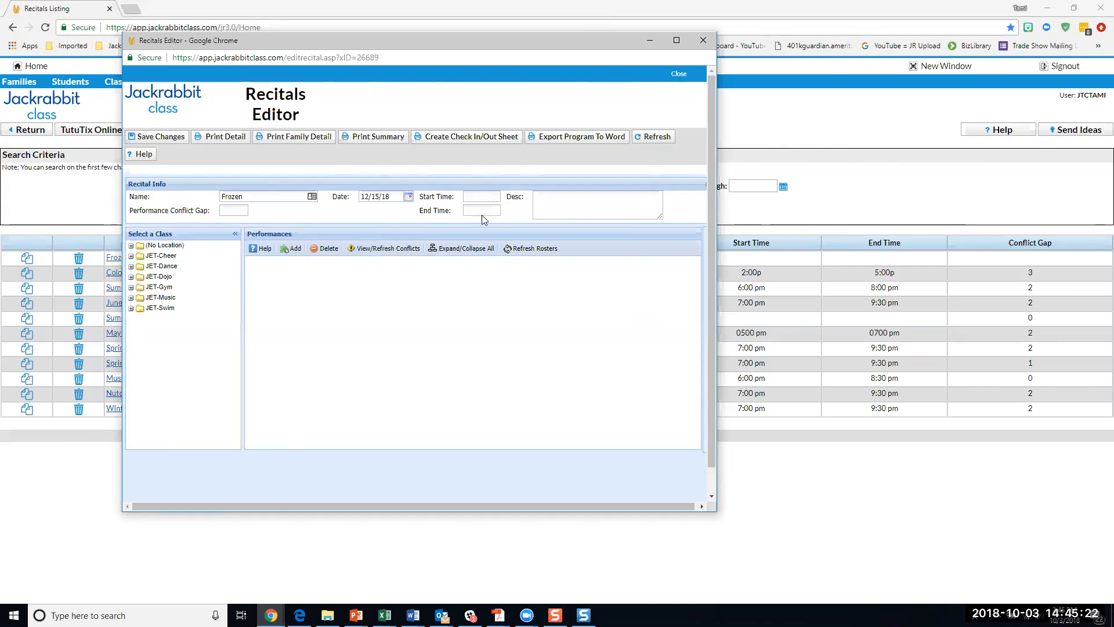
pyautogui.click(483, 195)
pyautogui.write('7:00 pm')
pyautogui.press('Tab')
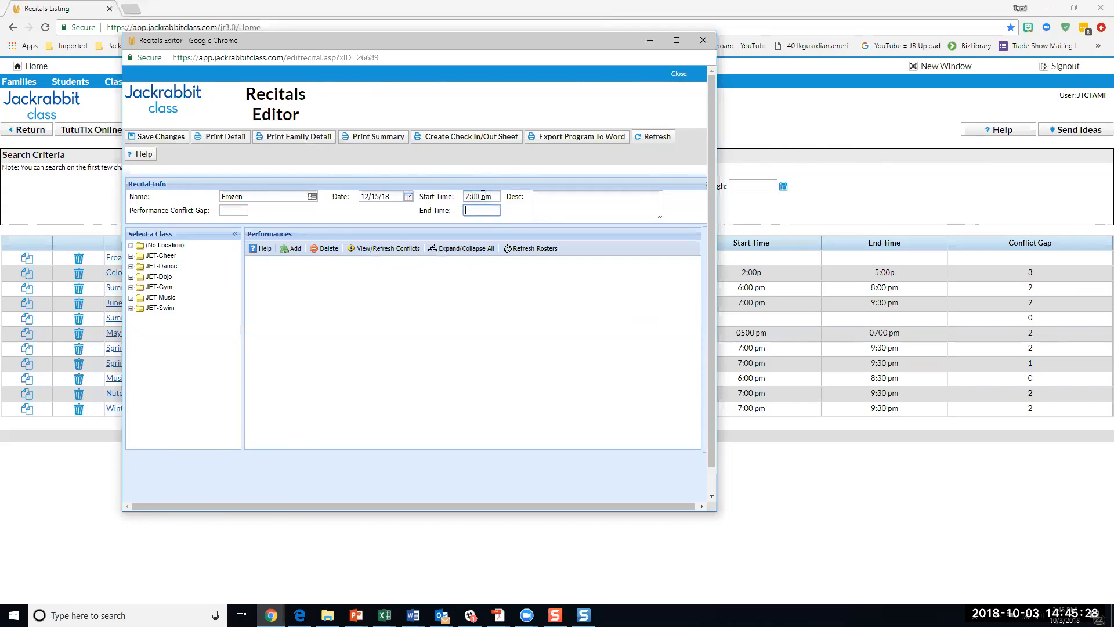
pyautogui.write('9:30 pm')
pyautogui.click(555, 204)
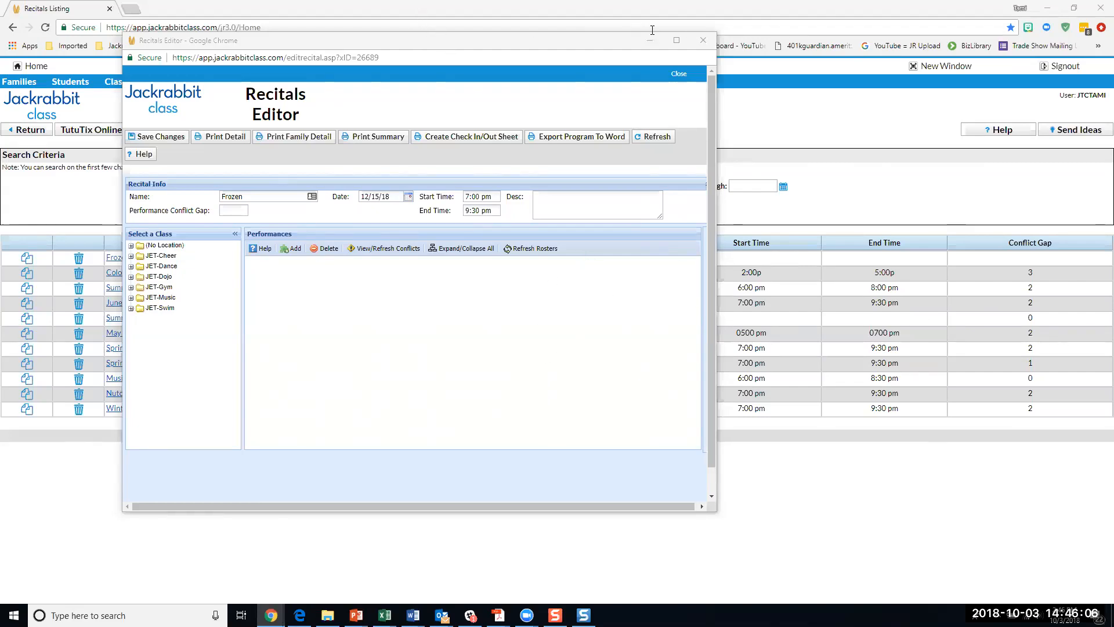
pyautogui.click(707, 38)
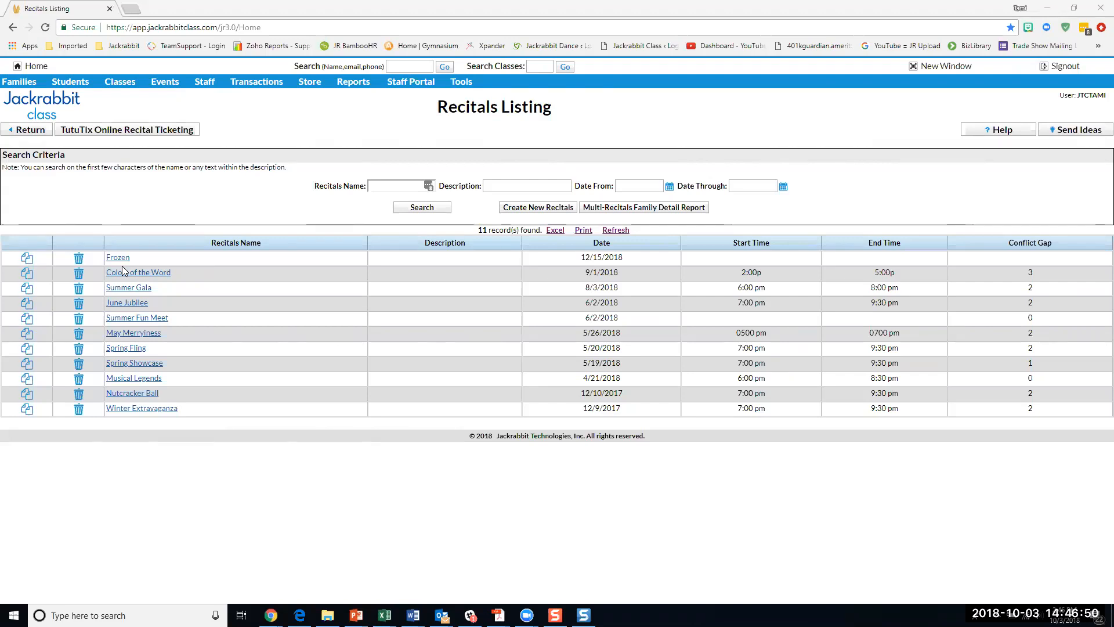
# Examine the copy options for duplicating the Frozen recital, and close the dialog without copying.
pyautogui.click(26, 272)
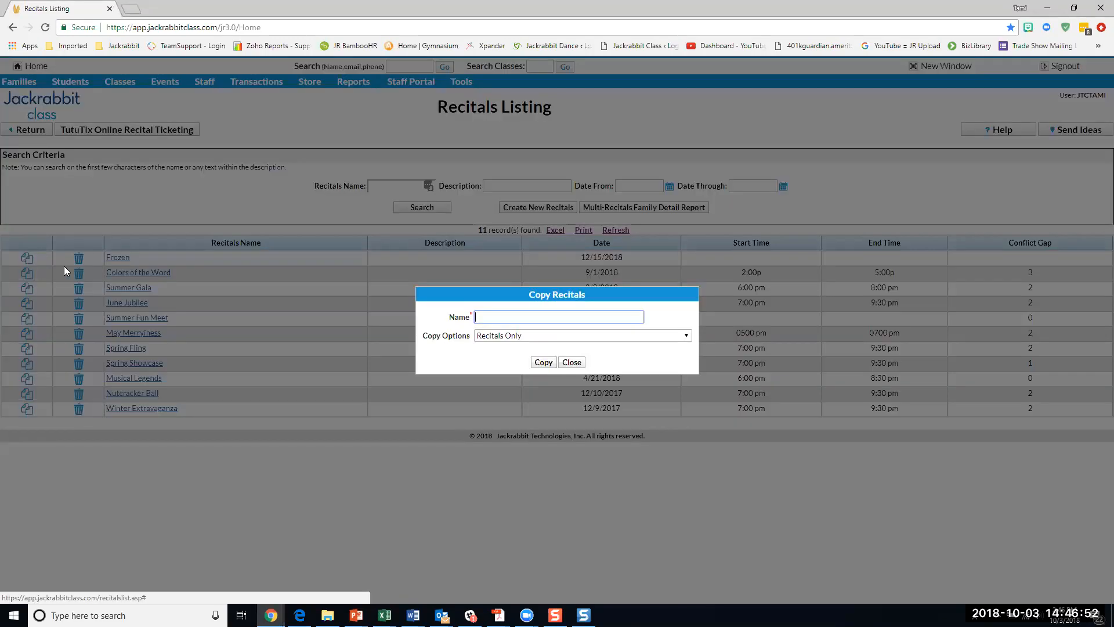
pyautogui.click(686, 336)
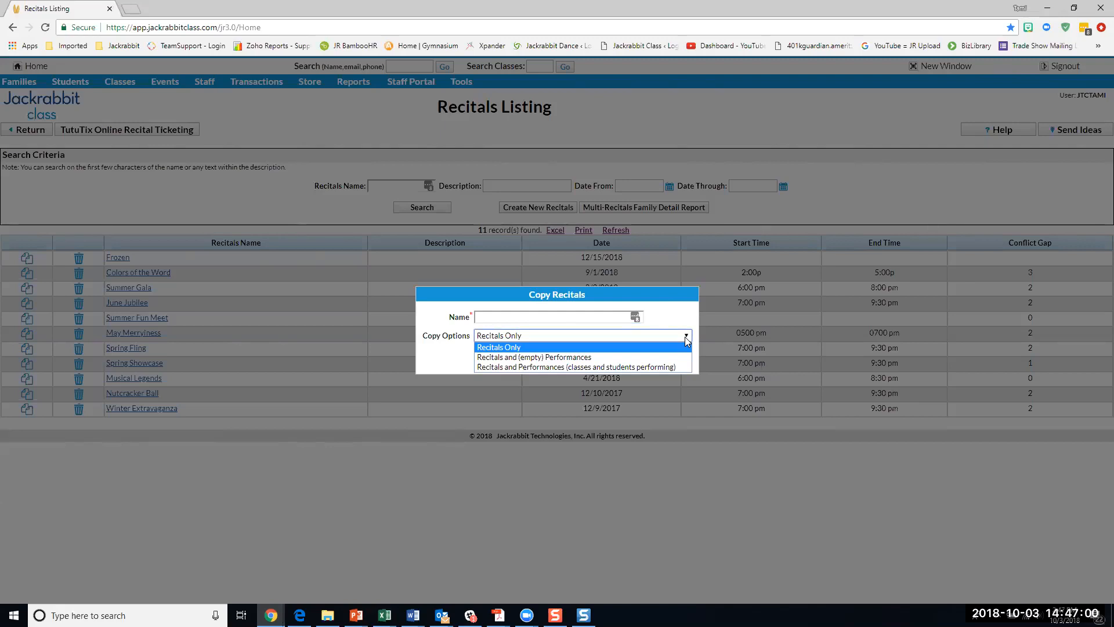
pyautogui.click(685, 335)
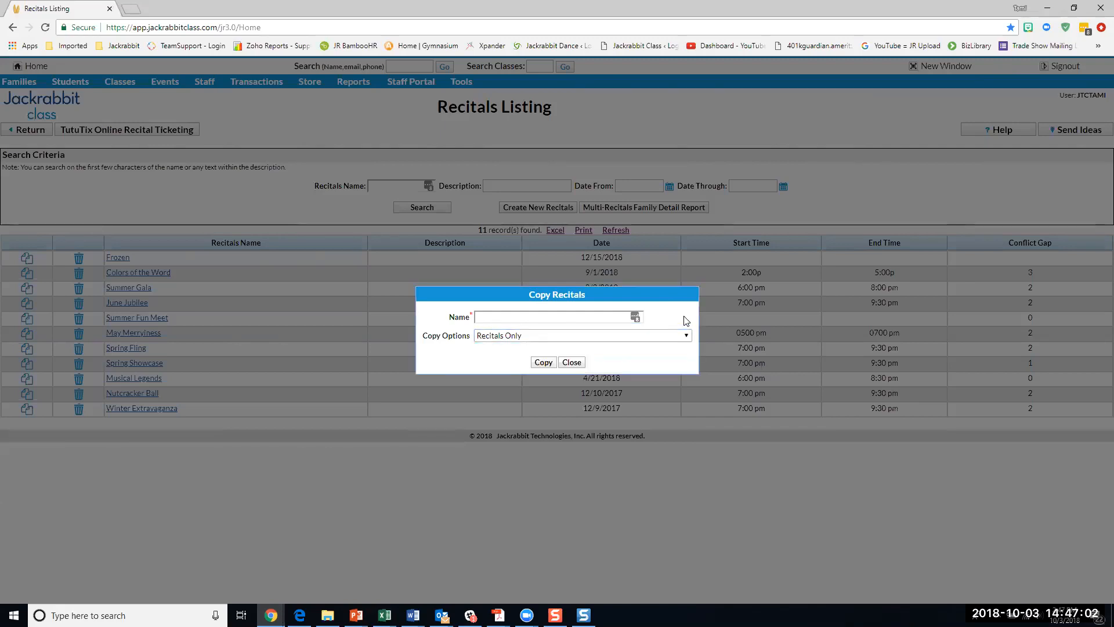
pyautogui.click(575, 364)
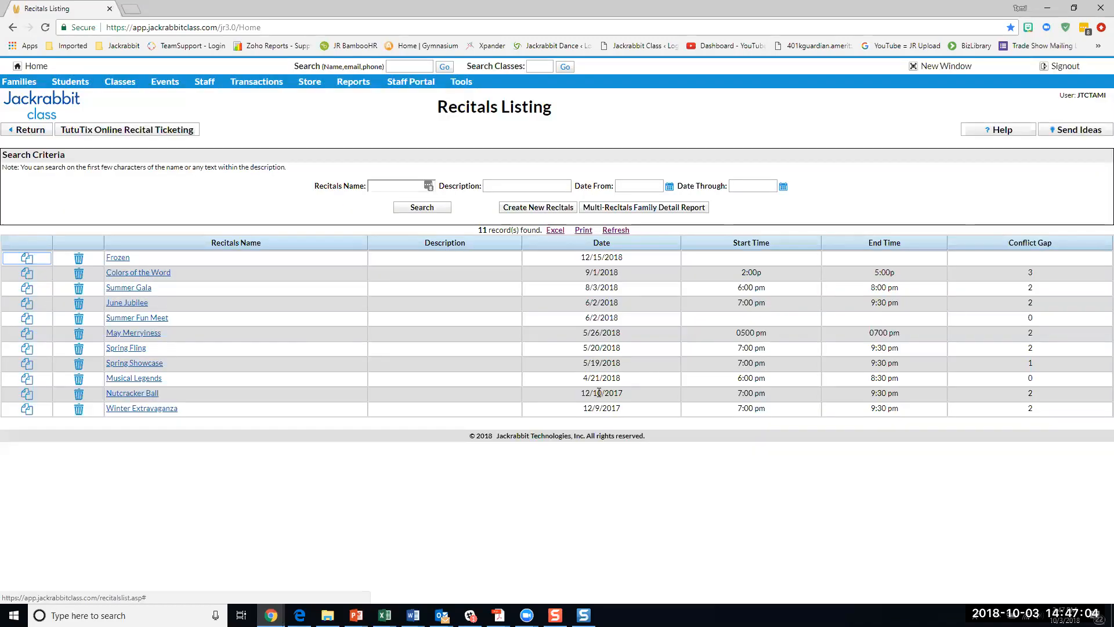
# Reopen the Frozen recital, set its performance conflict gap to 2, and save the changes.
pyautogui.click(123, 258)
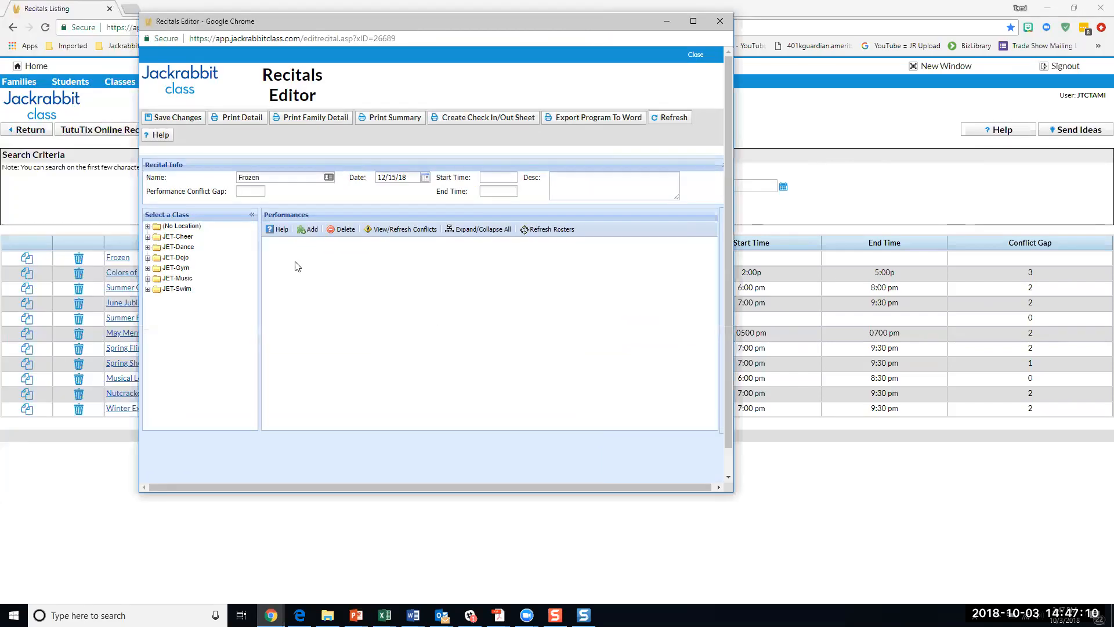
pyautogui.click(251, 192)
pyautogui.write('2')
pyautogui.click(189, 117)
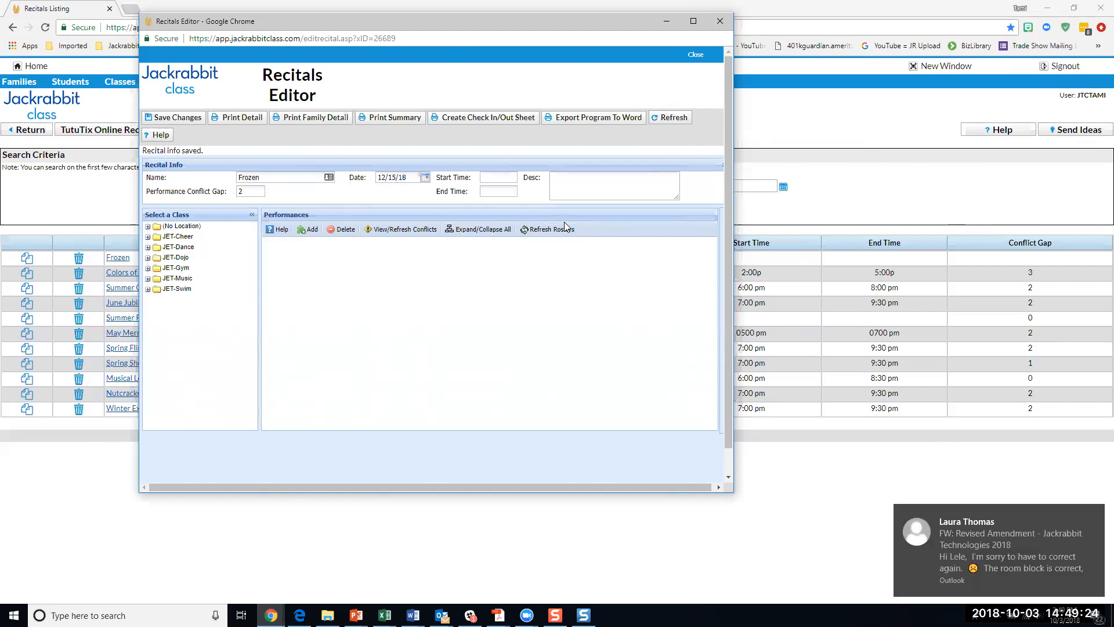
pyautogui.click(1093, 517)
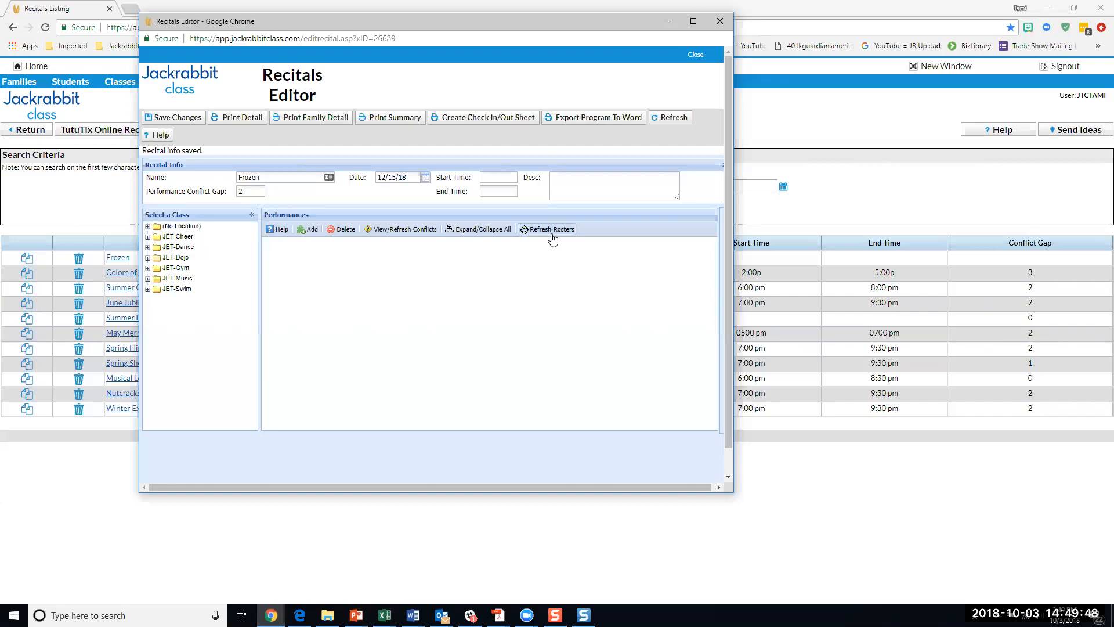
# Start a new performance in the Frozen recital with "Let the Sun Shine On" as both performance name and song.
pyautogui.click(311, 230)
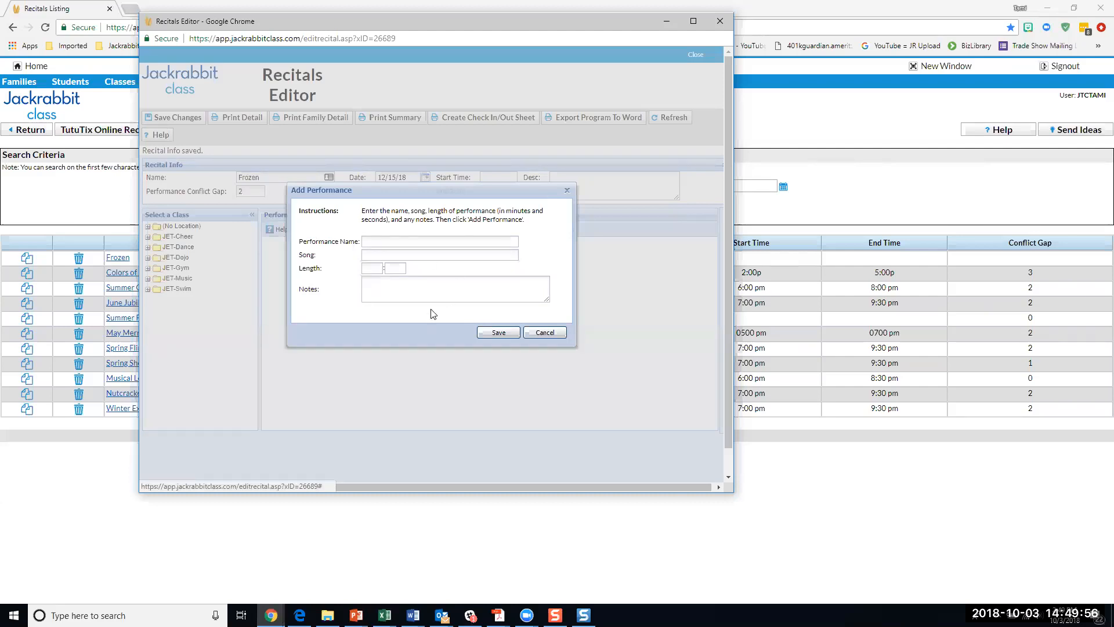
pyautogui.click(441, 241)
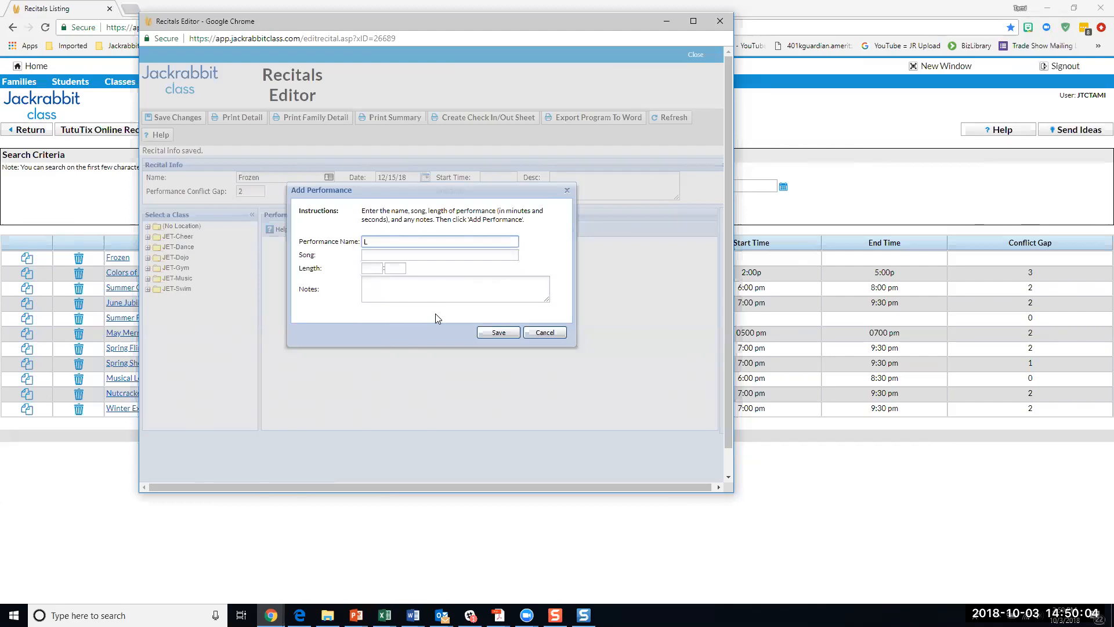
pyautogui.write('et the Sun Shine ON')
pyautogui.press('BackSpace')
pyautogui.write('n')
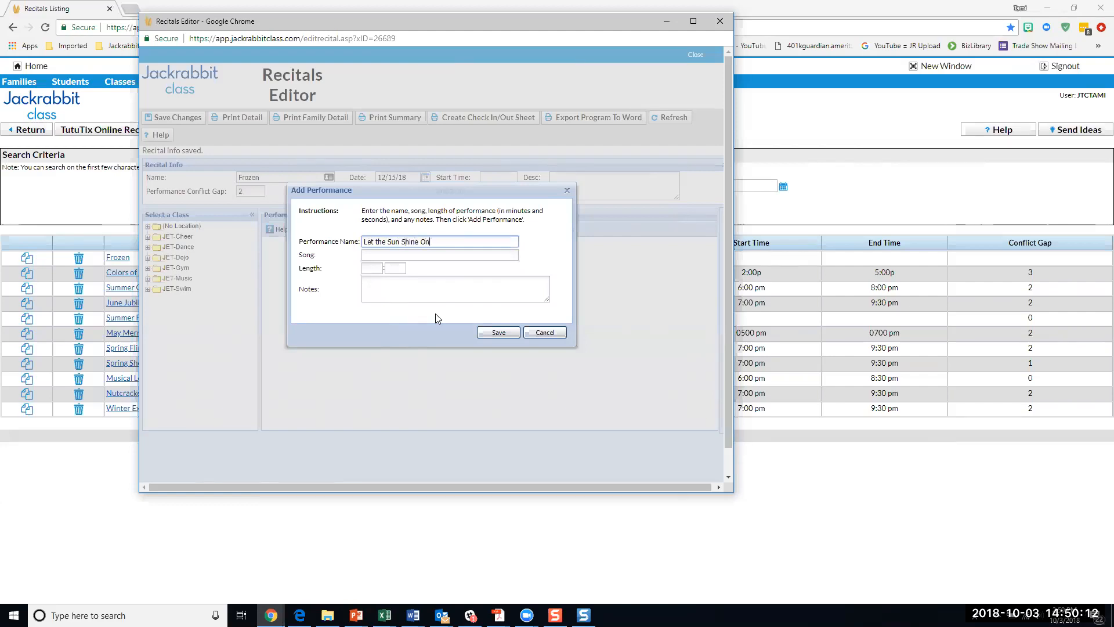
pyautogui.click(405, 256)
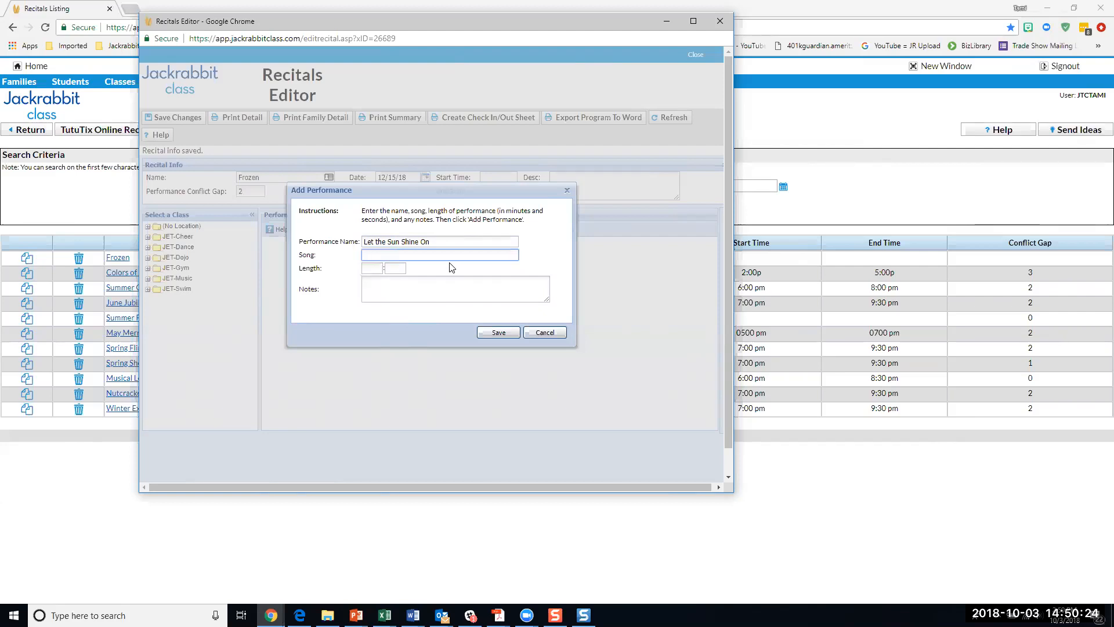
pyautogui.write('Let the Sun Shine nOn')
# Set the new performance's length to 4 minutes 34 seconds.
pyautogui.click(378, 268)
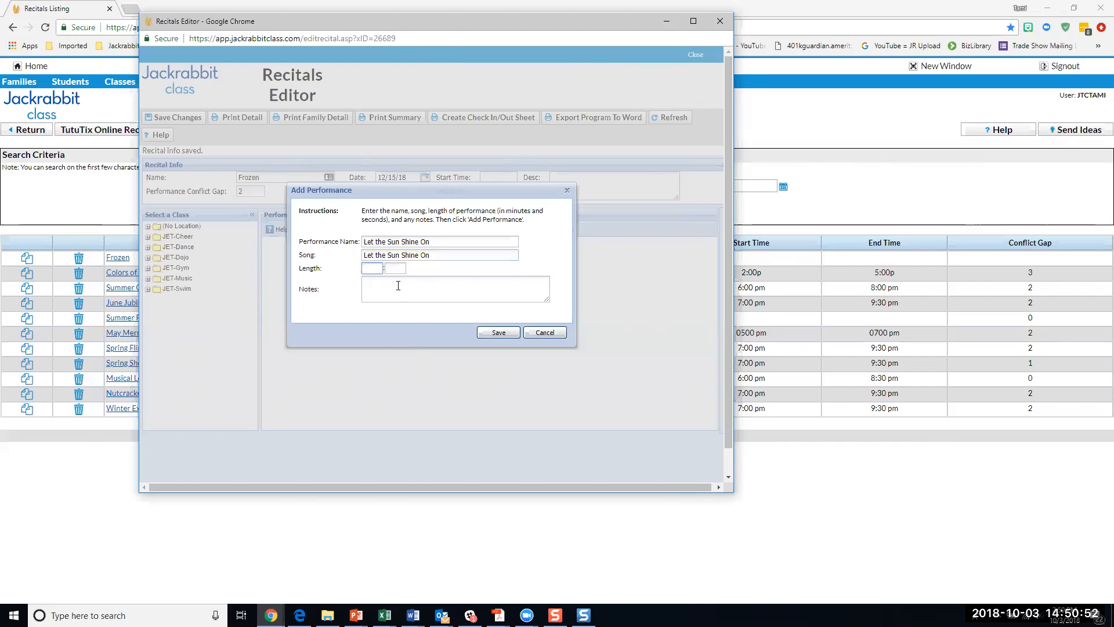
pyautogui.write('4')
pyautogui.press('Tab')
pyautogui.write('34')
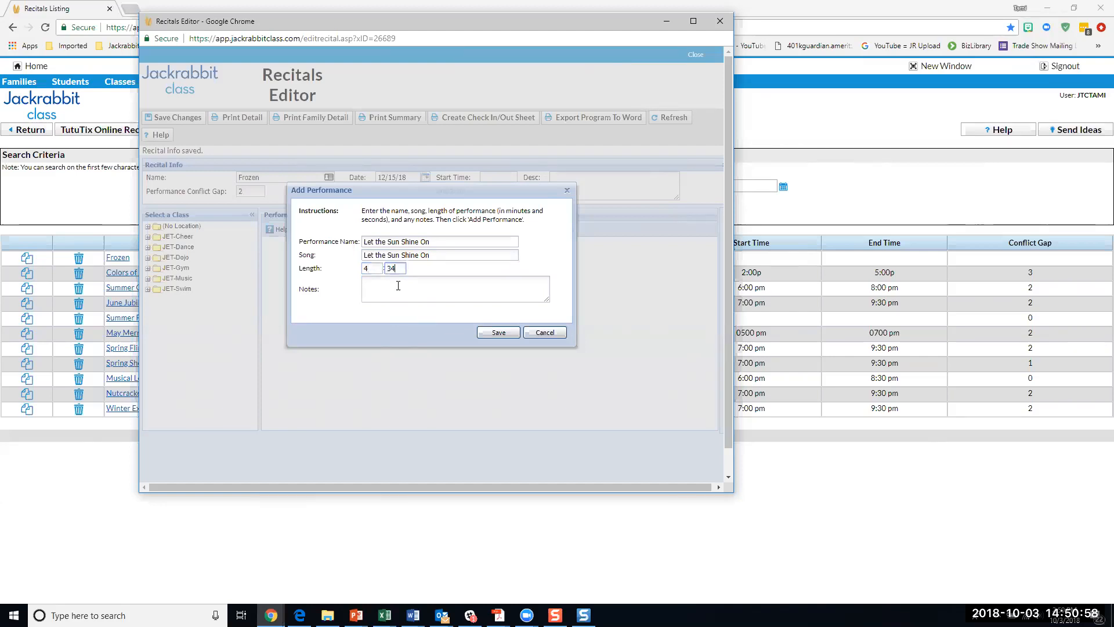
# Save the pending performance, and start a new one named "A Little Bit of You" with song "A little bit of you".
pyautogui.click(494, 333)
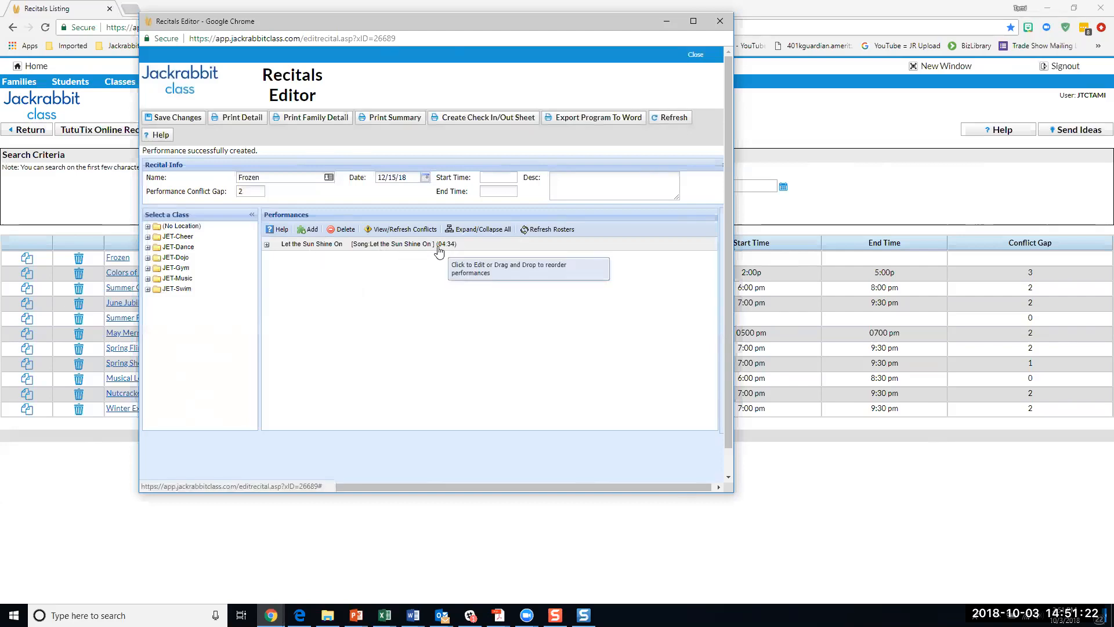
pyautogui.click(308, 229)
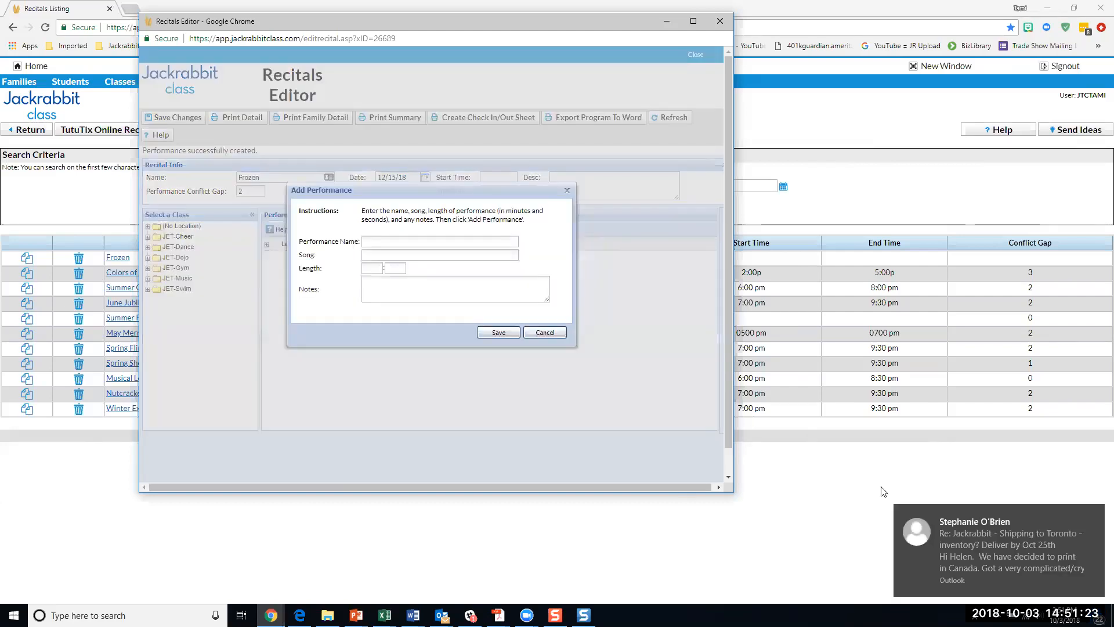
pyautogui.click(1095, 515)
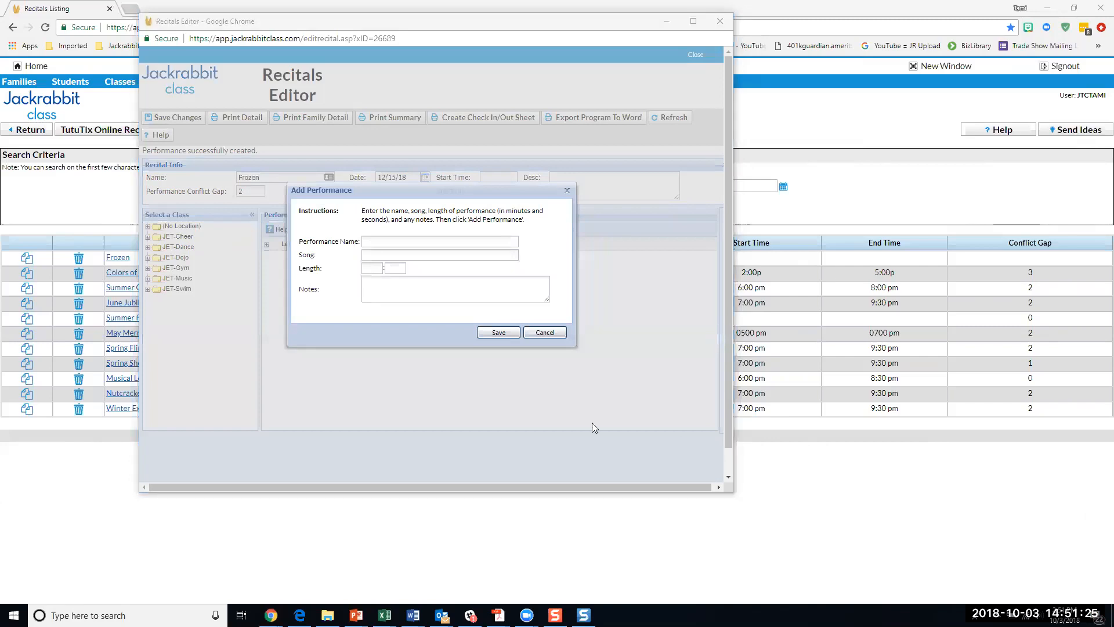
pyautogui.click(418, 240)
pyautogui.write('A Little Bit of You')
pyautogui.press('Tab')
pyautogui.write('A little bit of you')
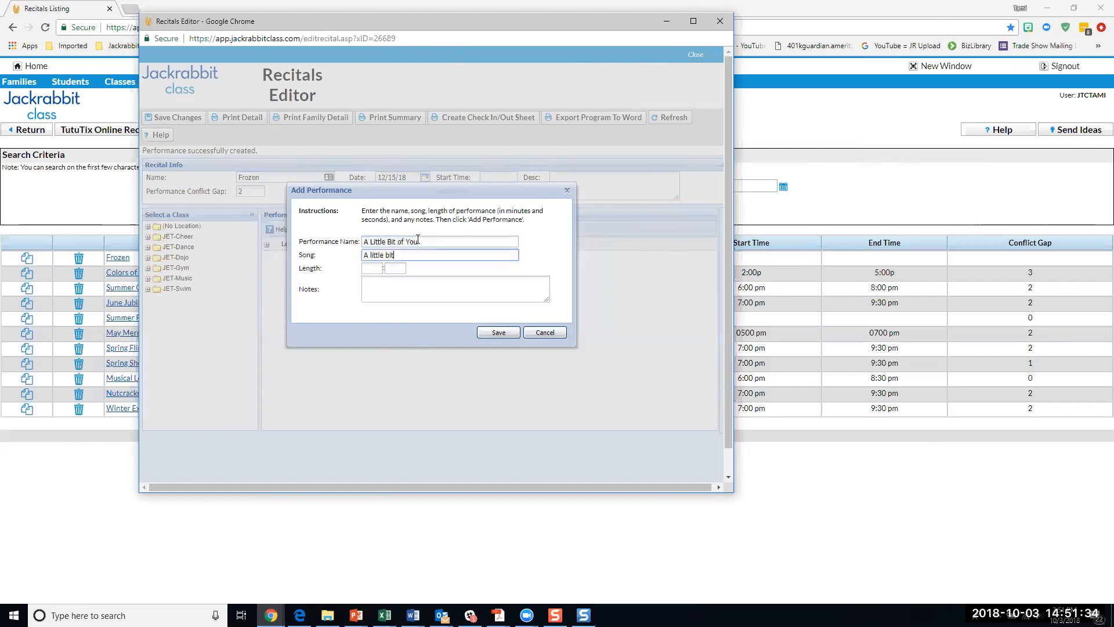
# Set the "A Little Bit of You" performance's length to 1 minute 56 seconds and save it.
pyautogui.click(373, 270)
pyautogui.write('1')
pyautogui.press('Tab')
pyautogui.write('56')
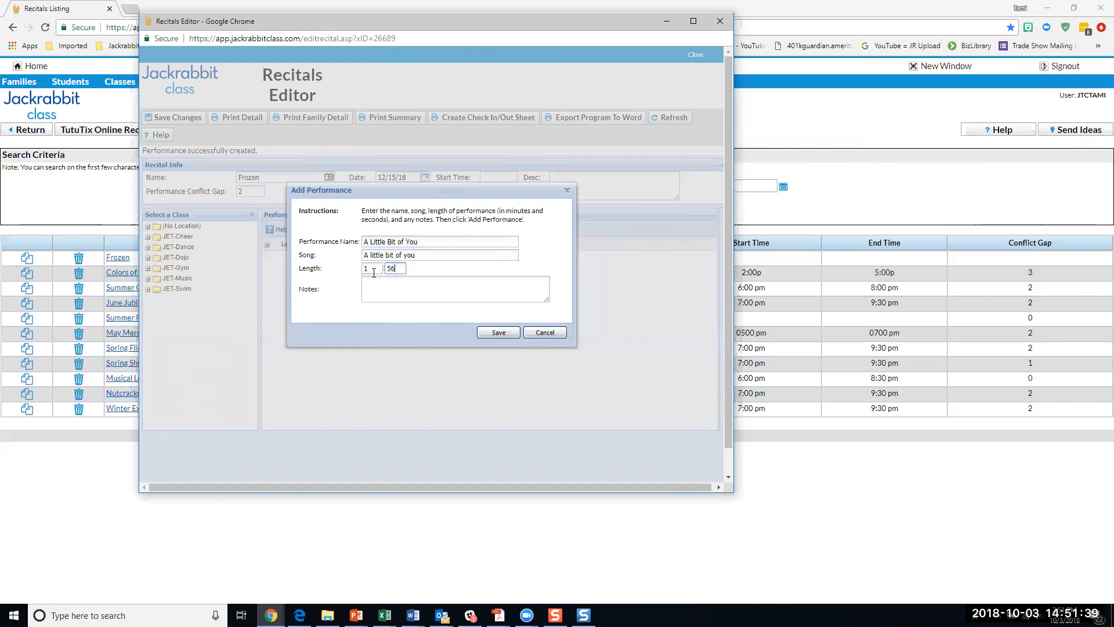
pyautogui.click(498, 332)
# Add the performance "Do Know Want to Build a Snowman" with song "s;ldkfj;skj" and length 3 minutes 41 seconds.
pyautogui.click(312, 231)
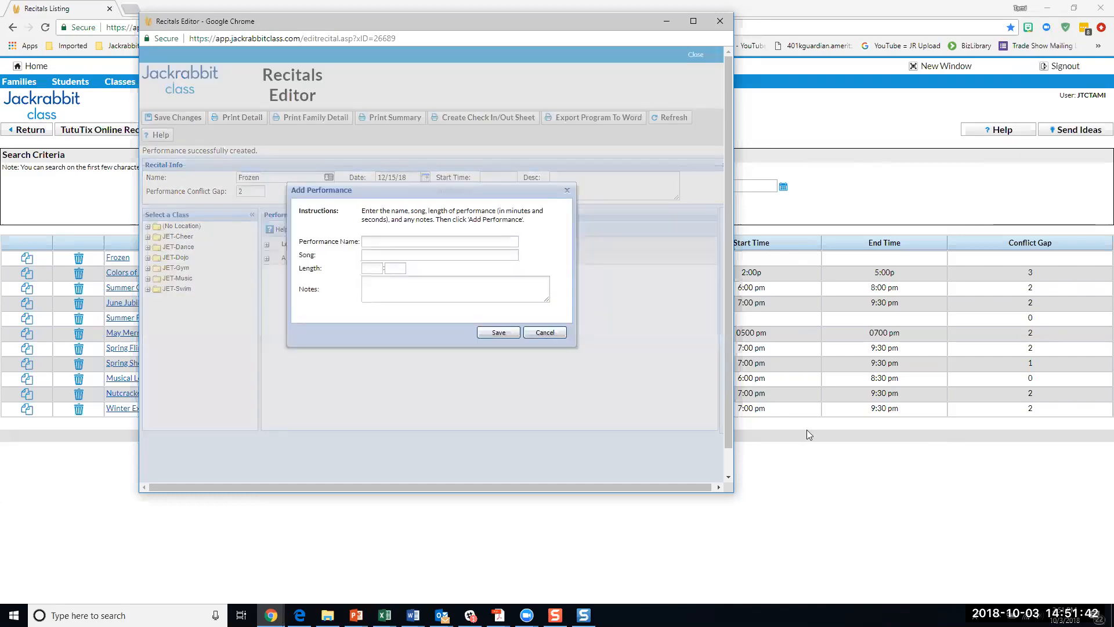
pyautogui.click(483, 243)
pyautogui.write('Do Know ')
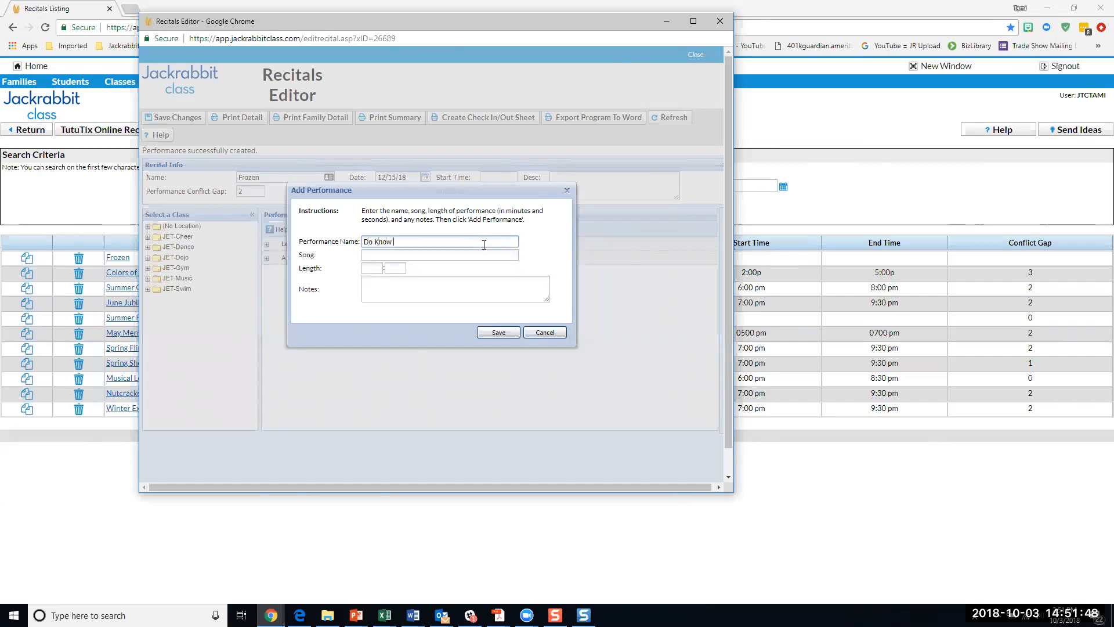
pyautogui.write('Want to Build a Snowman')
pyautogui.press('Tab')
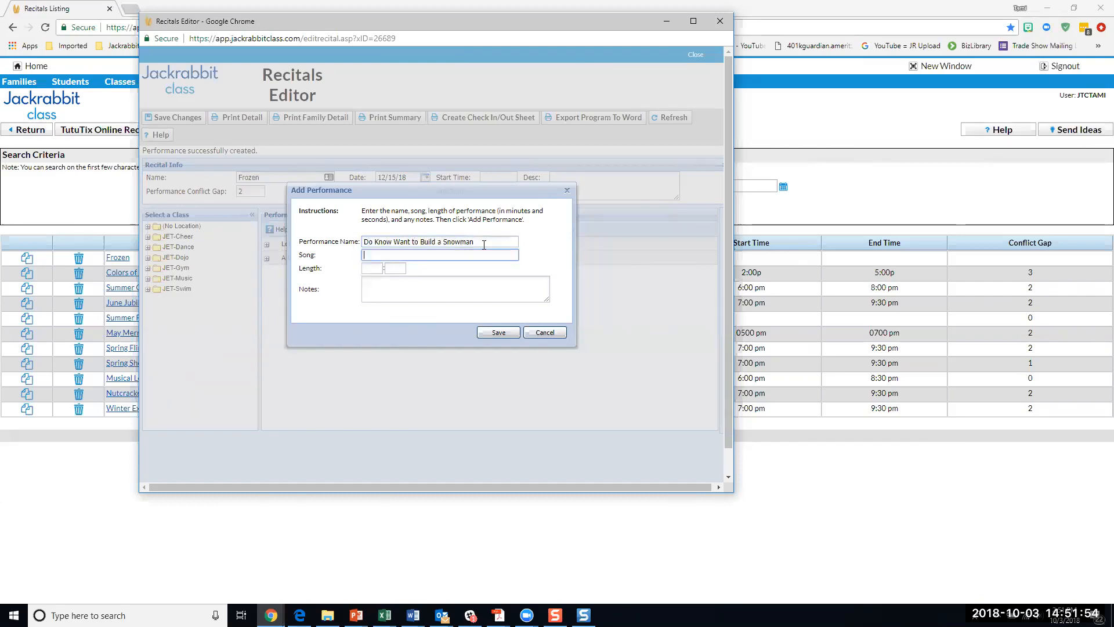
pyautogui.write('s;ldkfj;skj')
pyautogui.press('Tab')
pyautogui.write('3')
pyautogui.press('Tab')
pyautogui.write('41')
pyautogui.click(514, 334)
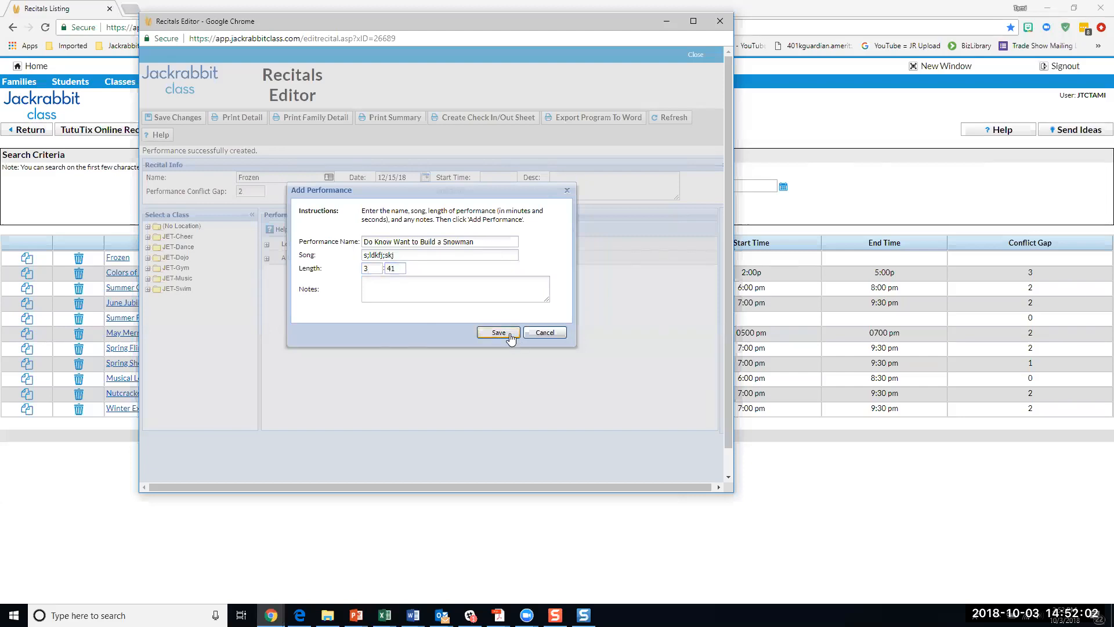
# Add the performance "For the First Time in Forever" with song ";;lkj" and length 4 minutes 14 seconds.
pyautogui.click(314, 233)
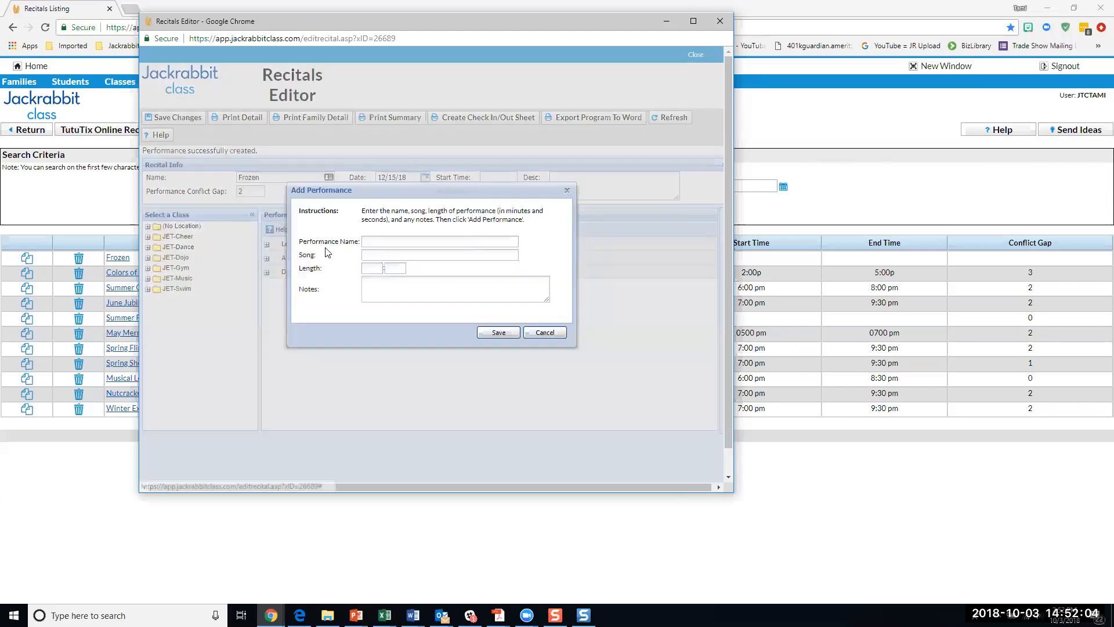
pyautogui.click(405, 242)
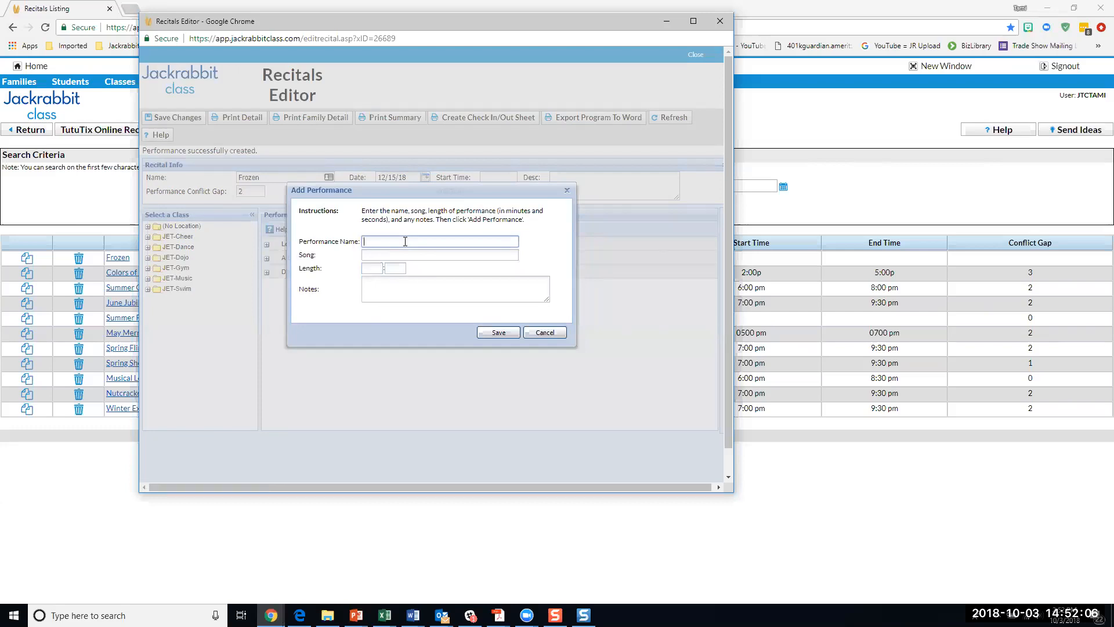
pyautogui.write('For the First Time in Forever')
pyautogui.press('Tab')
pyautogui.write(';;lkj')
pyautogui.press('Tab')
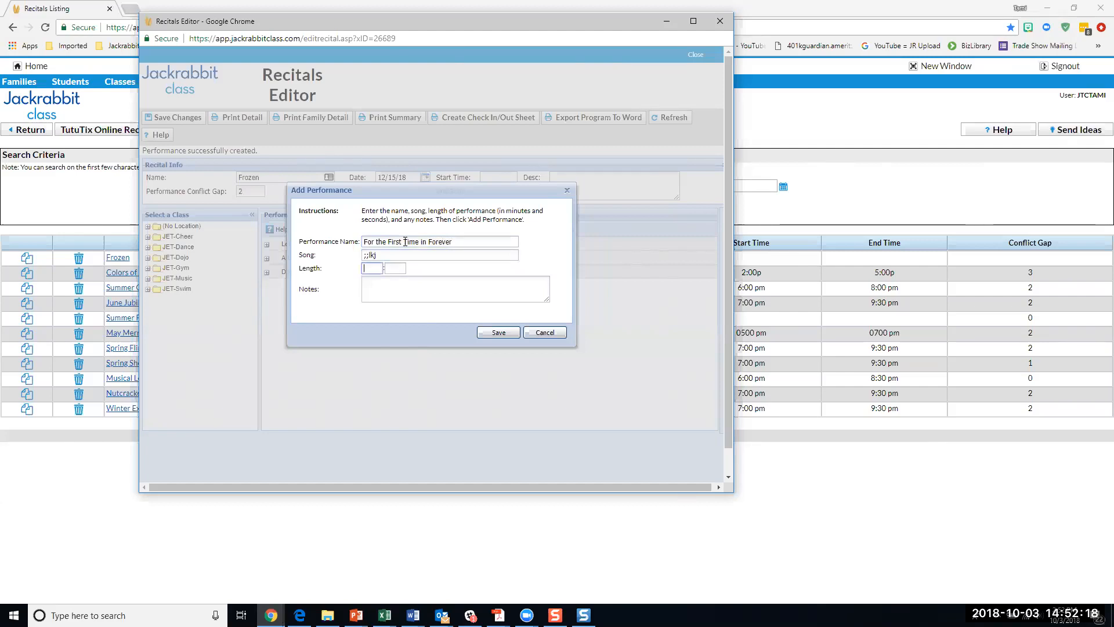
pyautogui.write('4')
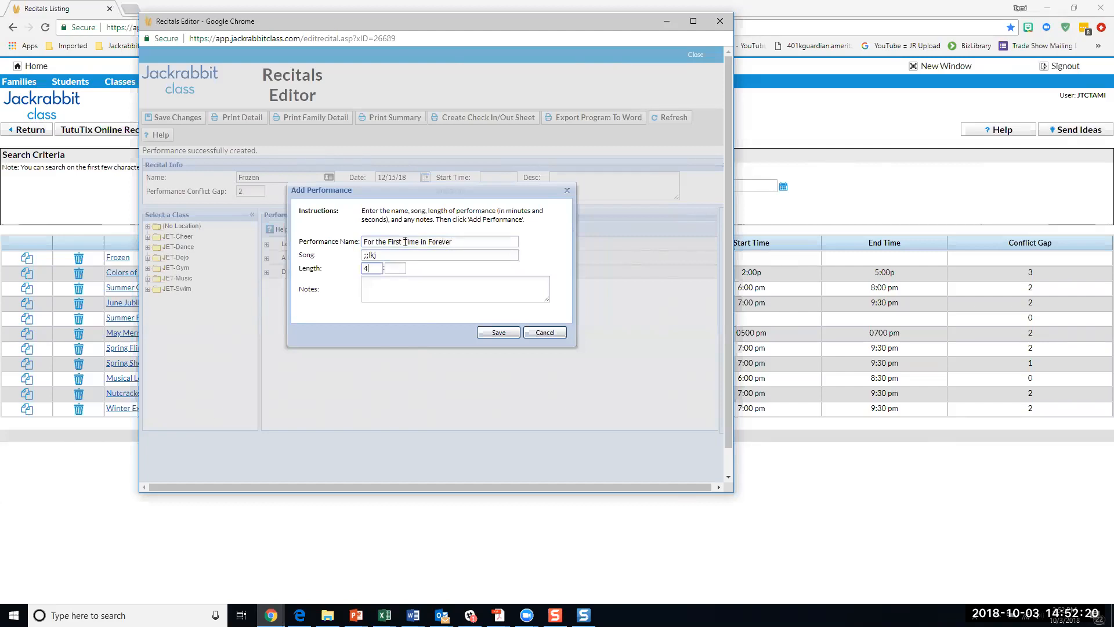
pyautogui.press('Tab')
pyautogui.write('1')
pyautogui.click(499, 332)
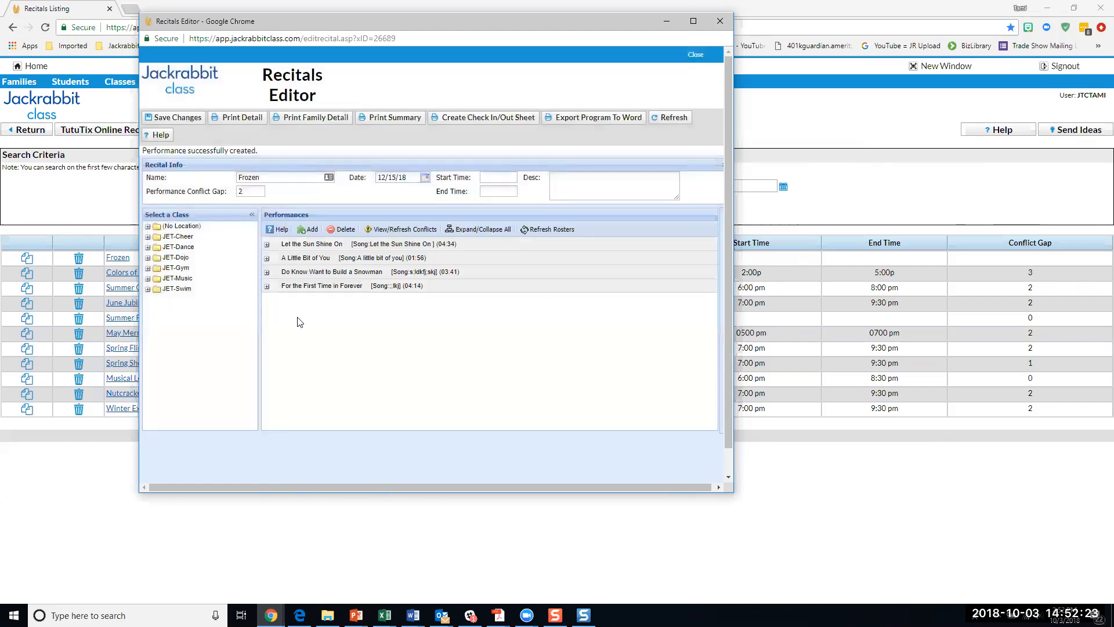
# Start another performance in the recital with "Let It Go" as both performance name and song.
pyautogui.click(308, 229)
pyautogui.click(406, 240)
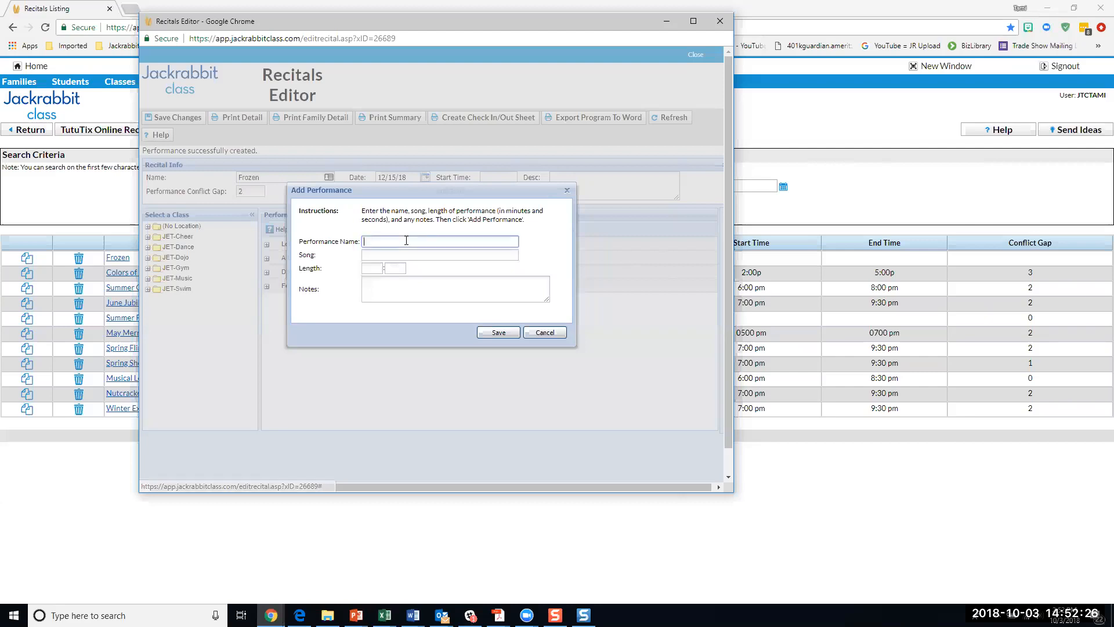
pyautogui.write('Let It Go')
pyautogui.press('Tab')
pyautogui.write('Lie')
pyautogui.press('BackSpace')
pyautogui.press('BackSpace')
pyautogui.write('et ')
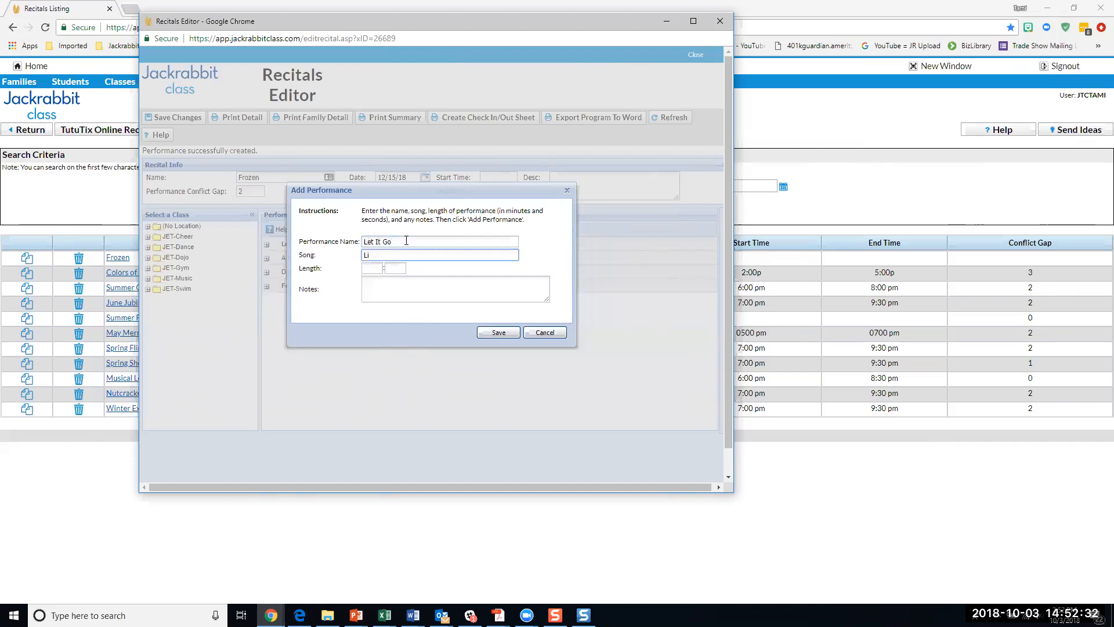
pyautogui.write('It Go')
pyautogui.press('Tab')
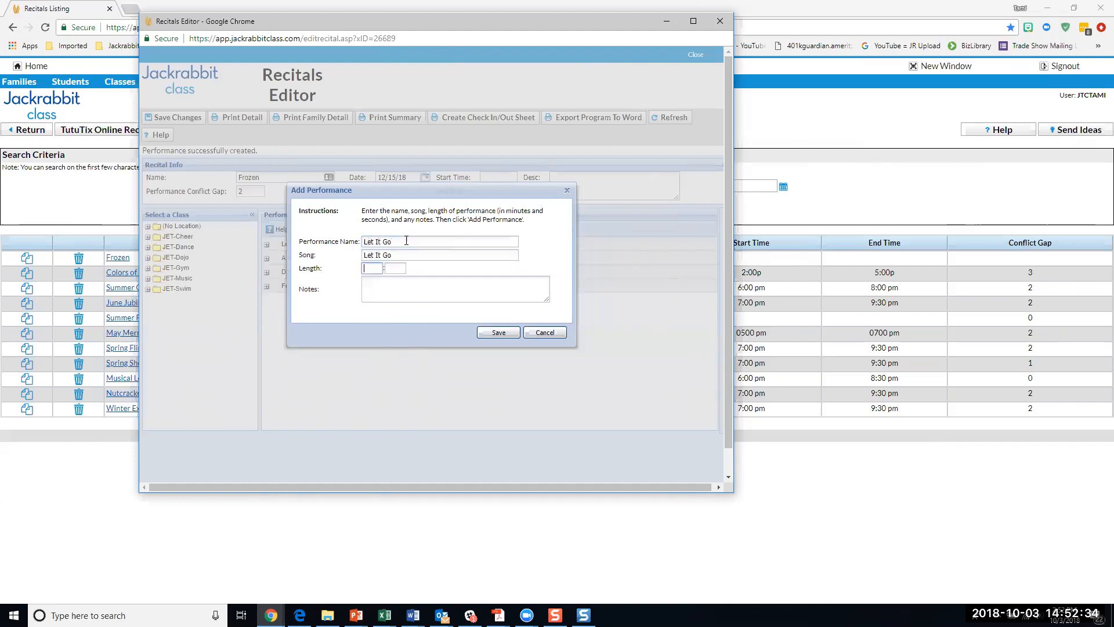
# Set the "Let It Go" performance's length to 3 minutes 47 seconds and save it.
pyautogui.write('3')
pyautogui.press('Tab')
pyautogui.write('47')
pyautogui.click(499, 335)
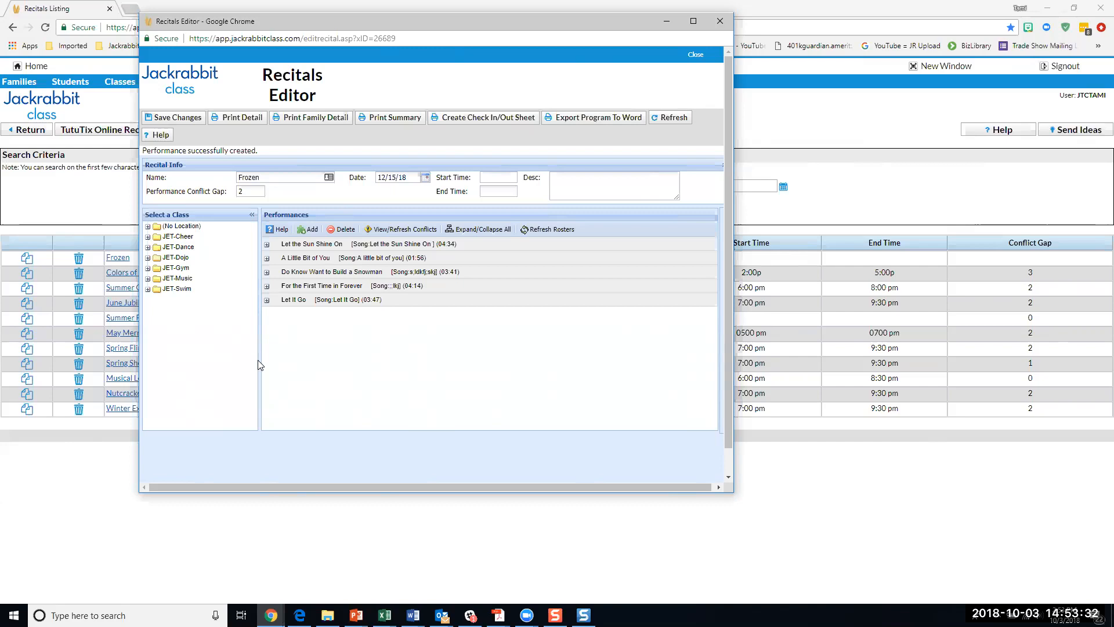
# From JET-Cheer's Cheer category, add the five-student Senior Cheer Team to "Let the Sun Shine On" and the five-student Junior Cheer Team to "A Little Bit of You".
pyautogui.moveTo(258, 359); pyautogui.dragTo(302, 360)
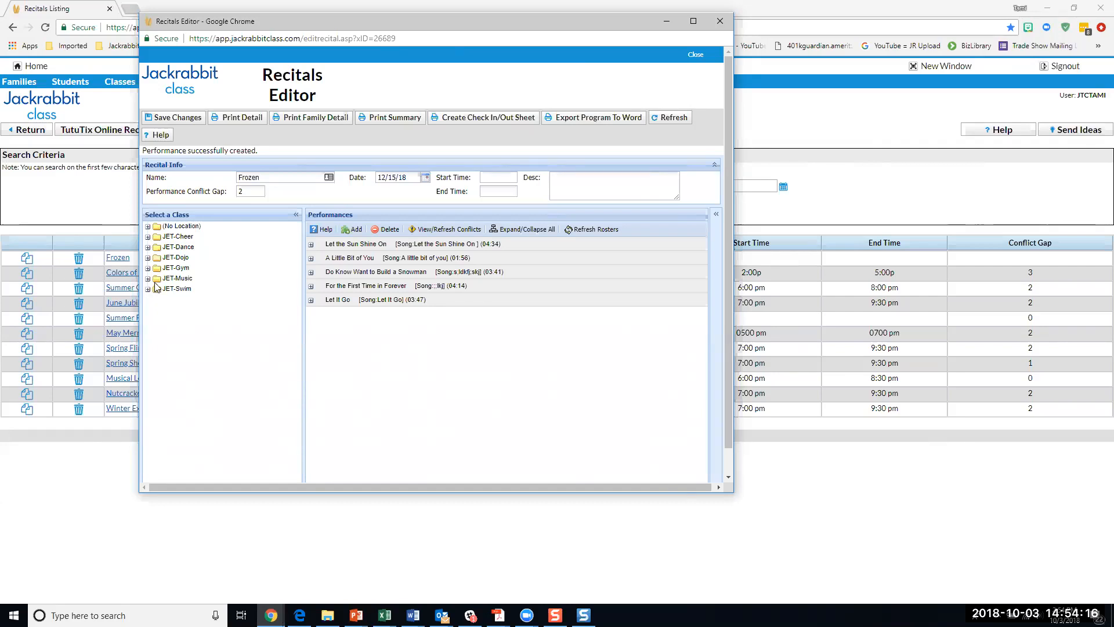
pyautogui.click(147, 237)
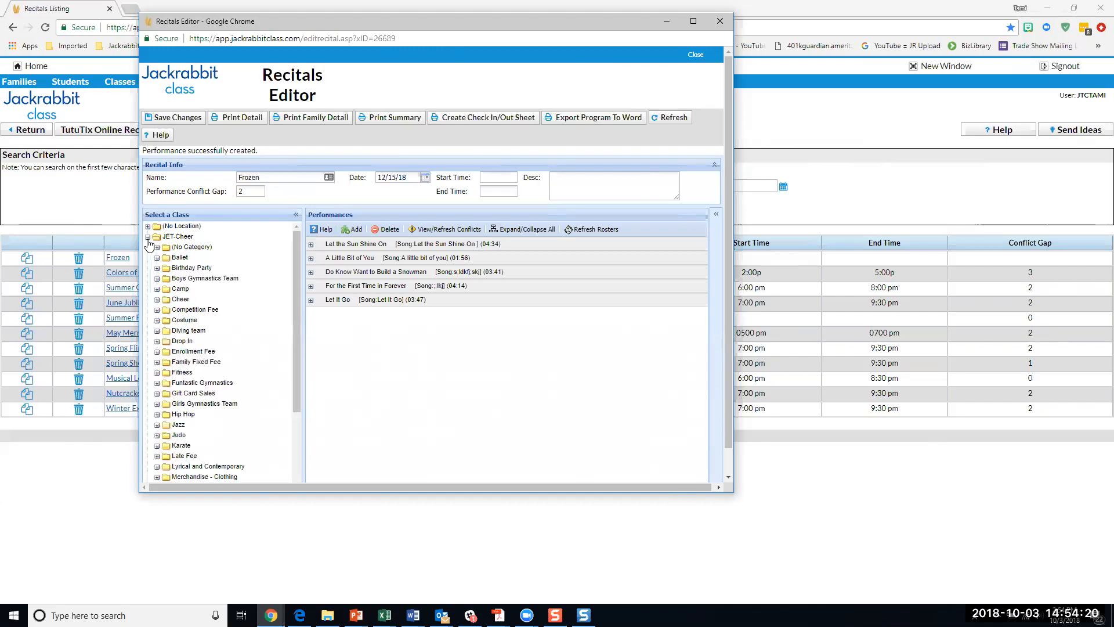
pyautogui.click(168, 301)
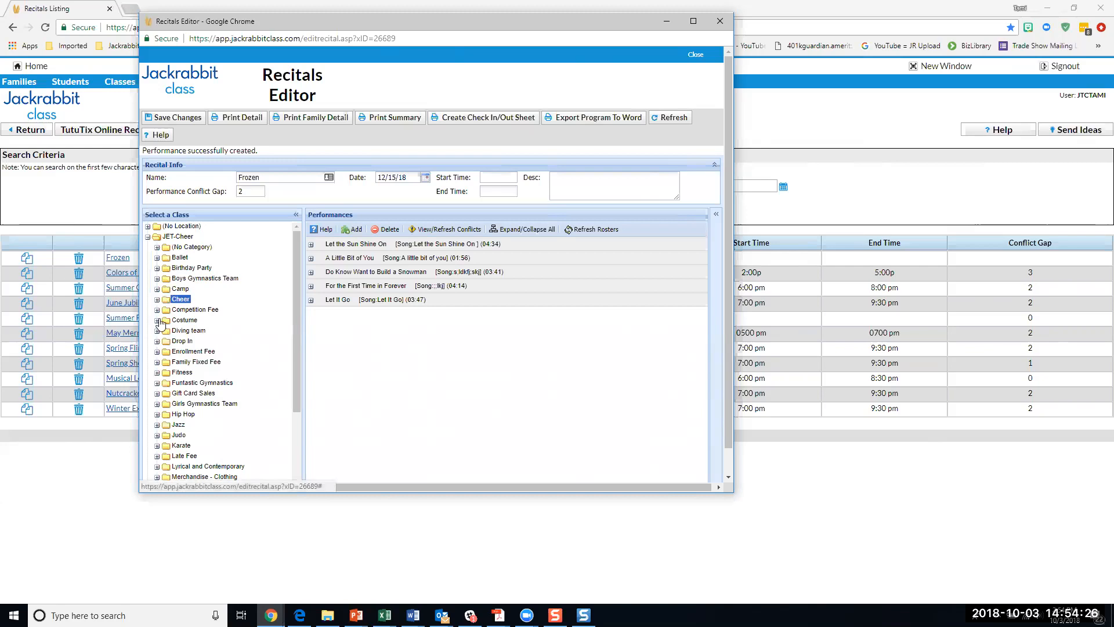
pyautogui.click(157, 299)
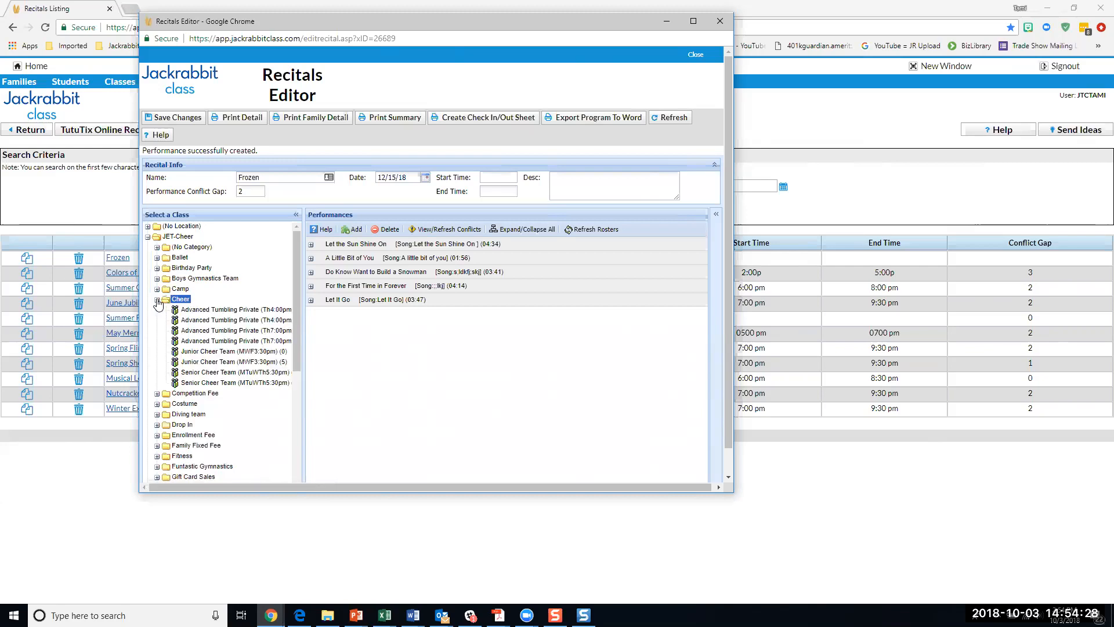
pyautogui.moveTo(305, 436); pyautogui.dragTo(344, 441)
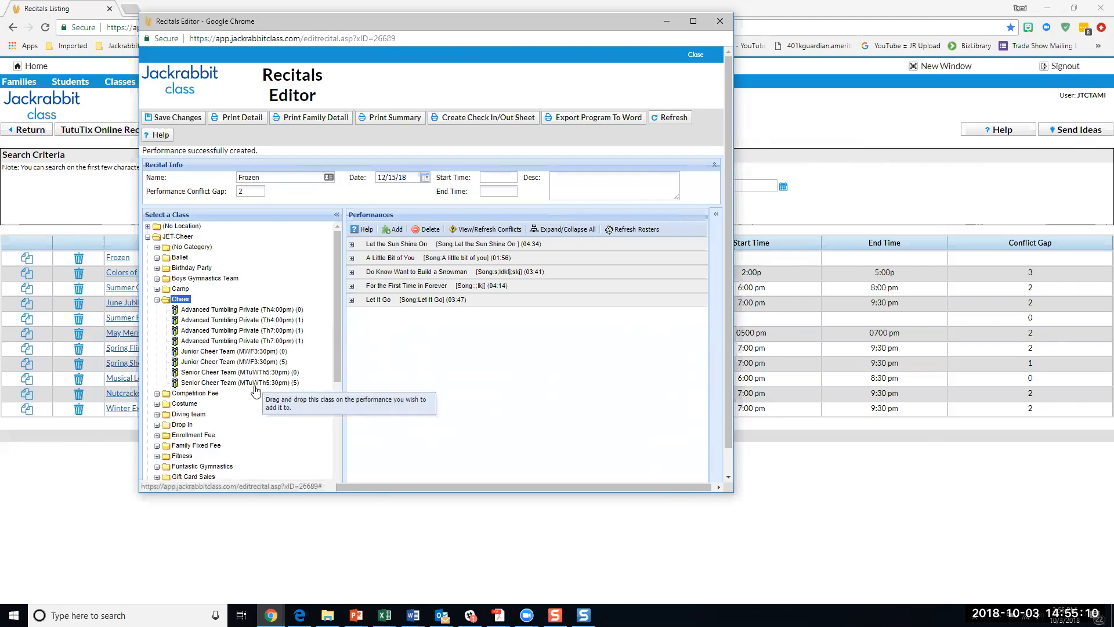
pyautogui.moveTo(296, 383); pyautogui.dragTo(384, 254)
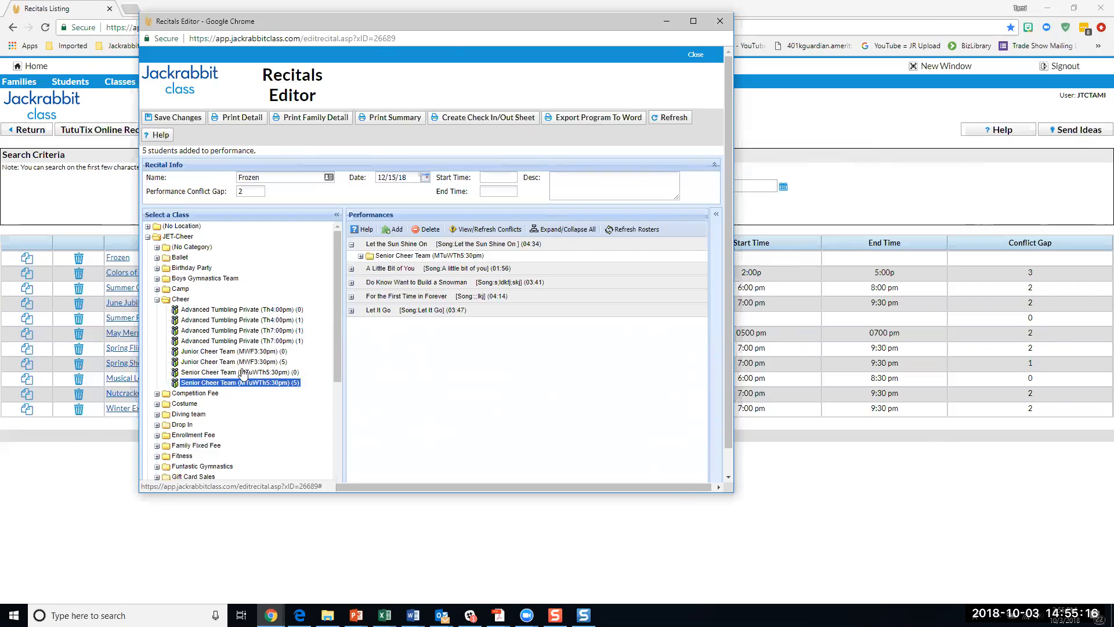
pyautogui.moveTo(237, 364); pyautogui.dragTo(388, 274)
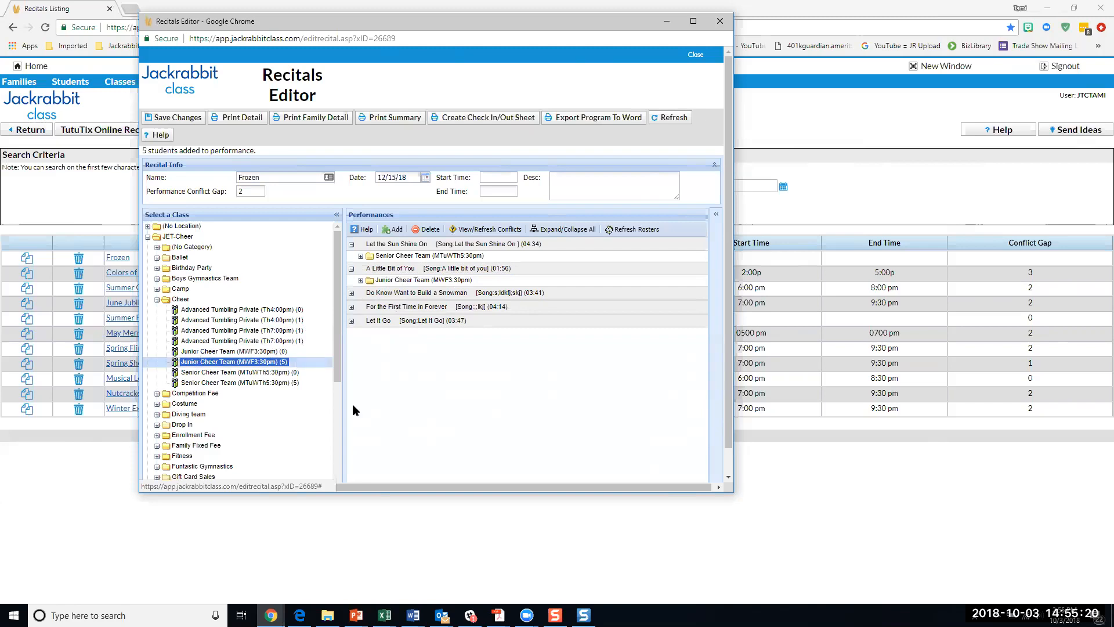
# Add the three one-student Advanced Tumbling Private classes, two Th7:00pm and one Th4:00pm, to "Do Know Want to Build a Snowman".
pyautogui.moveTo(232, 344); pyautogui.dragTo(374, 299)
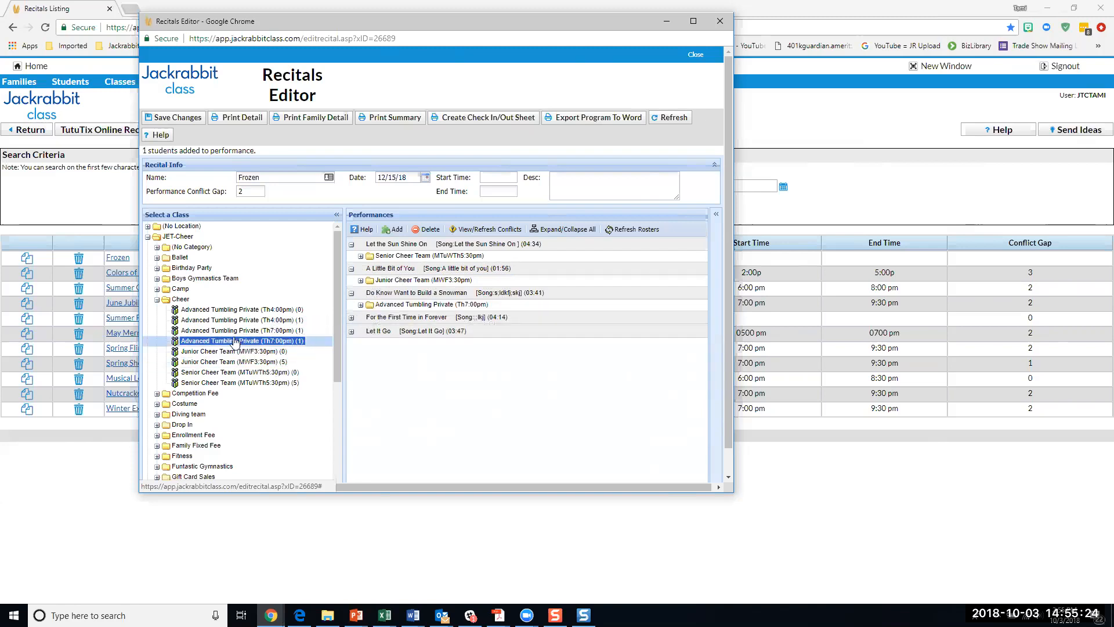
pyautogui.moveTo(234, 331); pyautogui.dragTo(377, 300)
pyautogui.moveTo(244, 320); pyautogui.dragTo(400, 296)
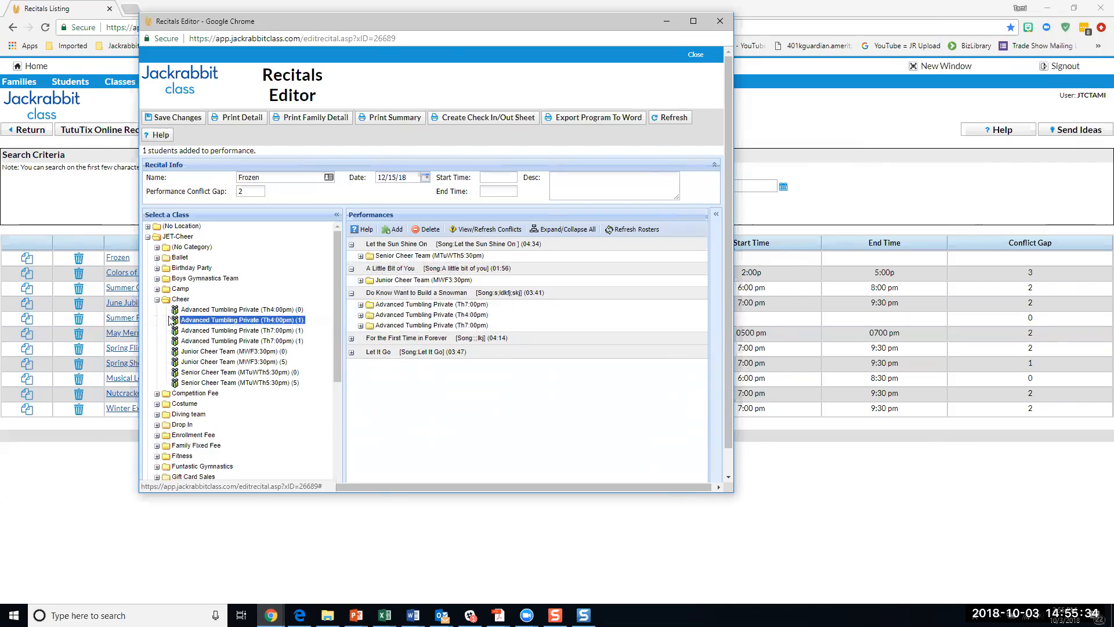
# Add the seven-student Advanced Tumbling class to "For the First Time in Forever" and the five-student Intro to Tumbling class to "Let It Go".
pyautogui.click(156, 300)
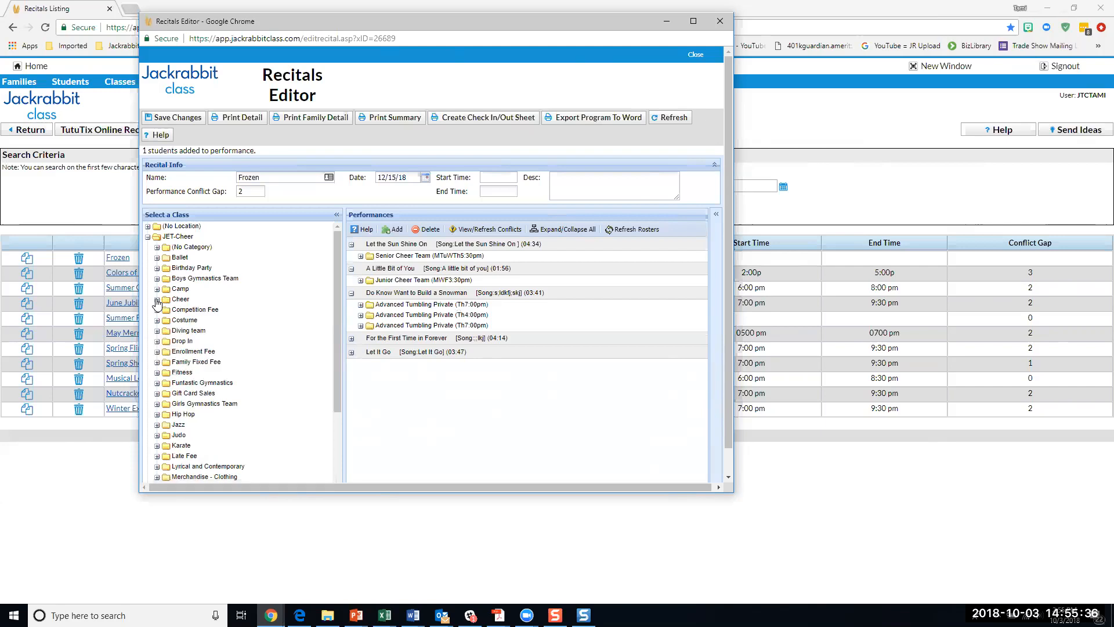
pyautogui.scroll(-3, 219, 348)
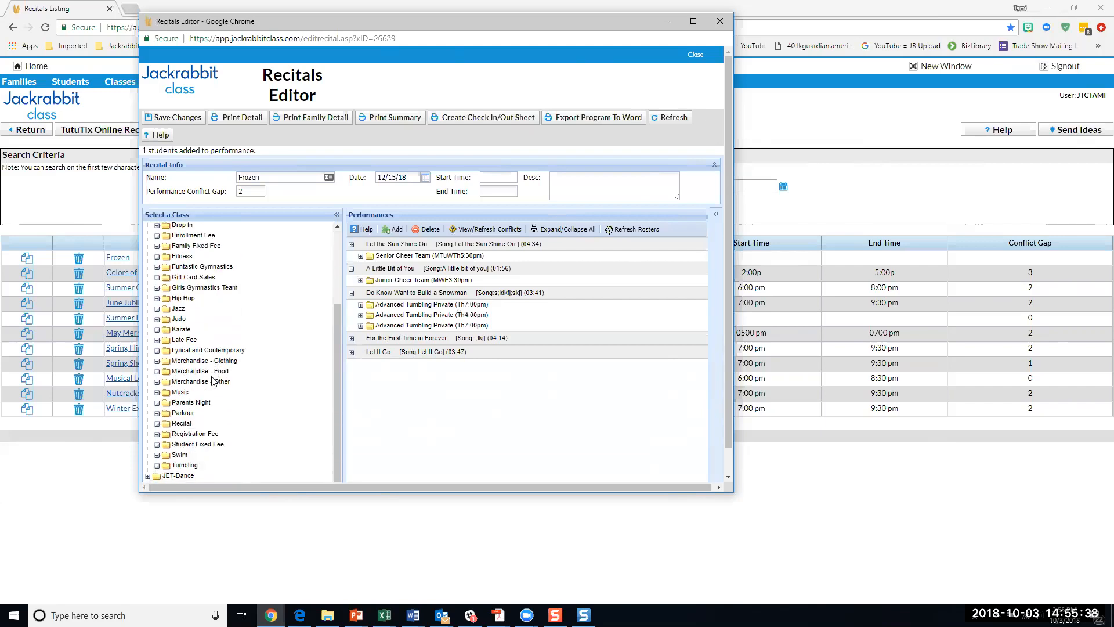
pyautogui.scroll(-1, 213, 381)
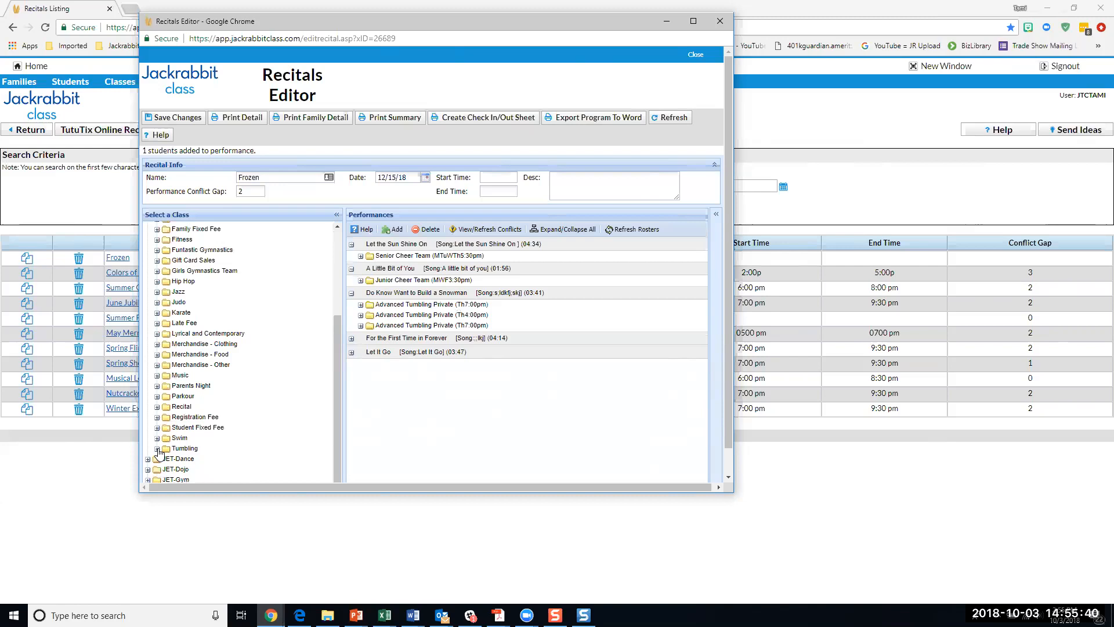
pyautogui.click(157, 449)
pyautogui.scroll(-3, 269, 396)
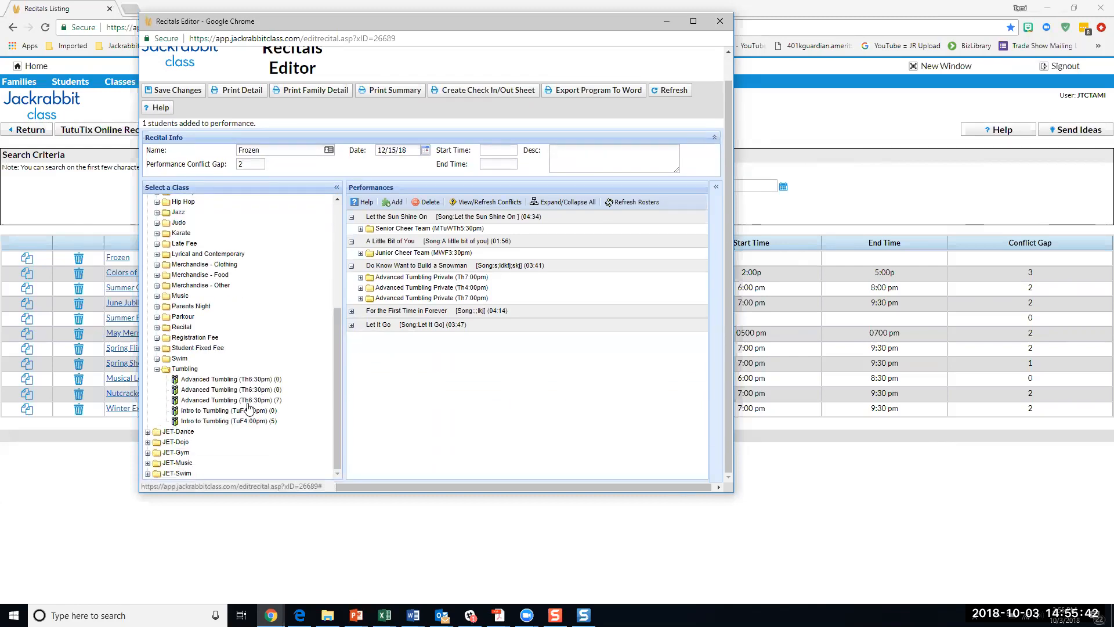
pyautogui.moveTo(223, 404); pyautogui.dragTo(403, 312)
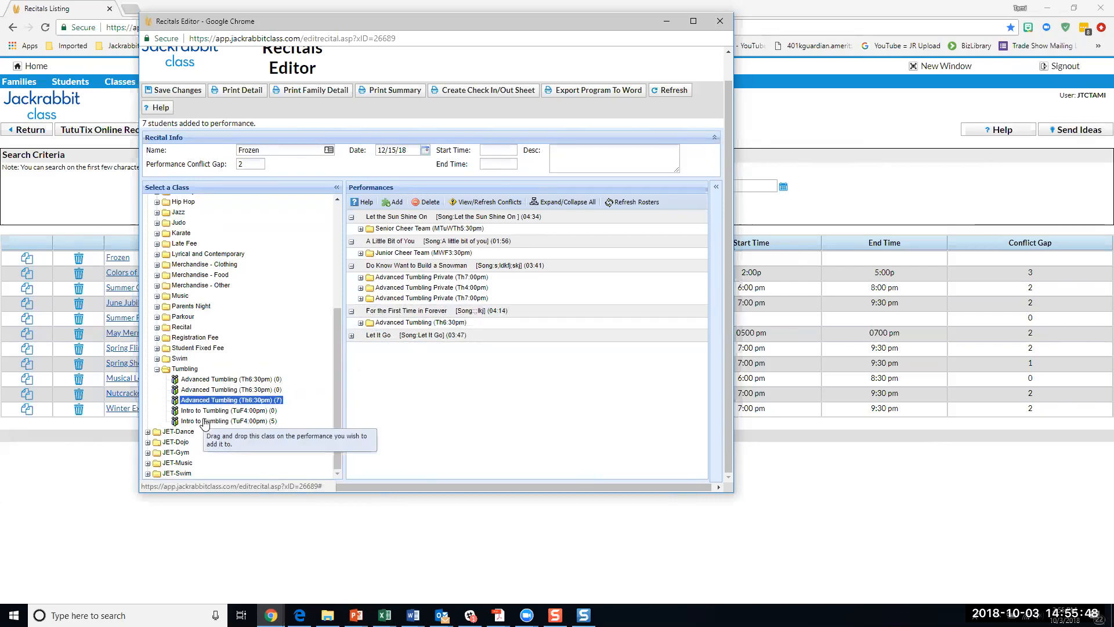
pyautogui.moveTo(204, 424); pyautogui.dragTo(387, 339)
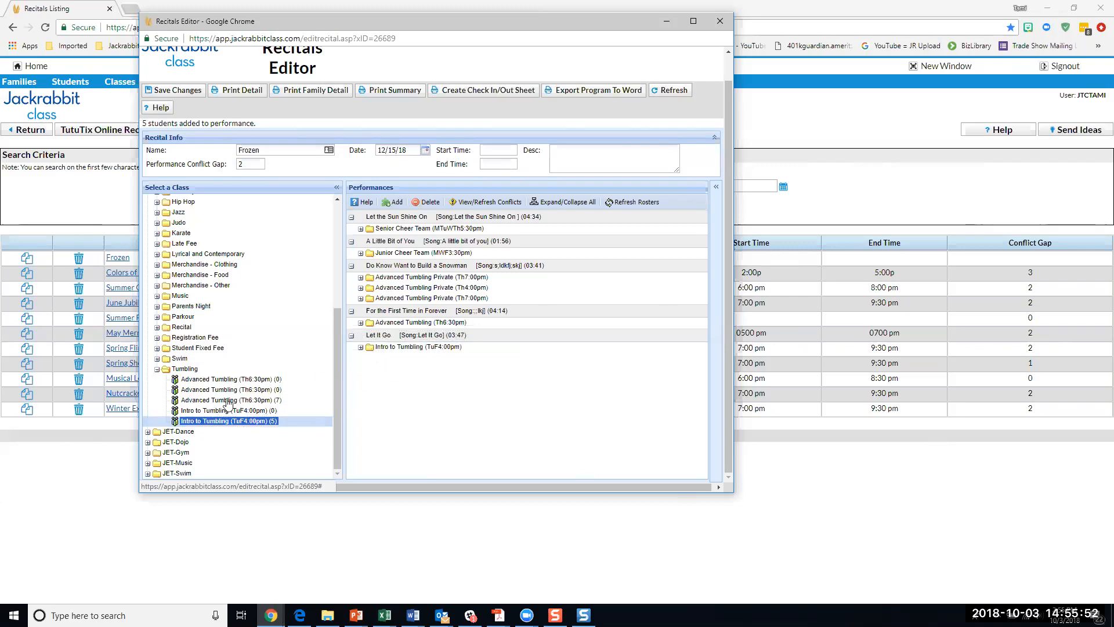
# Collapse the Tumbling category and the JET-Cheer location in the class list.
pyautogui.click(157, 371)
pyautogui.scroll(4, 179, 322)
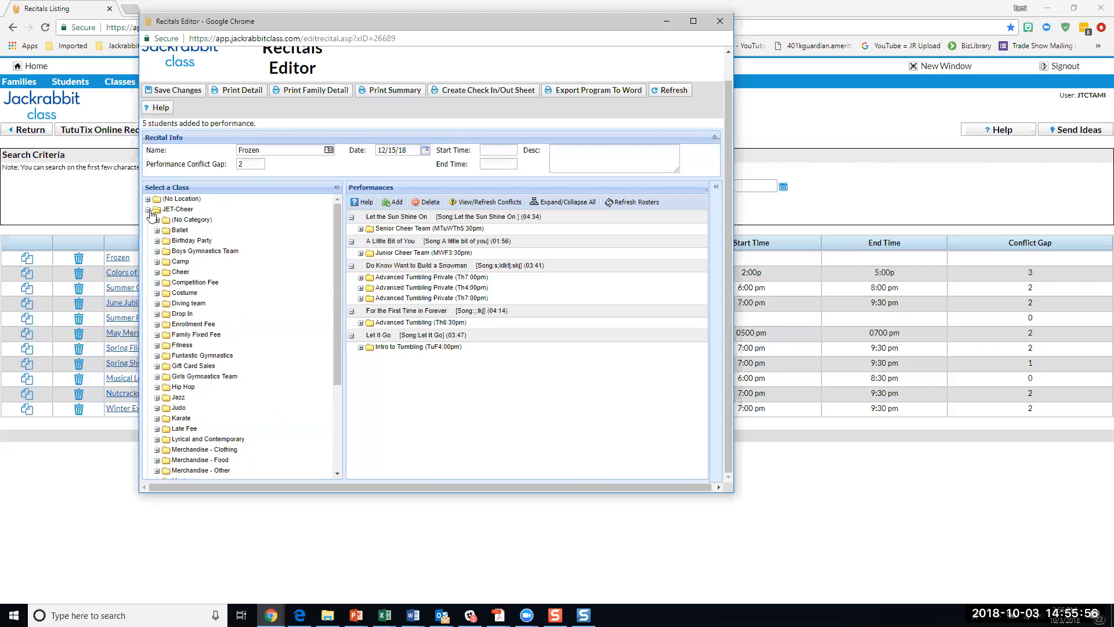
pyautogui.click(149, 210)
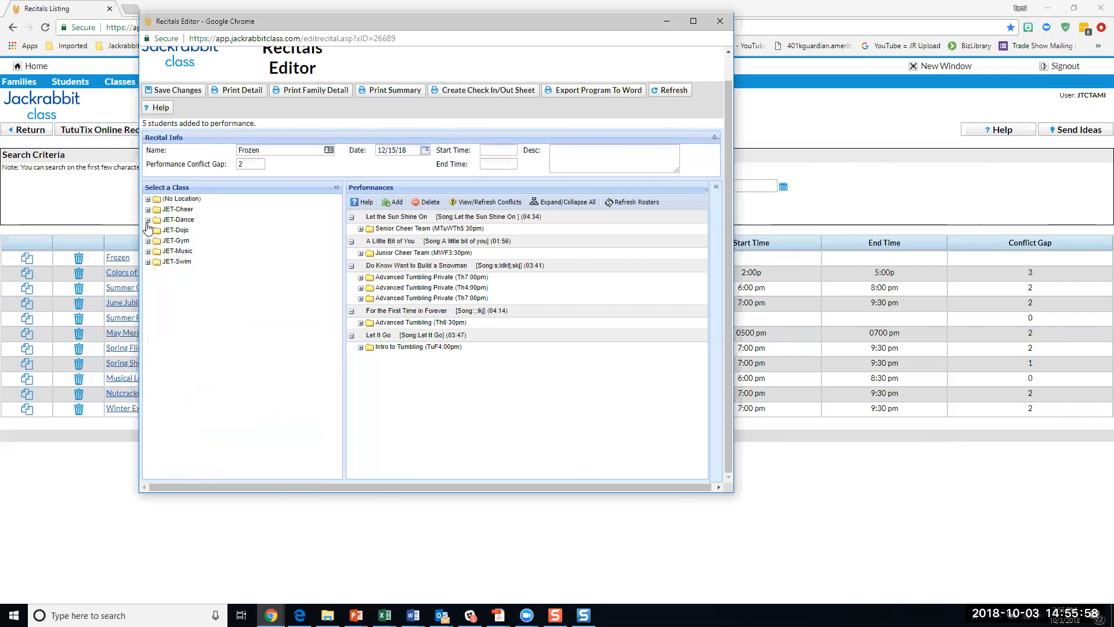
# From JET-Dance's Ballet category, add the five-student Ballet 1 - Fri to "Let the Sun Shine On" and the eight-student Ballet 1 - Wed to "A Little Bit of You".
pyautogui.click(148, 221)
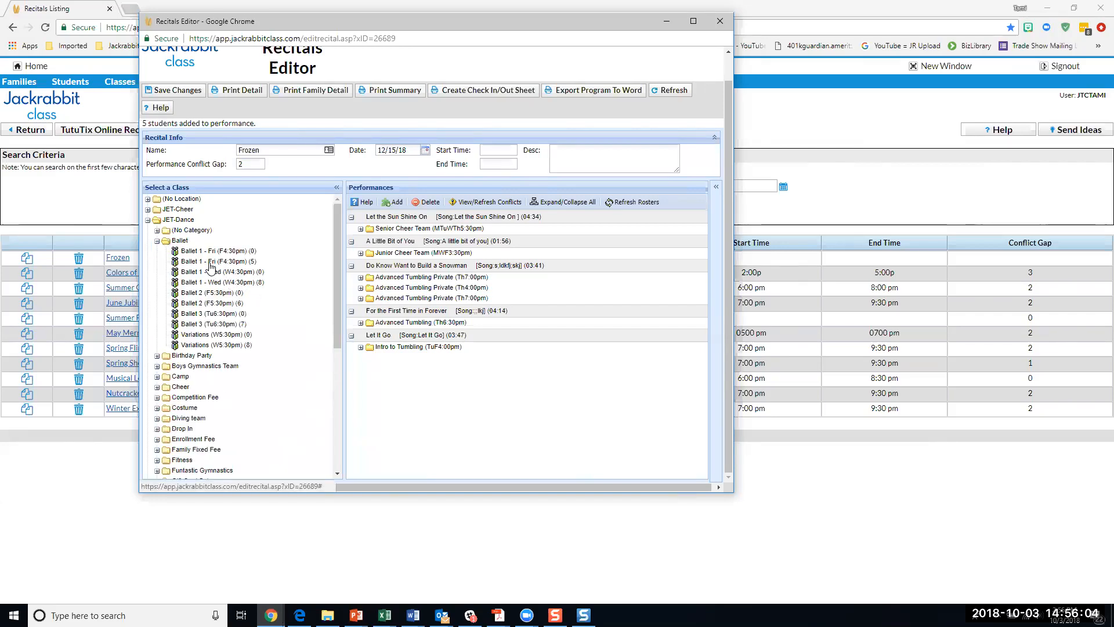
pyautogui.moveTo(216, 261); pyautogui.dragTo(385, 223)
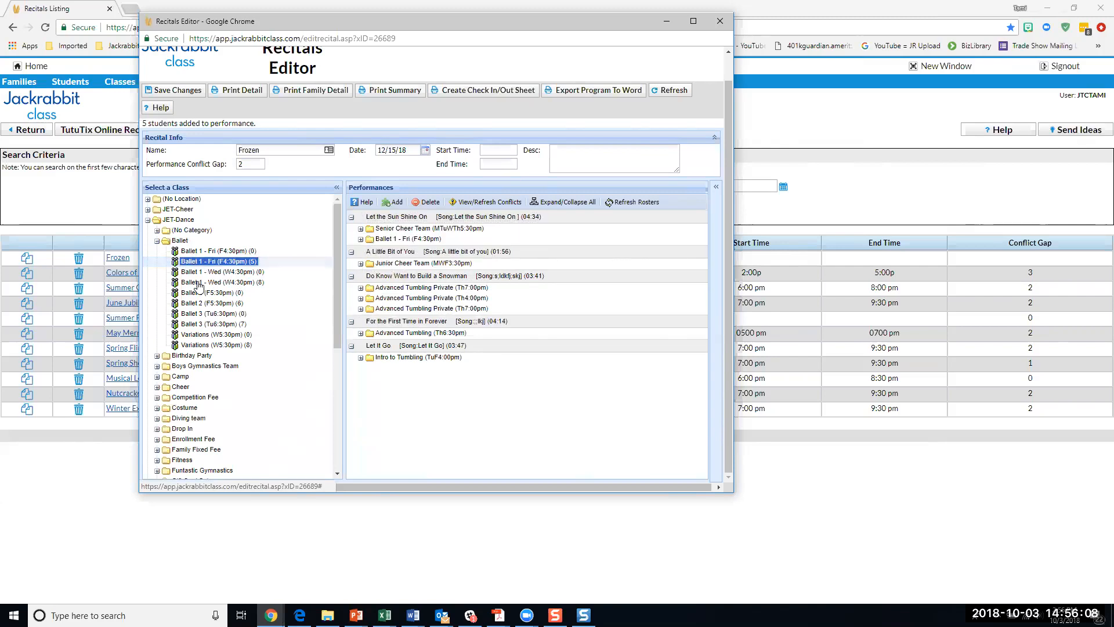
pyautogui.moveTo(199, 287); pyautogui.dragTo(390, 257)
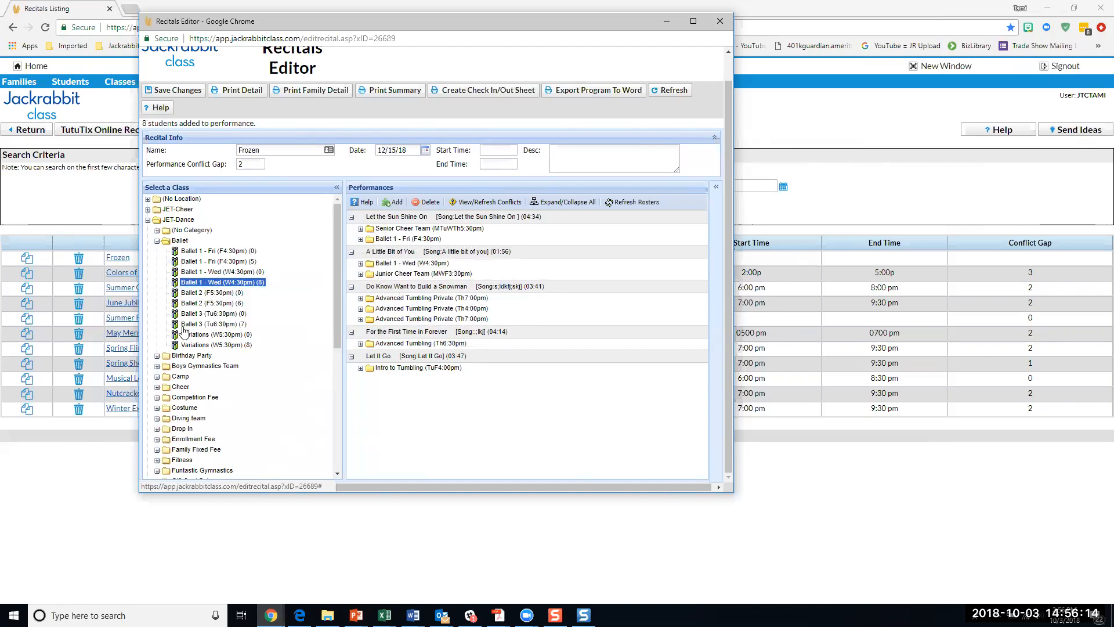
# Add the six-student Ballet 2 class to "Do Know Want to Build a Snowman" and the seven-student Ballet 3 class to "For the First Time in Forever".
pyautogui.moveTo(197, 303); pyautogui.dragTo(383, 290)
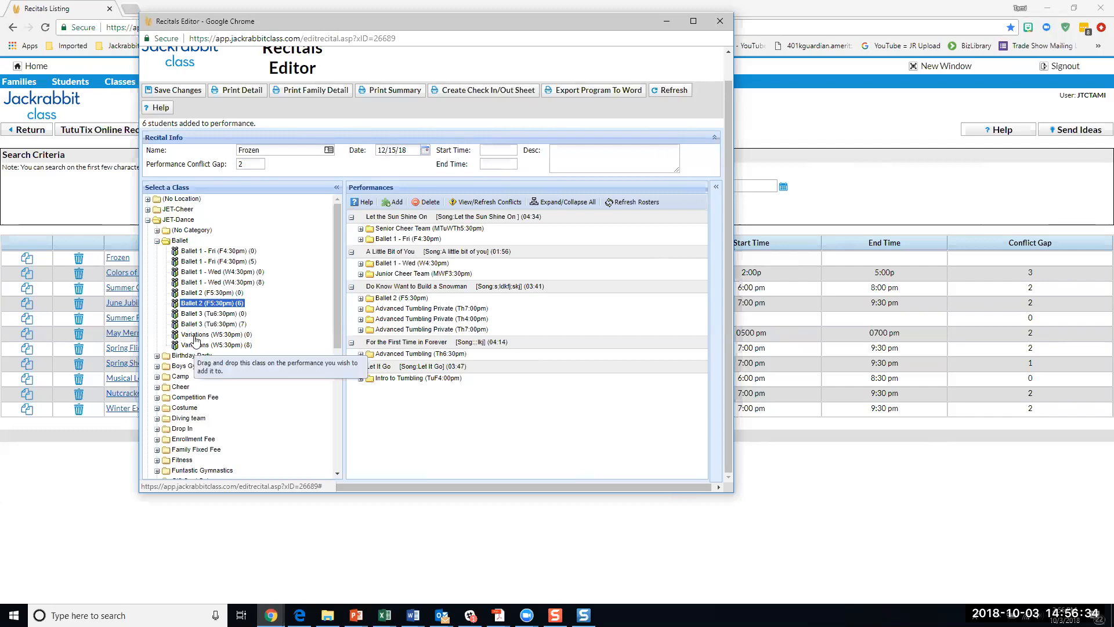
pyautogui.moveTo(192, 326); pyautogui.dragTo(404, 347)
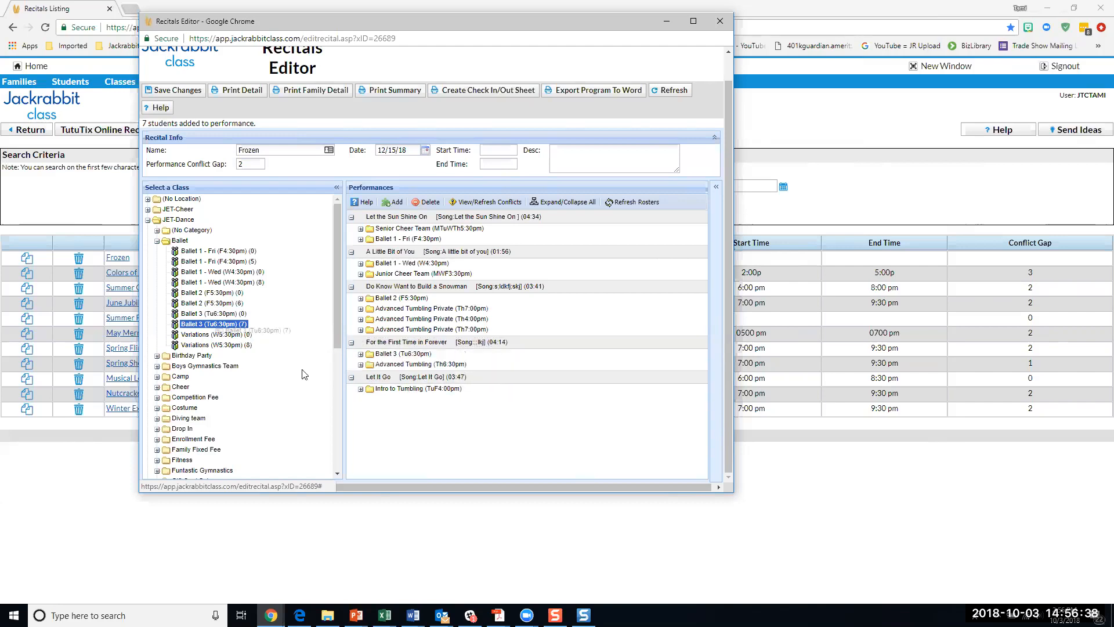
# From JET-Dance, add the eight-student Variations class to "Let It Go" and the five-student Jazz 2 class to "A Little Bit of You".
pyautogui.moveTo(193, 348); pyautogui.dragTo(378, 390)
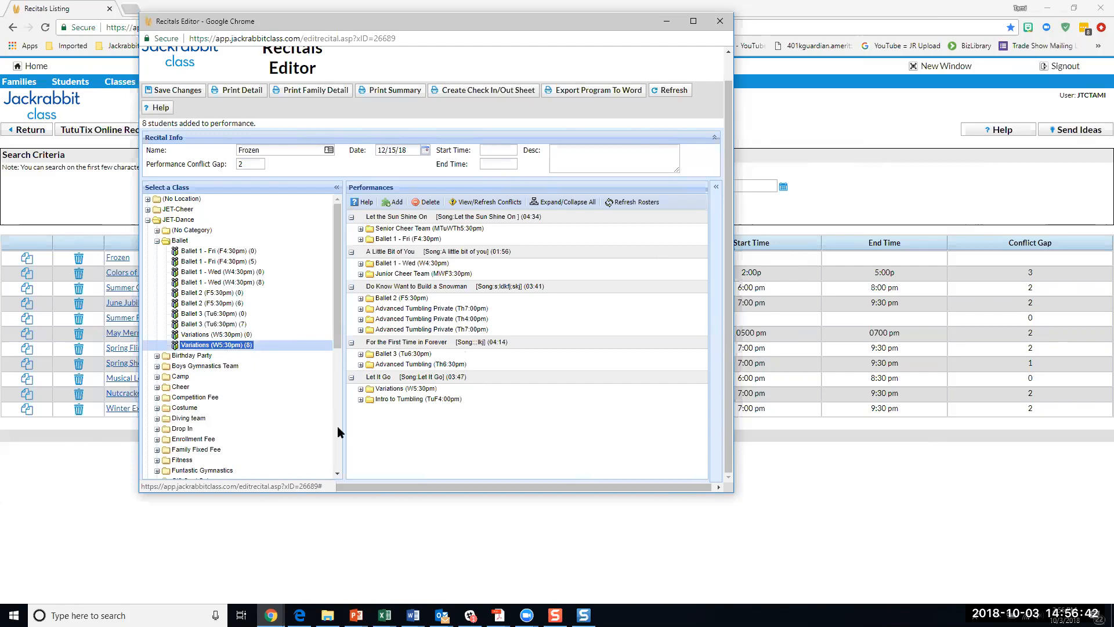
pyautogui.click(156, 240)
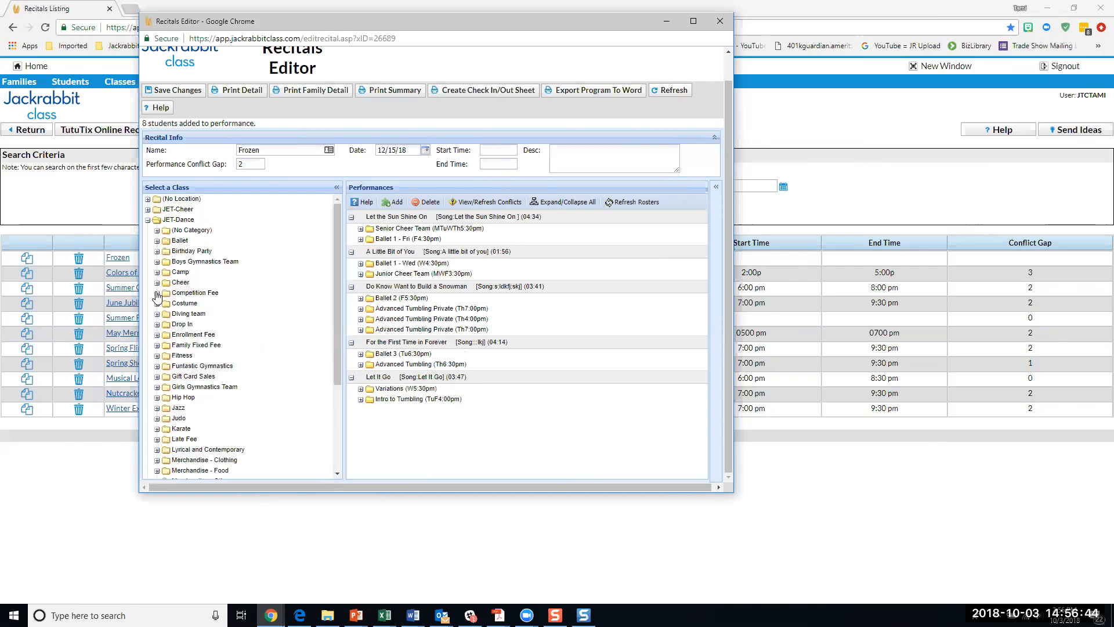
pyautogui.click(158, 408)
pyautogui.moveTo(213, 432); pyautogui.dragTo(385, 258)
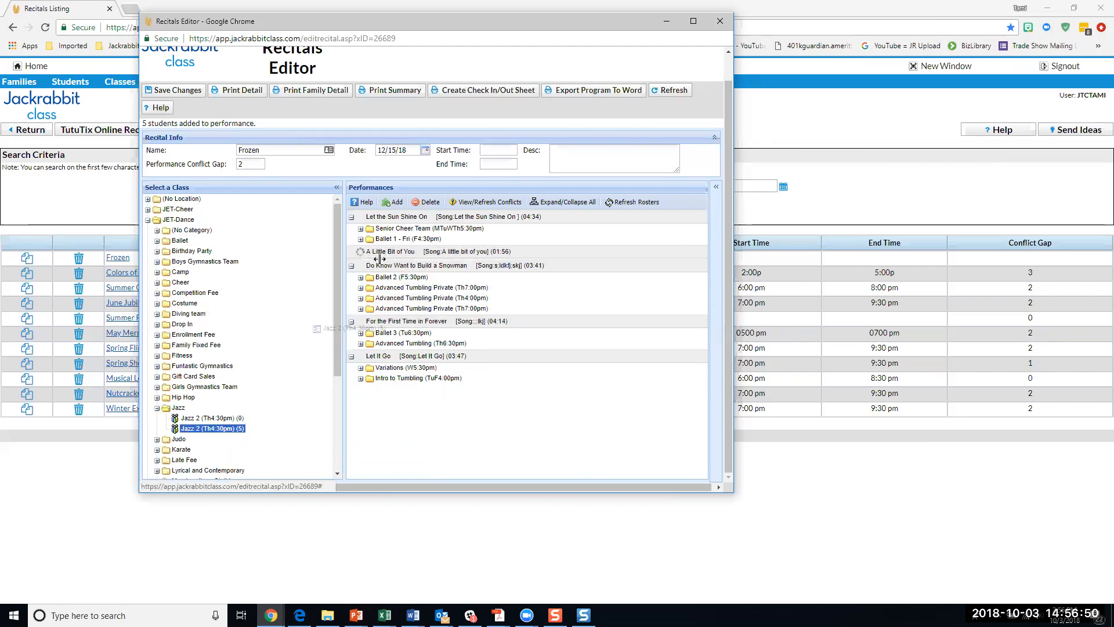
pyautogui.click(157, 408)
# From Lyrical and Contemporary, add the six-student Lyrical 3 class to "For the First Time in Forever" and the one-student Lyrical 3 class to "A Little Bit of You".
pyautogui.scroll(-3, 234, 371)
pyautogui.click(157, 317)
pyautogui.moveTo(203, 339); pyautogui.dragTo(368, 363)
pyautogui.moveTo(192, 330); pyautogui.dragTo(403, 257)
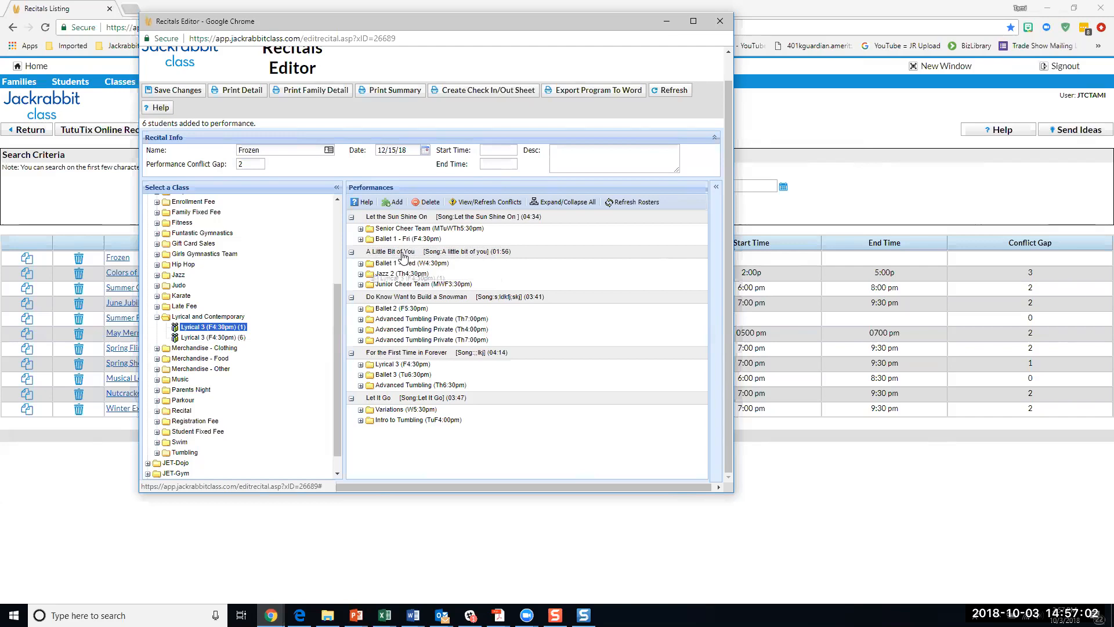
pyautogui.click(157, 317)
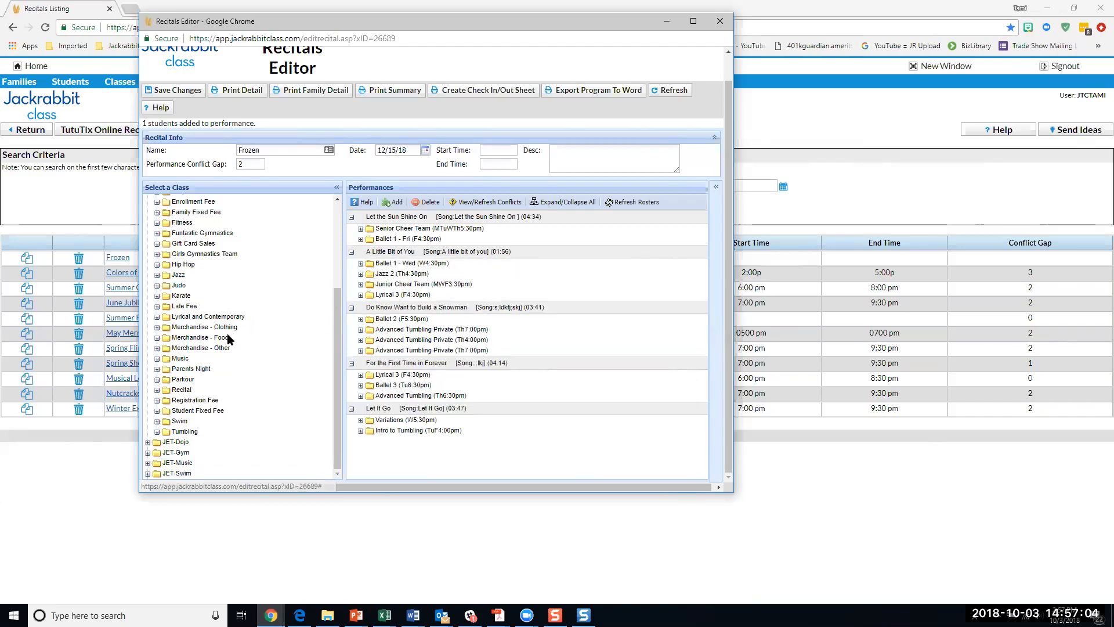
pyautogui.scroll(5, 192, 279)
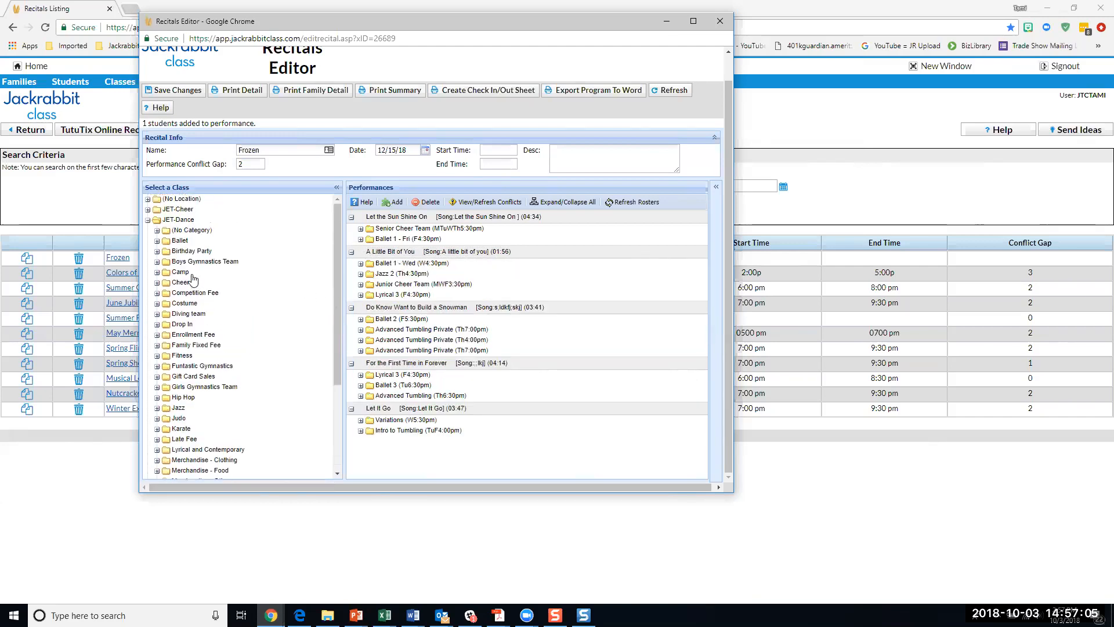
pyautogui.click(148, 219)
# From JET-Swim's Swim category, add the seven-student Bubble Blowers class to "Let It Go".
pyautogui.click(148, 261)
pyautogui.scroll(-5, 235, 313)
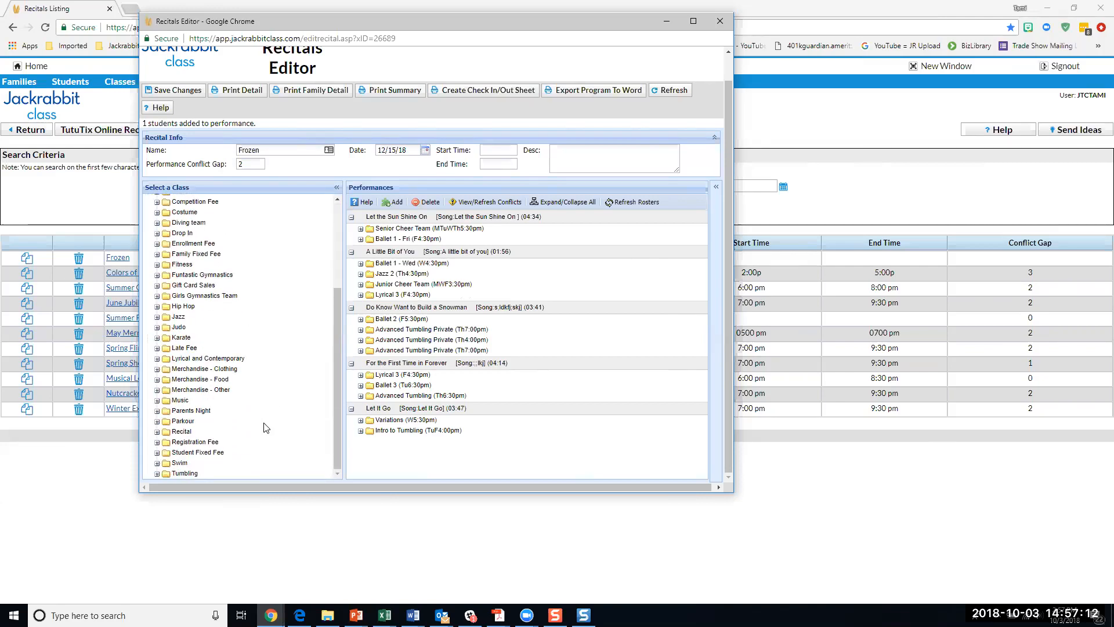
pyautogui.click(157, 462)
pyautogui.scroll(-3, 253, 438)
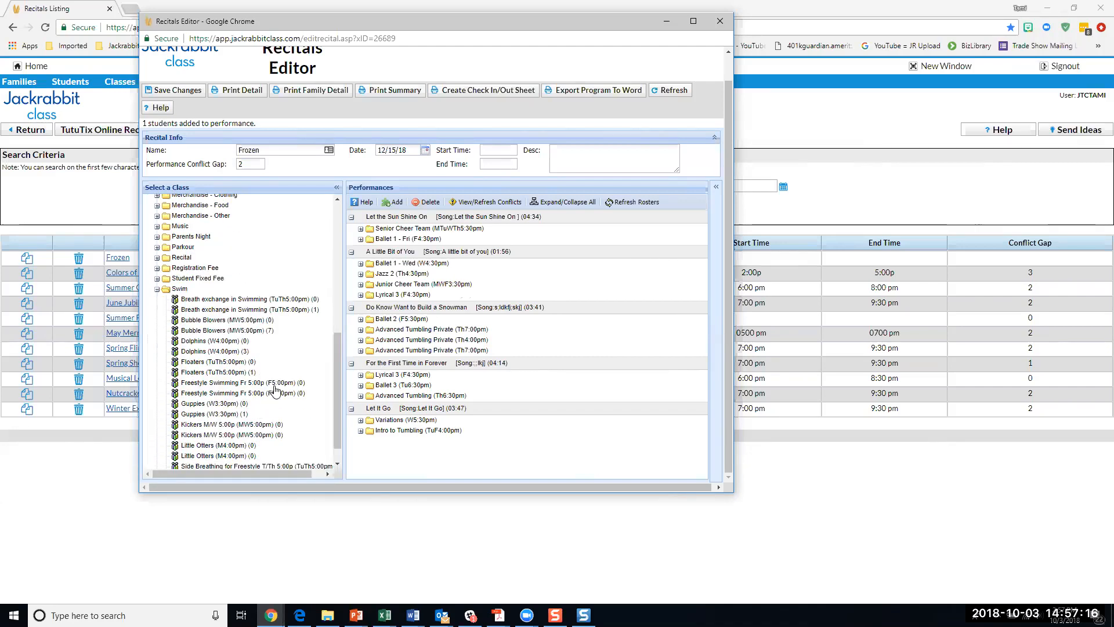
pyautogui.moveTo(215, 335); pyautogui.dragTo(380, 410)
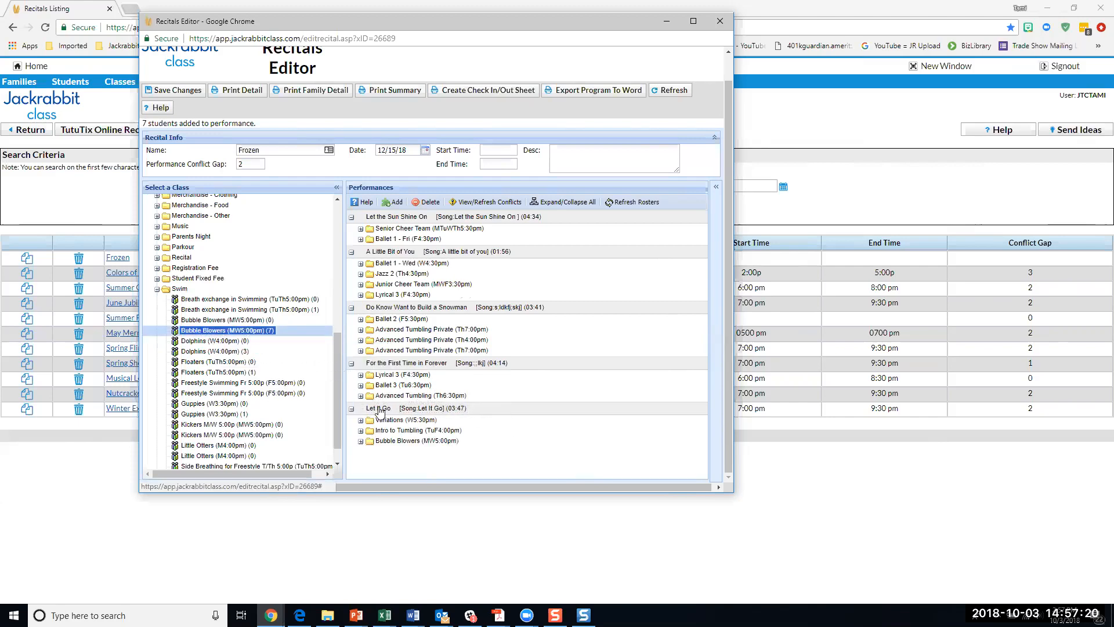
# Add the three-student Dolphins class to "Let the Sun Shine On" and the one-student Floaters class to "Do Know Want to Build a Snowman", then collapse JET-Swim.
pyautogui.moveTo(200, 351); pyautogui.dragTo(409, 233)
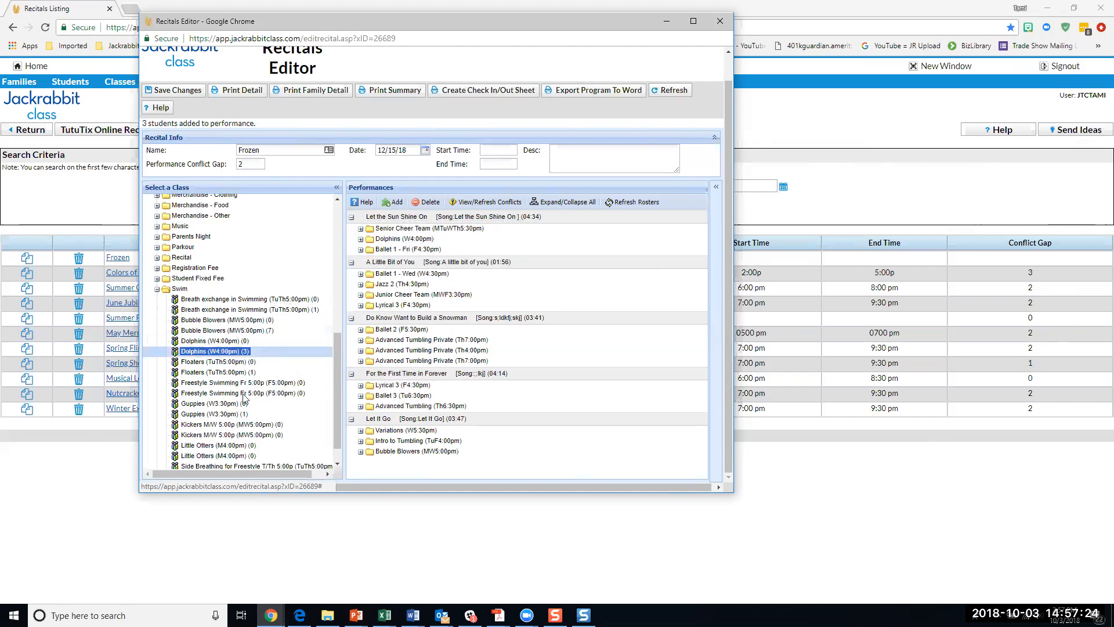
pyautogui.moveTo(241, 372); pyautogui.dragTo(393, 320)
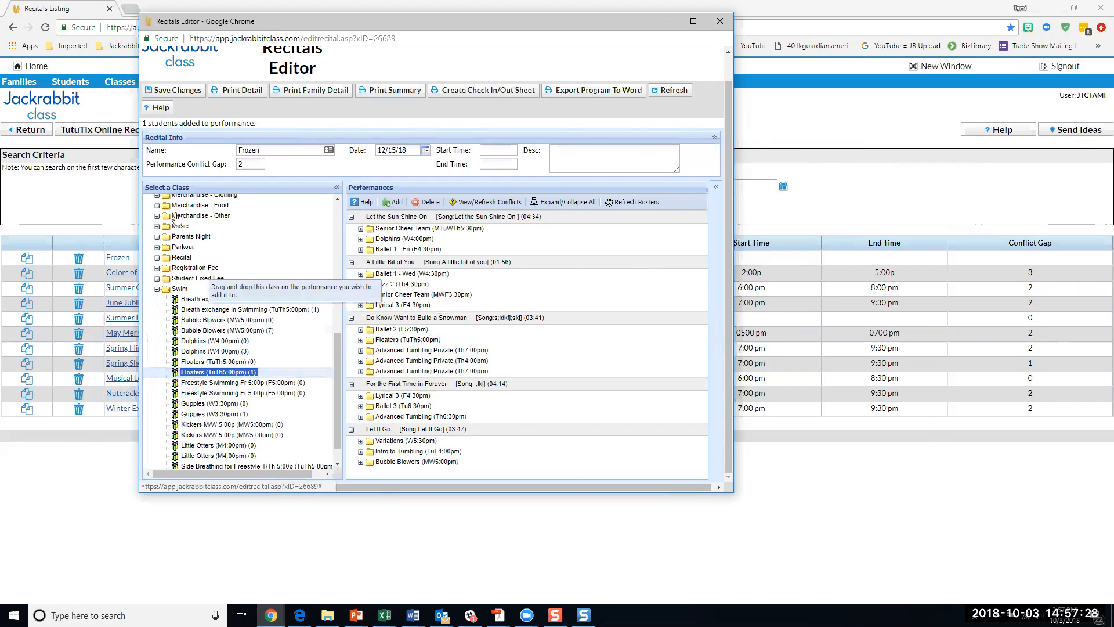
pyautogui.click(156, 288)
pyautogui.scroll(3, 157, 255)
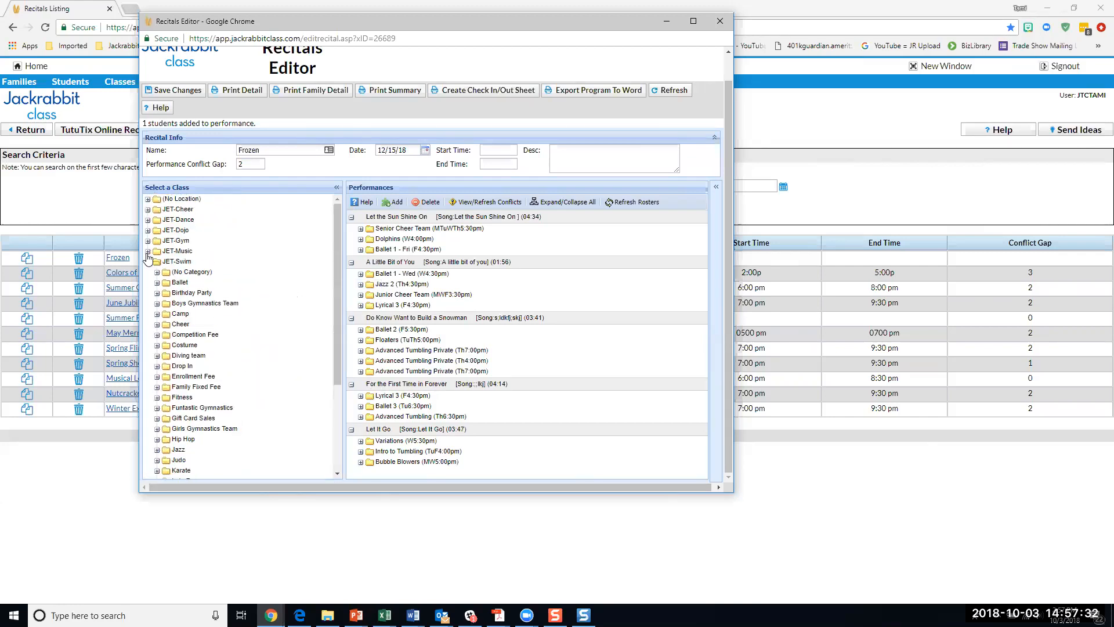
pyautogui.click(148, 263)
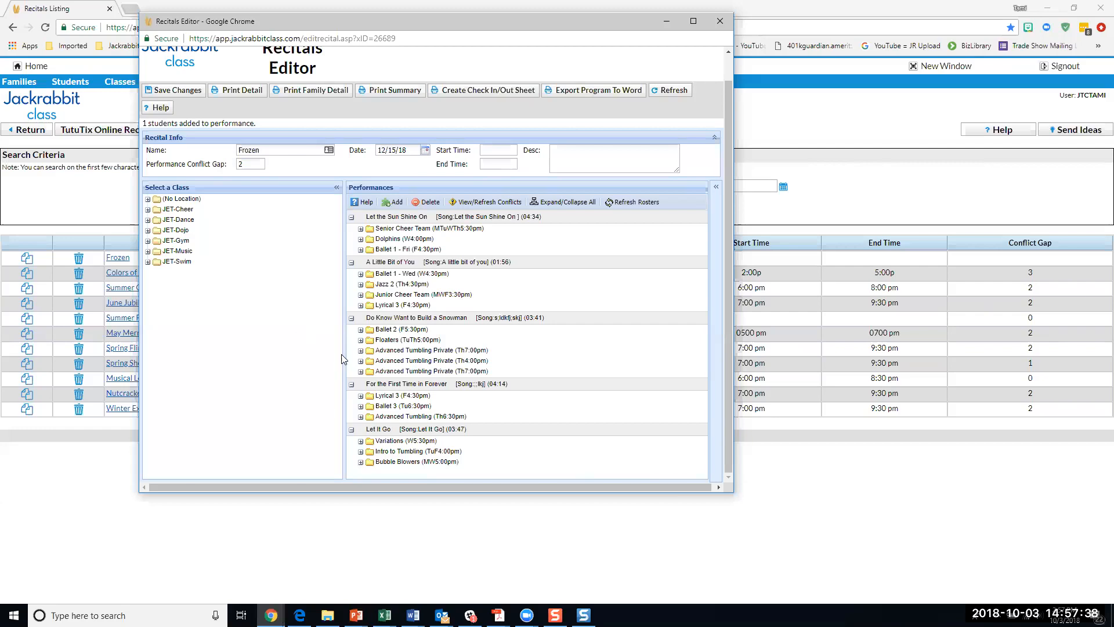
# Expand all performance rosters, exclude the last student in the Senior Cheer Team from "Let the Sun Shine On", and save the recital.
pyautogui.moveTo(343, 355); pyautogui.dragTo(219, 353)
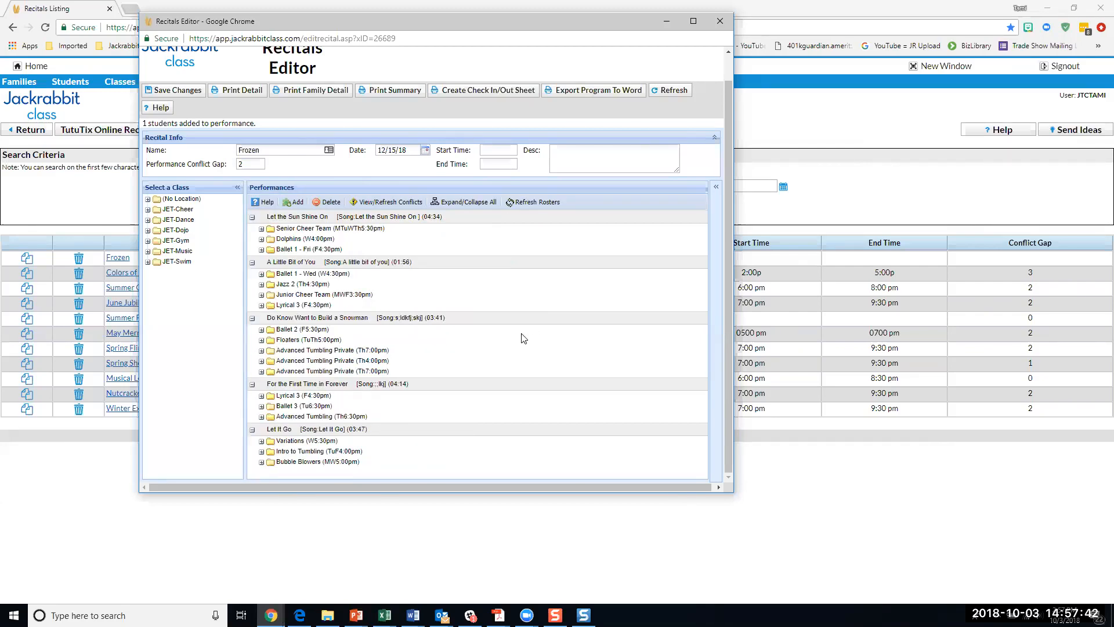
pyautogui.click(467, 203)
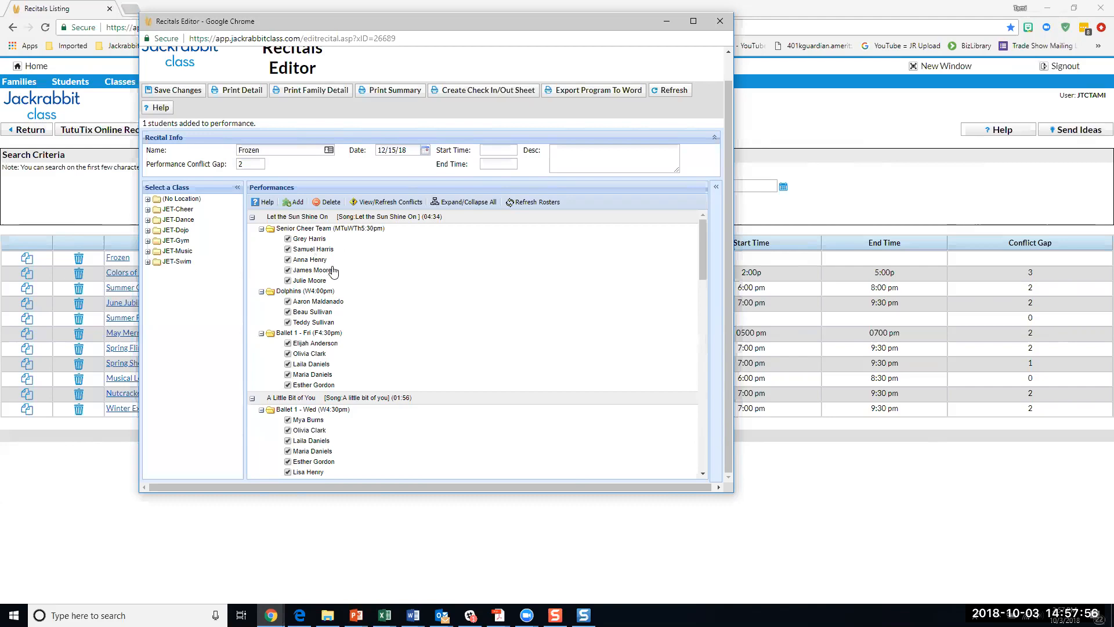
pyautogui.click(287, 281)
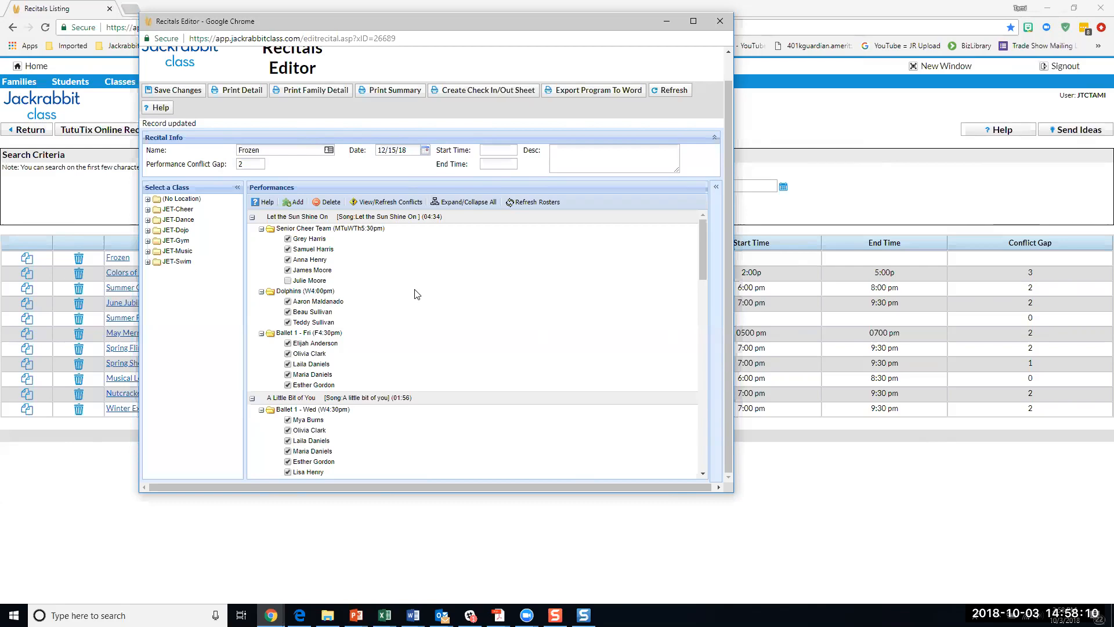
pyautogui.click(185, 93)
# Look up the student user-defined field "Is student in recital" in the organization's settings, then leave the user-defined fields page.
pyautogui.moveTo(476, 18); pyautogui.dragTo(580, 144)
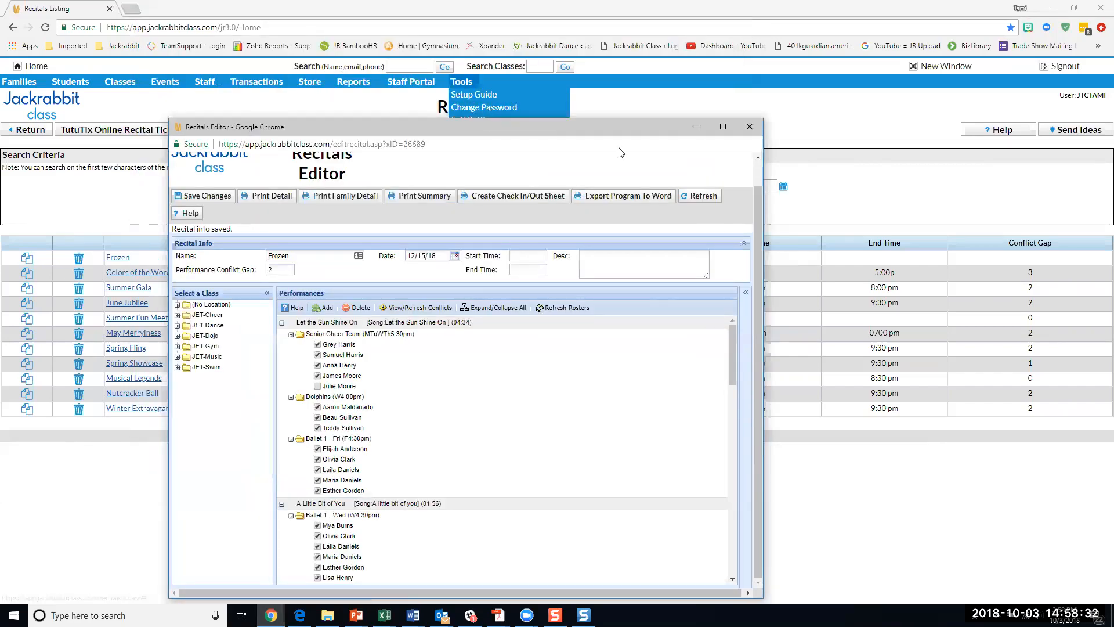
pyautogui.moveTo(891, 155); pyautogui.dragTo(901, 150)
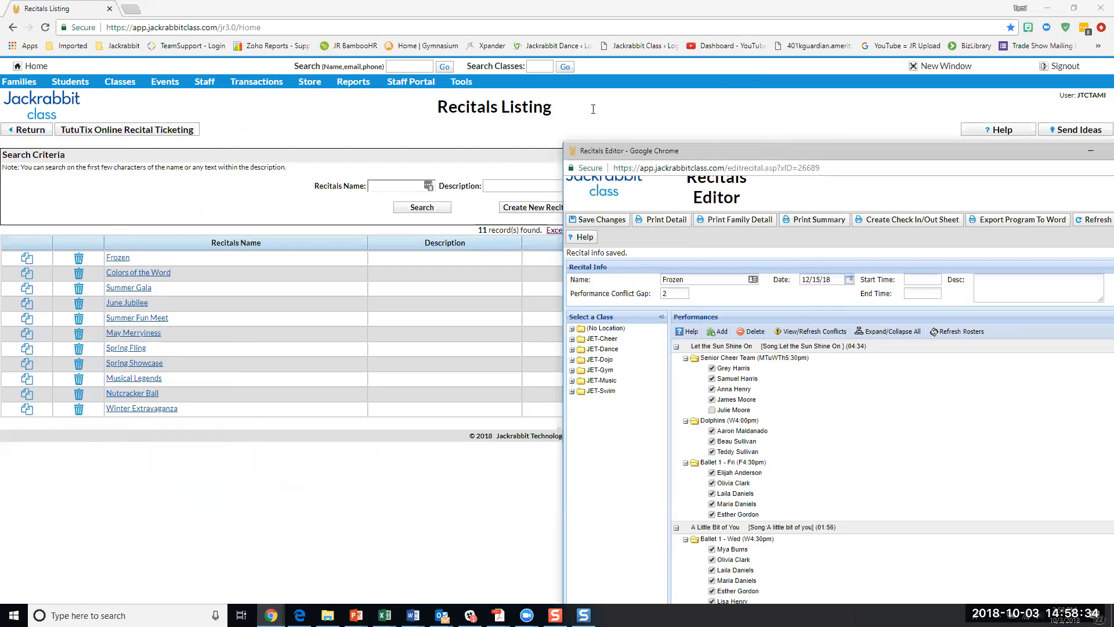
pyautogui.moveTo(470, 86)
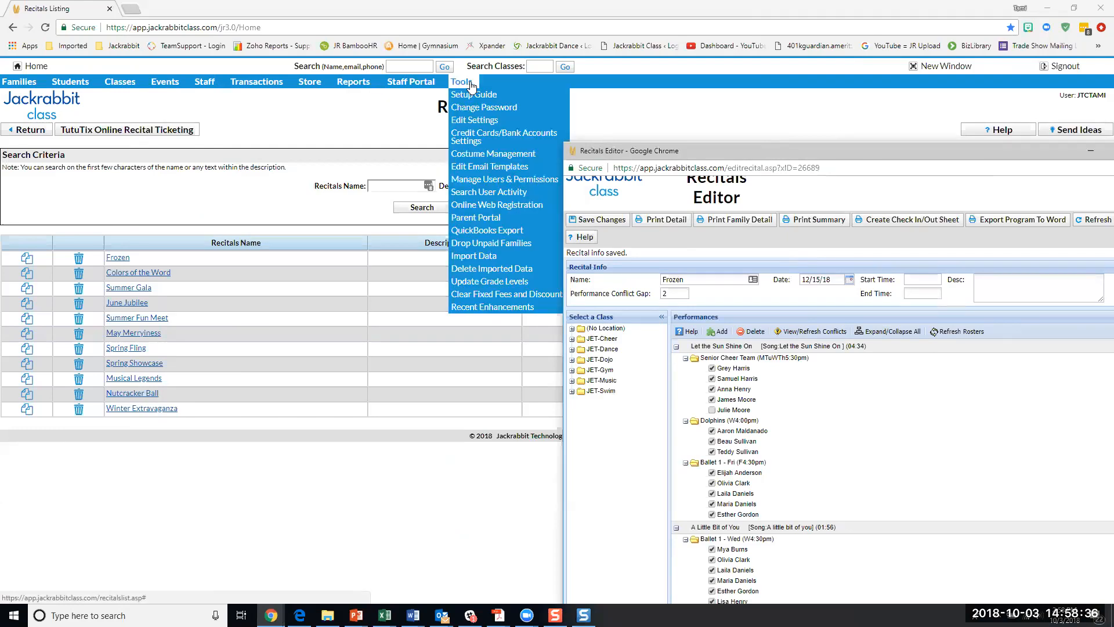
pyautogui.click(474, 120)
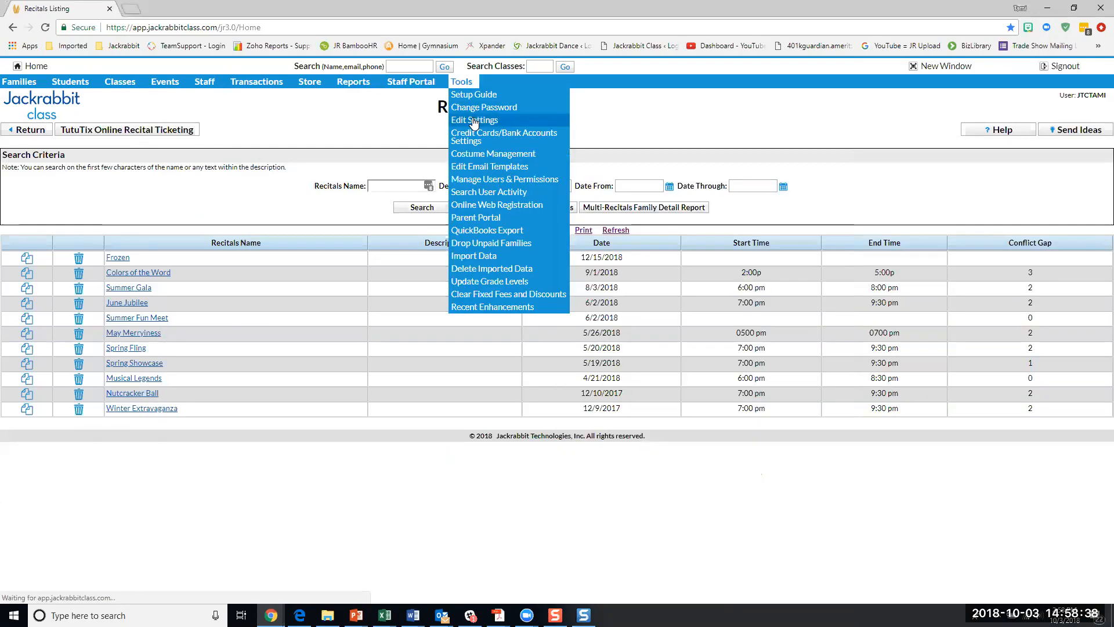
pyautogui.click(40, 273)
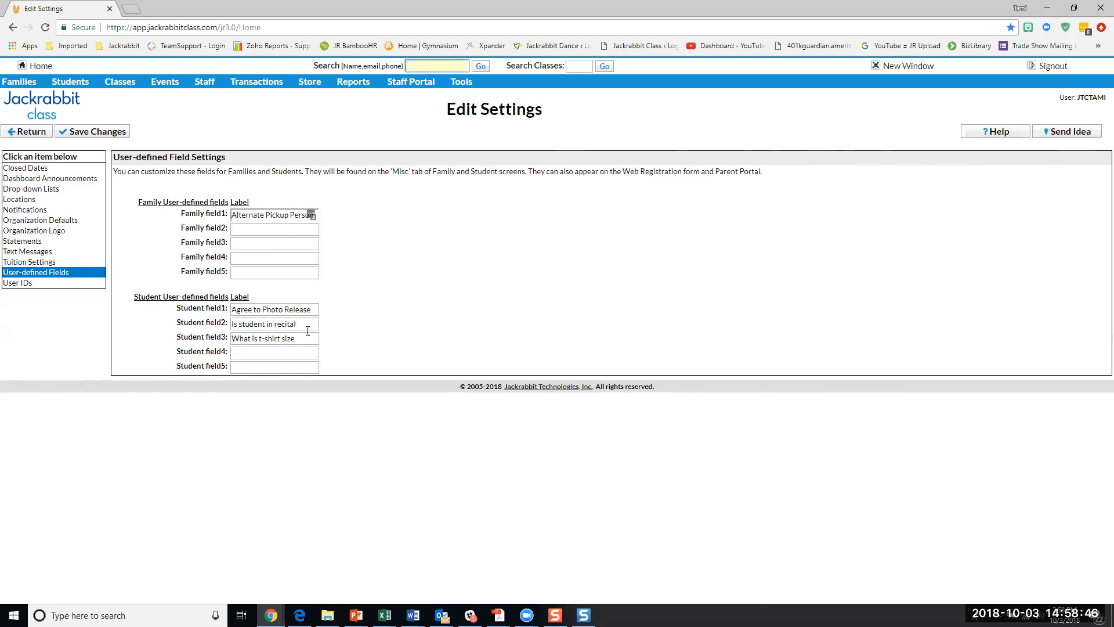
pyautogui.moveTo(304, 323); pyautogui.dragTo(228, 325)
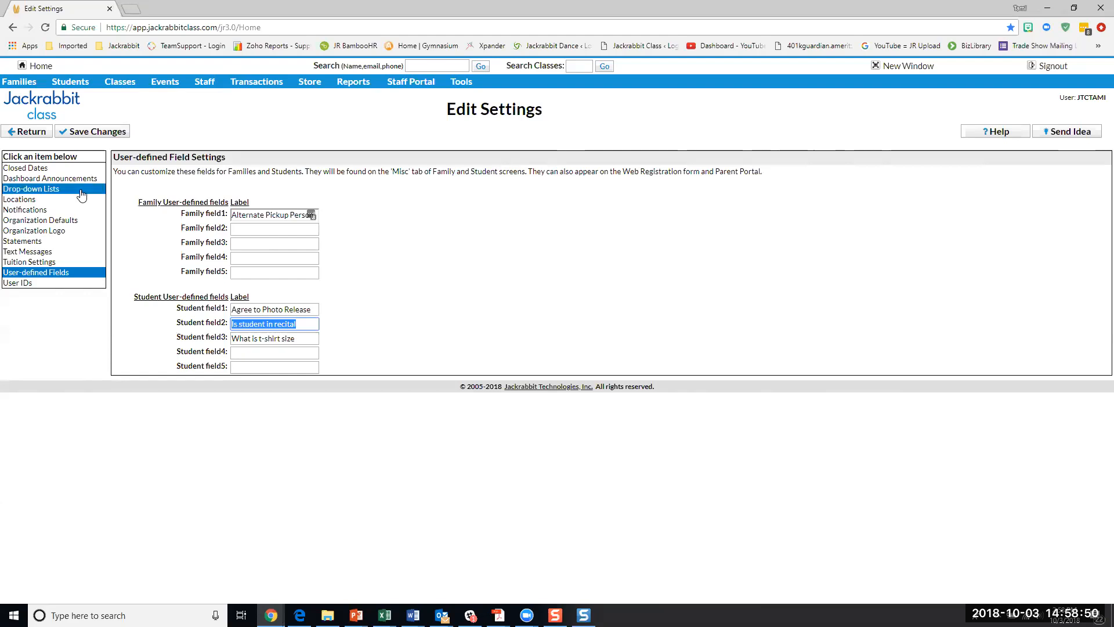
pyautogui.click(30, 133)
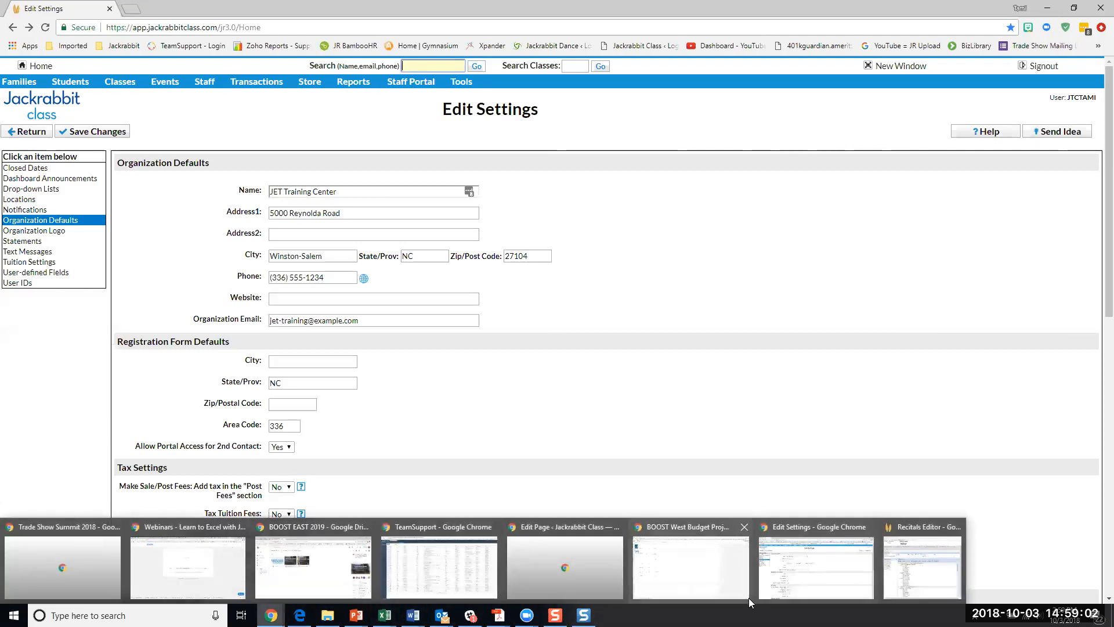
# Return to the Frozen recital editor and review the class rosters listed under each performance.
pyautogui.click(934, 575)
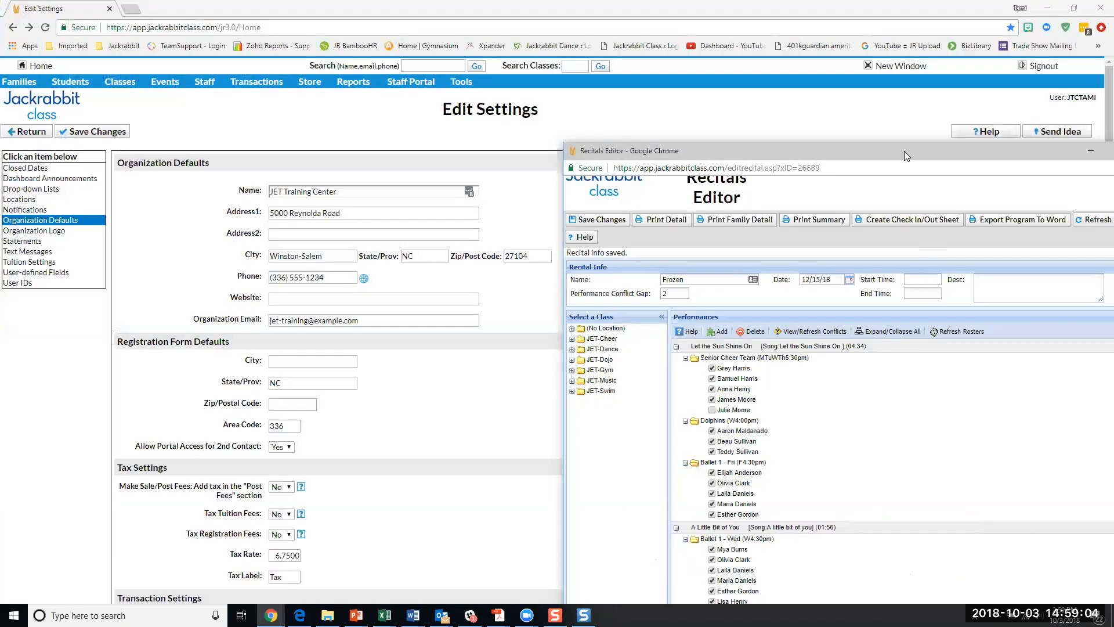
pyautogui.moveTo(900, 150); pyautogui.dragTo(522, 53)
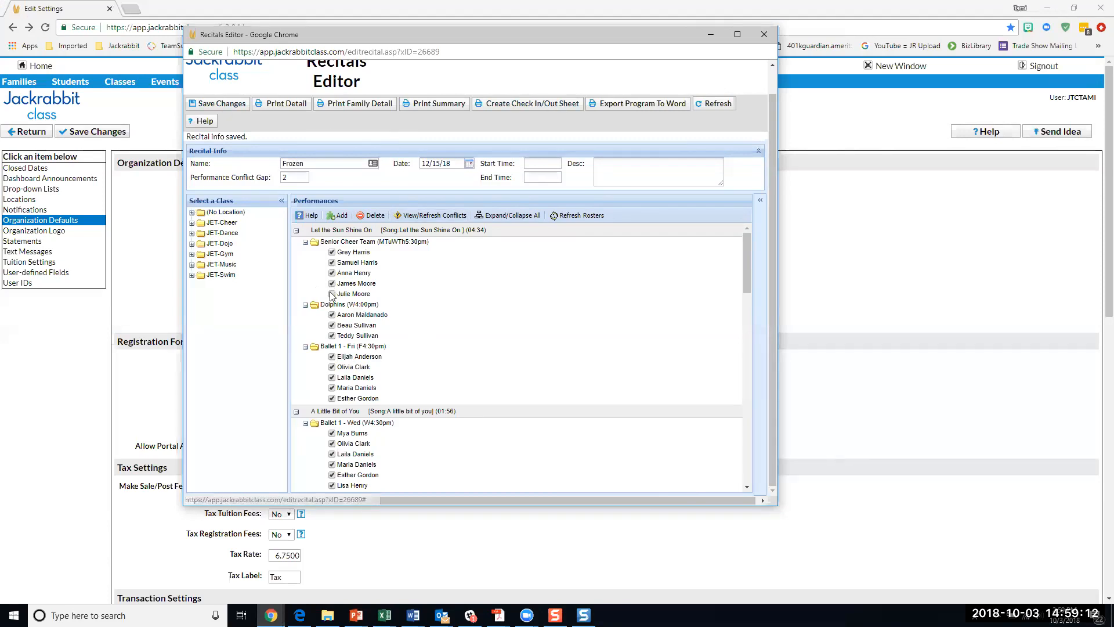
pyautogui.scroll(-3, 461, 368)
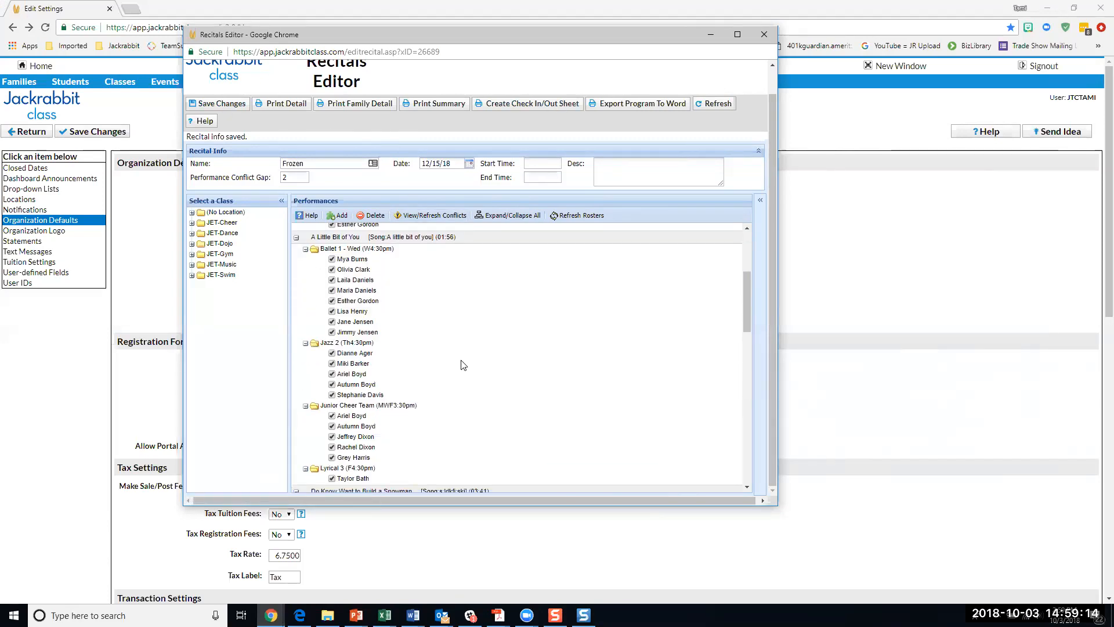
pyautogui.scroll(-5, 463, 364)
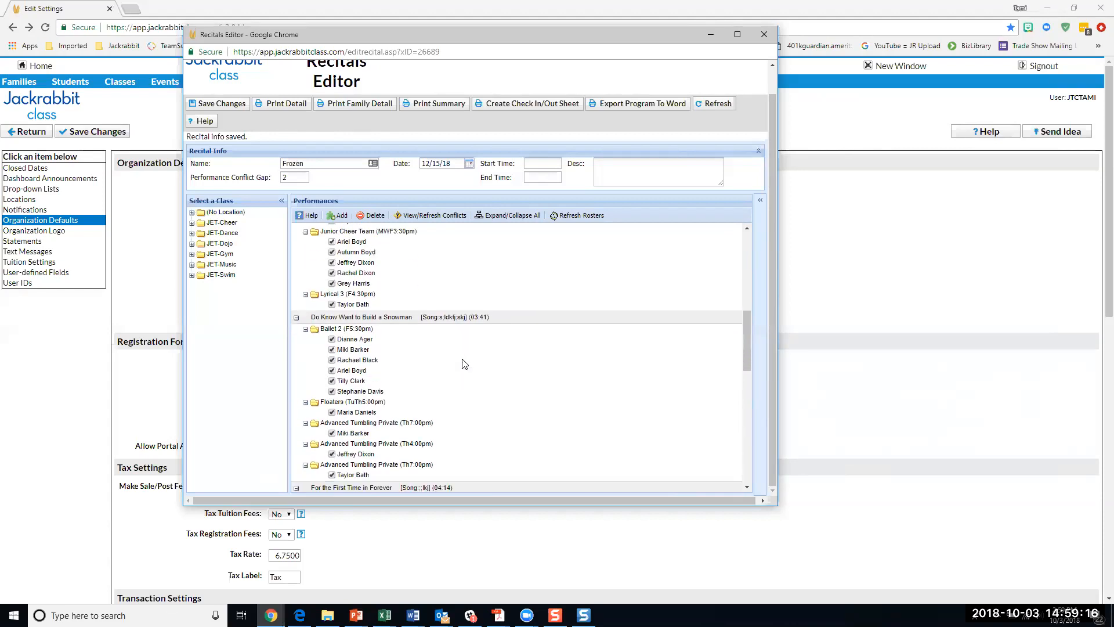
pyautogui.scroll(-2, 464, 363)
pyautogui.scroll(-2, 464, 364)
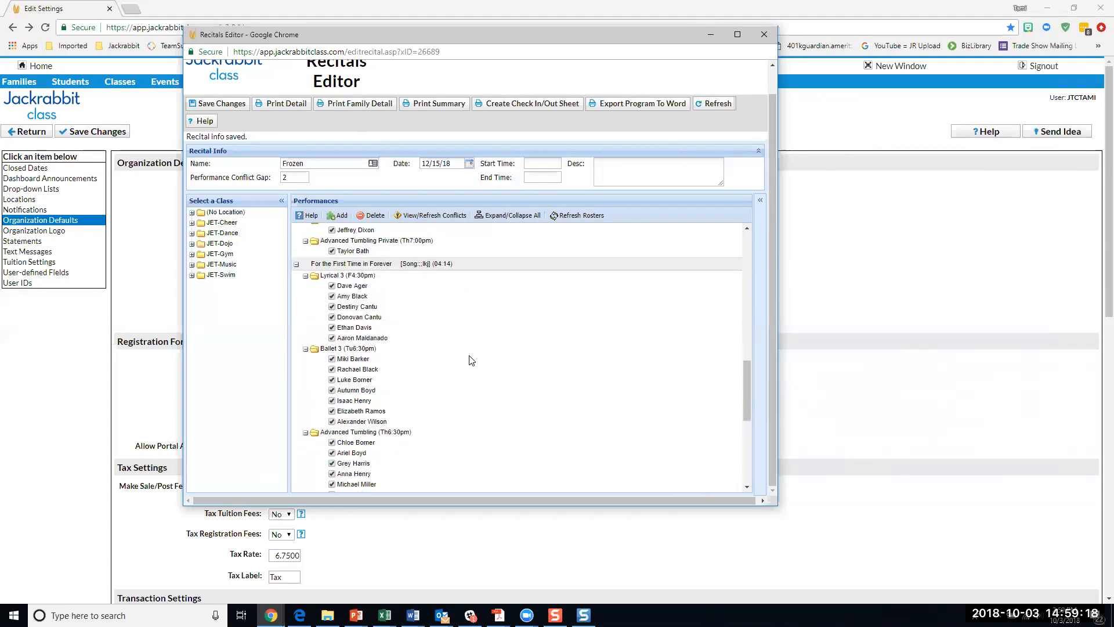
pyautogui.scroll(4, 470, 360)
pyautogui.scroll(-2, 493, 326)
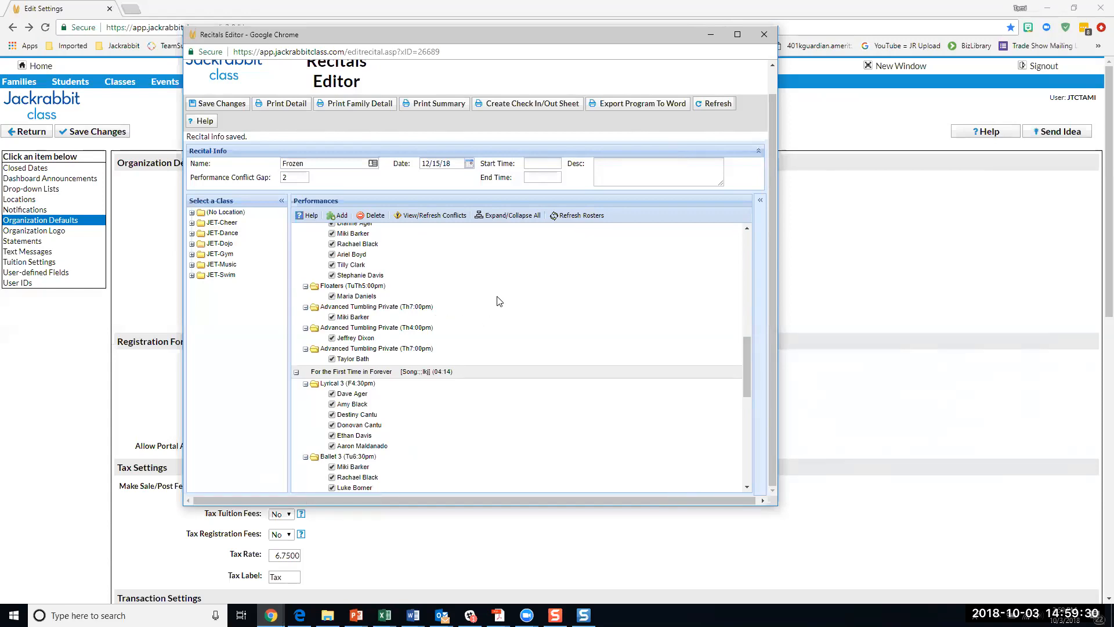
pyautogui.scroll(10, 499, 301)
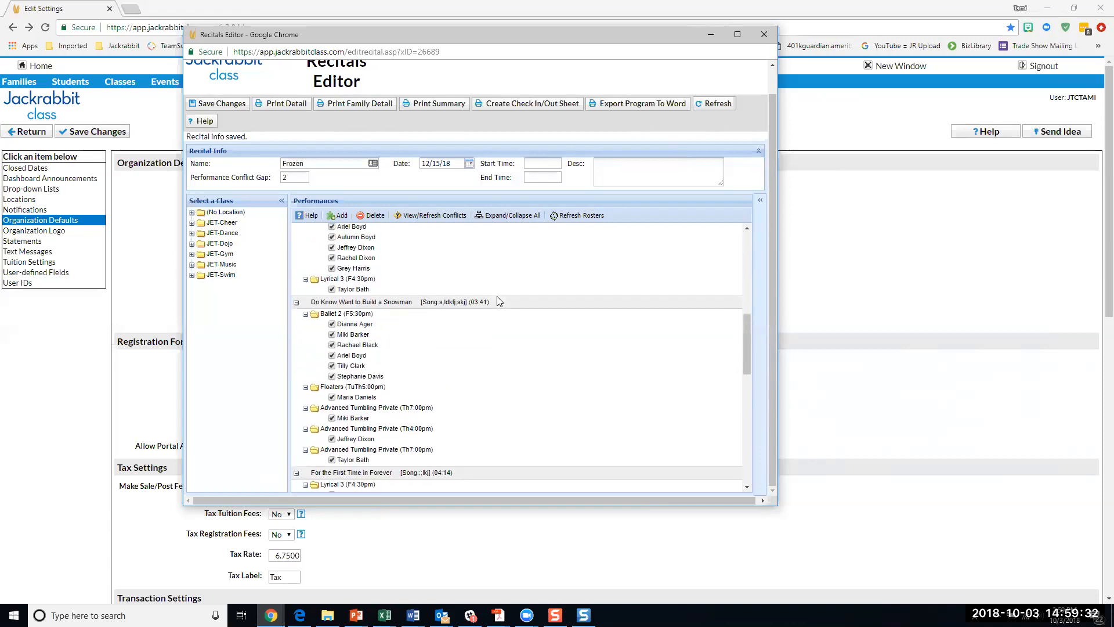
# Collapse all the performances and show the Frozen recital's performance conflicts.
pyautogui.scroll(2, 498, 301)
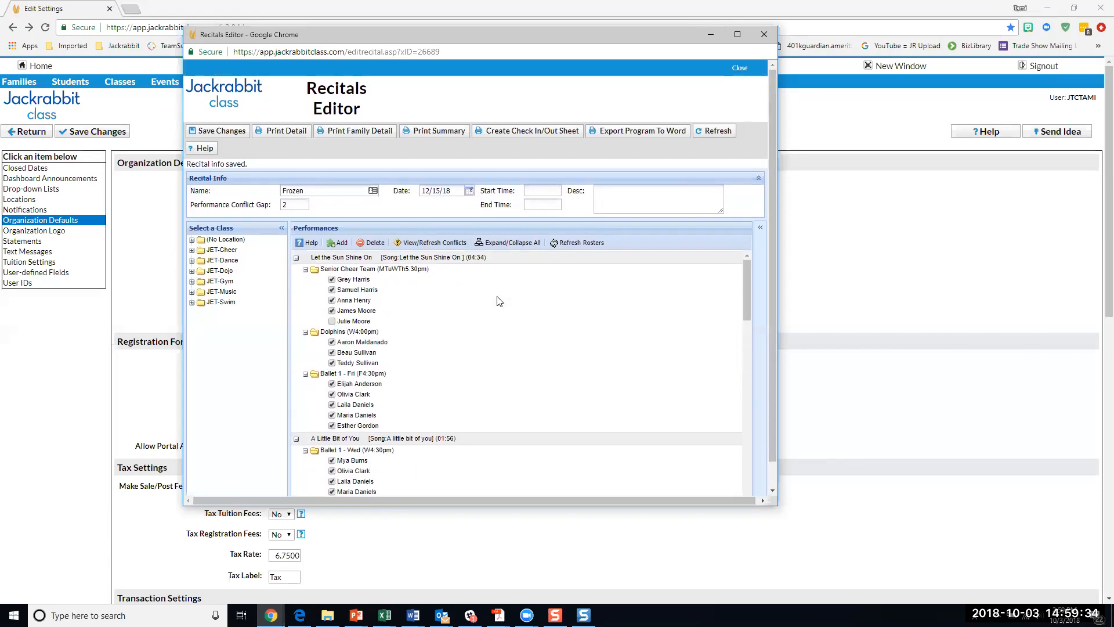
pyautogui.click(508, 242)
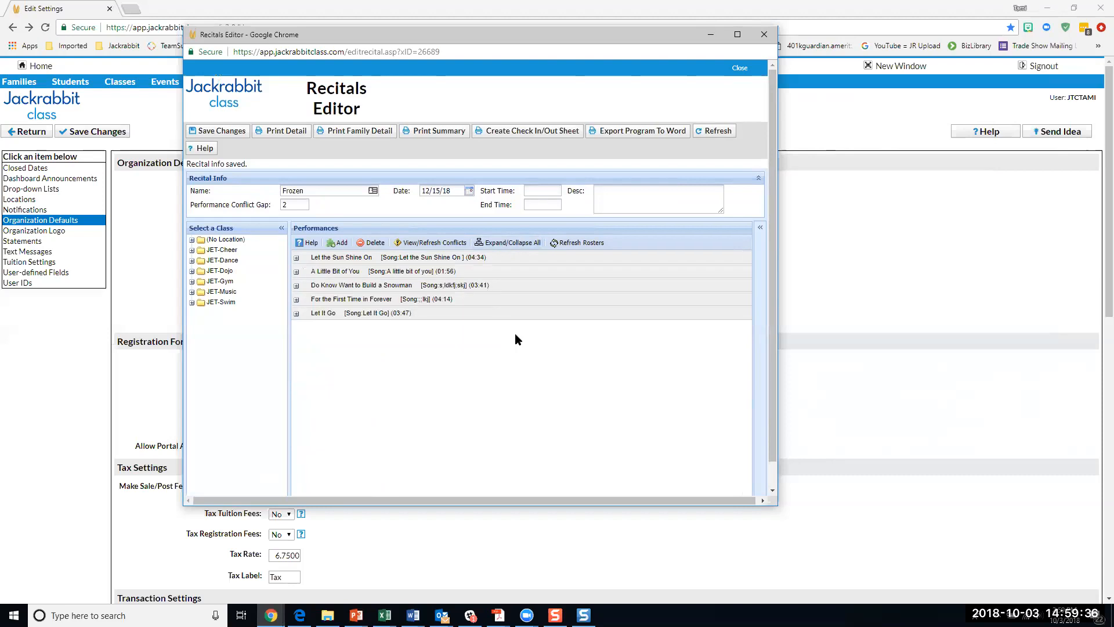
pyautogui.click(421, 246)
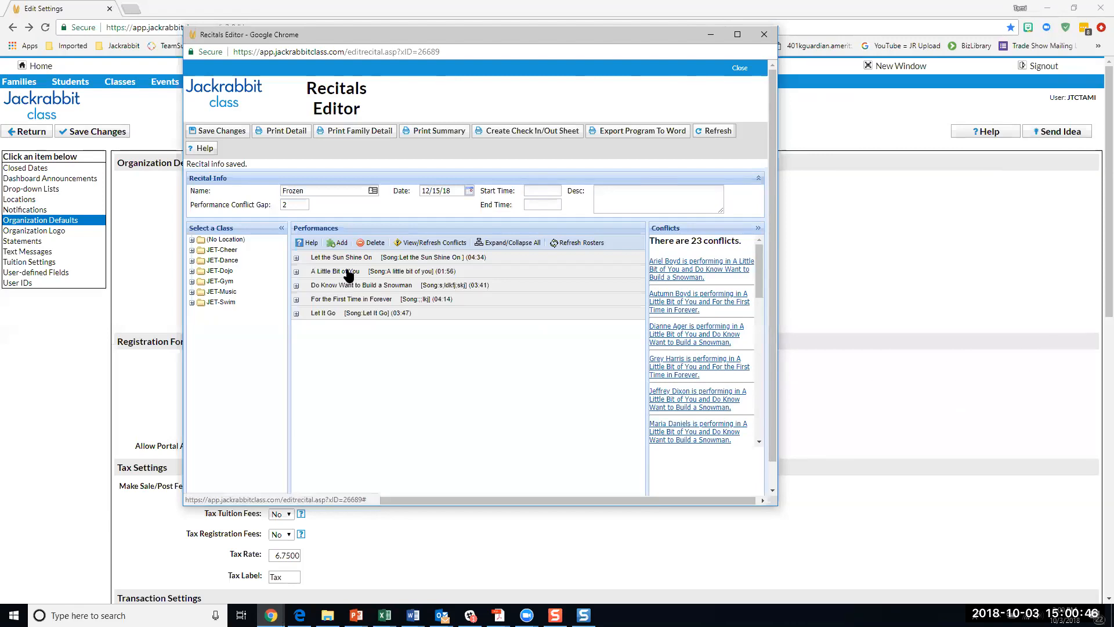
# Try "A Little Bit of You" after "For the First Time in Forever", restore its second position, and refresh the conflicts for each order.
pyautogui.moveTo(349, 274); pyautogui.dragTo(350, 312)
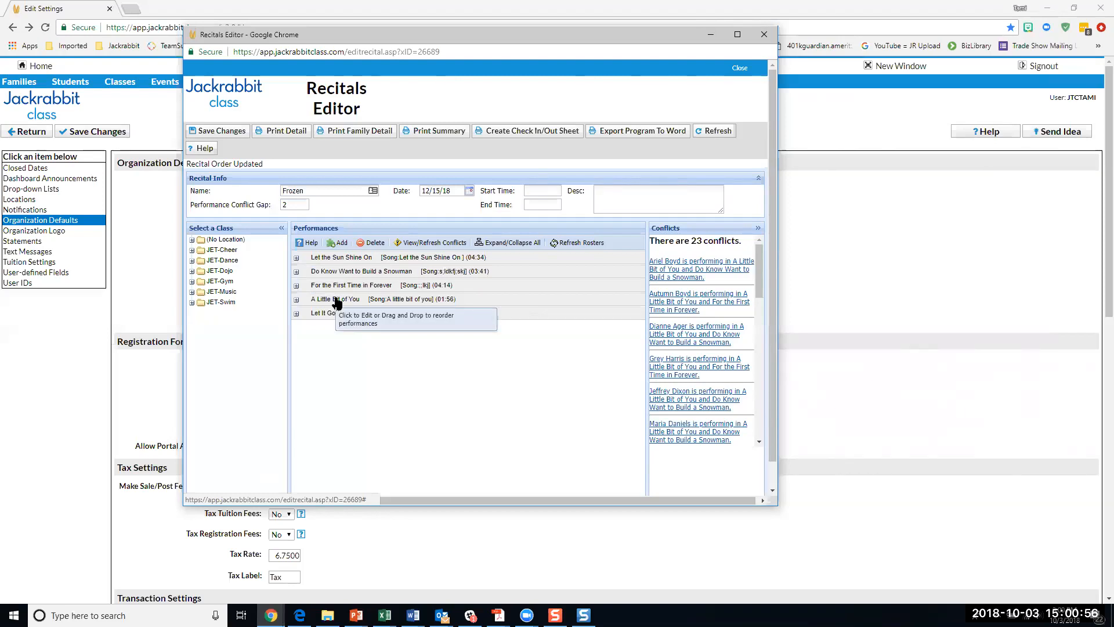
pyautogui.click(432, 243)
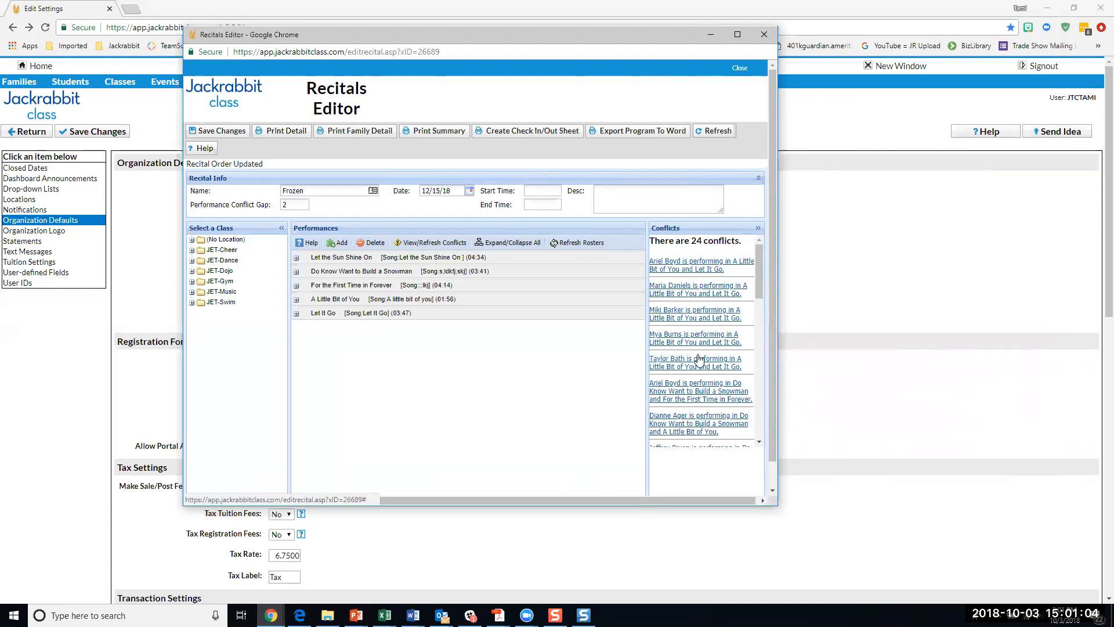
pyautogui.moveTo(323, 302); pyautogui.dragTo(323, 274)
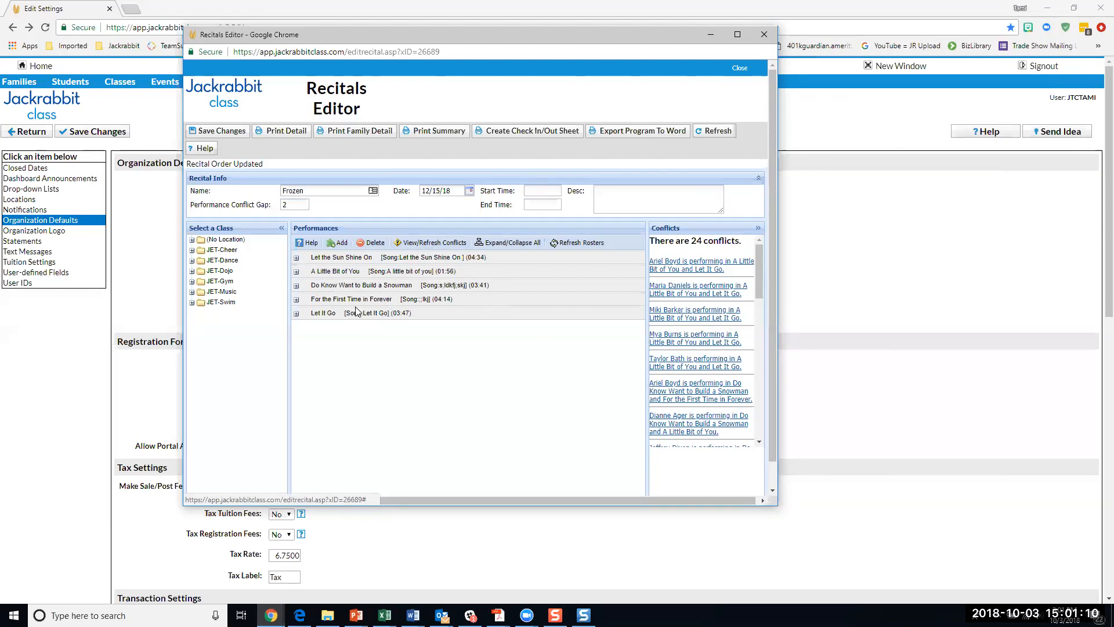
pyautogui.click(432, 242)
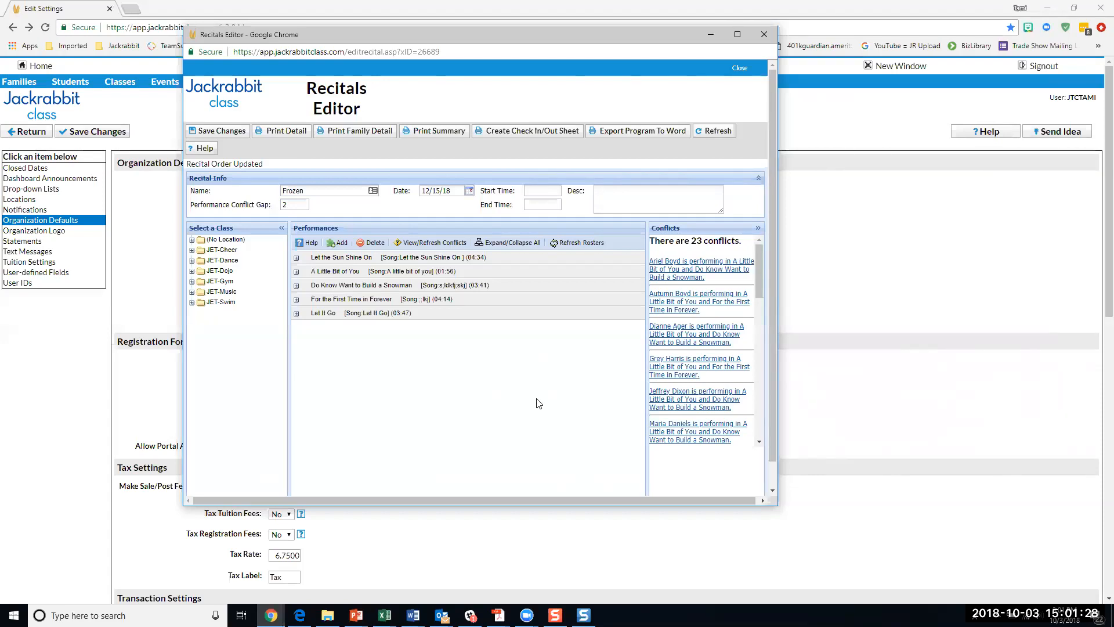
# Locate the first listed conflict in the rosters, try to delete Ballet 2 from "Do Know Want to Build a Snowman", and collapse that performance.
pyautogui.click(678, 271)
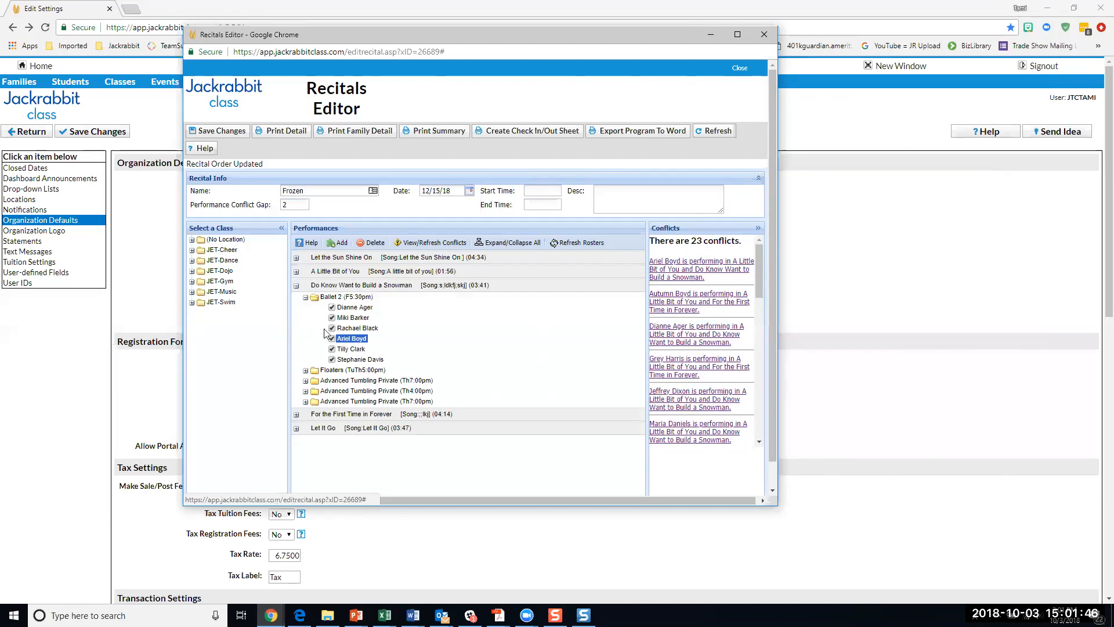
pyautogui.click(333, 297)
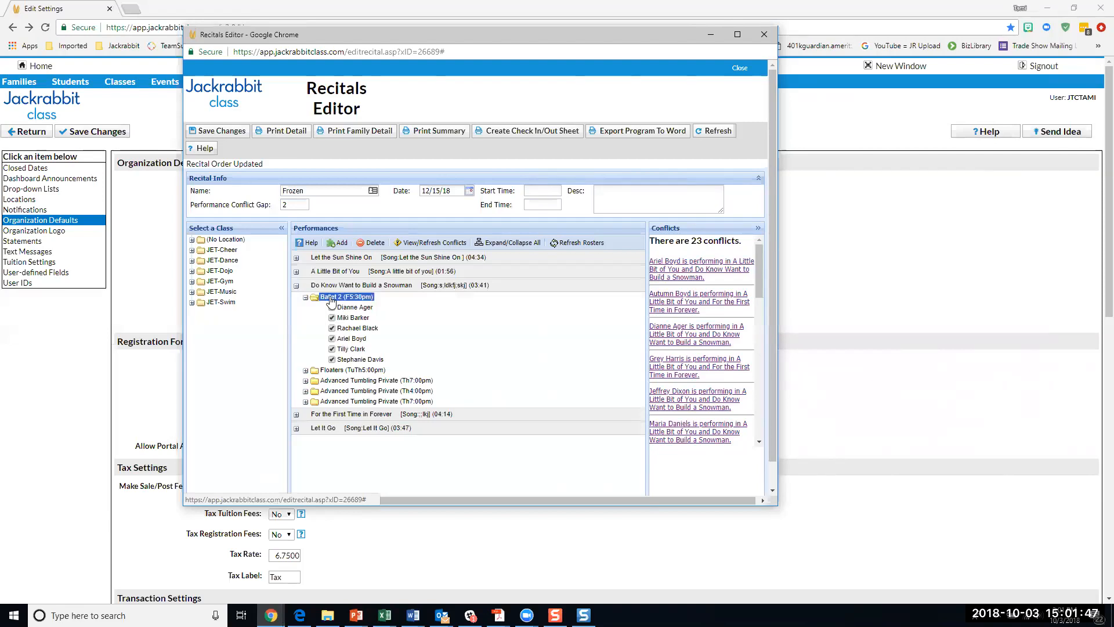
pyautogui.click(370, 243)
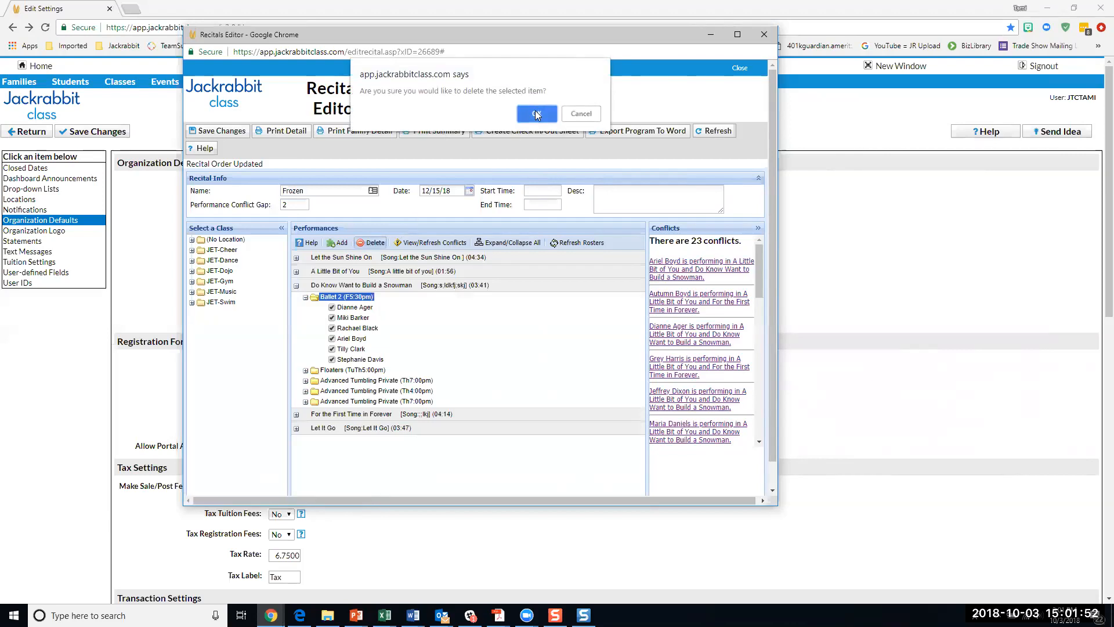
pyautogui.click(582, 114)
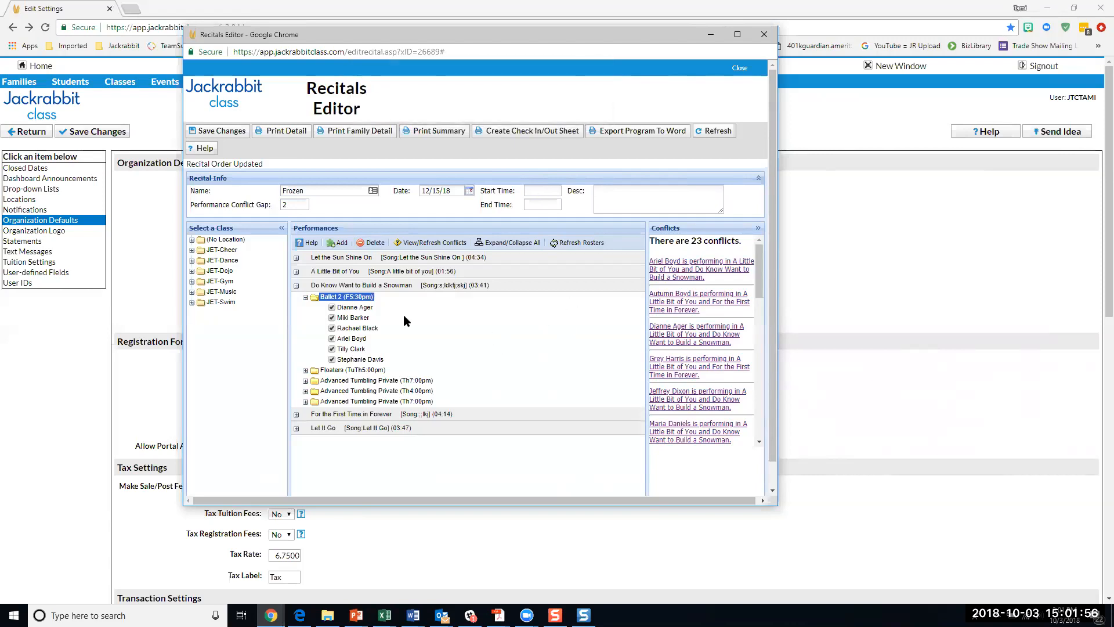
pyautogui.click(296, 287)
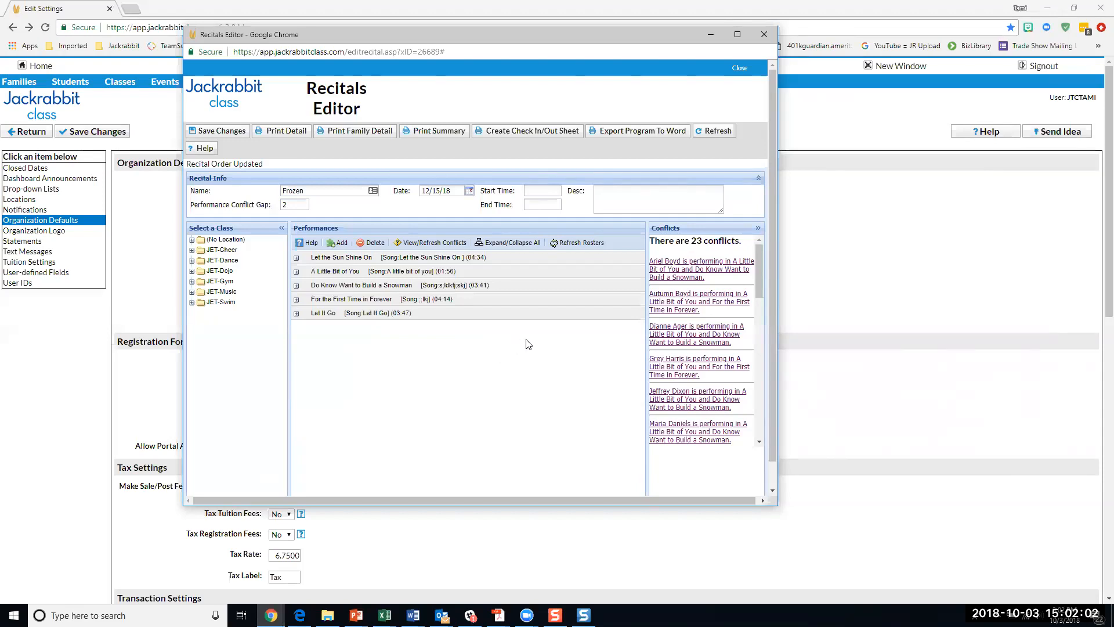
# Refresh the rosters, set the recital's start time to 7:00 pm and end time to 9:30 pm, and save the changes.
pyautogui.click(571, 246)
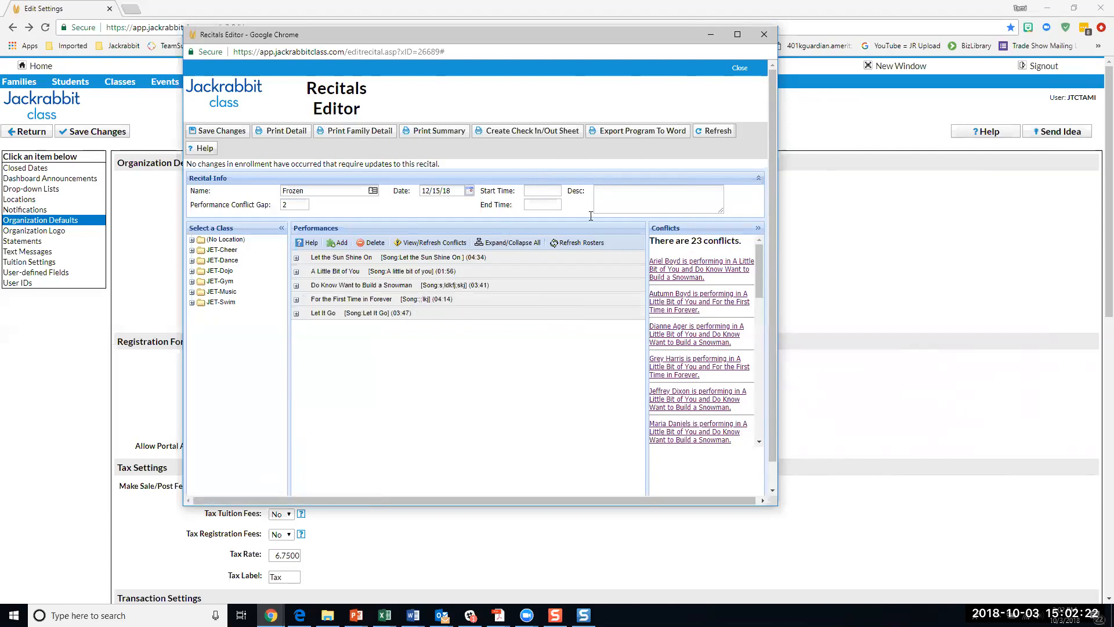
pyautogui.click(526, 189)
pyautogui.write('7:0')
pyautogui.write('00')
pyautogui.write('pm')
pyautogui.press('BackSpace')
pyautogui.write('pm')
pyautogui.press('Tab')
pyautogui.write('9:30 pm')
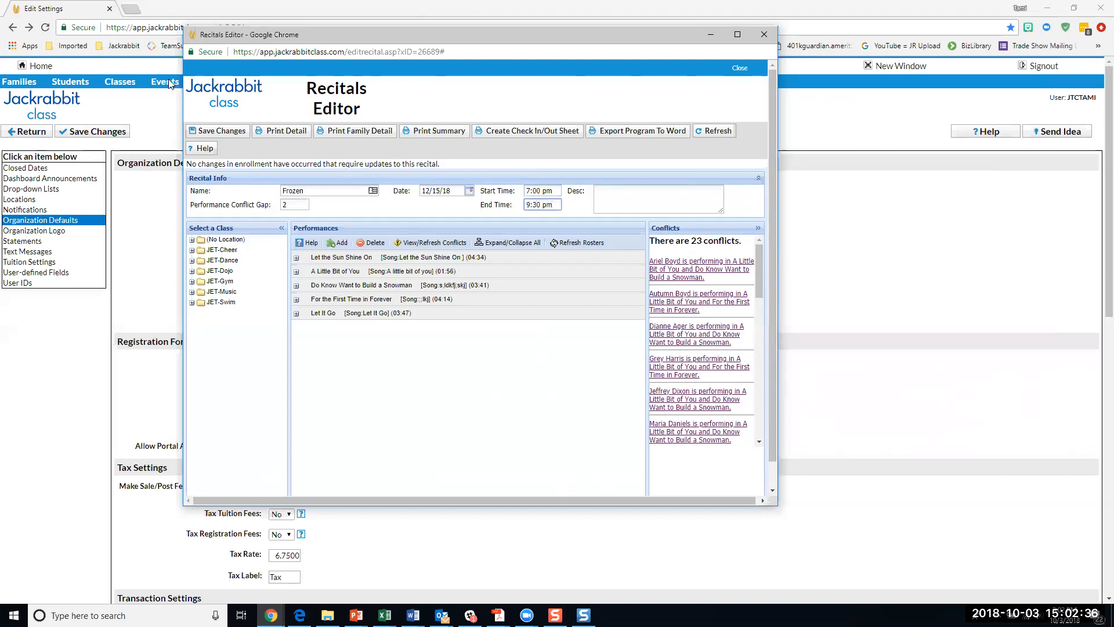
pyautogui.click(223, 130)
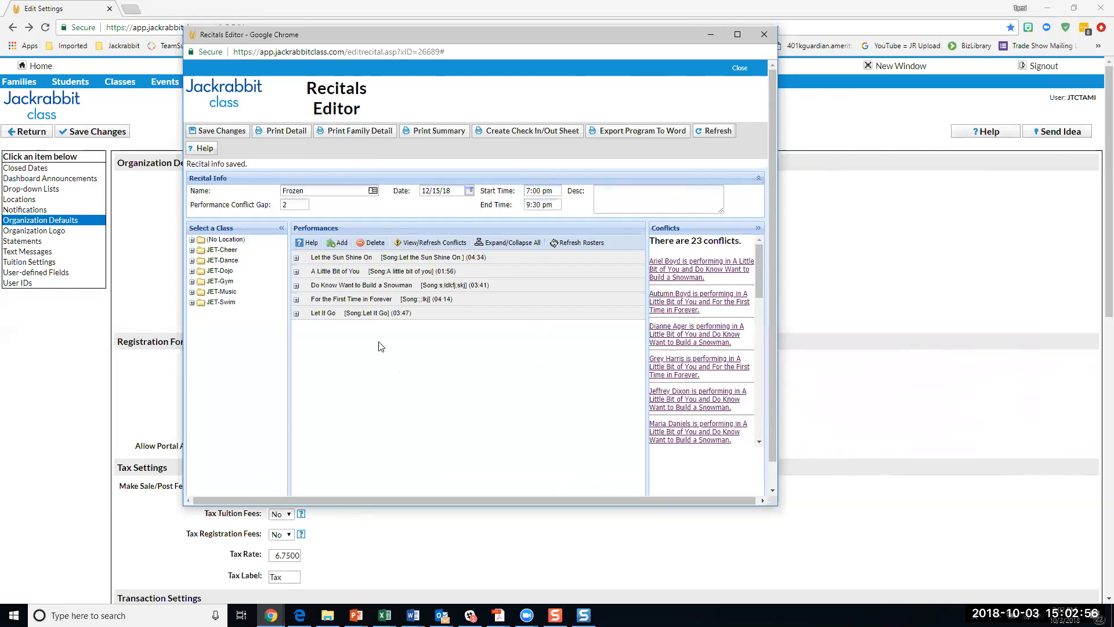
# Generate the recital's printable summary and review the total performance length and the student totals of the first three performances.
pyautogui.click(426, 132)
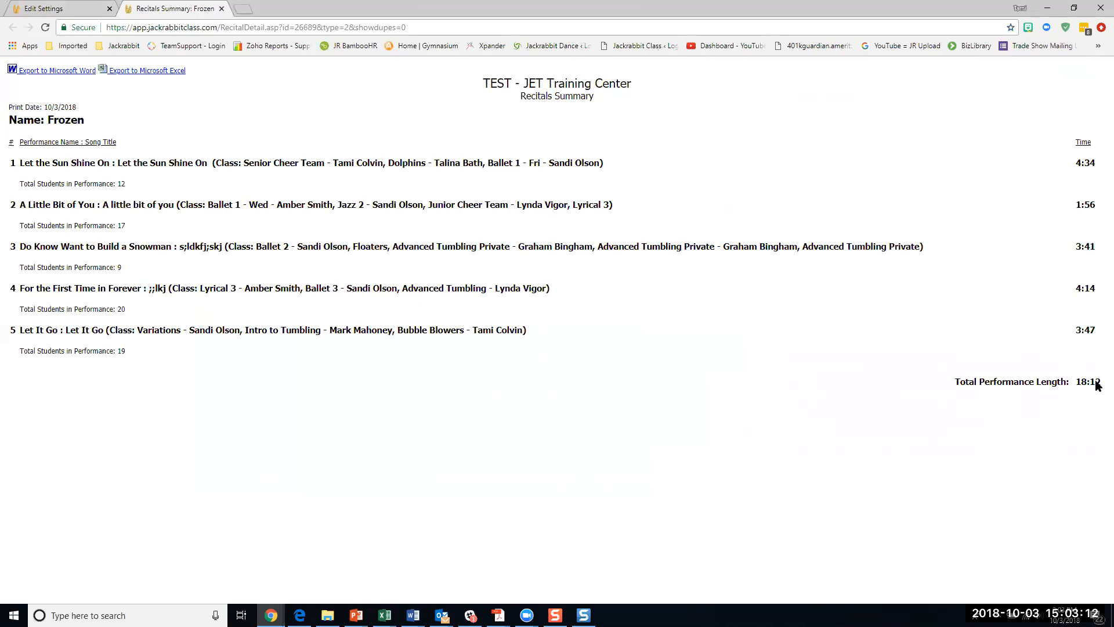
pyautogui.moveTo(1099, 382); pyautogui.dragTo(1073, 384)
pyautogui.moveTo(126, 184); pyautogui.dragTo(28, 187)
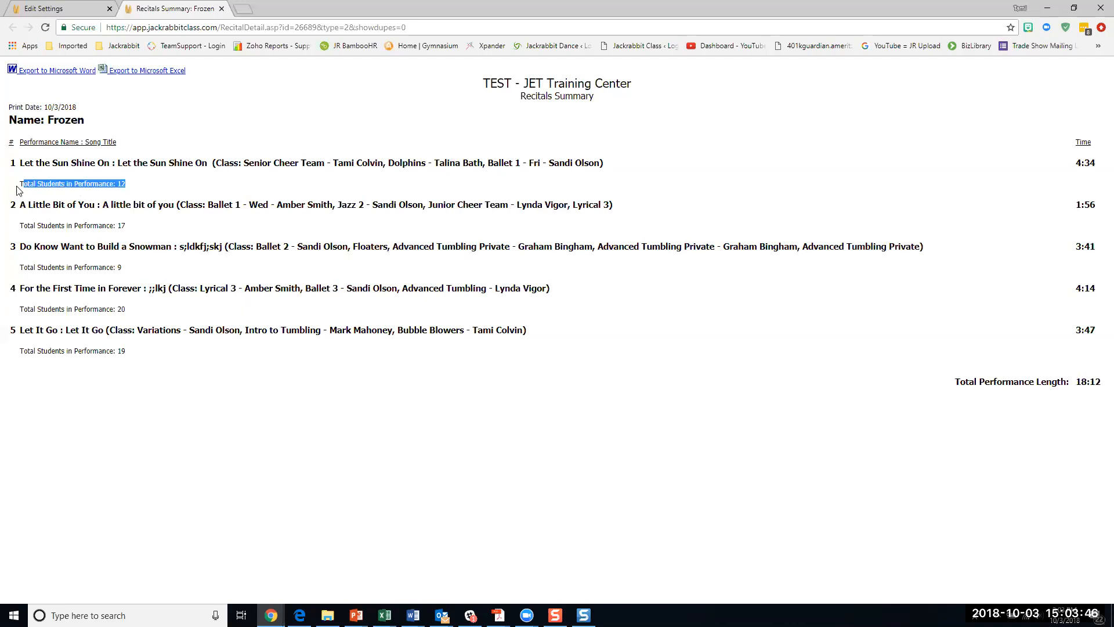
pyautogui.moveTo(137, 225); pyautogui.dragTo(28, 226)
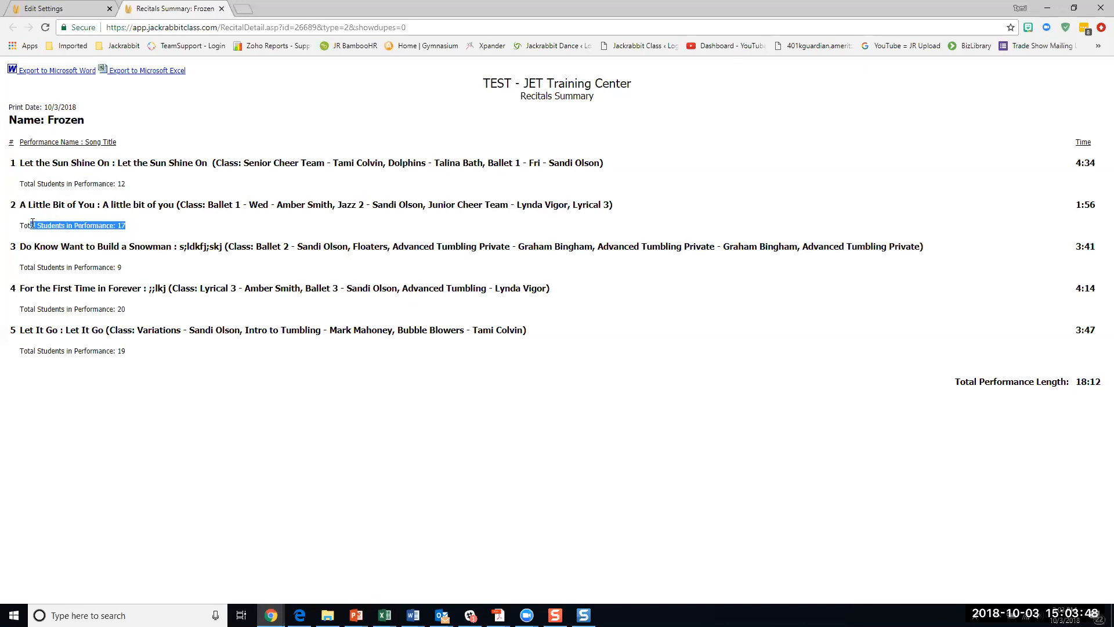
pyautogui.moveTo(17, 267); pyautogui.dragTo(76, 267)
pyautogui.tripleClick(147, 266)
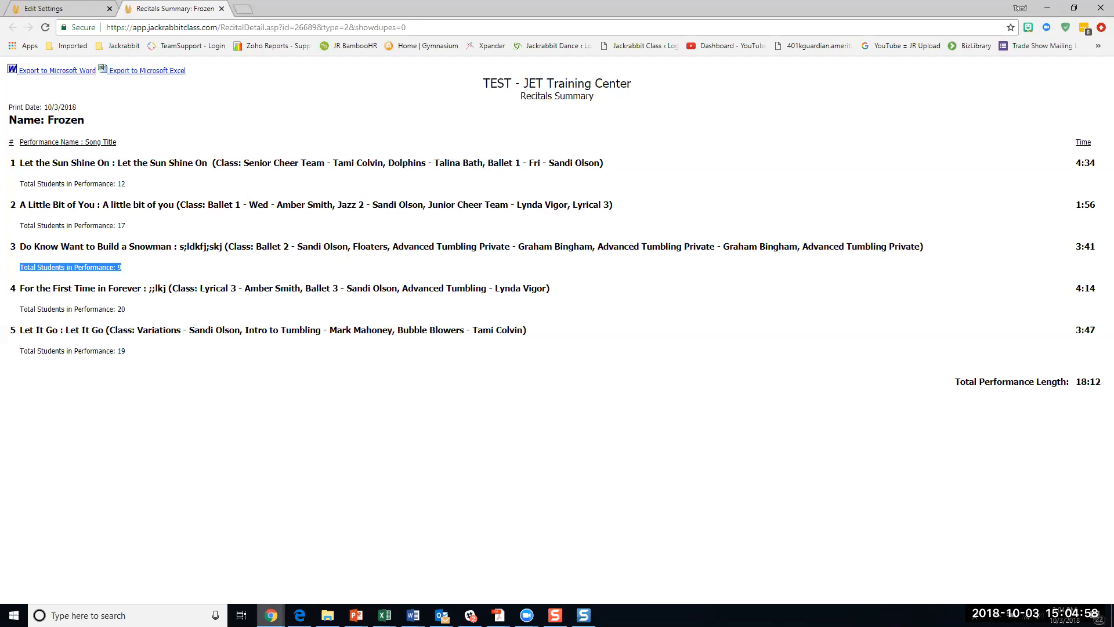
# Return to the recital editor and generate the printable detail report listing the students in each performance.
pyautogui.click(271, 615)
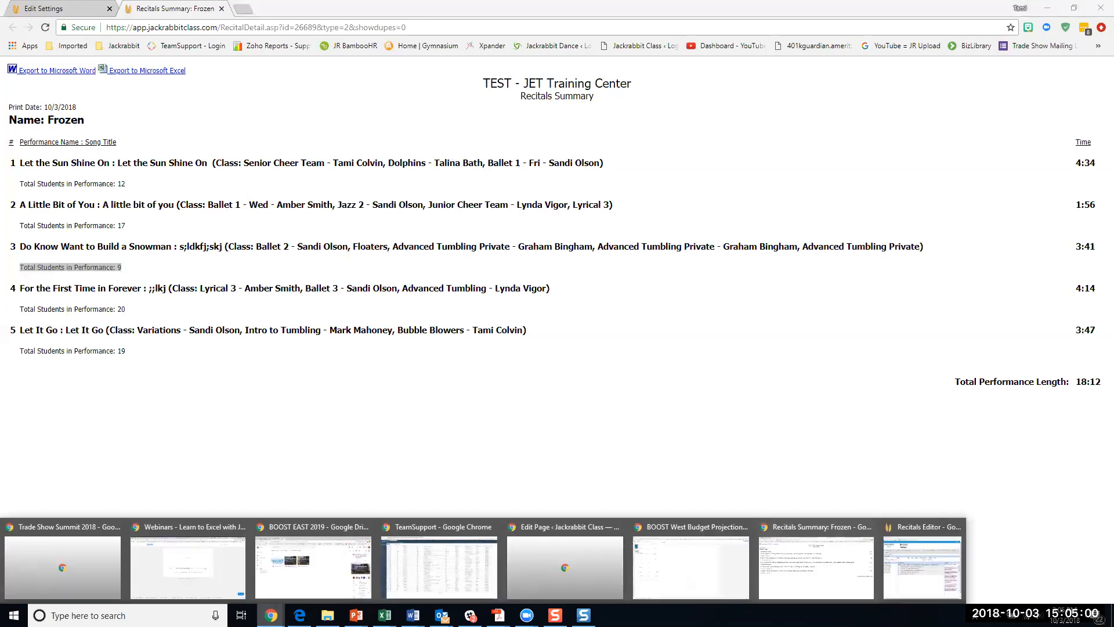
pyautogui.click(909, 574)
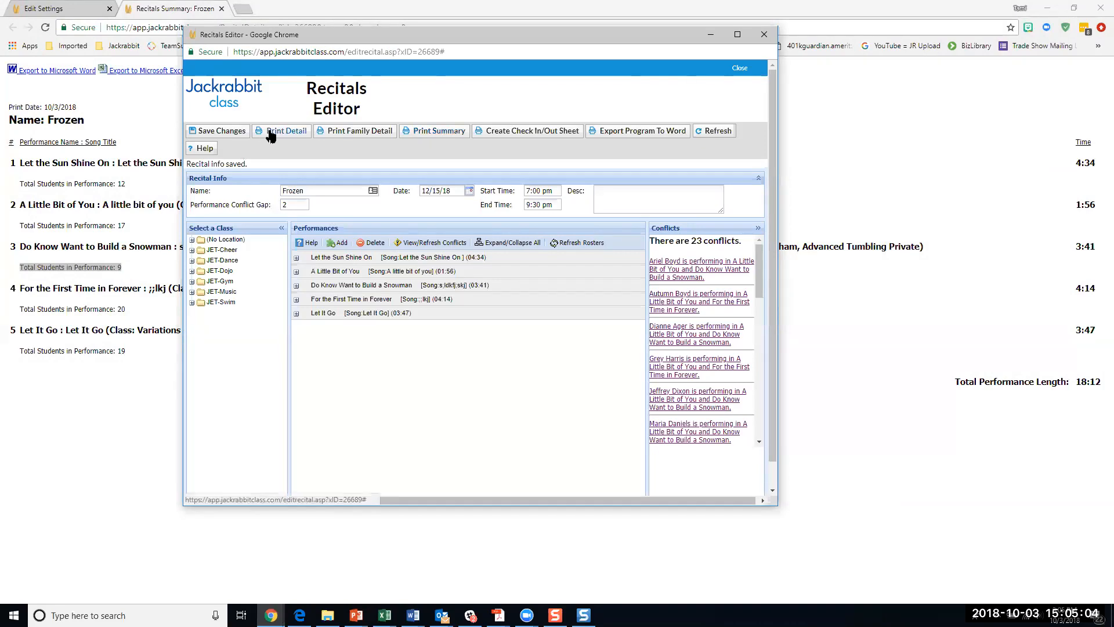
pyautogui.click(270, 133)
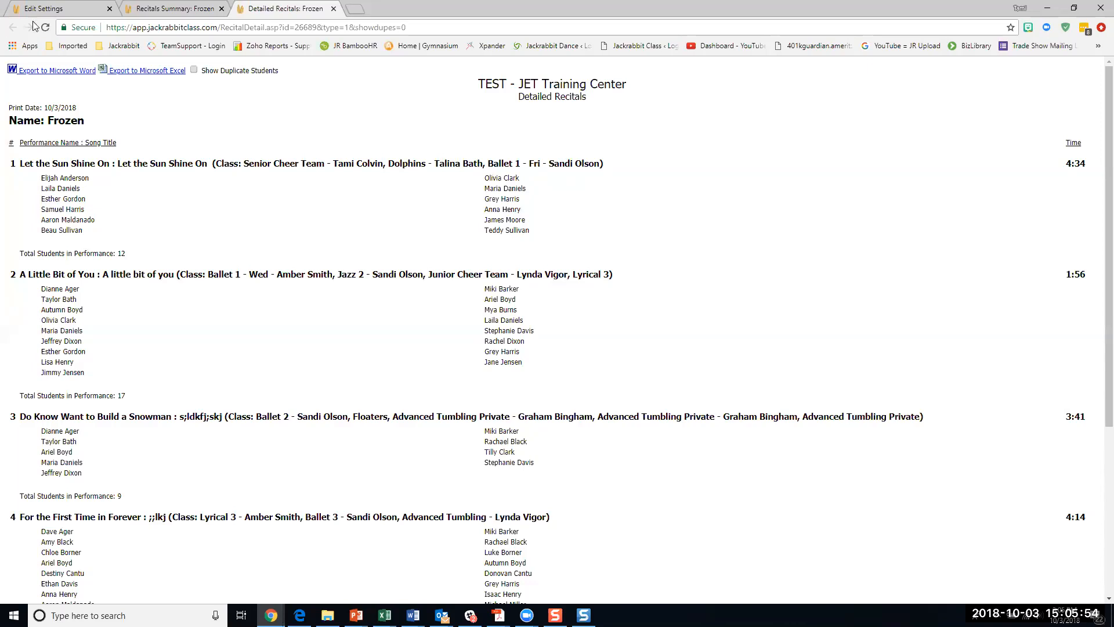
# From the recital editor, create a check in/out sheet for the entire recital with both check in and check out columns, and review its student list.
pyautogui.click(271, 615)
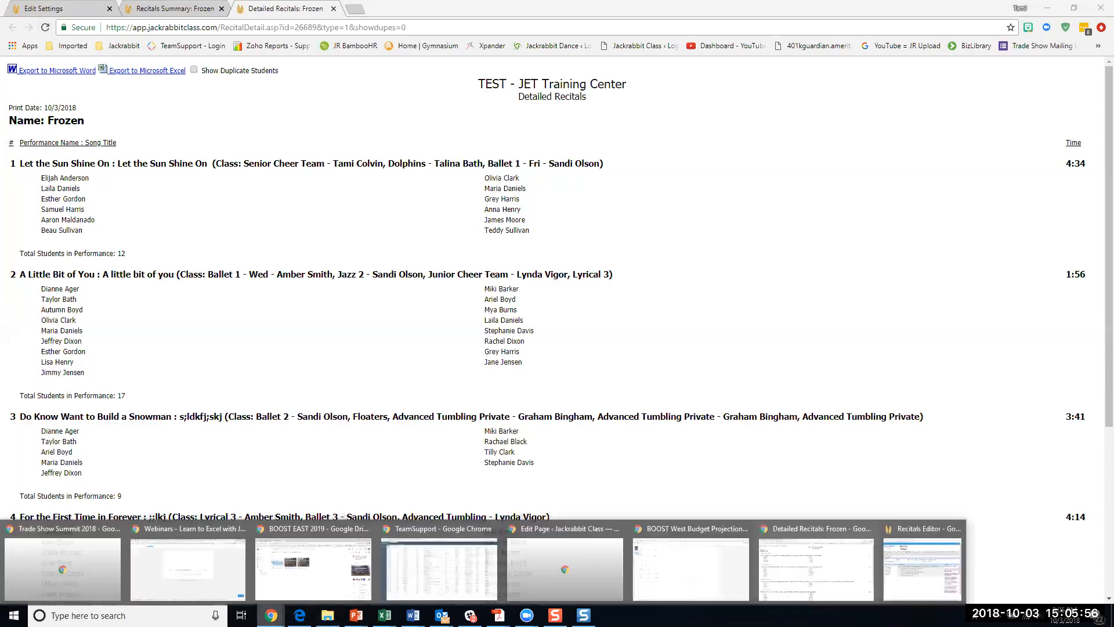
pyautogui.click(923, 565)
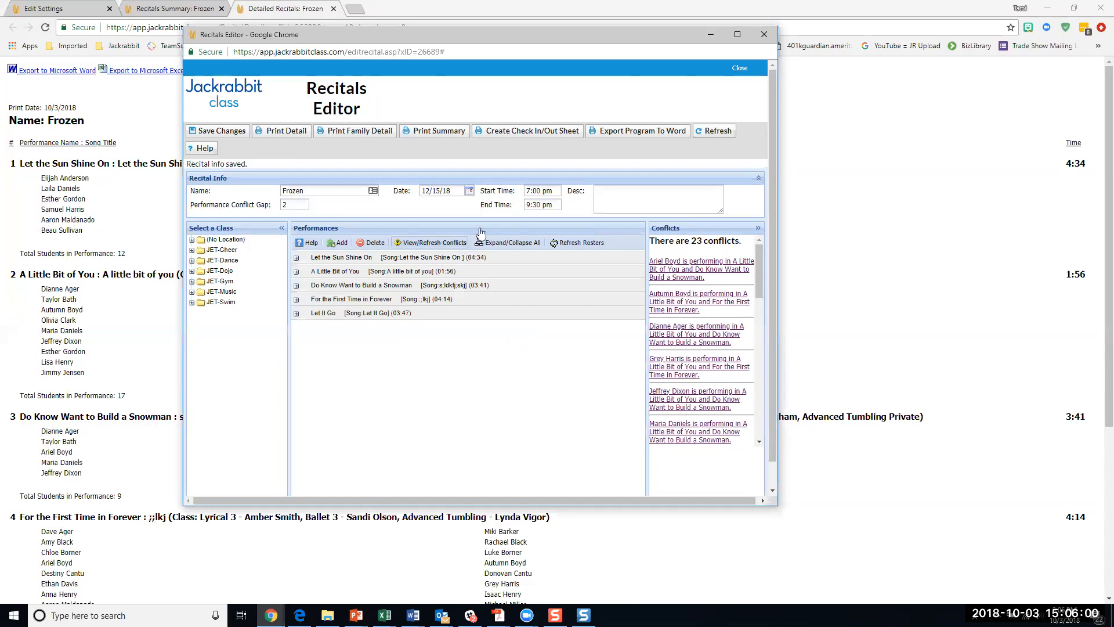
pyautogui.click(522, 131)
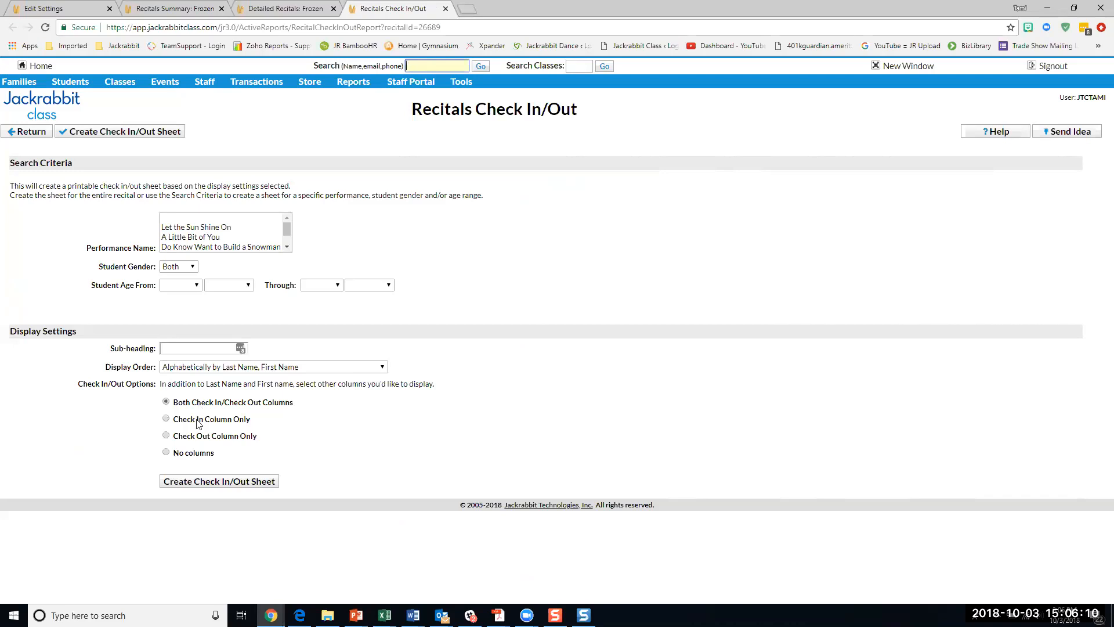
pyautogui.click(207, 482)
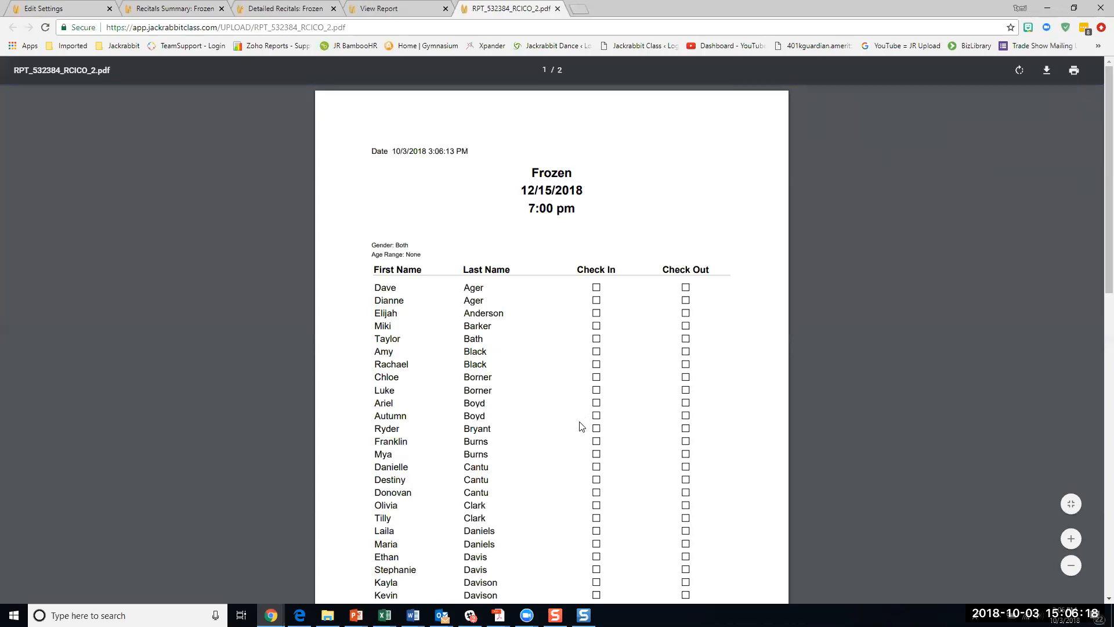
pyautogui.scroll(-1, 568, 434)
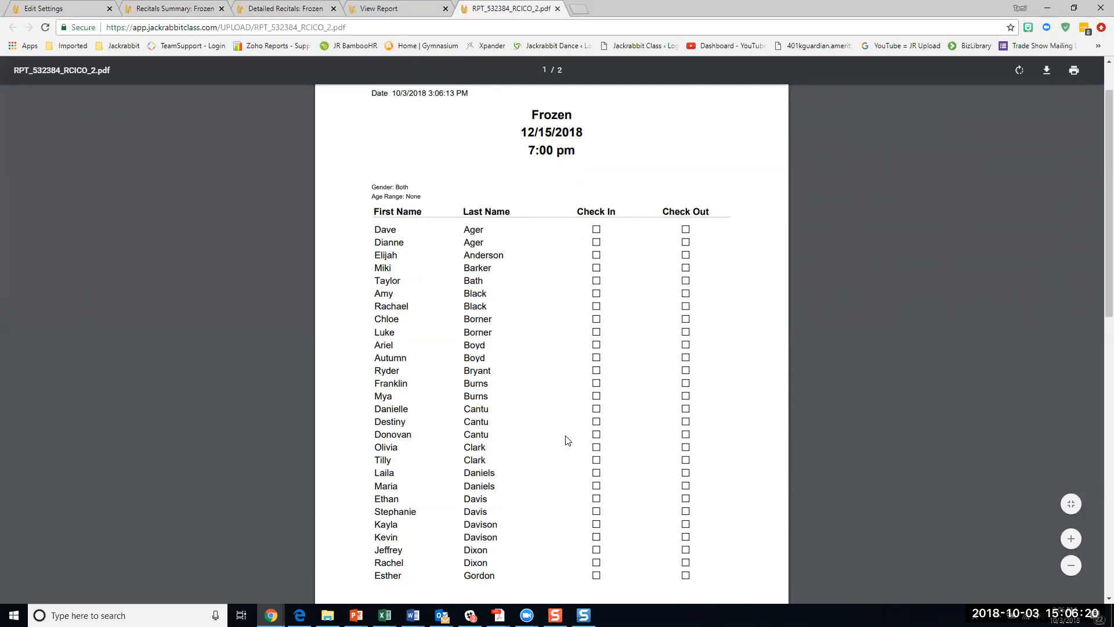
pyautogui.scroll(-2, 565, 441)
pyautogui.scroll(-2, 566, 435)
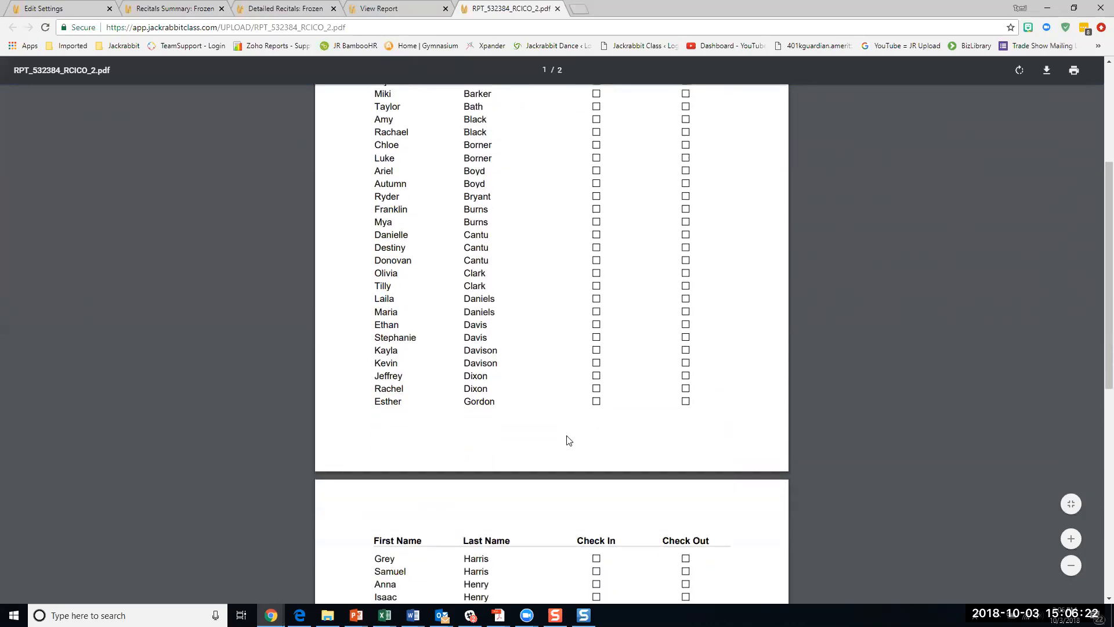
pyautogui.scroll(-3, 566, 426)
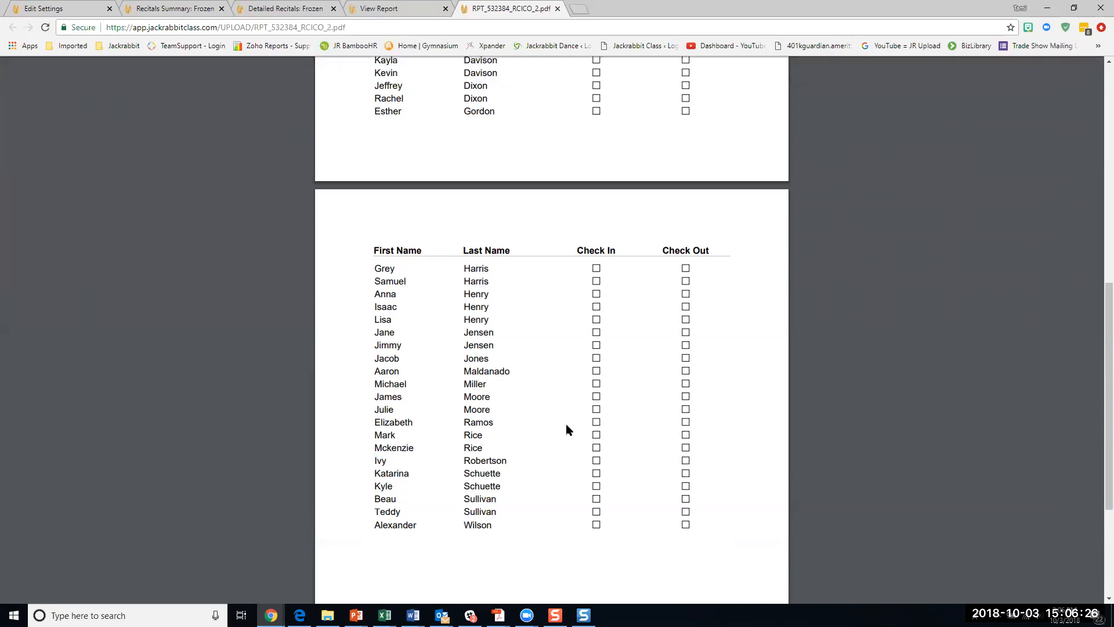
pyautogui.scroll(5, 565, 429)
pyautogui.scroll(3, 565, 429)
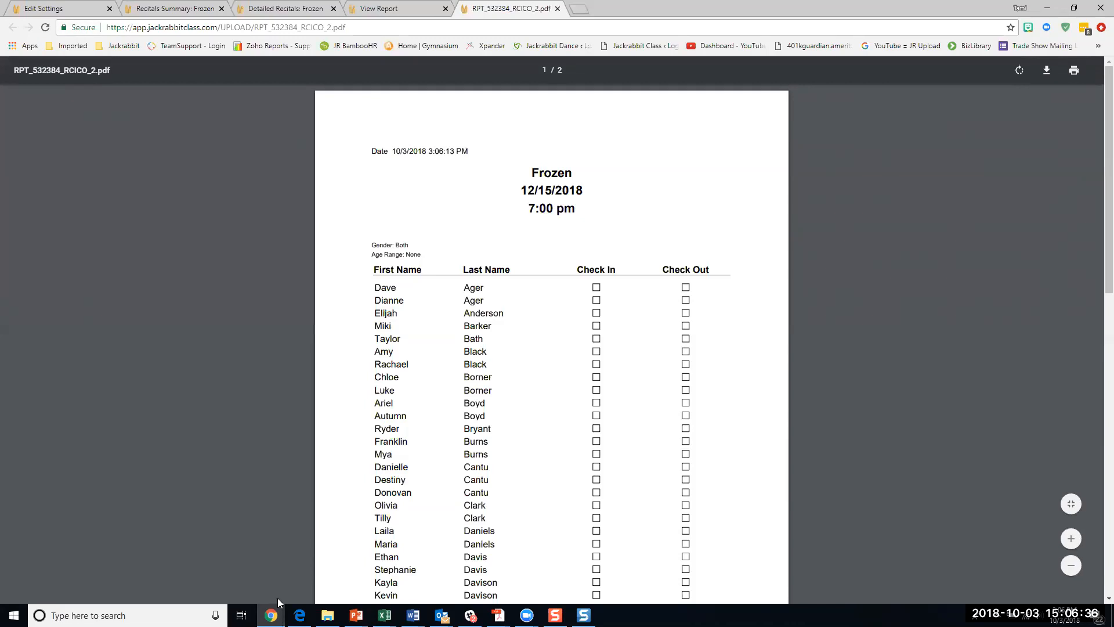
# Return to the recital editor, export the program to Word, and save RPT_532384_RLR_35061 as a Word 97-2003 document on the Desktop.
pyautogui.moveTo(271, 614)
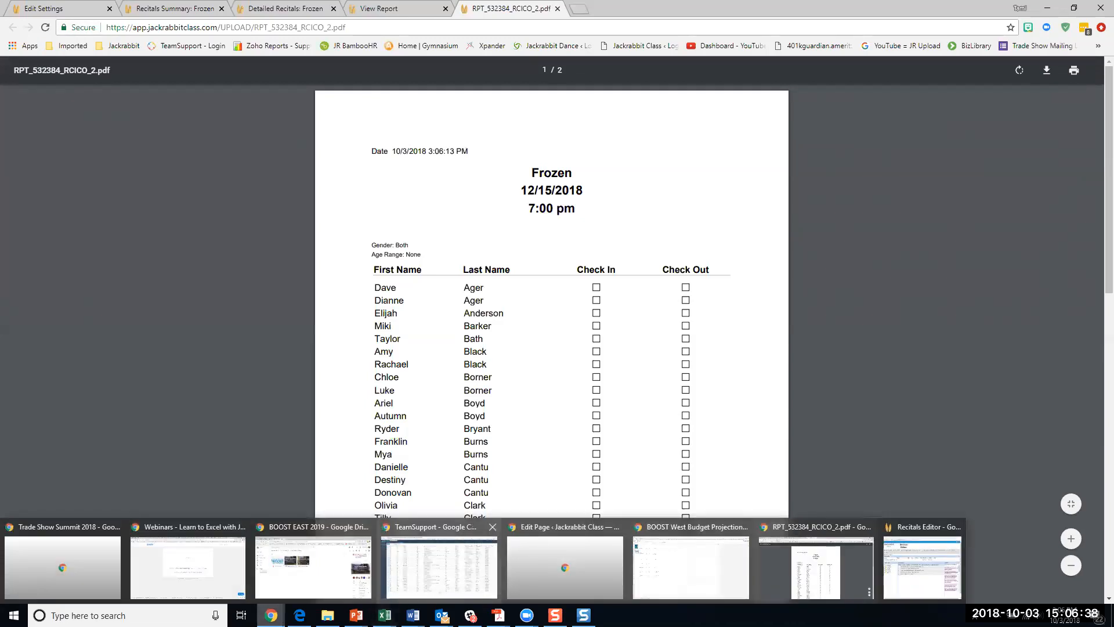
pyautogui.moveTo(498, 614)
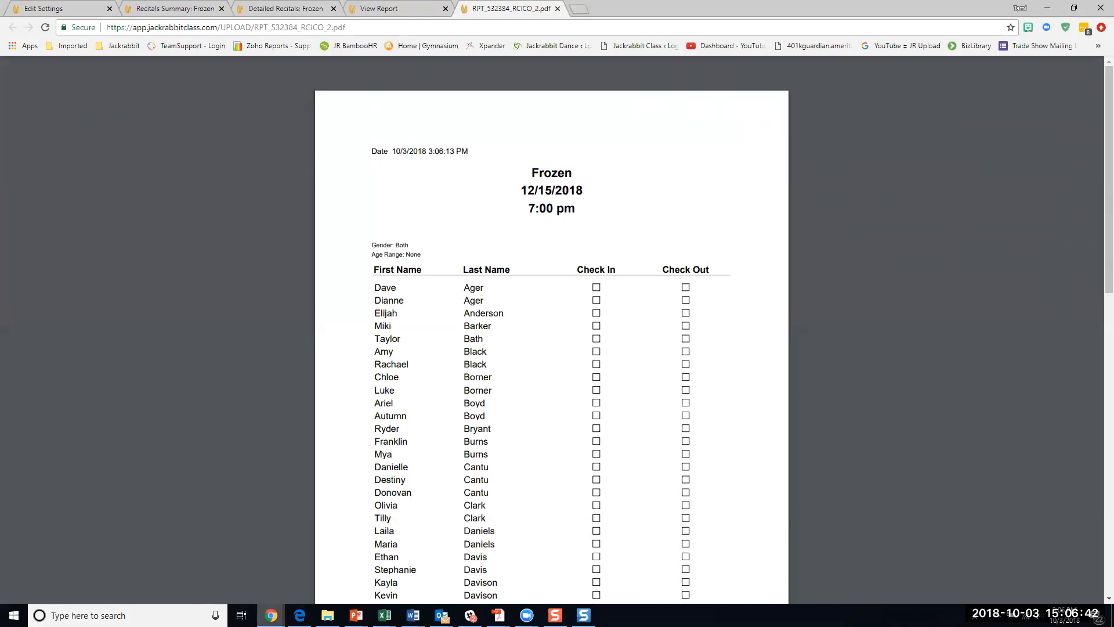
pyautogui.click(922, 566)
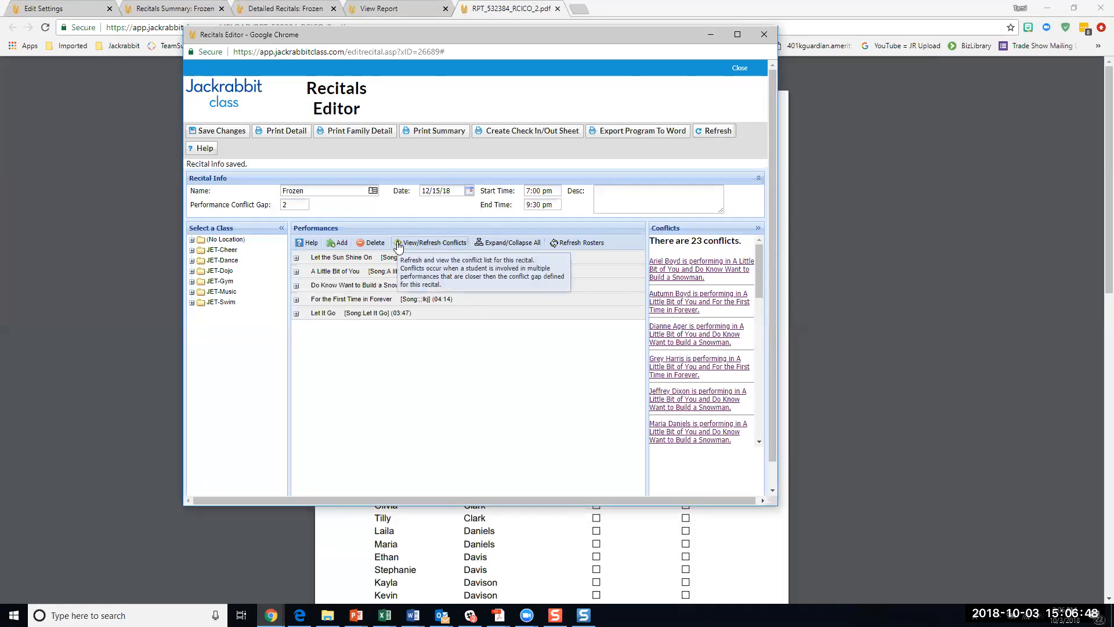
pyautogui.click(653, 138)
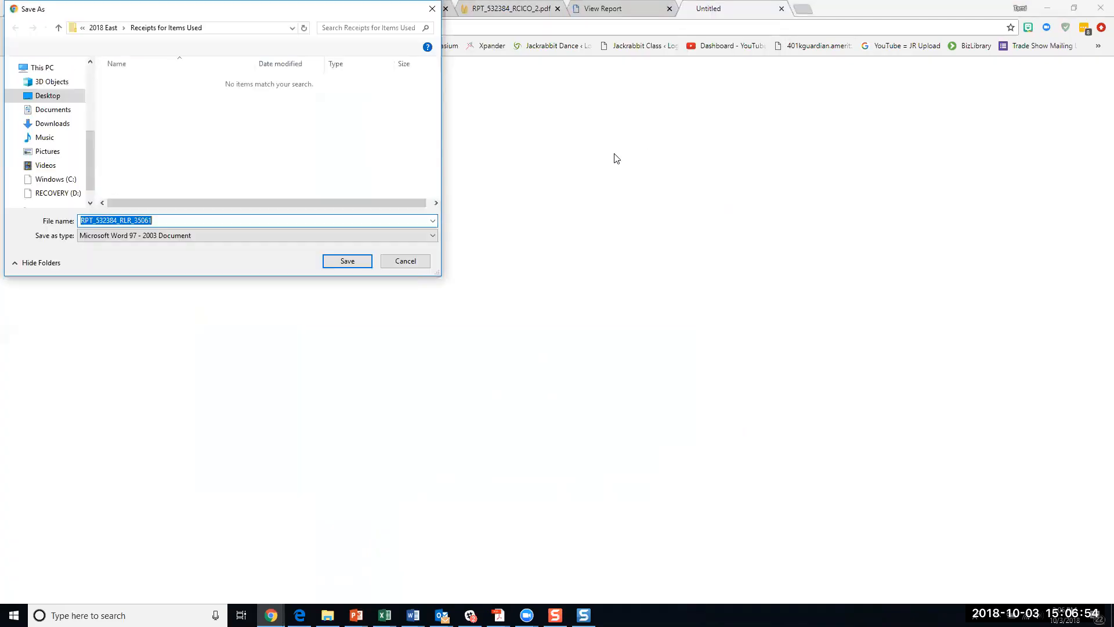
pyautogui.click(343, 264)
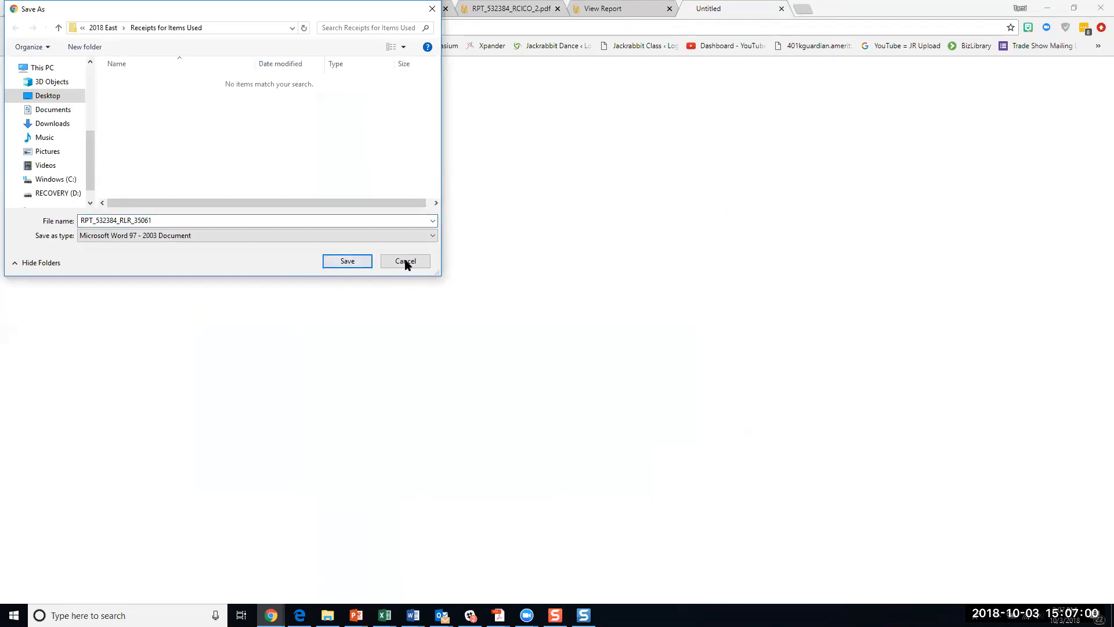
pyautogui.click(61, 96)
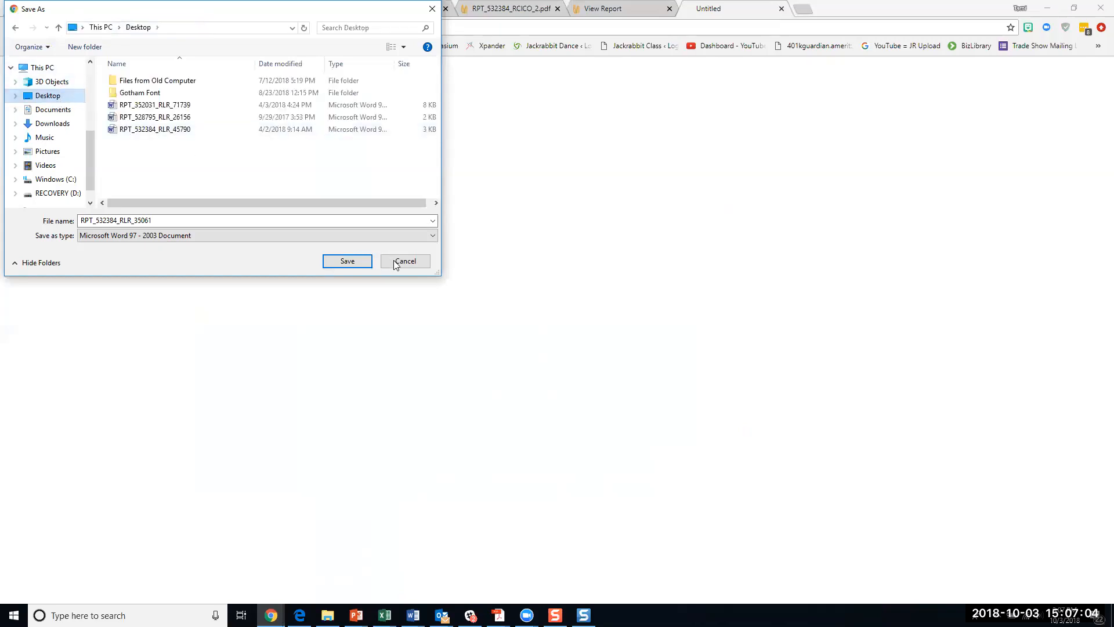
pyautogui.click(348, 262)
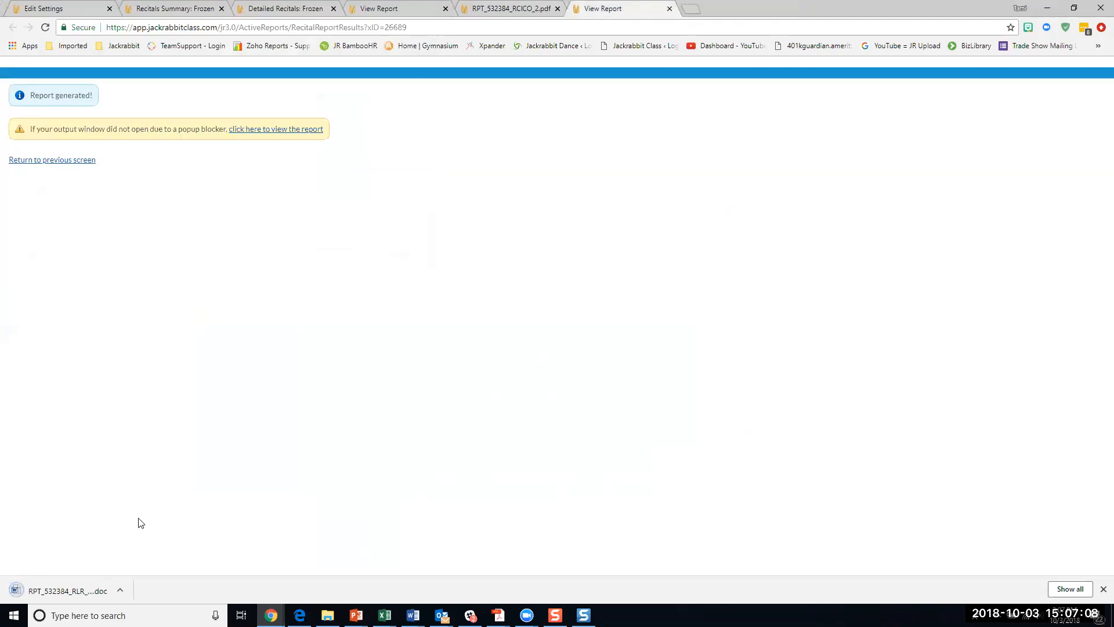
# Open the downloaded program document in Word and review its heading and the student lists under each performance.
pyautogui.click(120, 589)
pyautogui.click(149, 516)
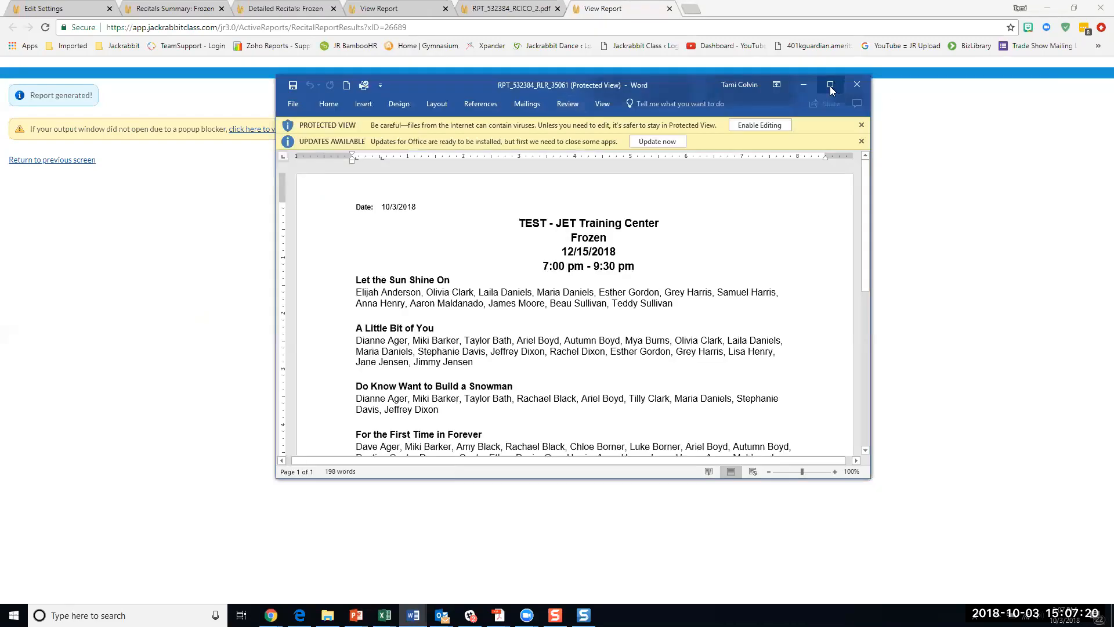
pyautogui.doubleClick(834, 83)
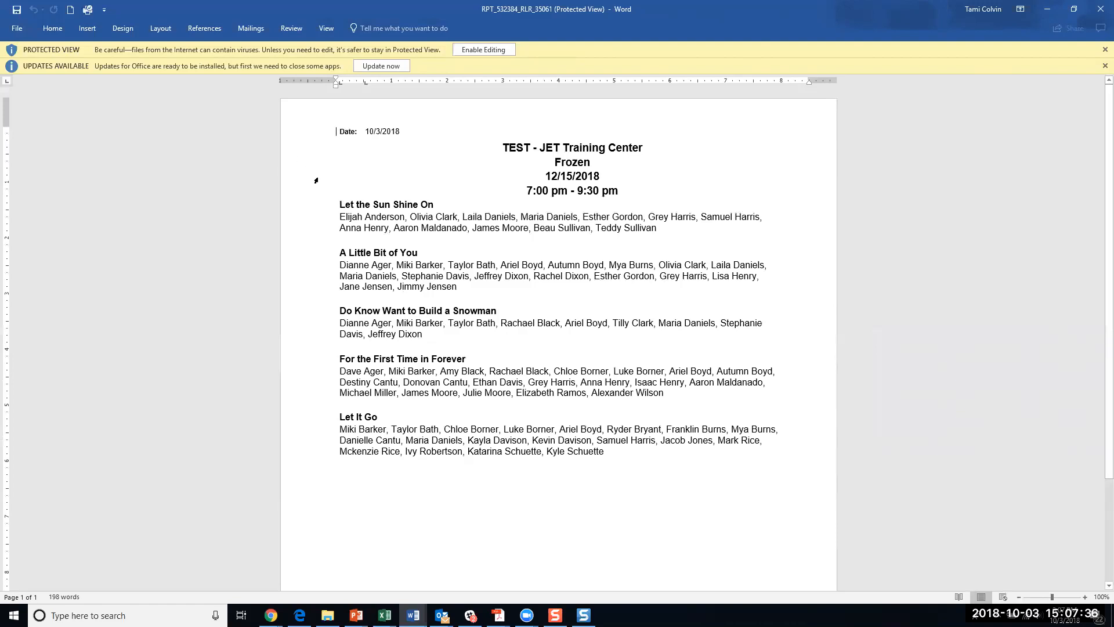
pyautogui.moveTo(341, 204); pyautogui.dragTo(605, 448)
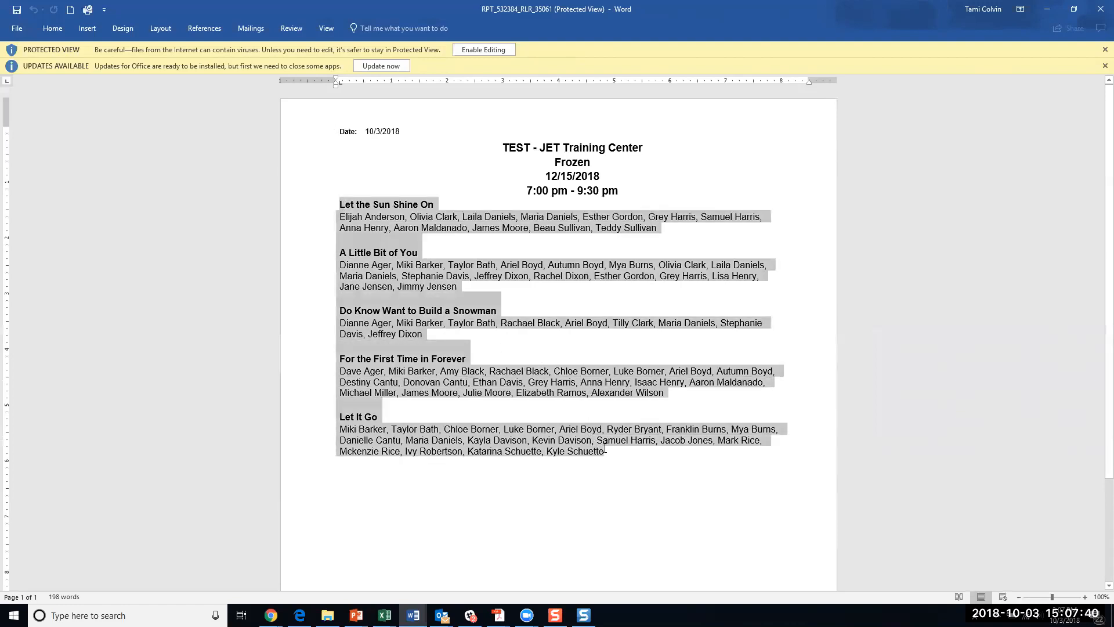
pyautogui.click(666, 502)
pyautogui.scroll(-2, 666, 503)
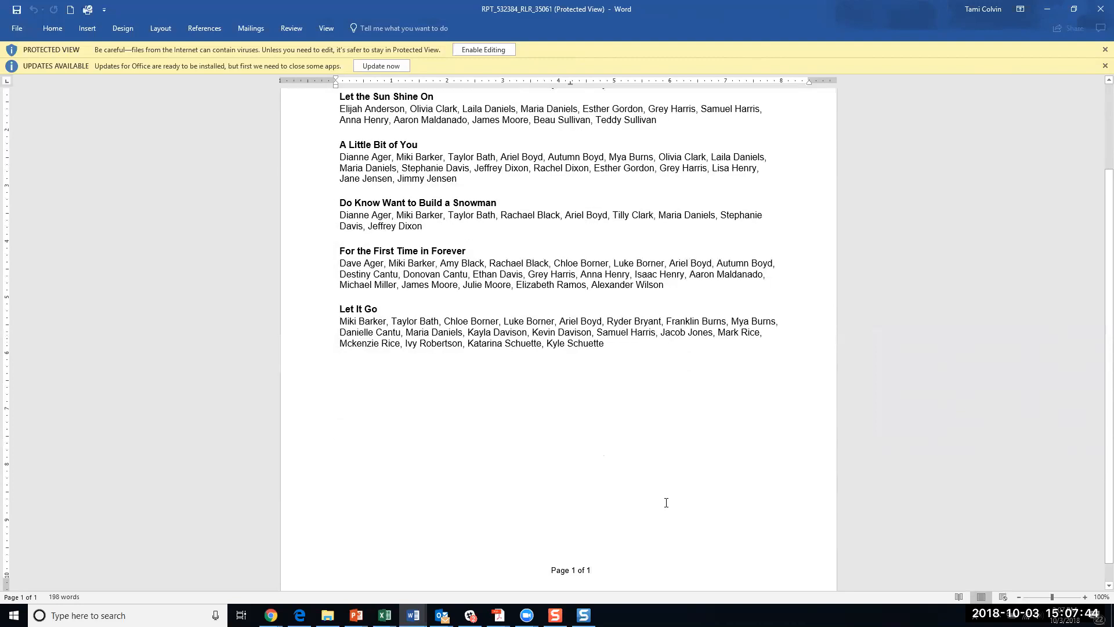
pyautogui.scroll(2, 666, 503)
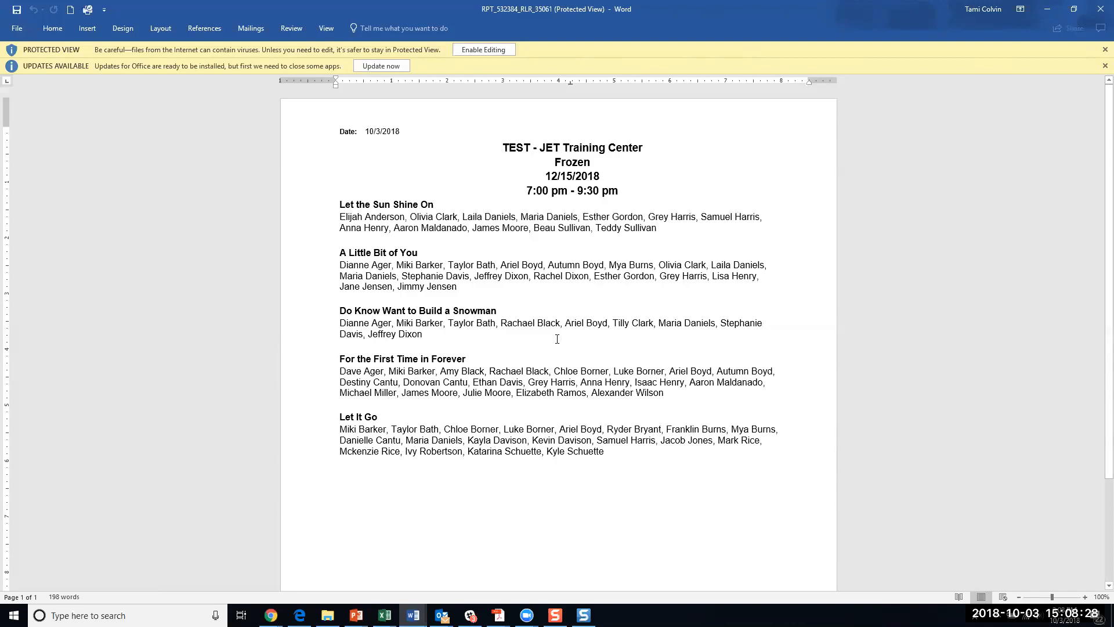
pyautogui.click(1046, 10)
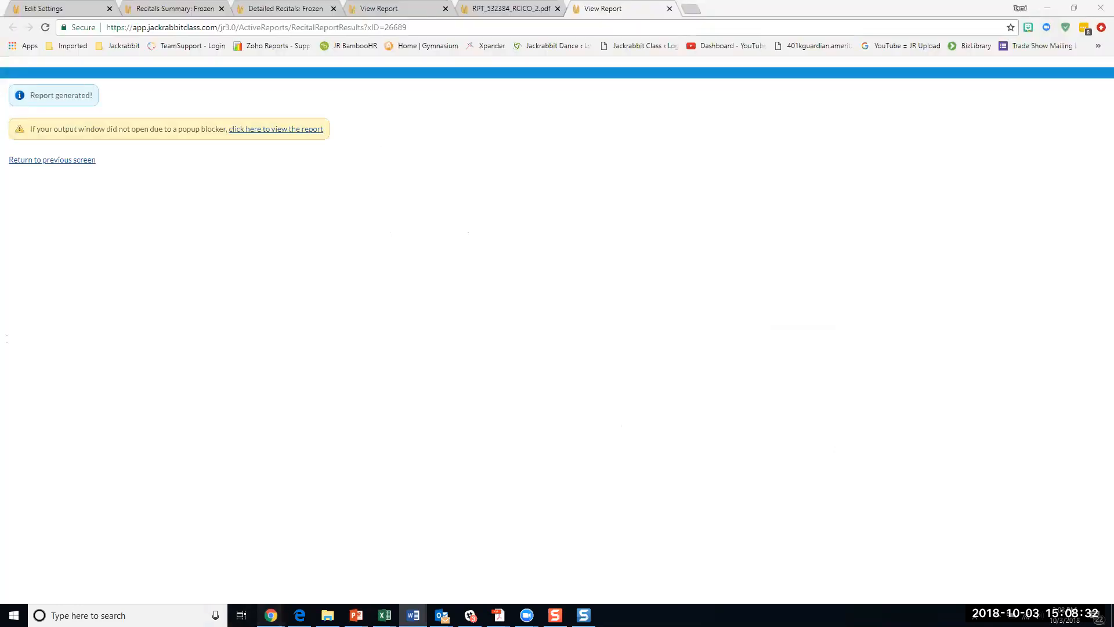
# Return to the recital editor, generate the printable family detail report, and review each family's students and performances.
pyautogui.moveTo(271, 615)
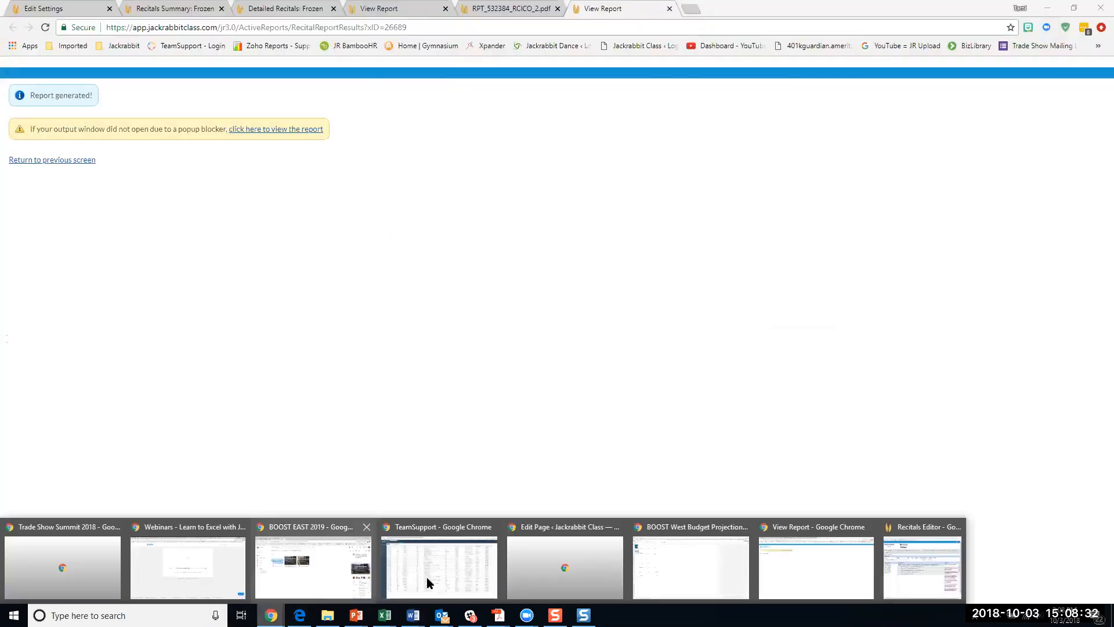
pyautogui.click(911, 585)
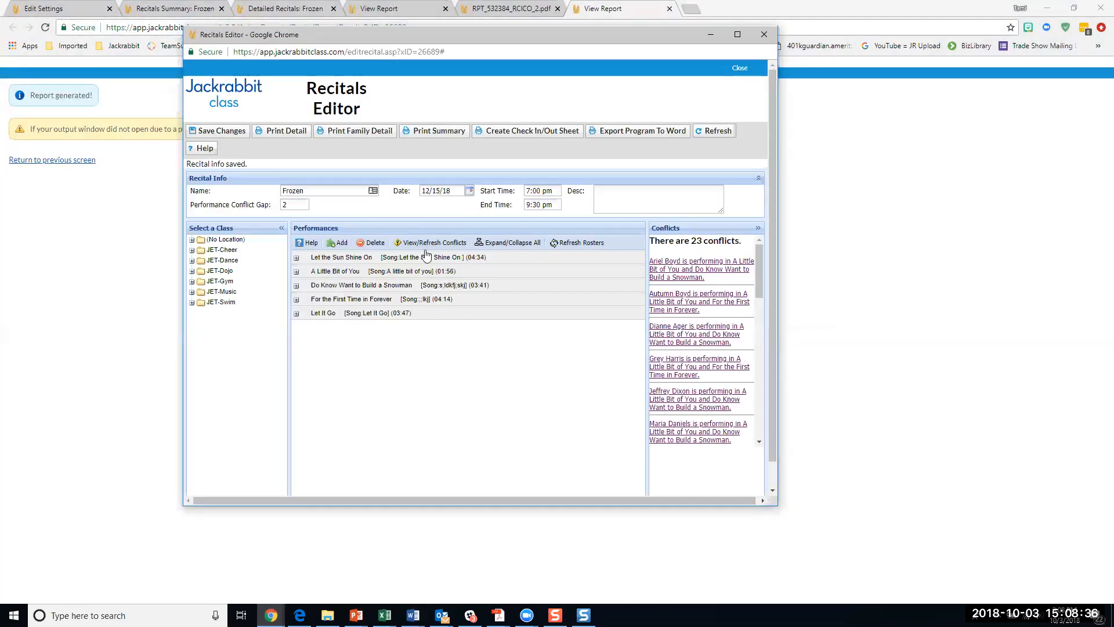
pyautogui.click(362, 136)
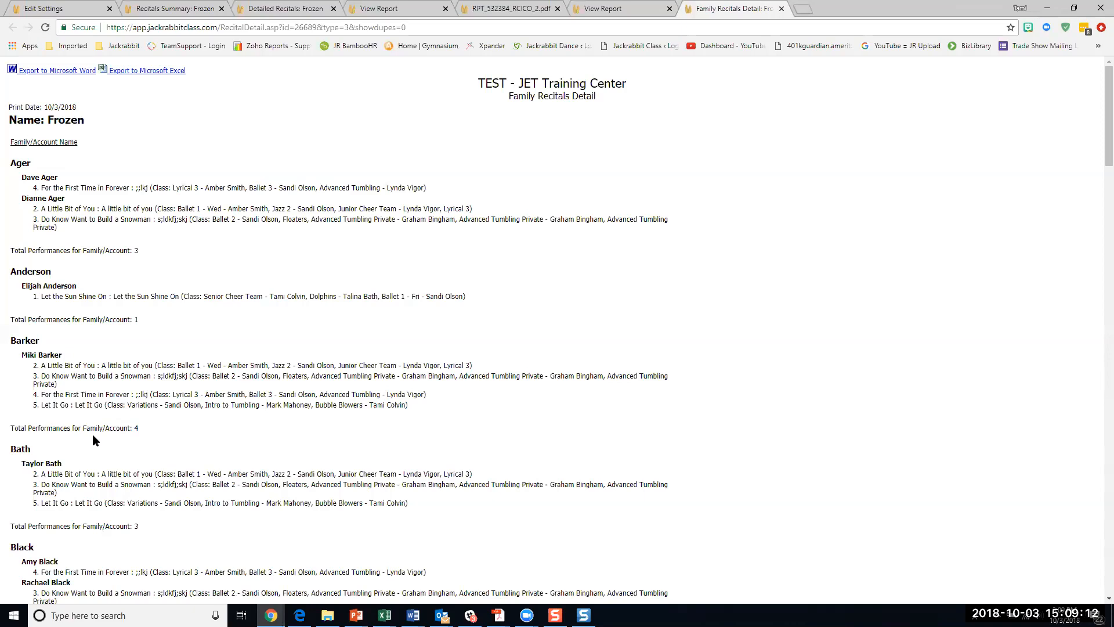
pyautogui.scroll(-4, 92, 440)
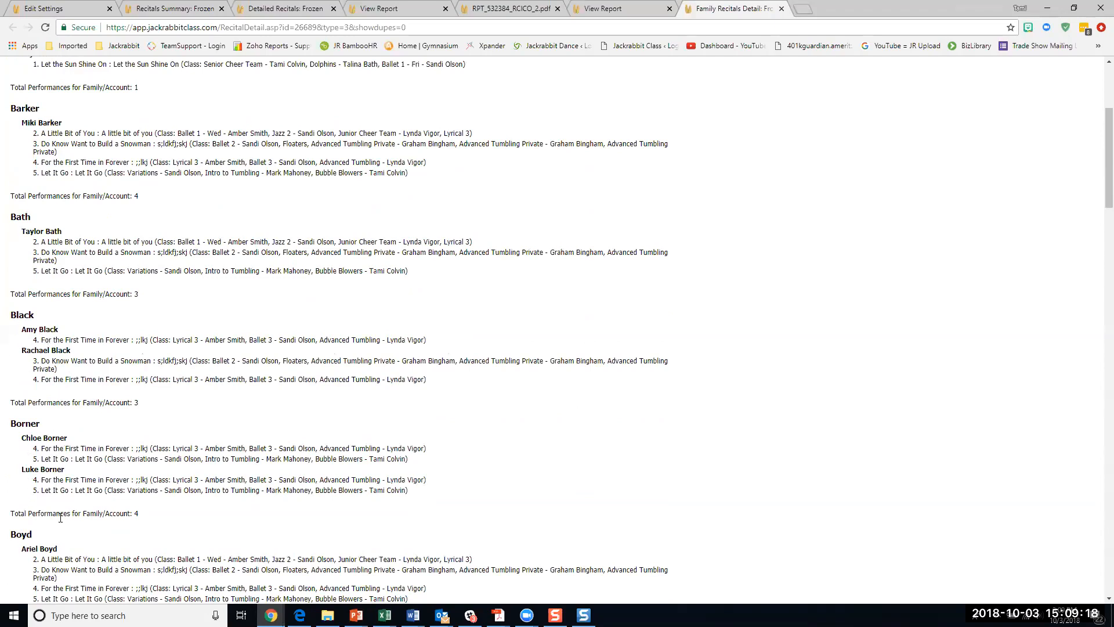
pyautogui.scroll(-3, 76, 509)
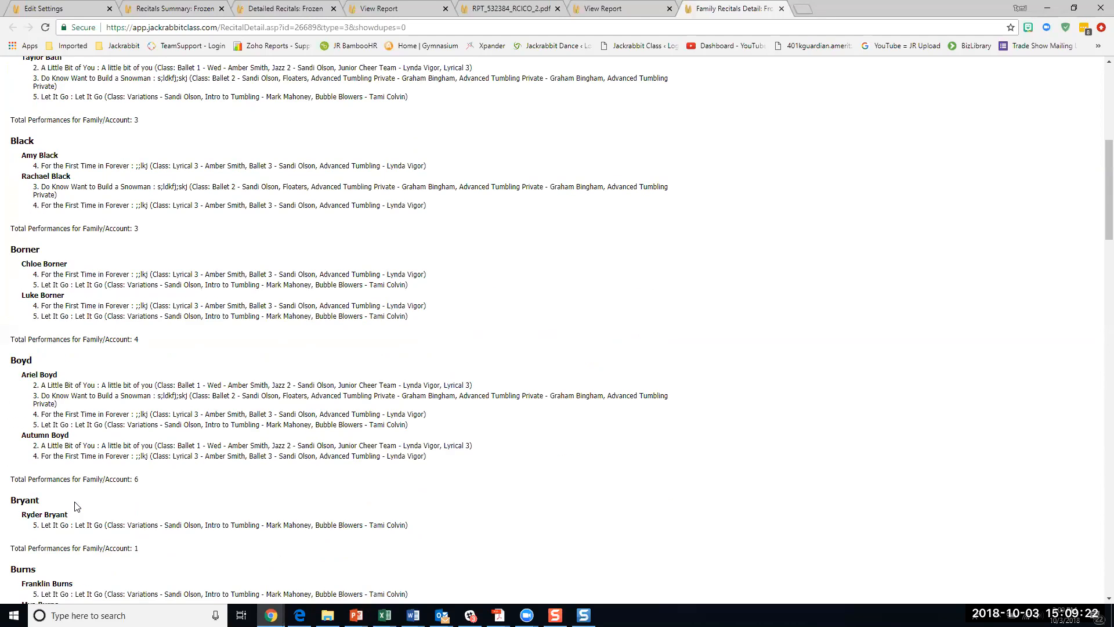
pyautogui.scroll(7, 76, 507)
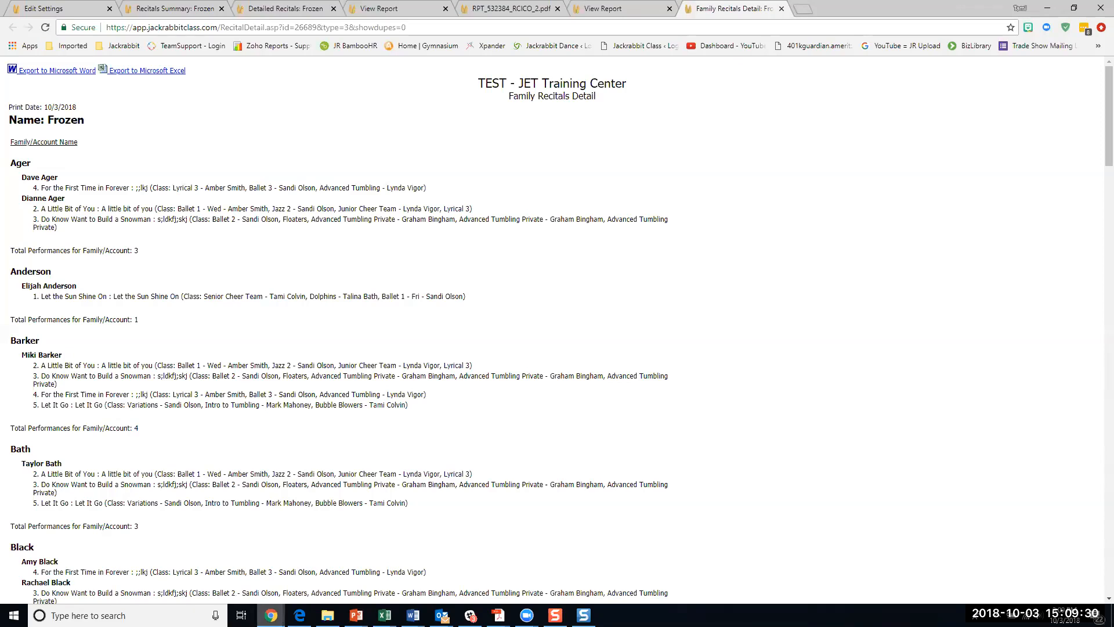
# Go back to the recital editor, open its help window, and search the Help Center for "recital".
pyautogui.click(271, 615)
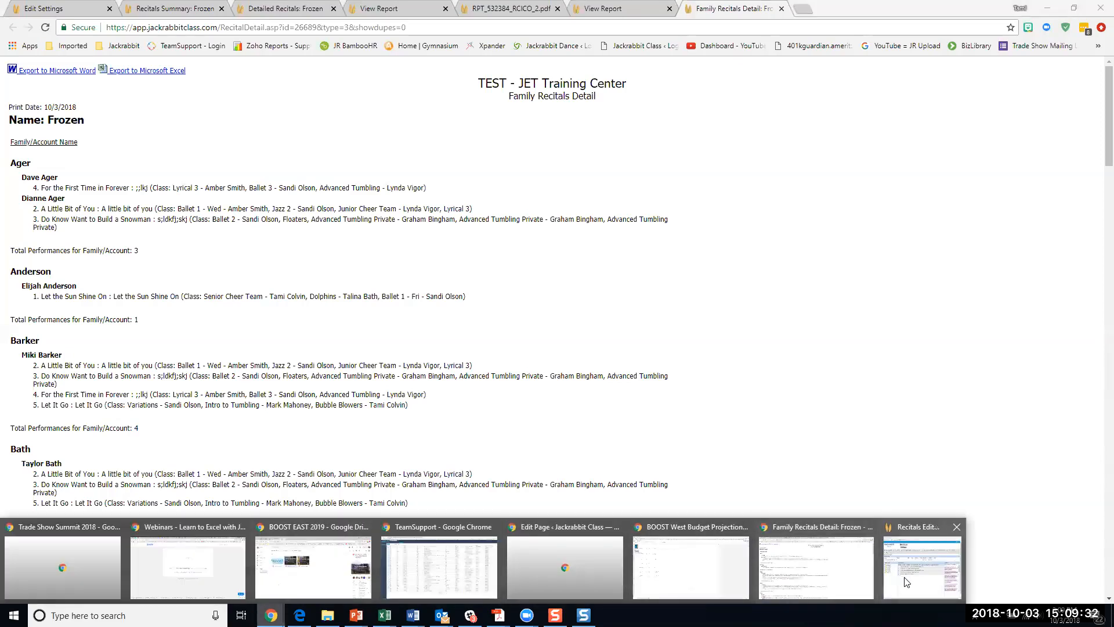
pyautogui.click(906, 581)
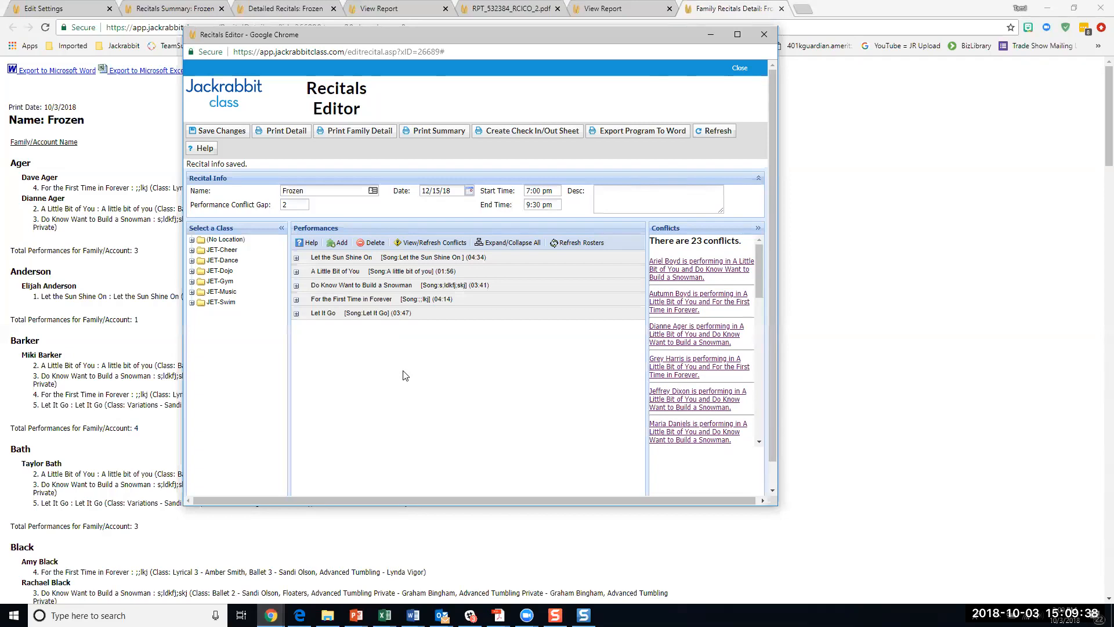
pyautogui.click(203, 149)
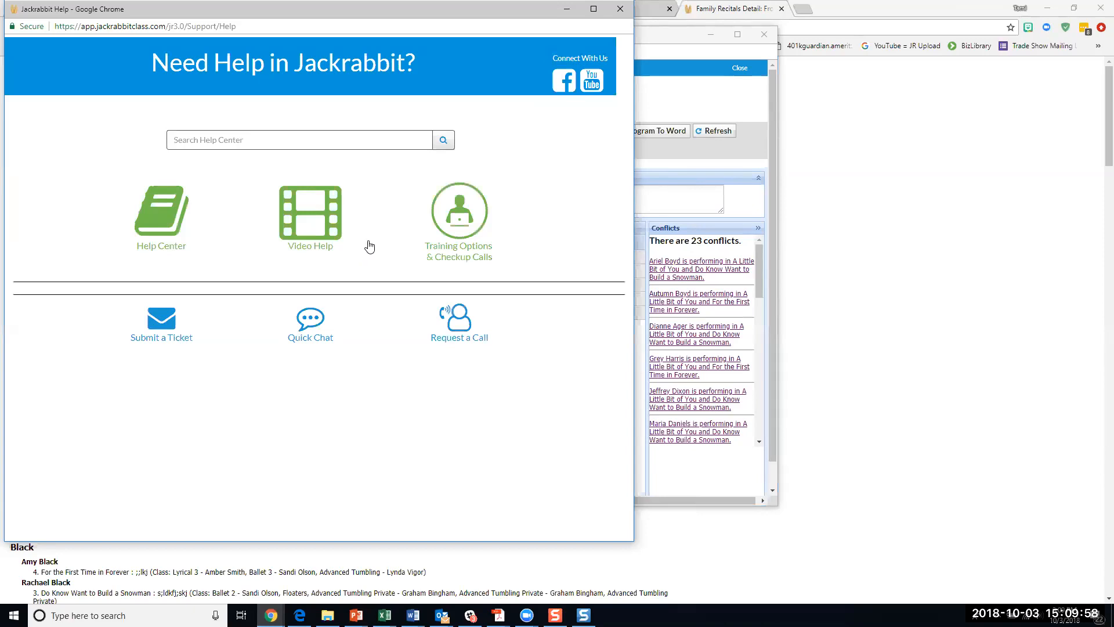
pyautogui.click(276, 144)
pyautogui.write('recital')
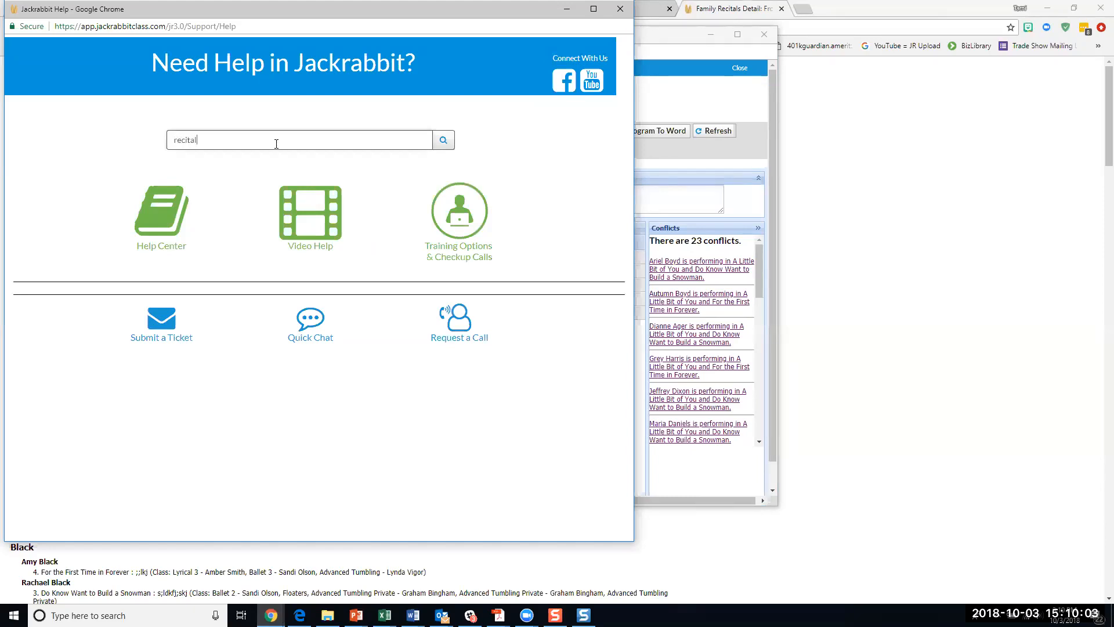
pyautogui.press('Return')
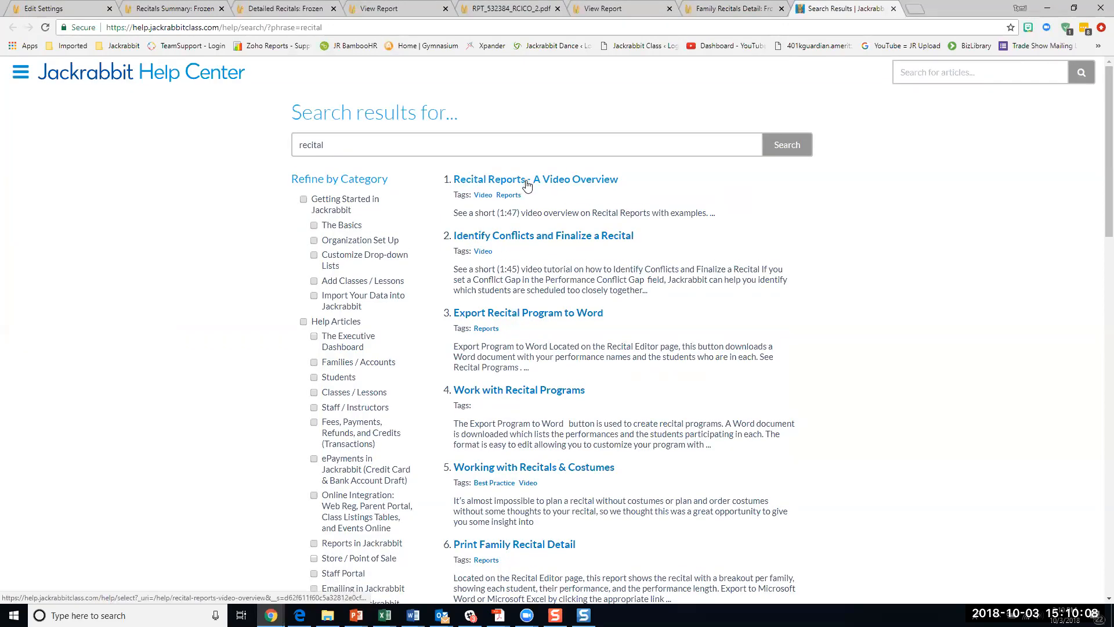
# Open the help article "Recital Reports - A Video Overview" and look through its content and related articles.
pyautogui.click(527, 184)
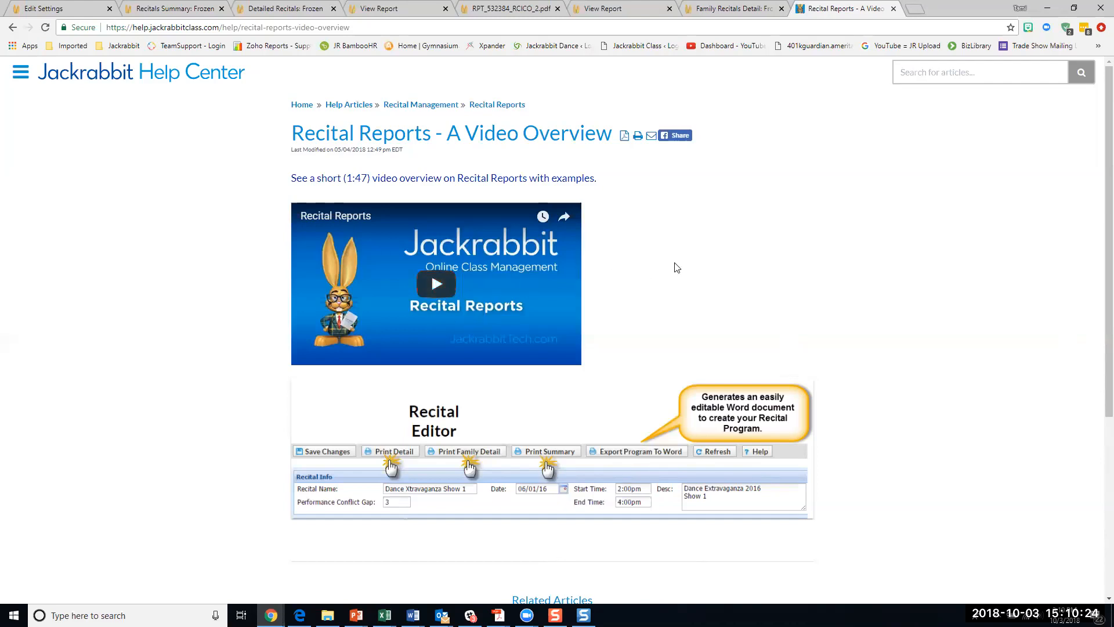
pyautogui.scroll(-3, 540, 216)
pyautogui.scroll(-5, 541, 216)
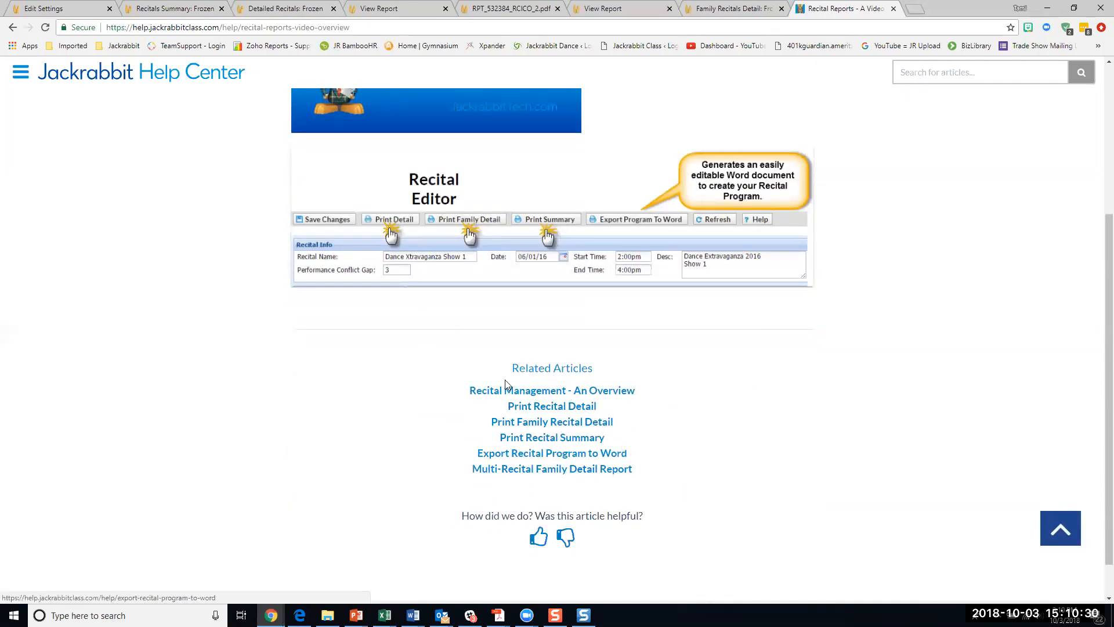
pyautogui.scroll(3, 204, 219)
pyautogui.scroll(1, 204, 219)
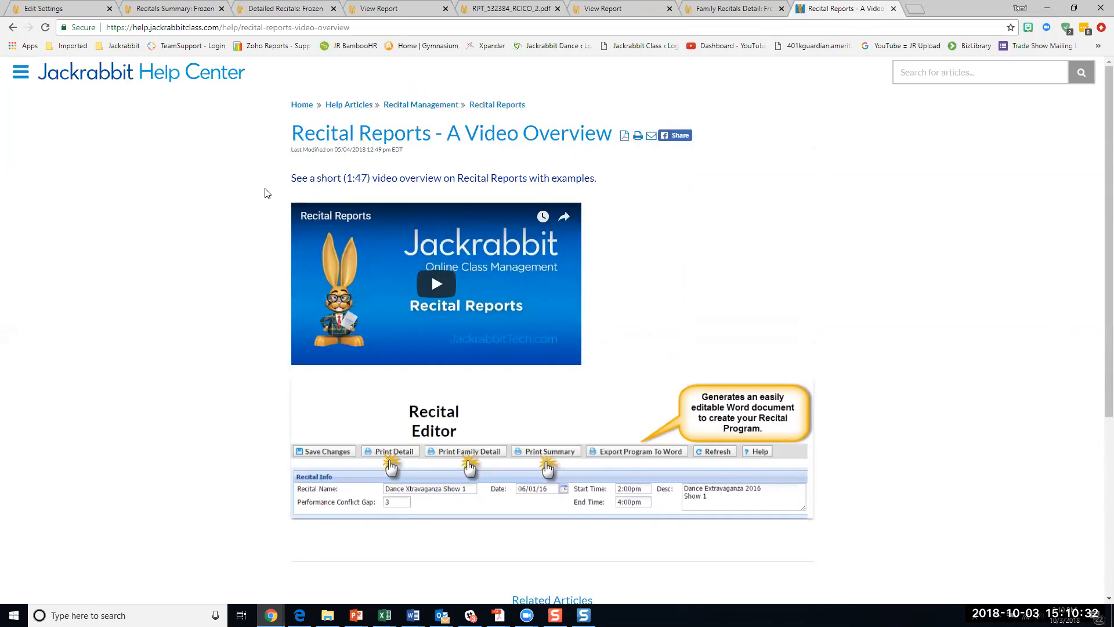
# Return to the main Jackrabbit page and open the list of all recitals.
pyautogui.click(57, 11)
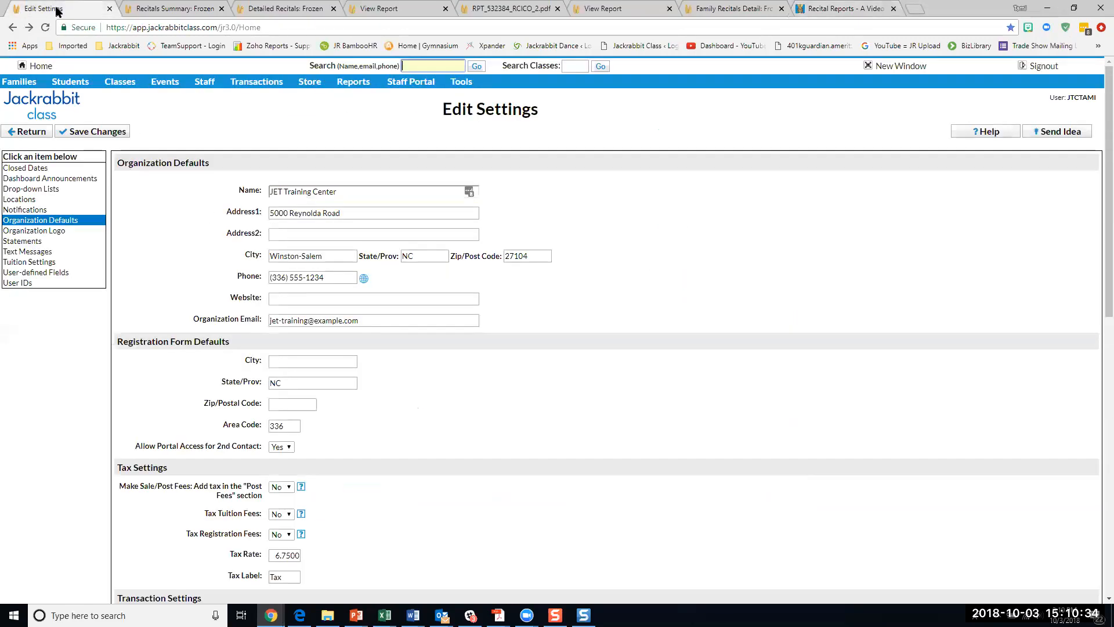
pyautogui.moveTo(165, 82)
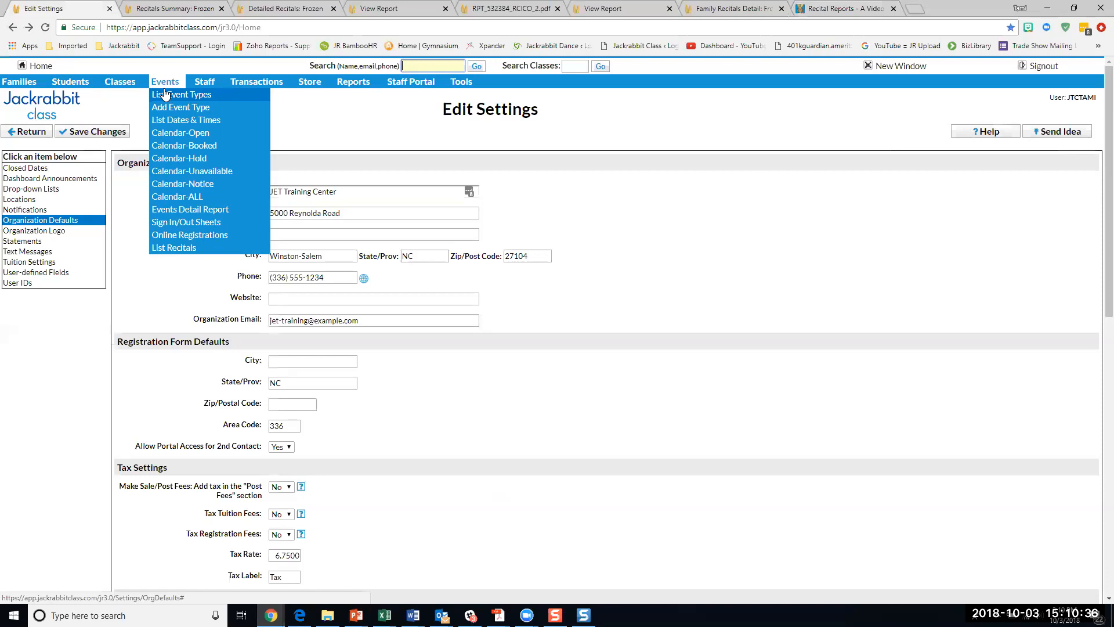
pyautogui.click(167, 249)
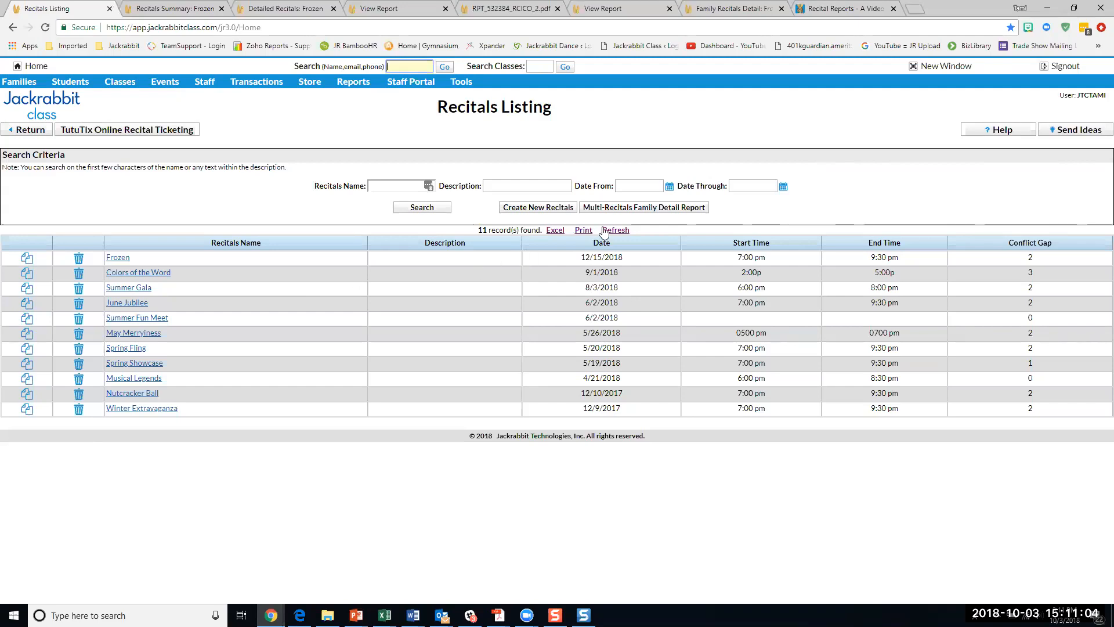
# Open the Multi-Recitals Family Detail Report options and set the Recitals From Date to 12/15/2018.
pyautogui.click(606, 208)
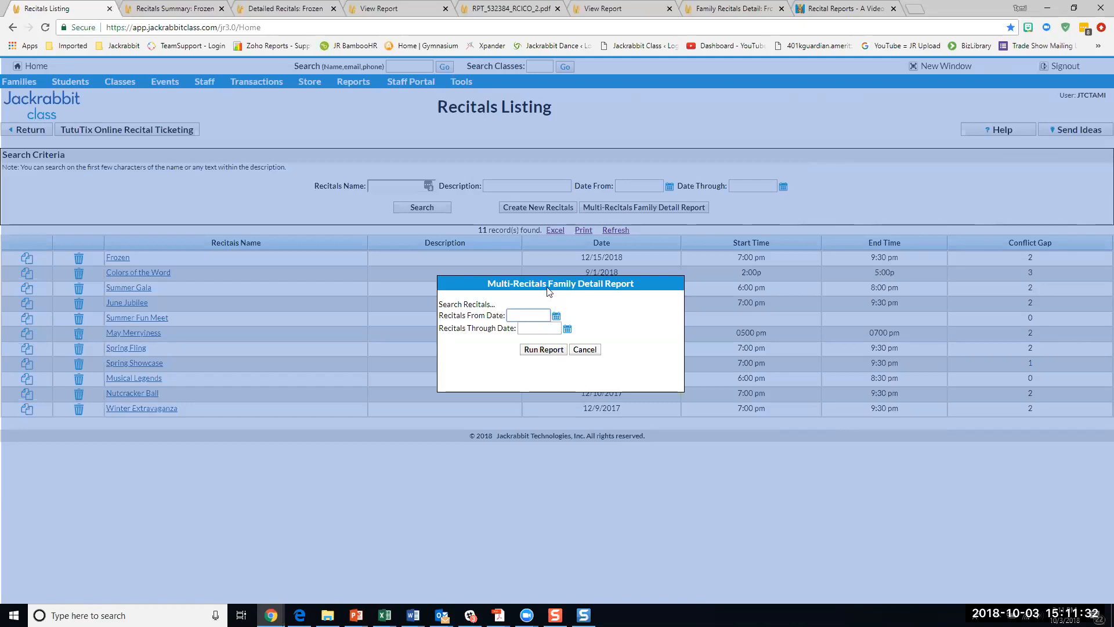
pyautogui.click(557, 317)
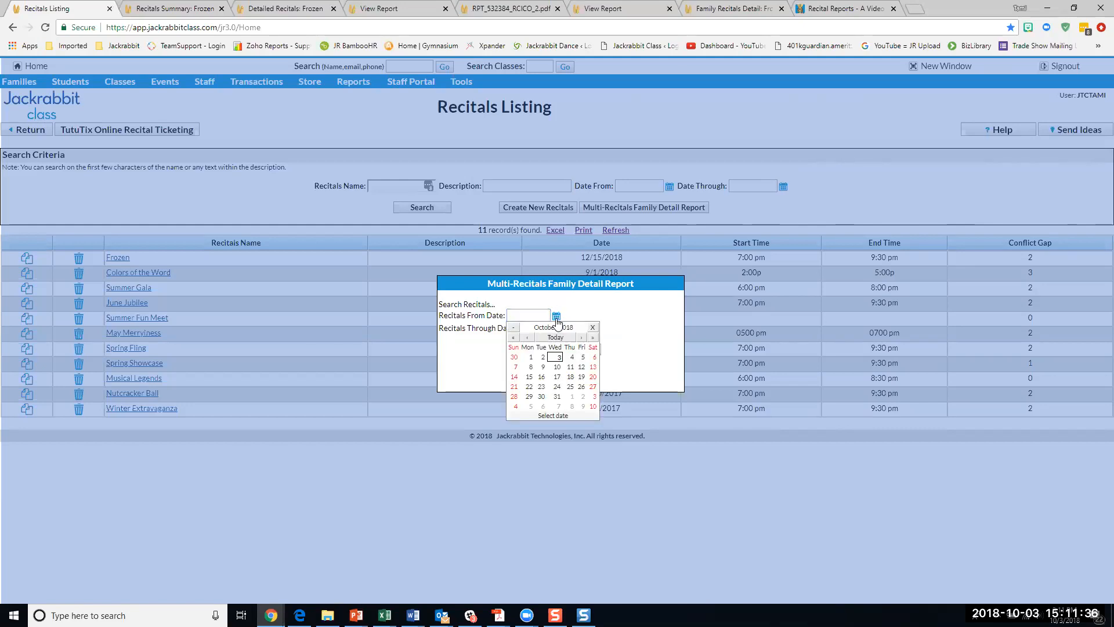
pyautogui.click(528, 316)
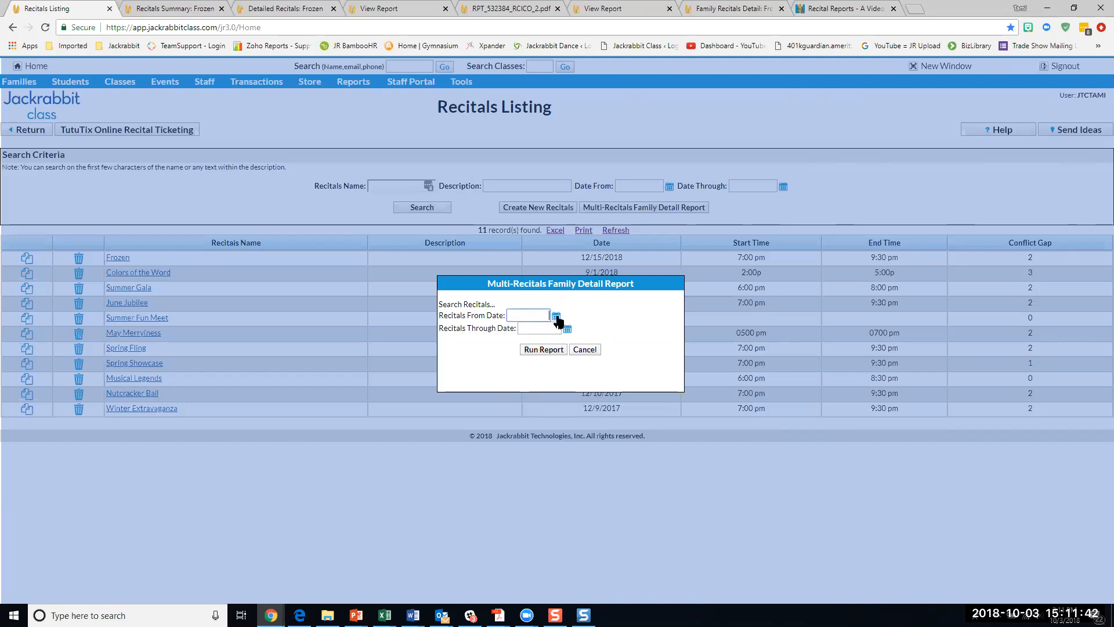
pyautogui.click(557, 316)
pyautogui.click(581, 338)
pyautogui.click(580, 337)
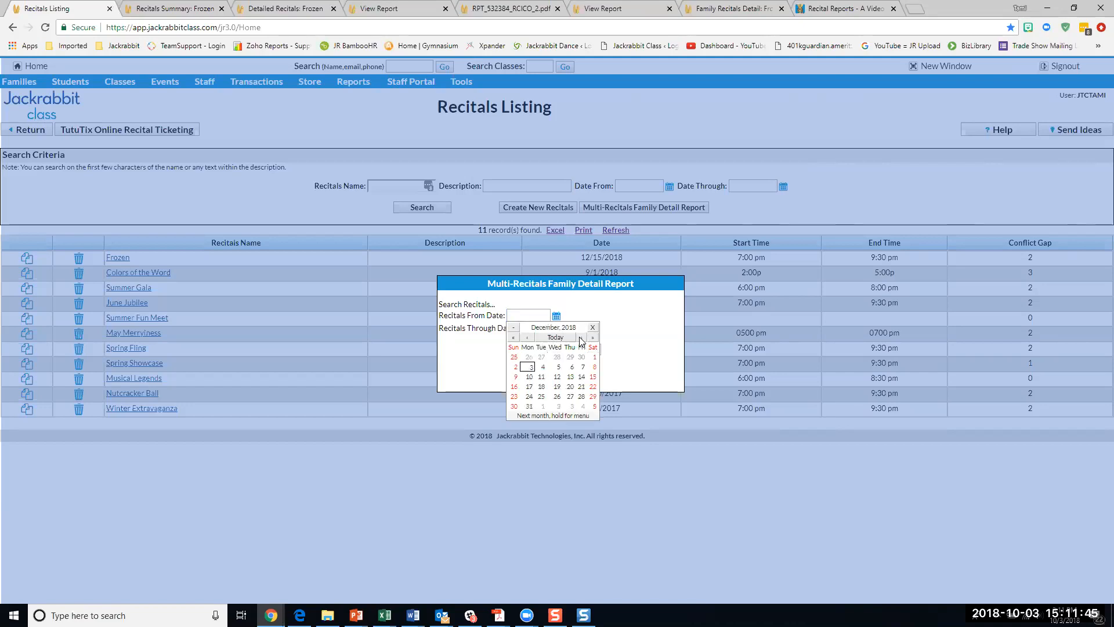
pyautogui.click(592, 376)
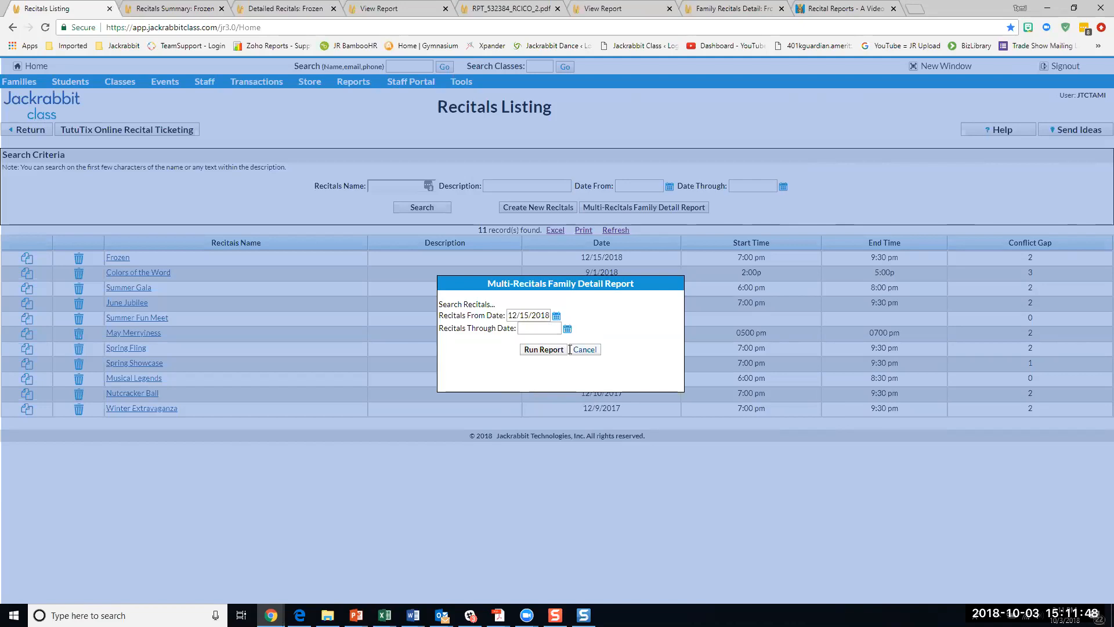
# Set the Recitals Through Date to 9/1/2018 and try running the multi-recitals family detail report.
pyautogui.click(567, 329)
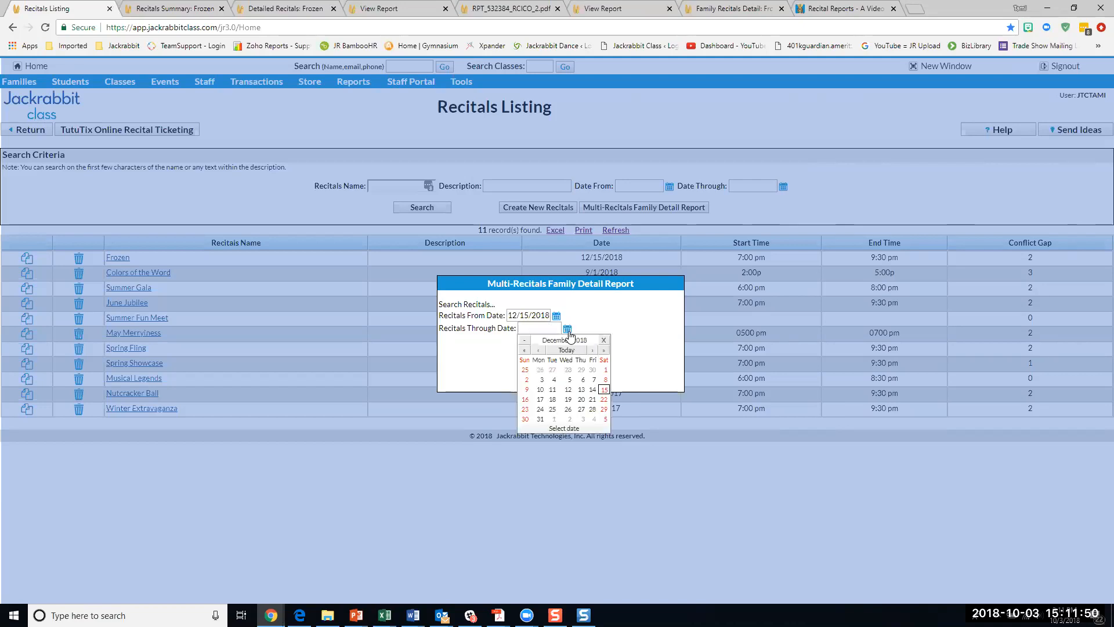
pyautogui.click(539, 350)
pyautogui.click(539, 350)
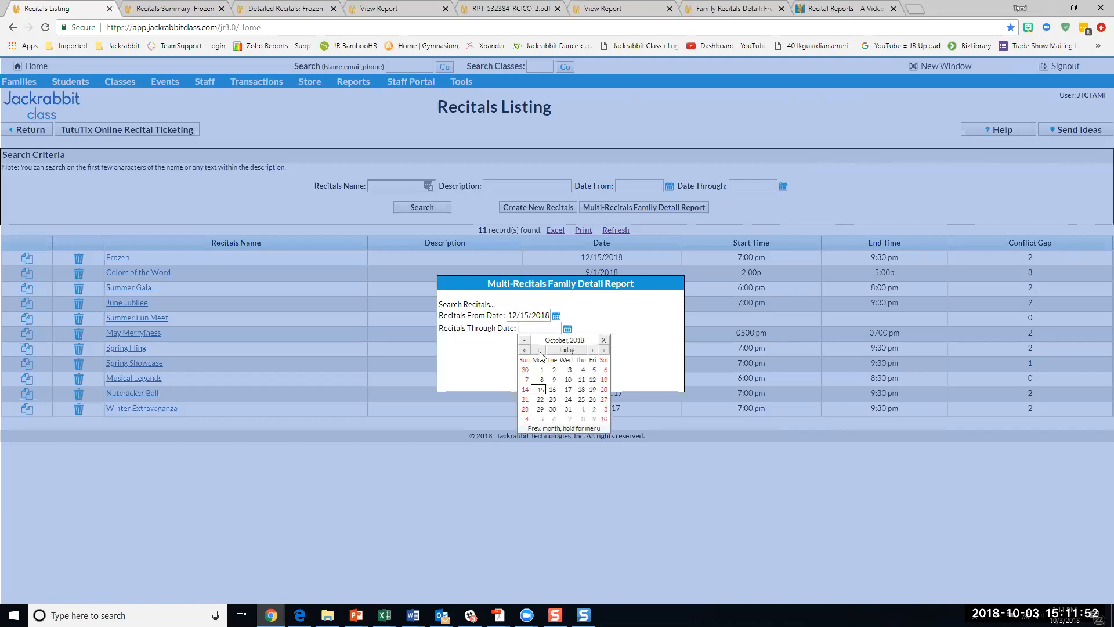
pyautogui.click(539, 350)
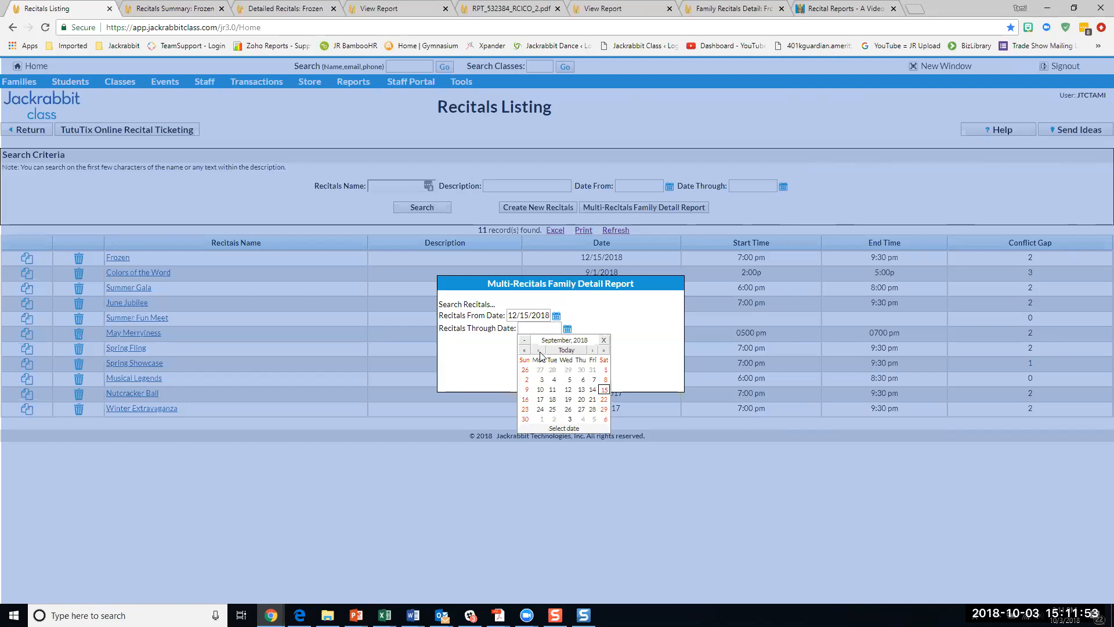
pyautogui.click(605, 370)
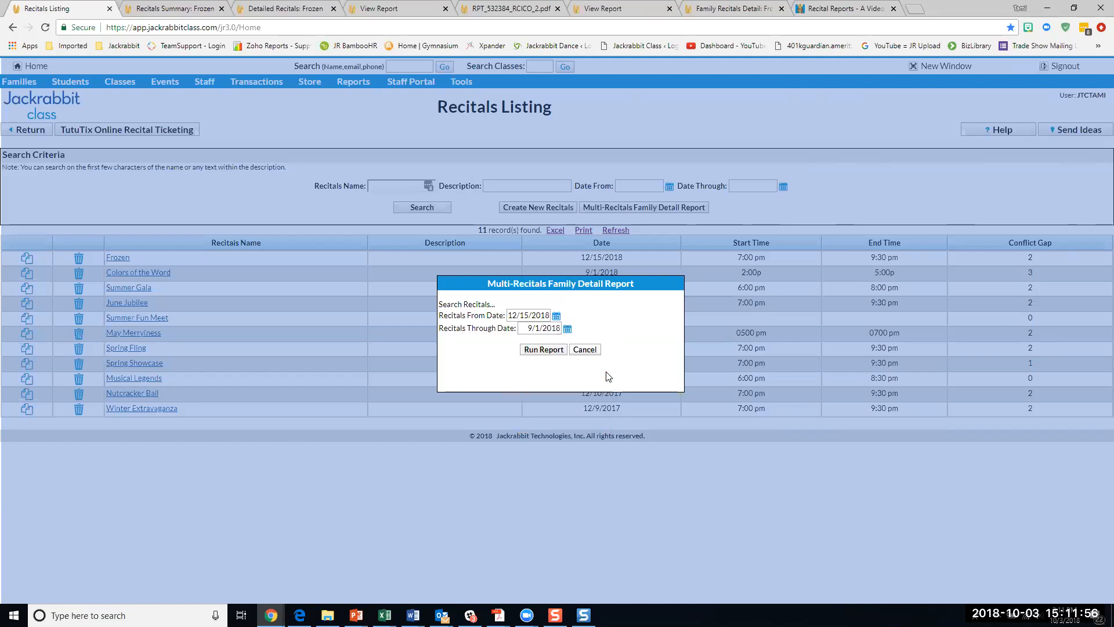
pyautogui.click(545, 351)
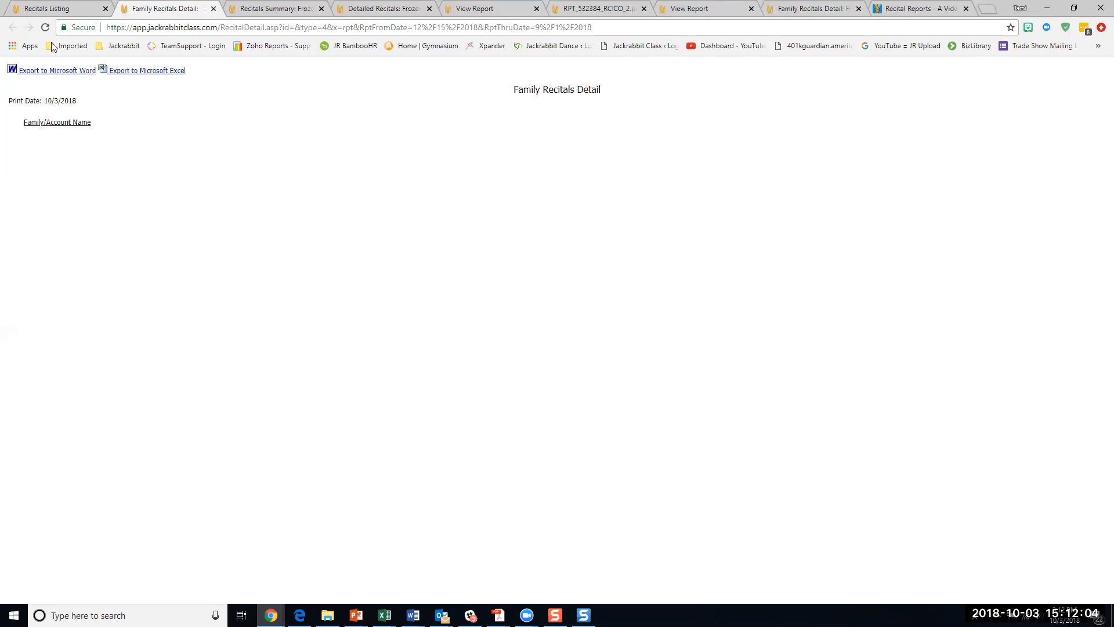
# Try rerunning the report with a Recitals Through Date of 8/28/2018, closing that report and cancelling its options.
pyautogui.click(56, 9)
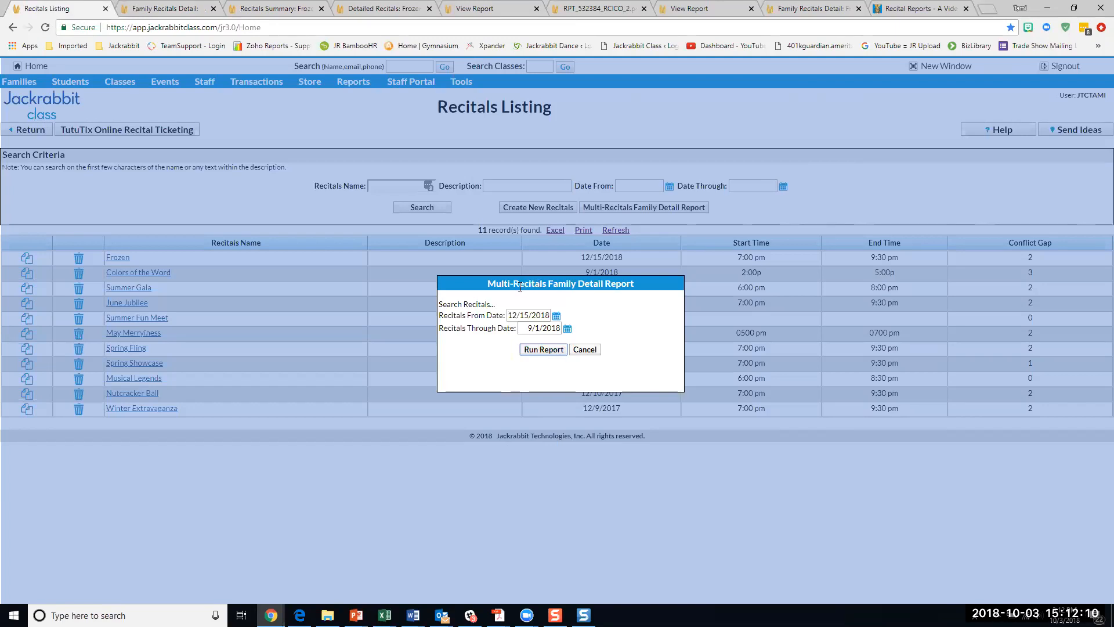
pyautogui.click(568, 330)
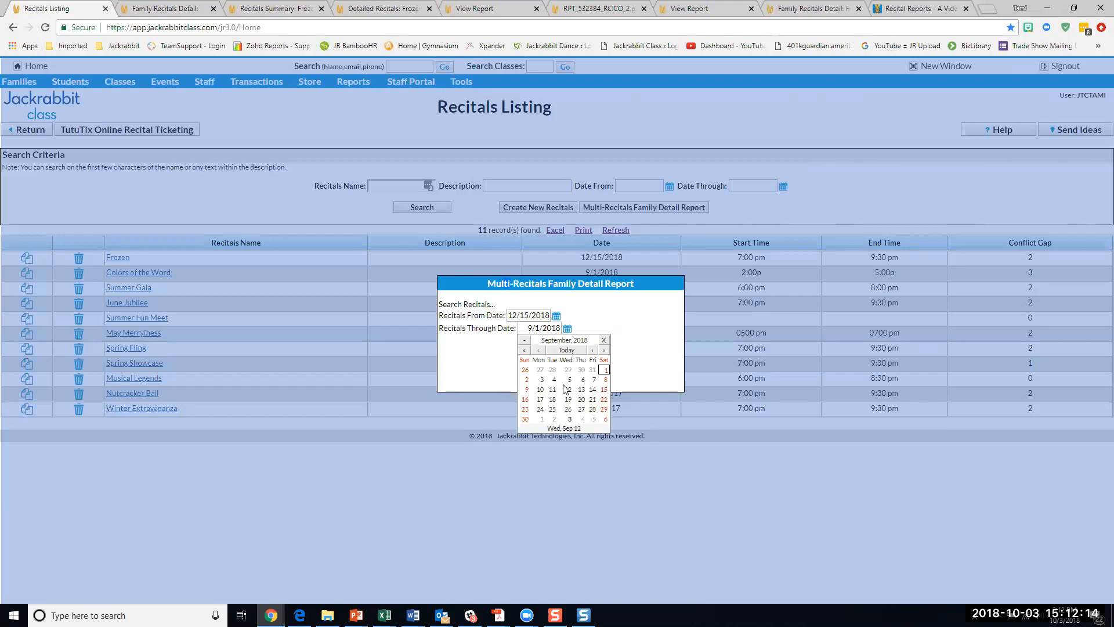
pyautogui.click(538, 350)
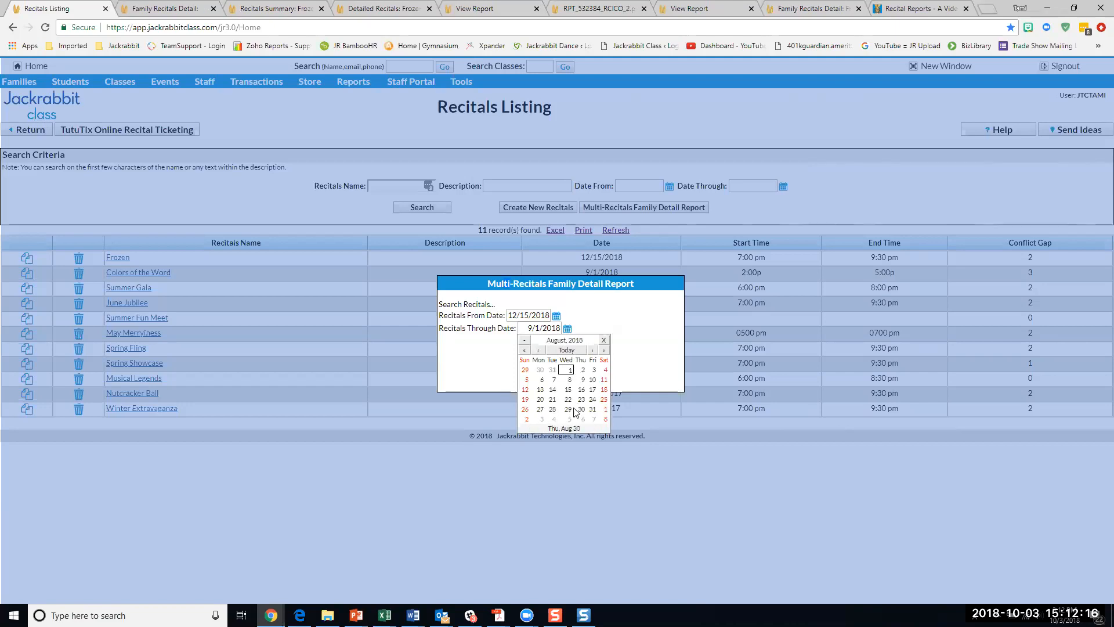
pyautogui.click(552, 409)
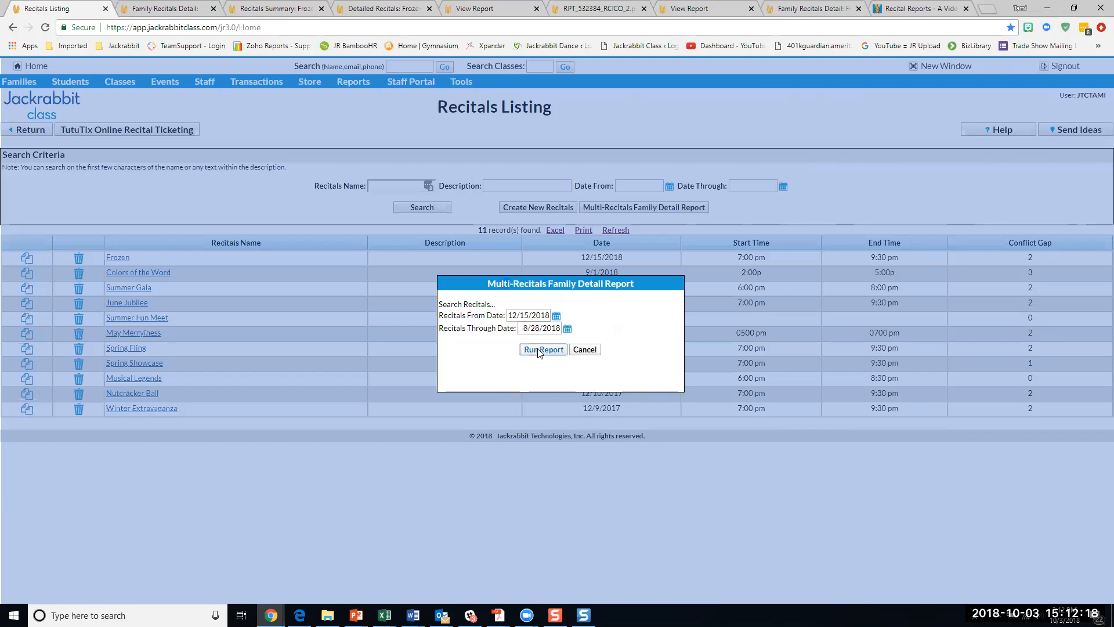
pyautogui.click(541, 352)
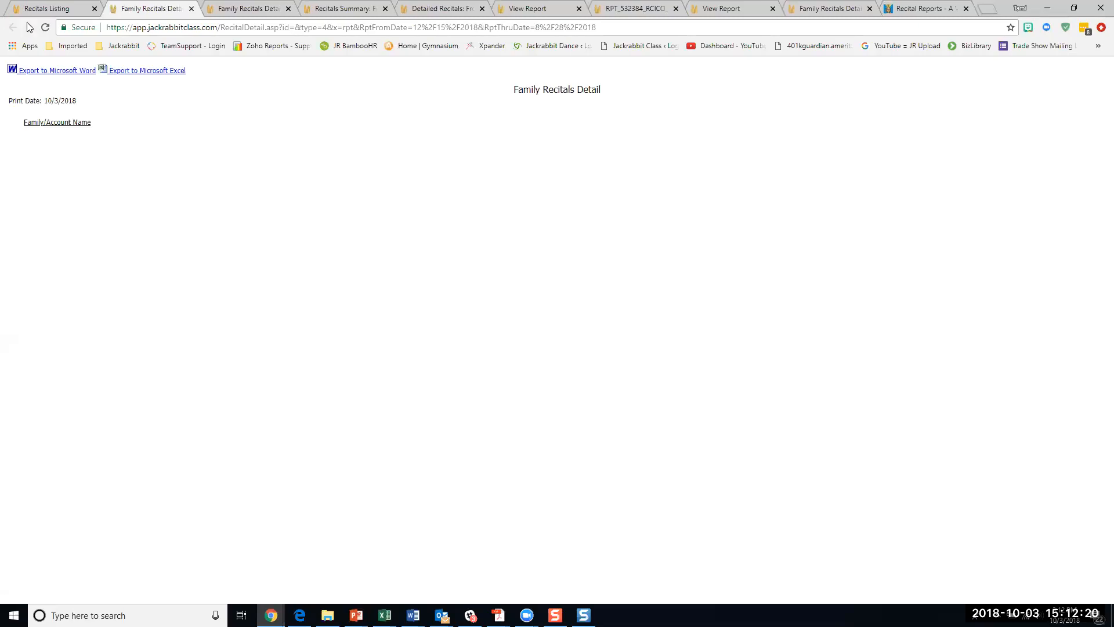
pyautogui.click(191, 9)
pyautogui.click(583, 349)
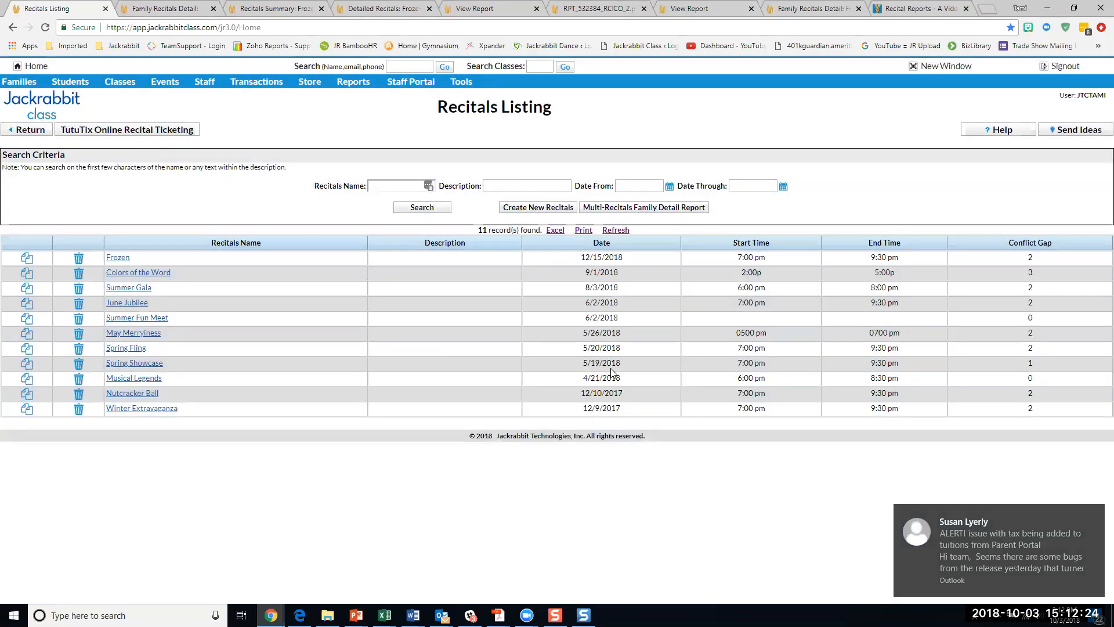
pyautogui.click(1094, 514)
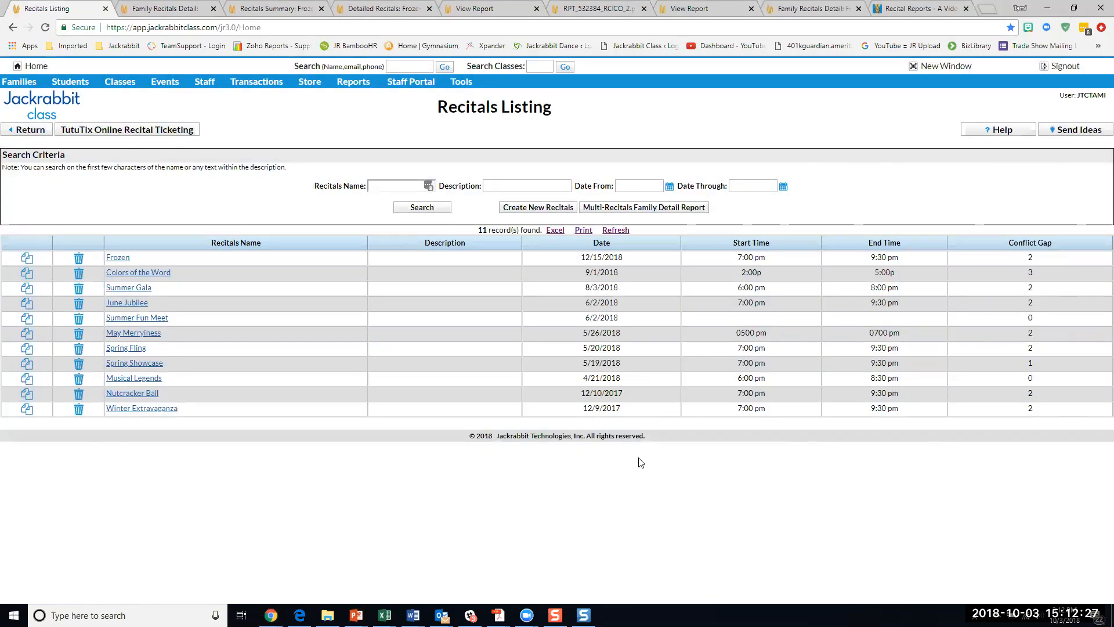
# Copy the Frozen recital as "Frozen 2" using the option Recitals and Performances (classes and students performing).
pyautogui.click(26, 257)
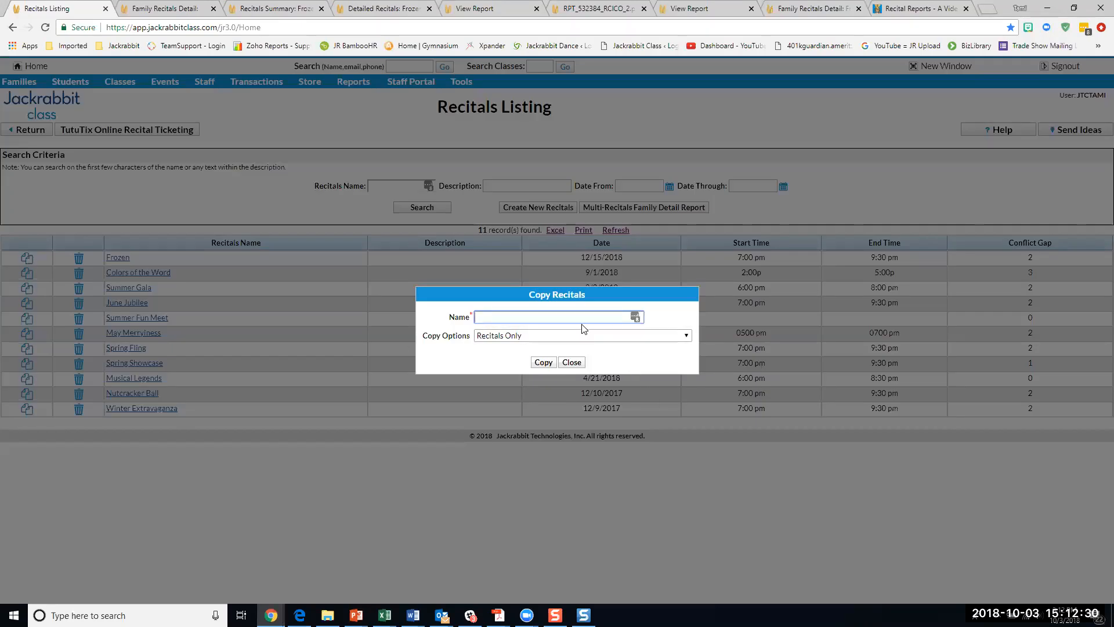
pyautogui.write('Frozen 2')
pyautogui.click(684, 336)
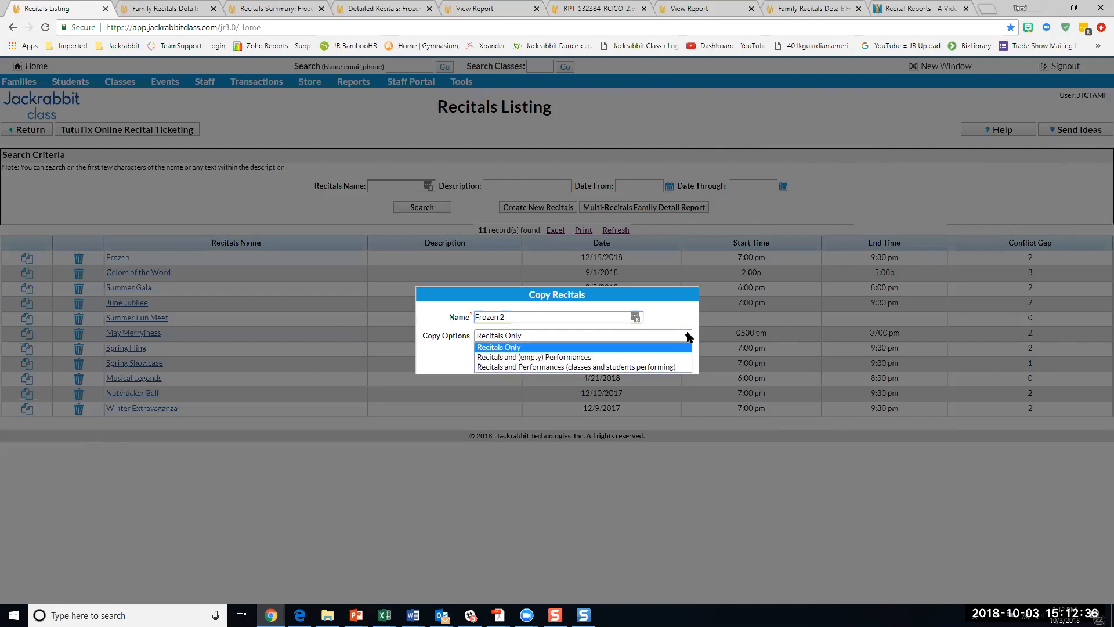
pyautogui.click(671, 367)
pyautogui.click(550, 364)
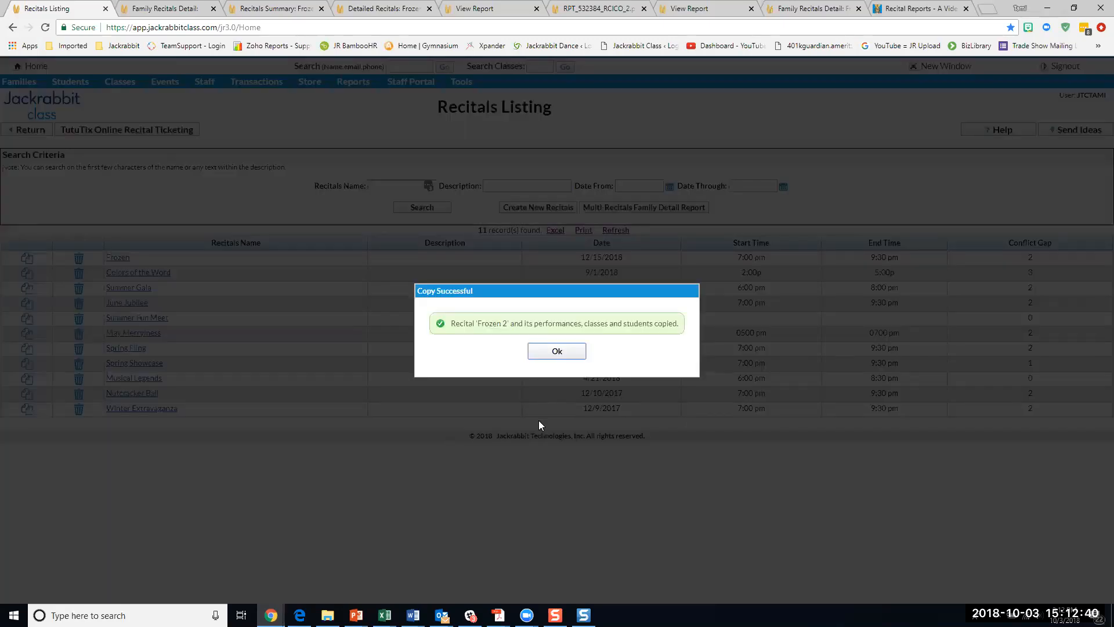
pyautogui.click(542, 352)
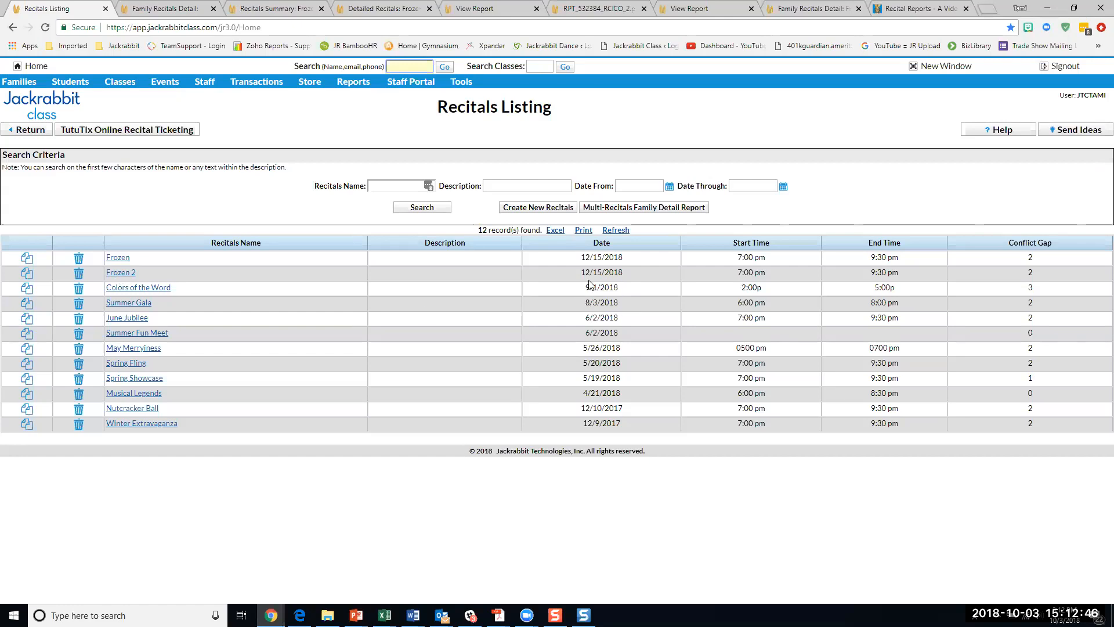
# Set the Frozen 2 recital's date to 12/16/18, save and close it, and refresh the recitals listing.
pyautogui.click(122, 273)
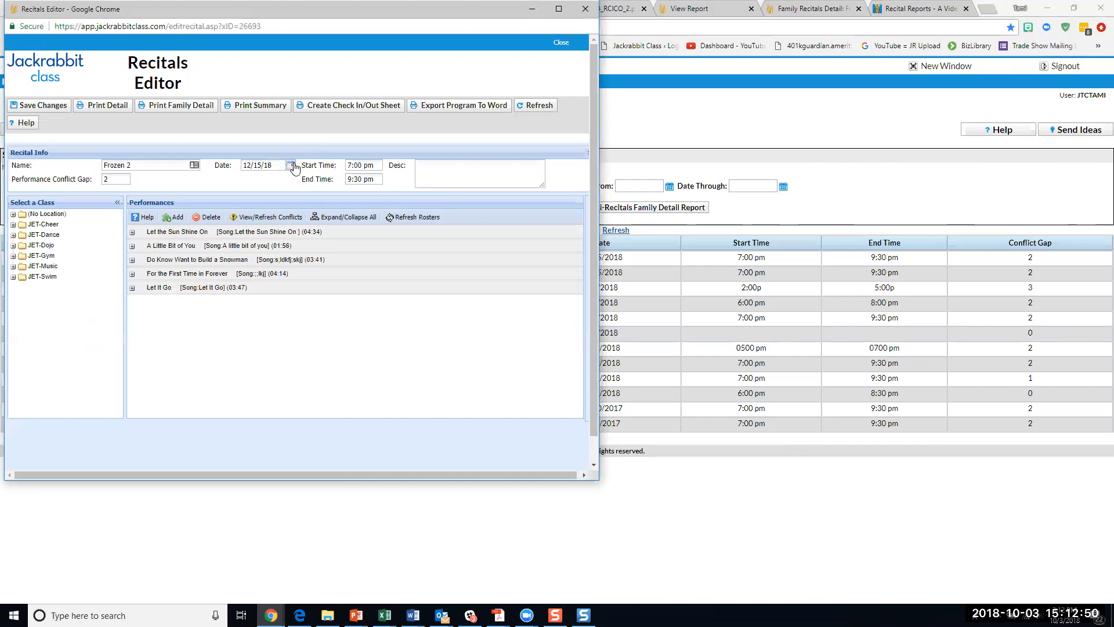
pyautogui.click(292, 166)
pyautogui.click(250, 234)
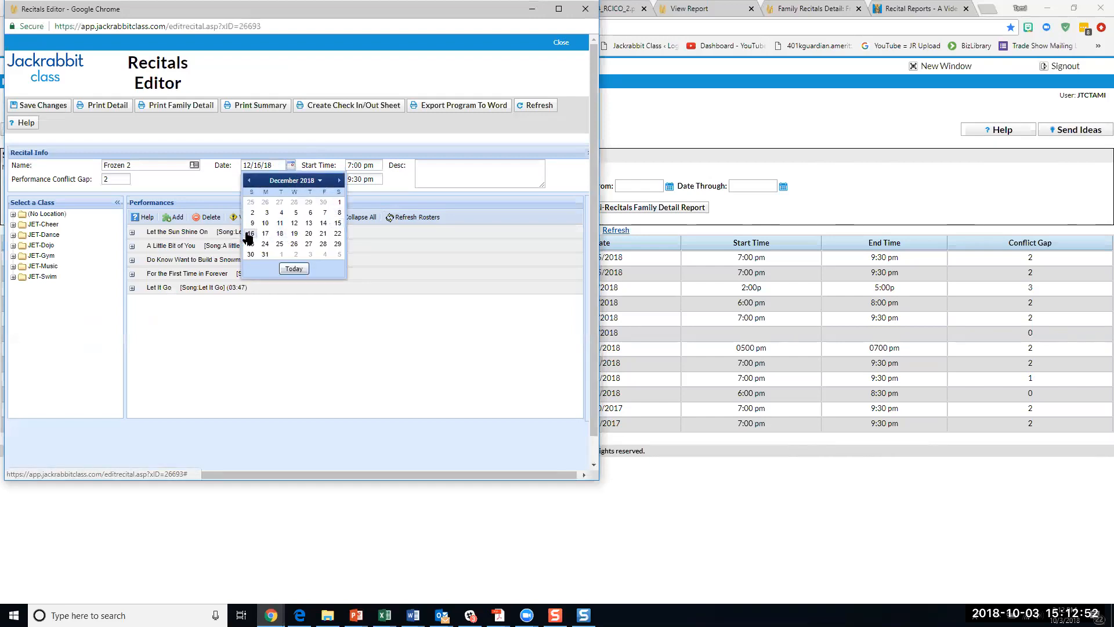
pyautogui.click(42, 108)
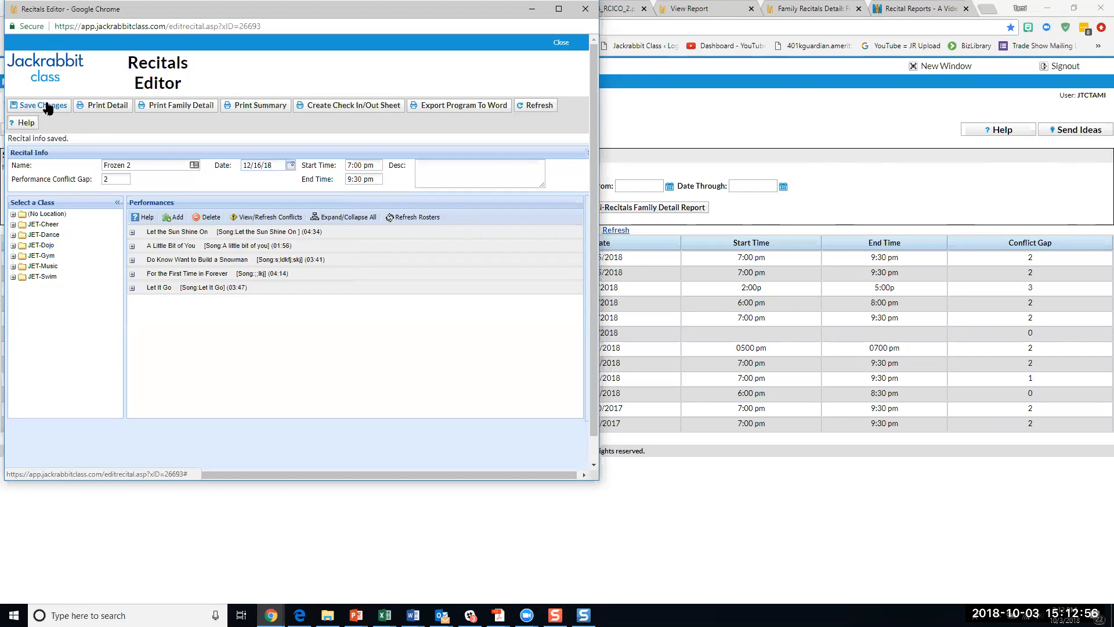
pyautogui.click(560, 46)
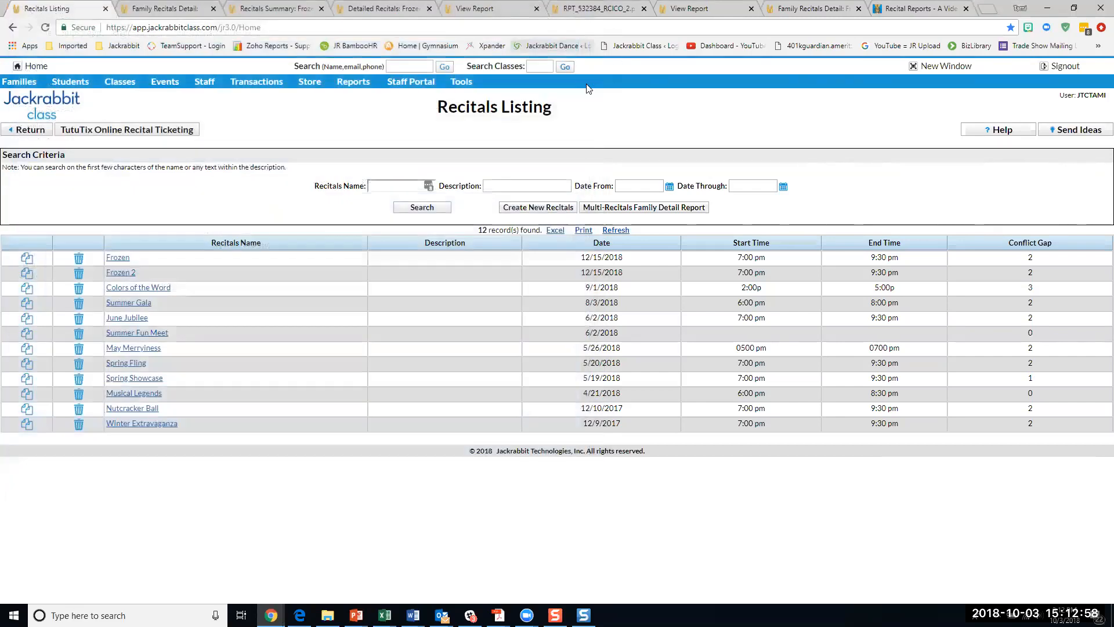
pyautogui.click(609, 231)
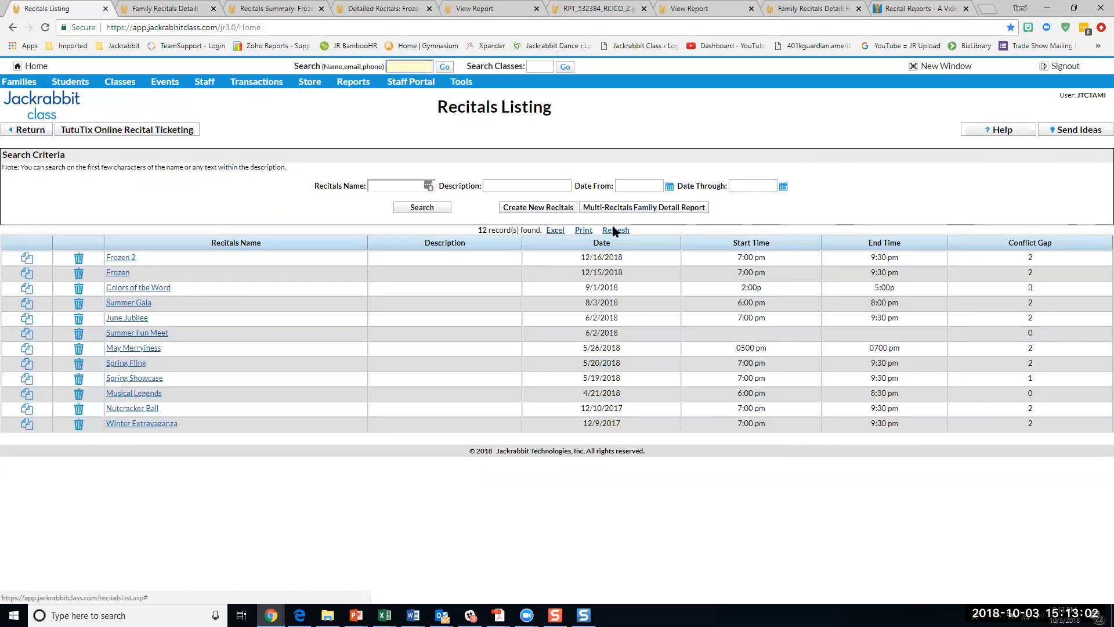
# Set the Multi-Recitals Family Detail Report's date range from 12/15/2018 through 12/16/2018.
pyautogui.click(622, 212)
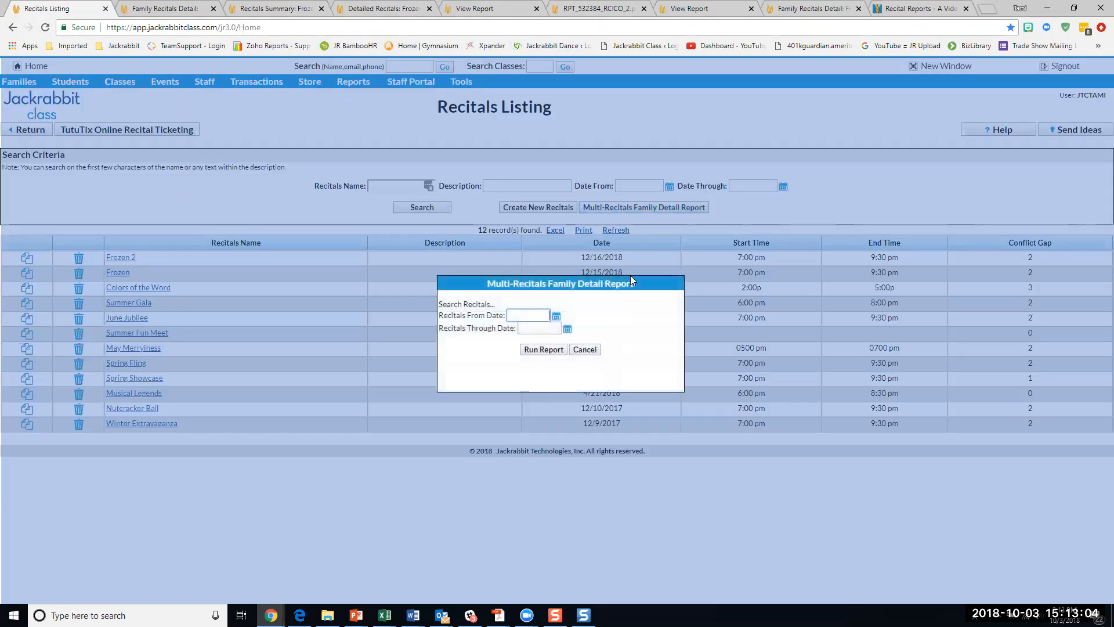
pyautogui.click(556, 316)
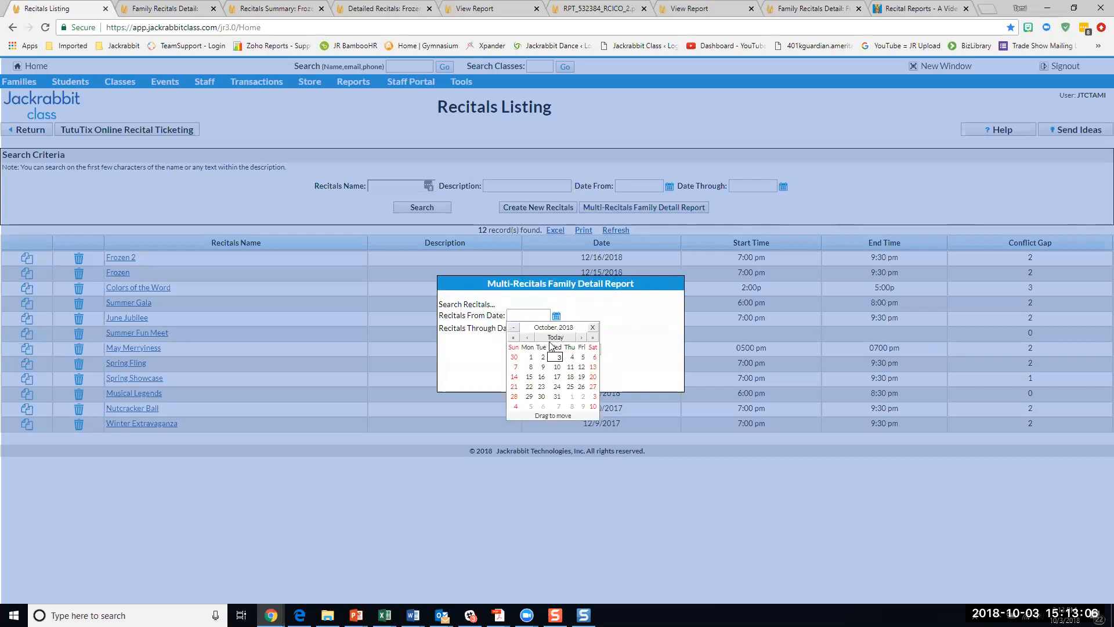
pyautogui.click(581, 338)
pyautogui.click(581, 338)
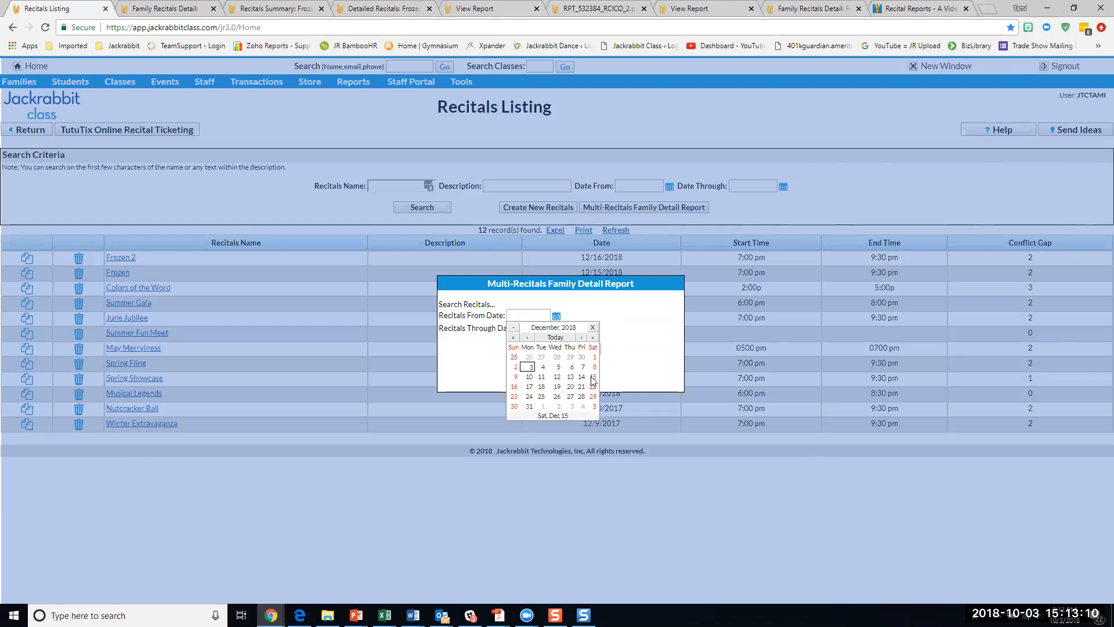
pyautogui.click(592, 377)
pyautogui.click(567, 328)
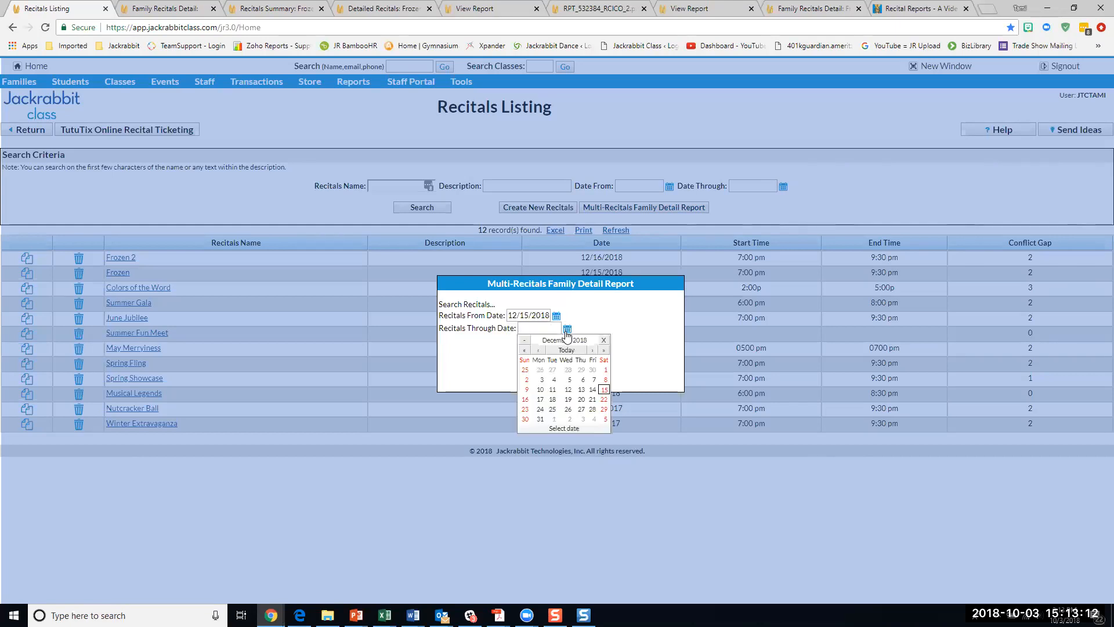
pyautogui.click(526, 400)
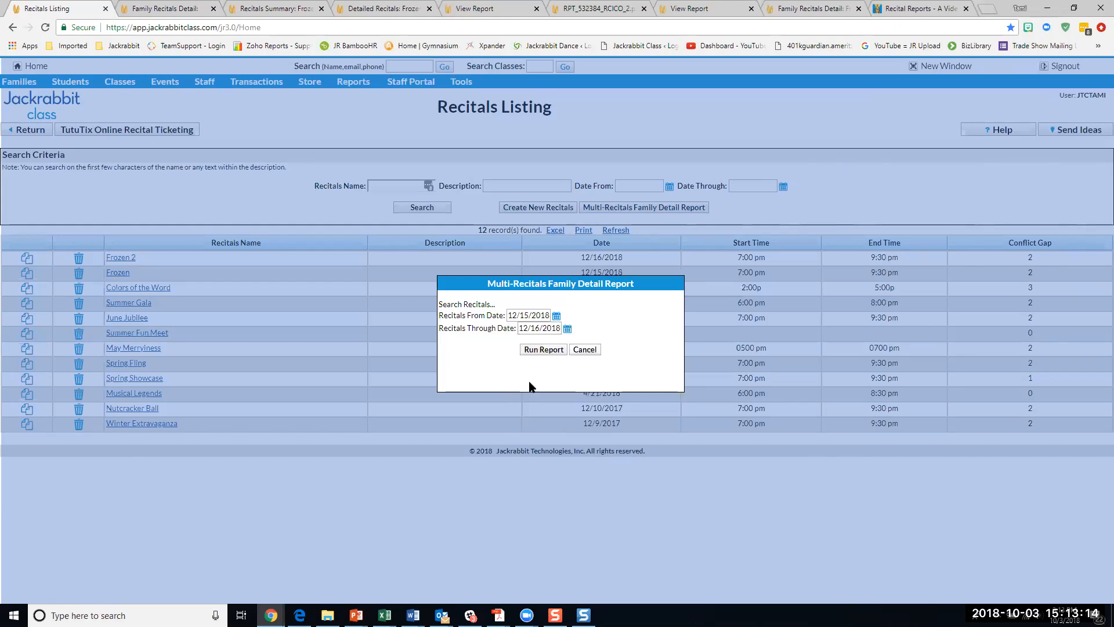
# Run the multi-recitals report and compare each family's students' performances in Frozen and Frozen 2.
pyautogui.click(539, 350)
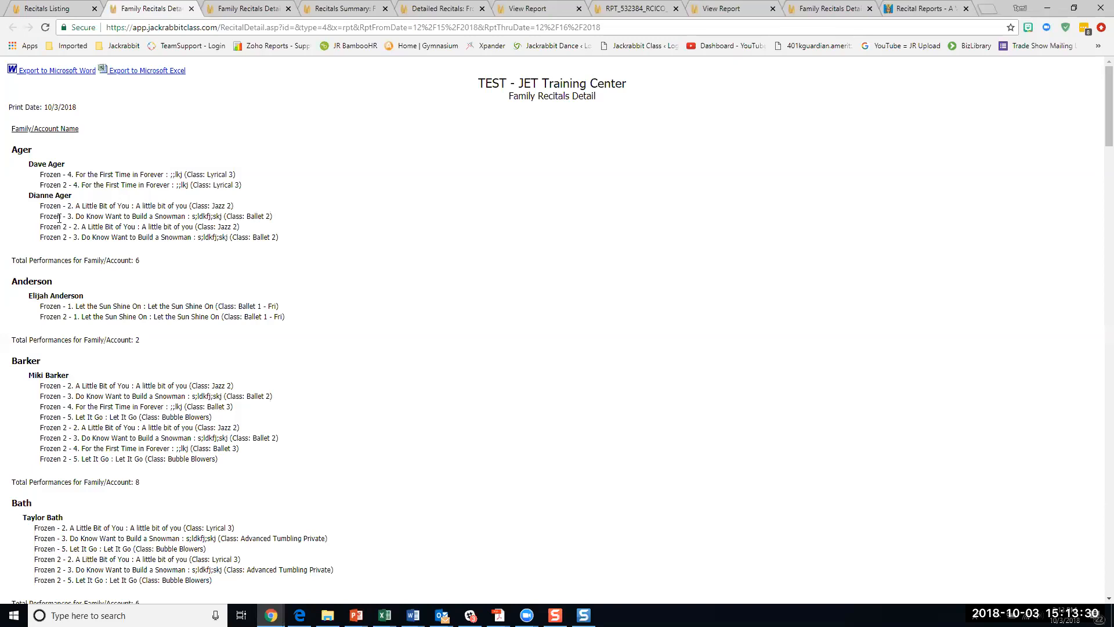
pyautogui.moveTo(38, 208); pyautogui.dragTo(268, 214)
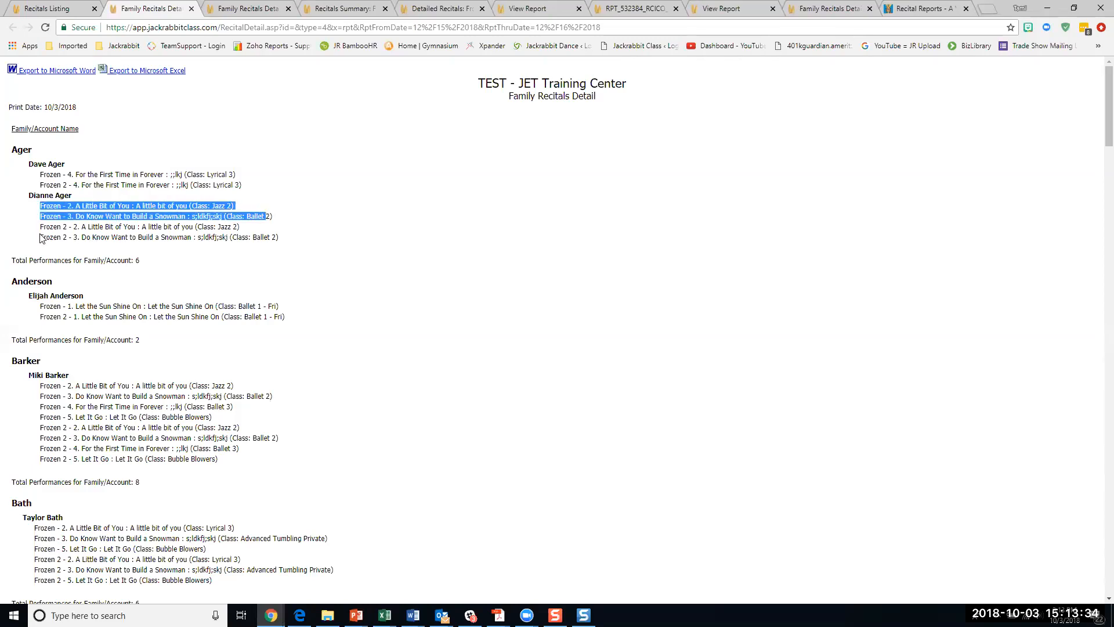
pyautogui.moveTo(43, 227); pyautogui.dragTo(301, 252)
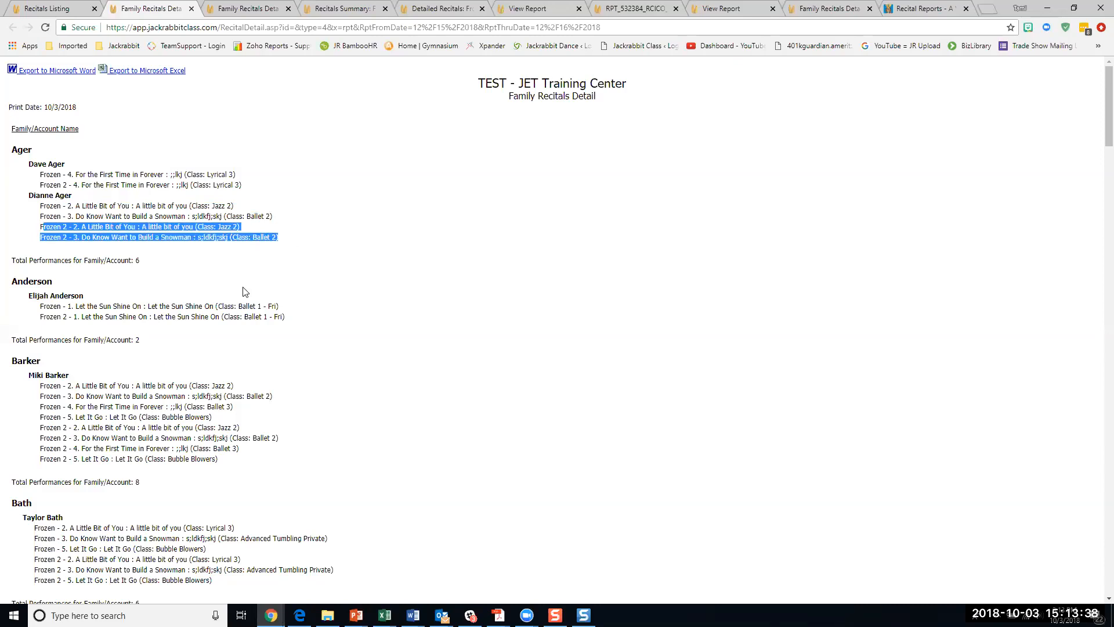
pyautogui.scroll(-7, 244, 291)
pyautogui.scroll(-1, 244, 291)
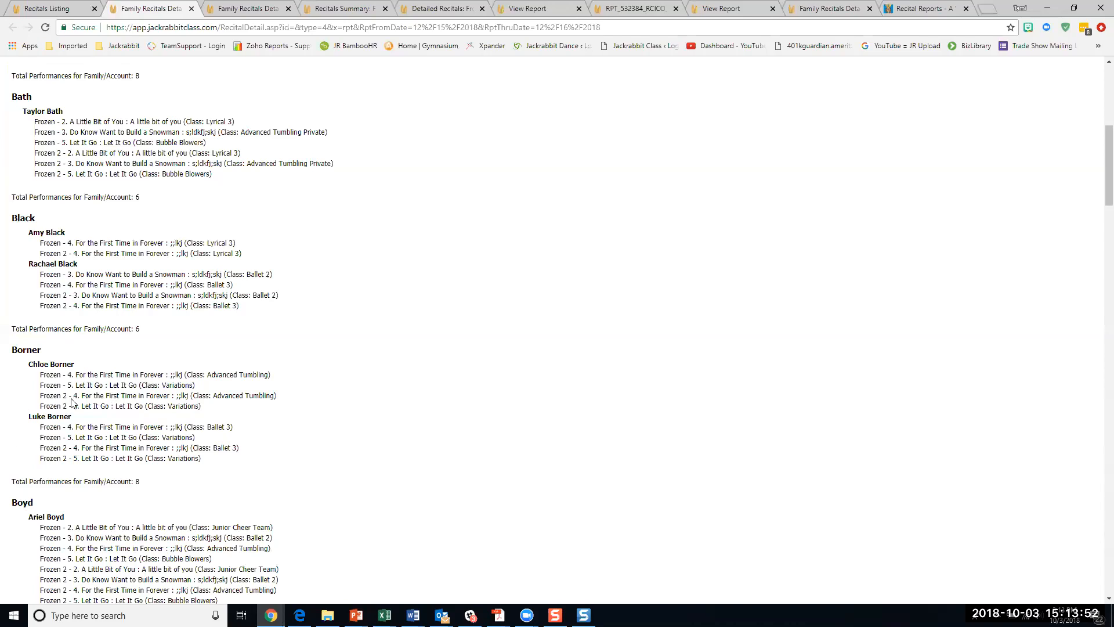
# Review a family's Frozen 2 performances in the report, return to the recitals listing, and dismiss the Multi-Recitals Family Detail Report dialog.
pyautogui.moveTo(41, 396); pyautogui.dragTo(210, 414)
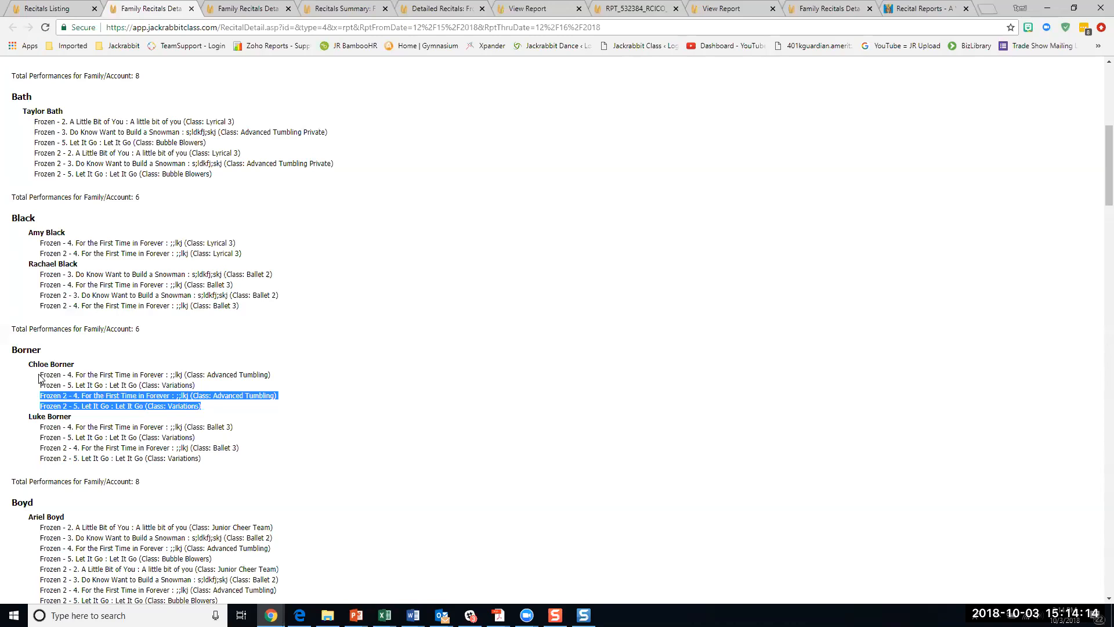
pyautogui.scroll(-3, 392, 464)
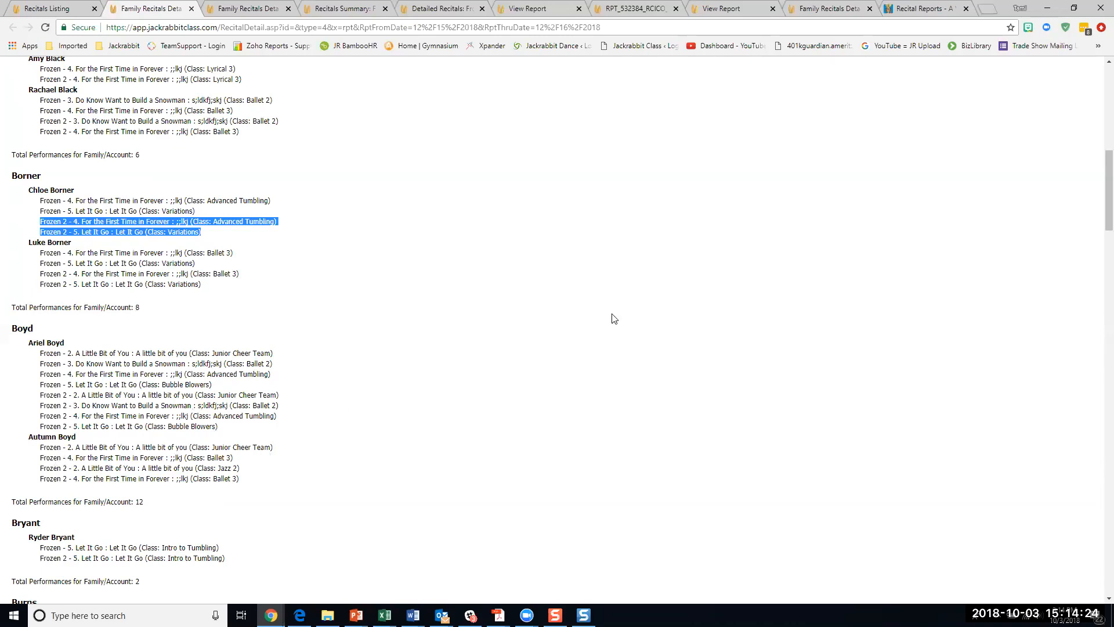
pyautogui.scroll(10, 555, 308)
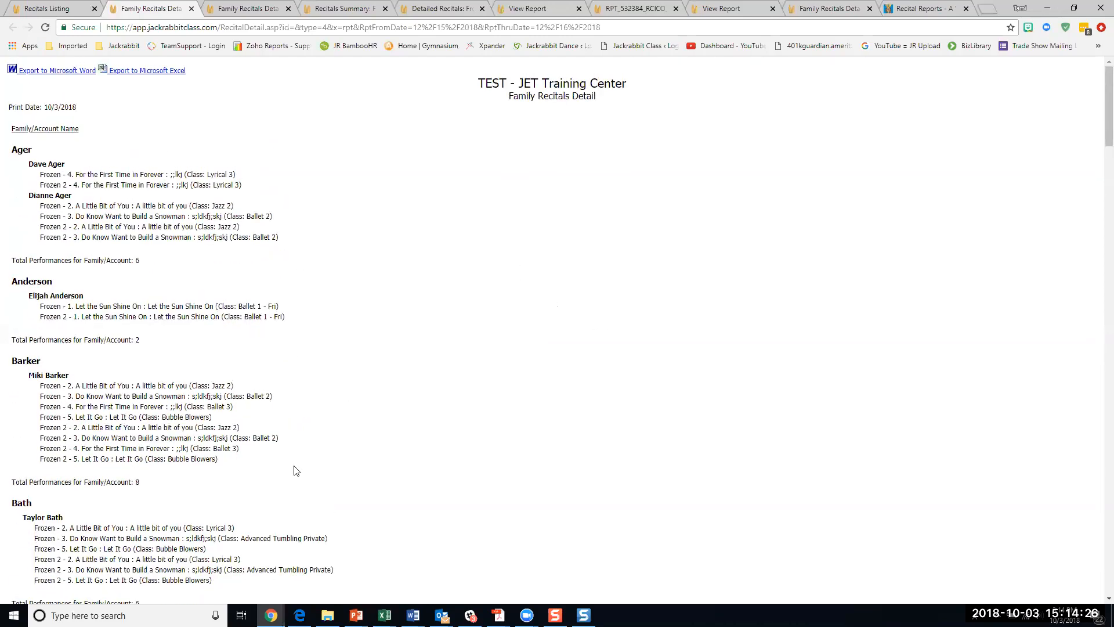
pyautogui.click(46, 8)
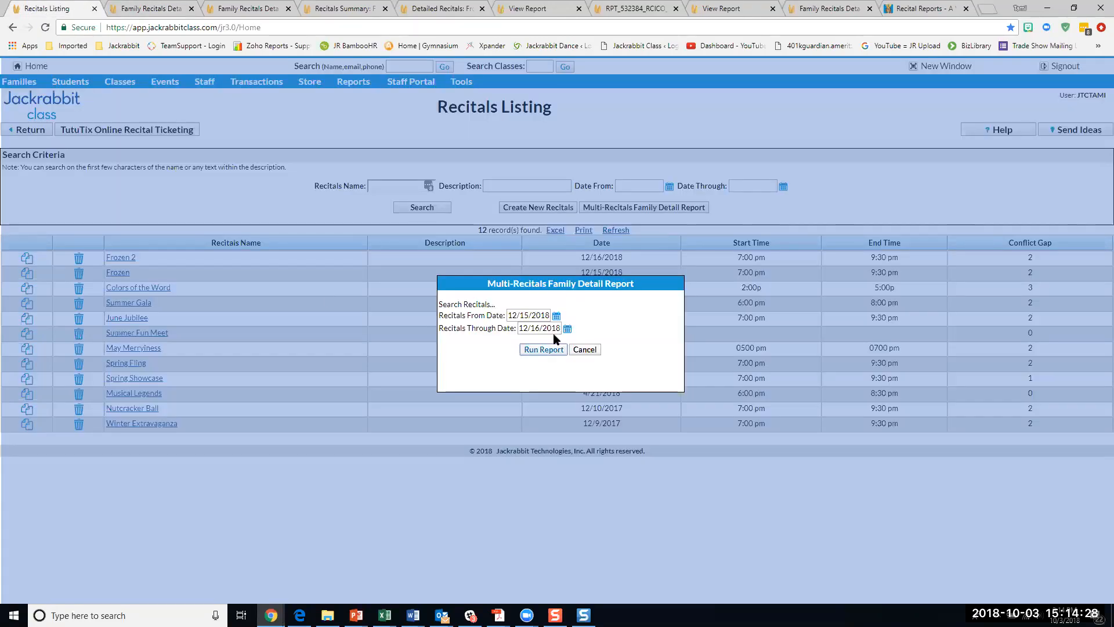
pyautogui.click(583, 350)
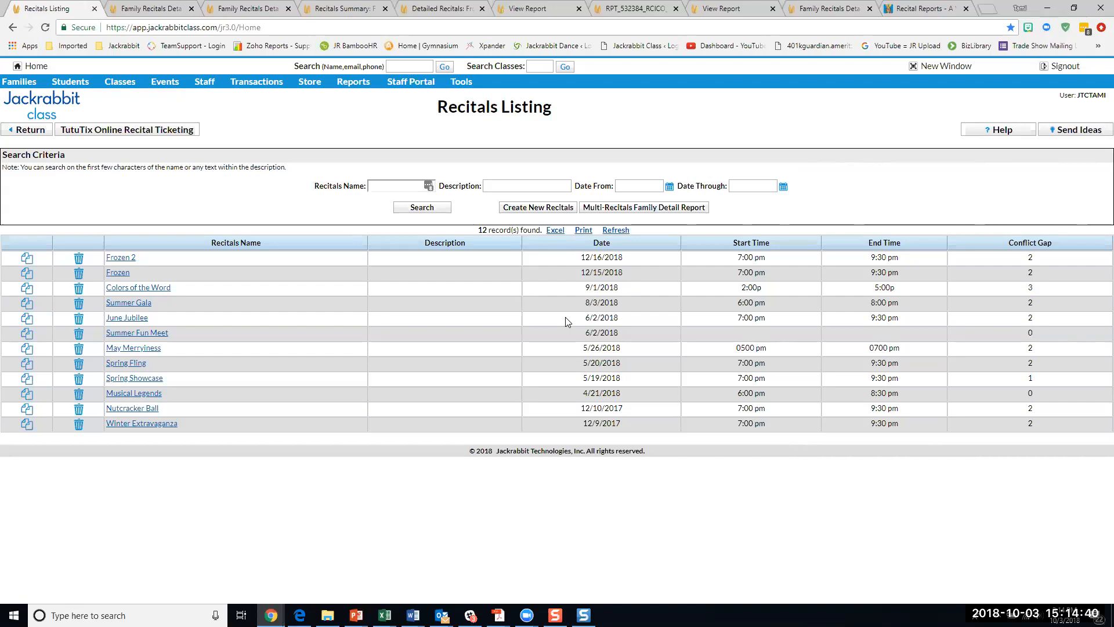
# View the TutuTix online recital ticketing page, return to the recitals listing, and review its name, description and date search criteria.
pyautogui.click(160, 129)
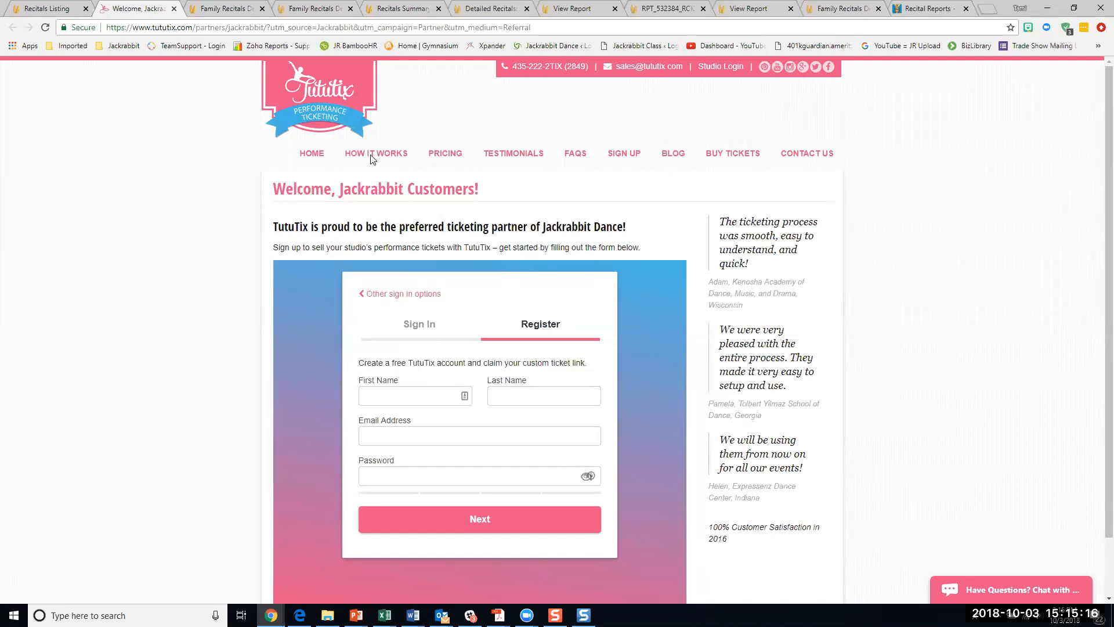
pyautogui.click(36, 9)
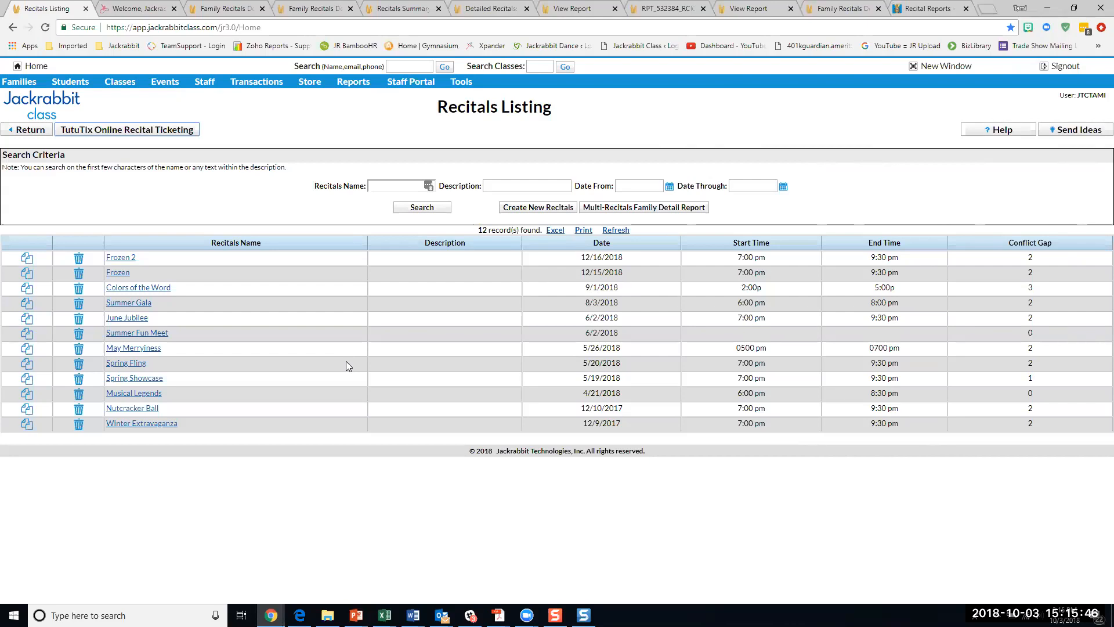
pyautogui.click(422, 207)
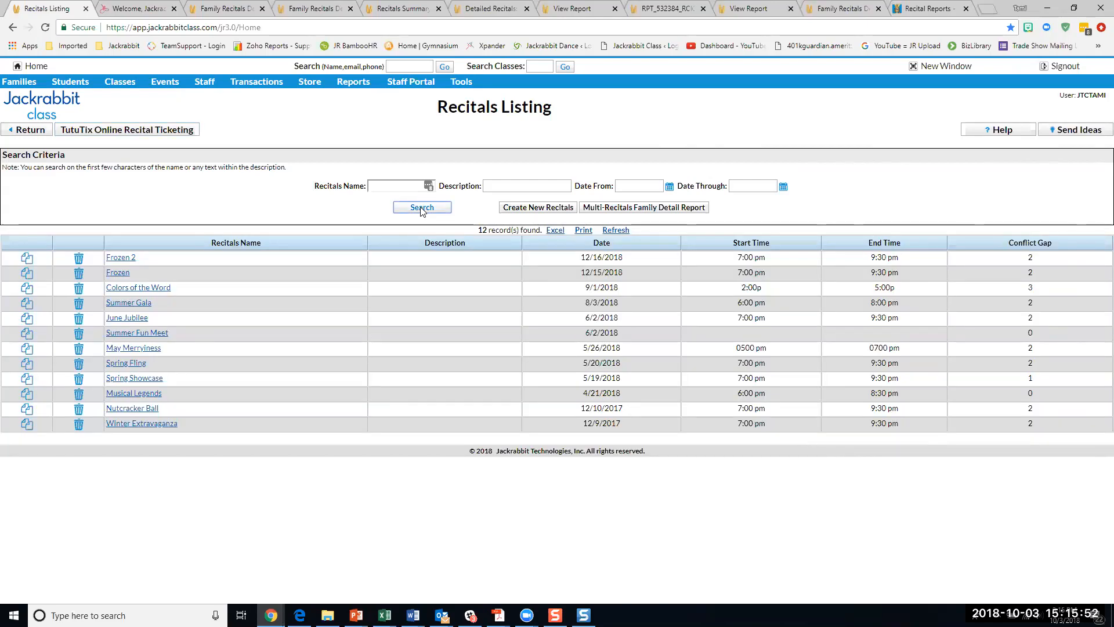
pyautogui.click(643, 187)
pyautogui.moveTo(314, 186); pyautogui.dragTo(810, 188)
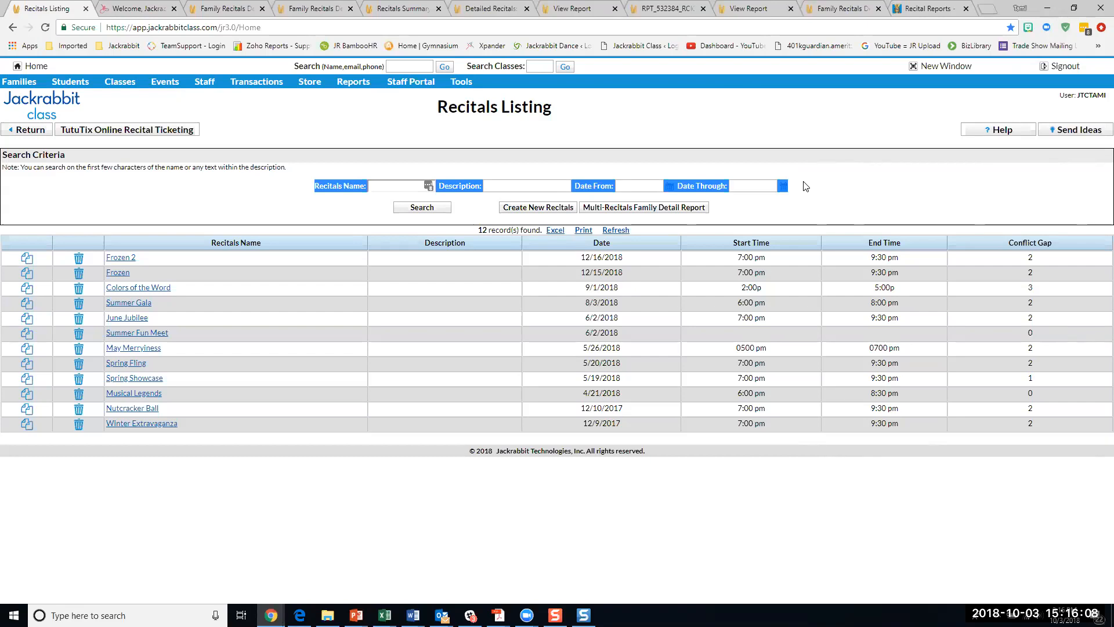
pyautogui.click(842, 193)
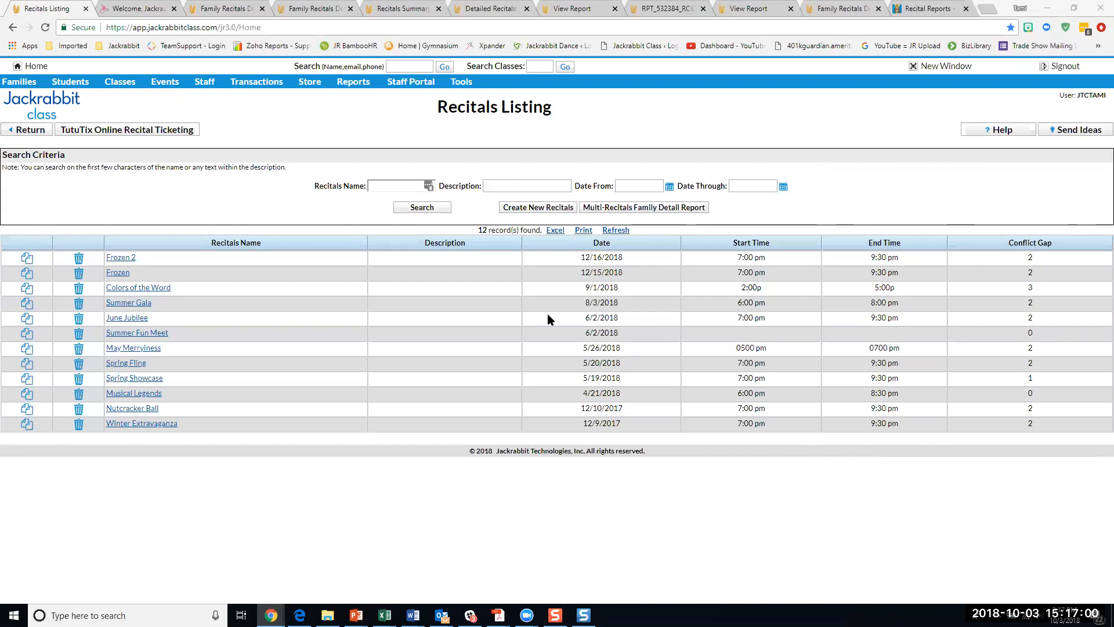
# Open the signed-in user's record from user management and show its User Permissions list.
pyautogui.moveTo(168, 86)
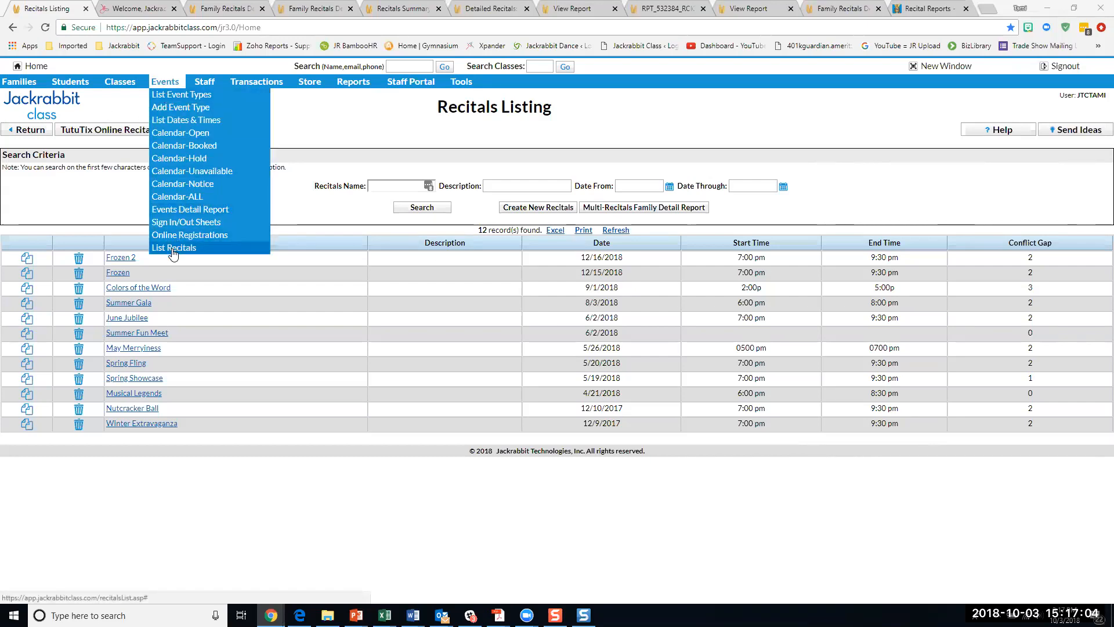
pyautogui.moveTo(461, 82)
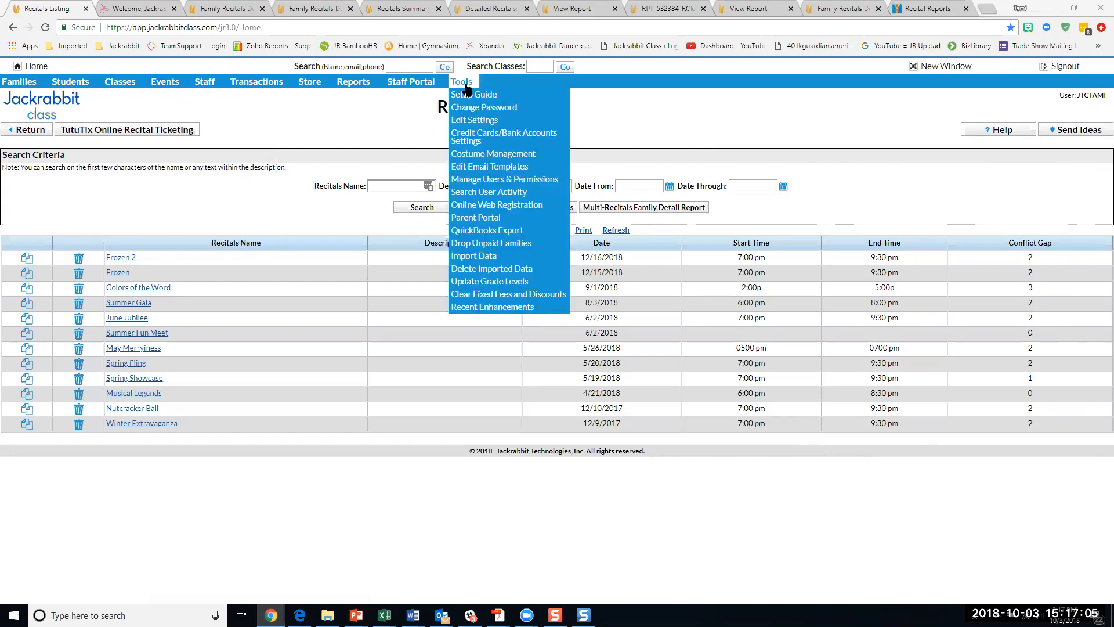
pyautogui.click(460, 122)
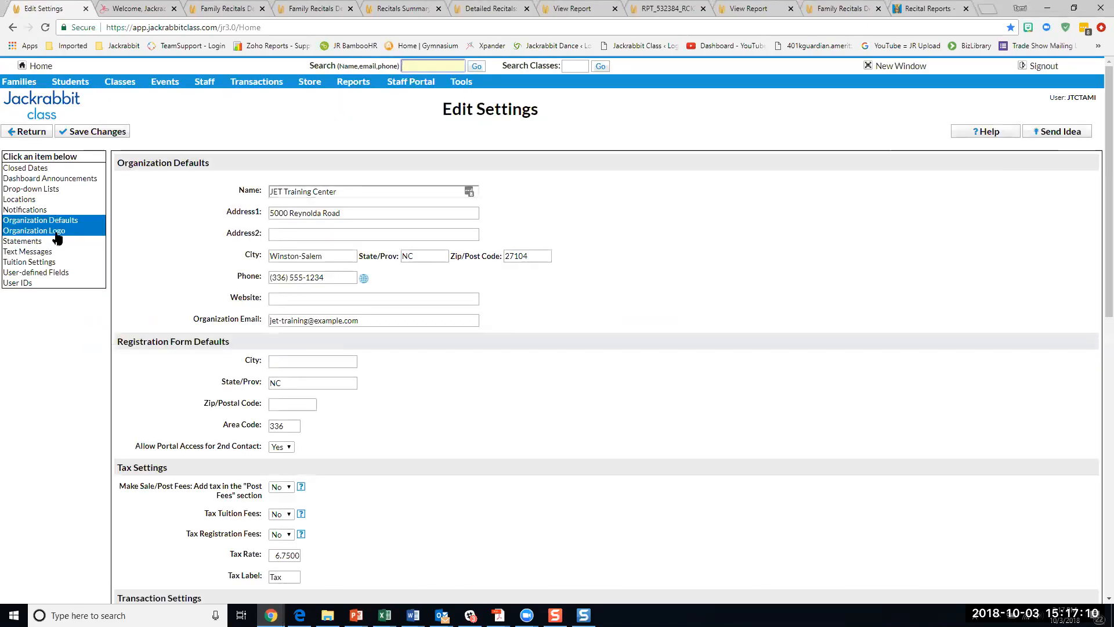
pyautogui.moveTo(464, 82)
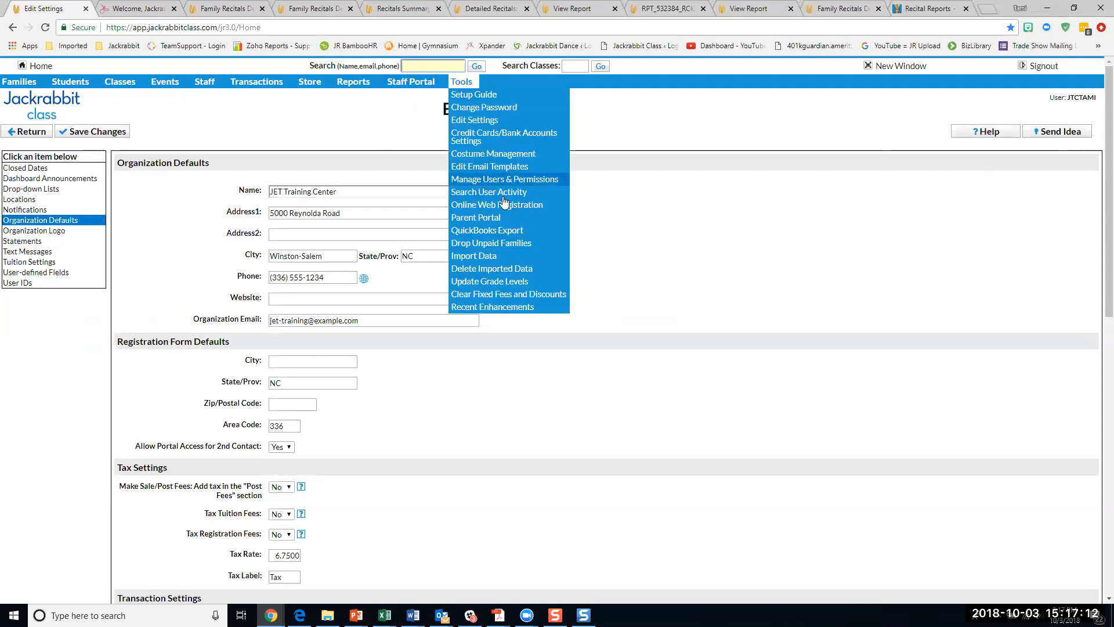
pyautogui.click(497, 181)
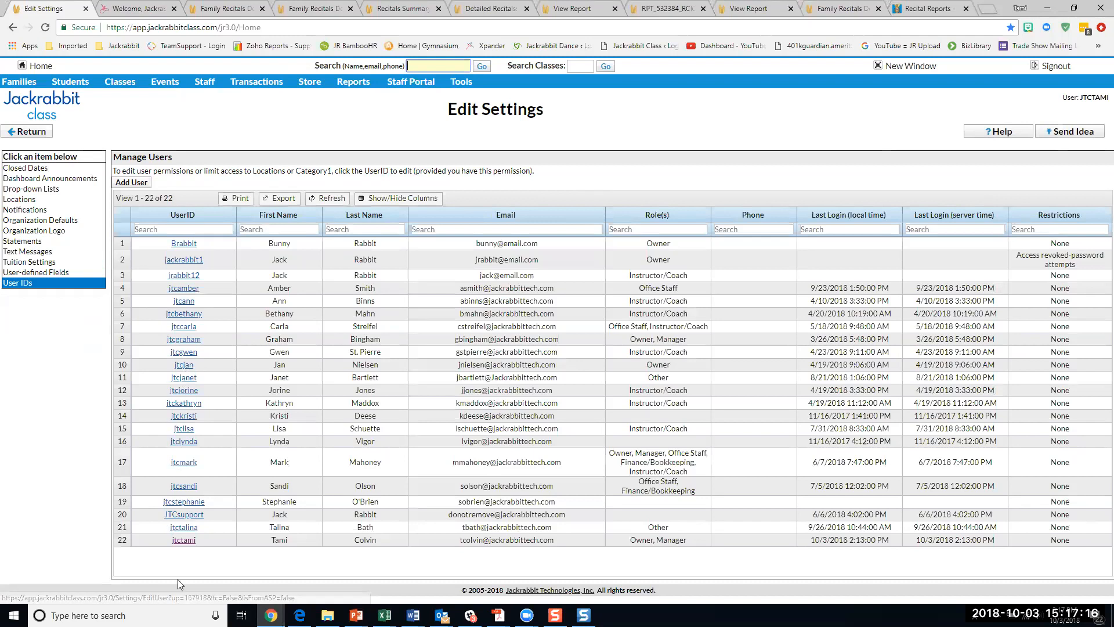
pyautogui.click(185, 541)
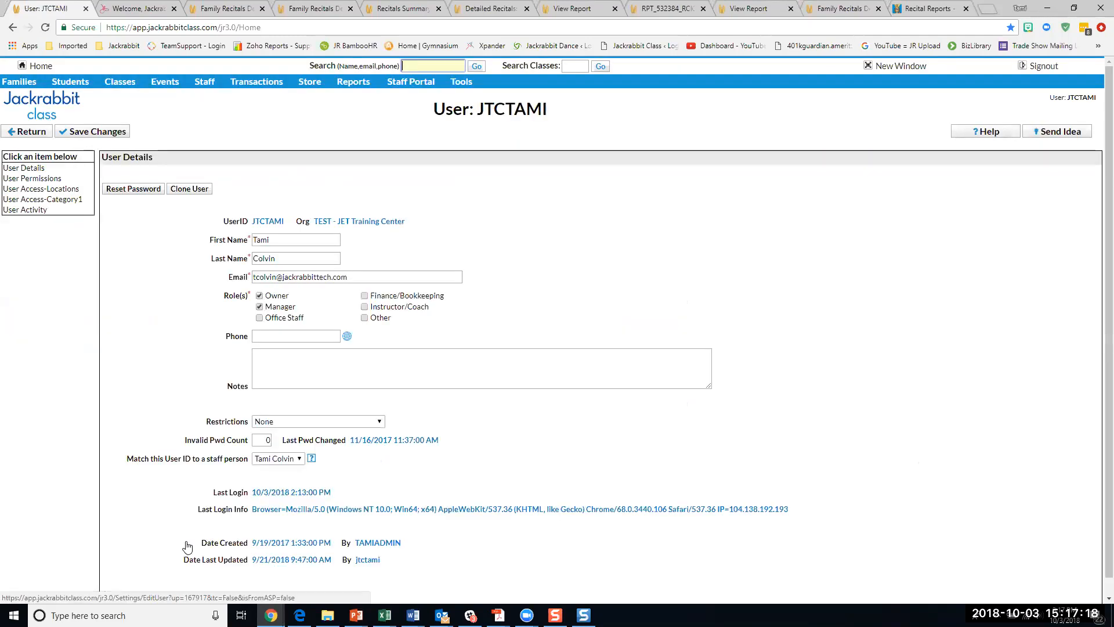
pyautogui.click(58, 180)
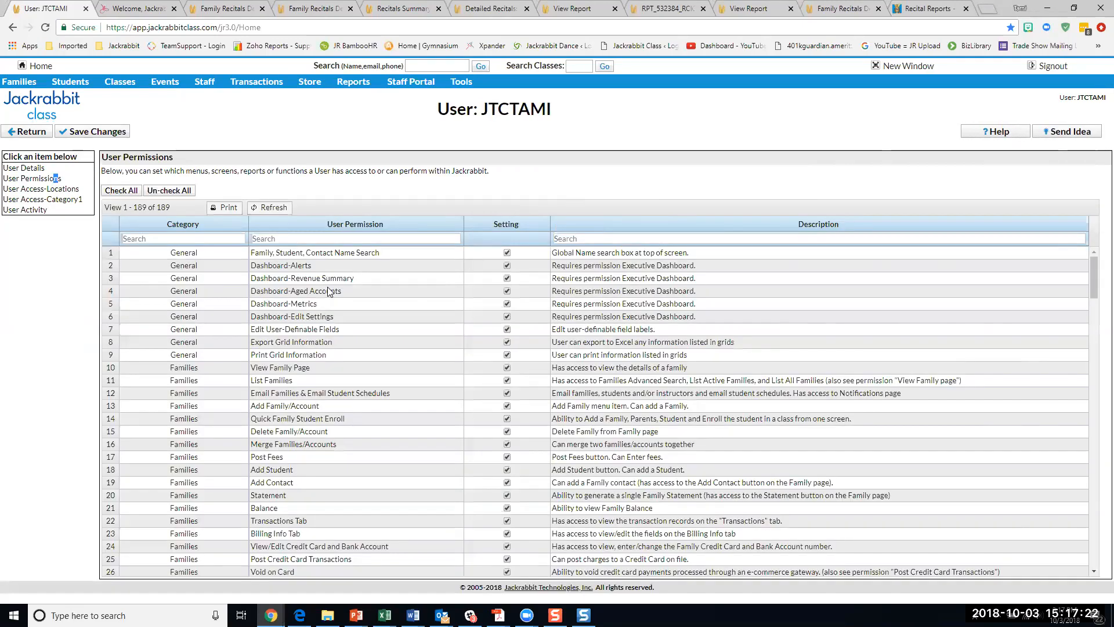
# Filter the user permissions by the description "recital" to review the recital-related permissions.
pyautogui.click(622, 241)
pyautogui.write('recti')
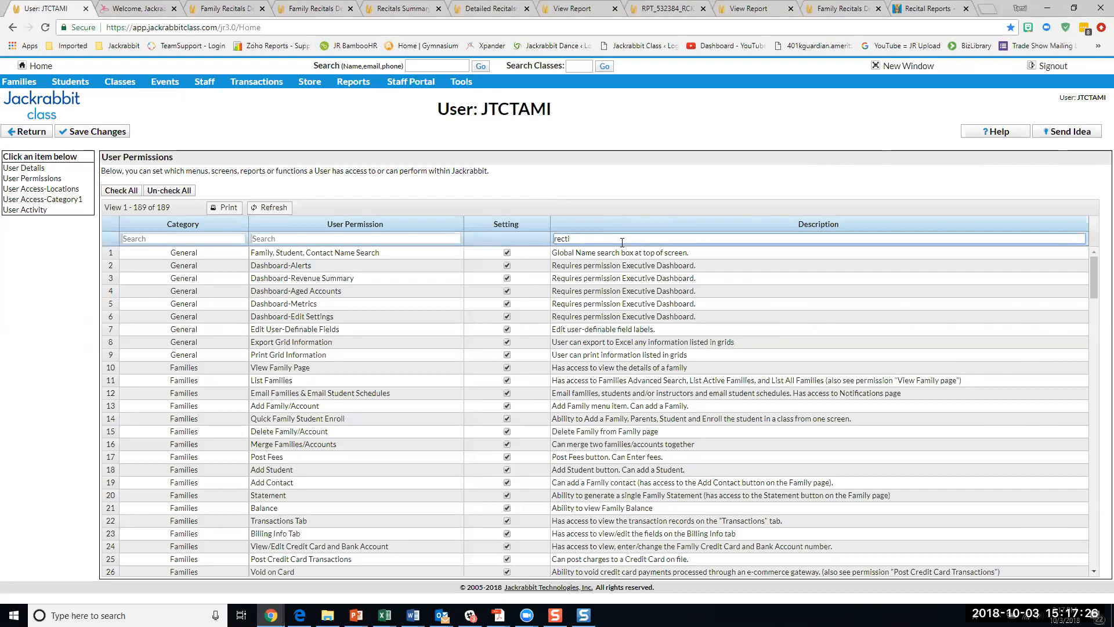
pyautogui.press('BackSpace')
pyautogui.press('BackSpace')
pyautogui.write('ital')
pyautogui.press('Return')
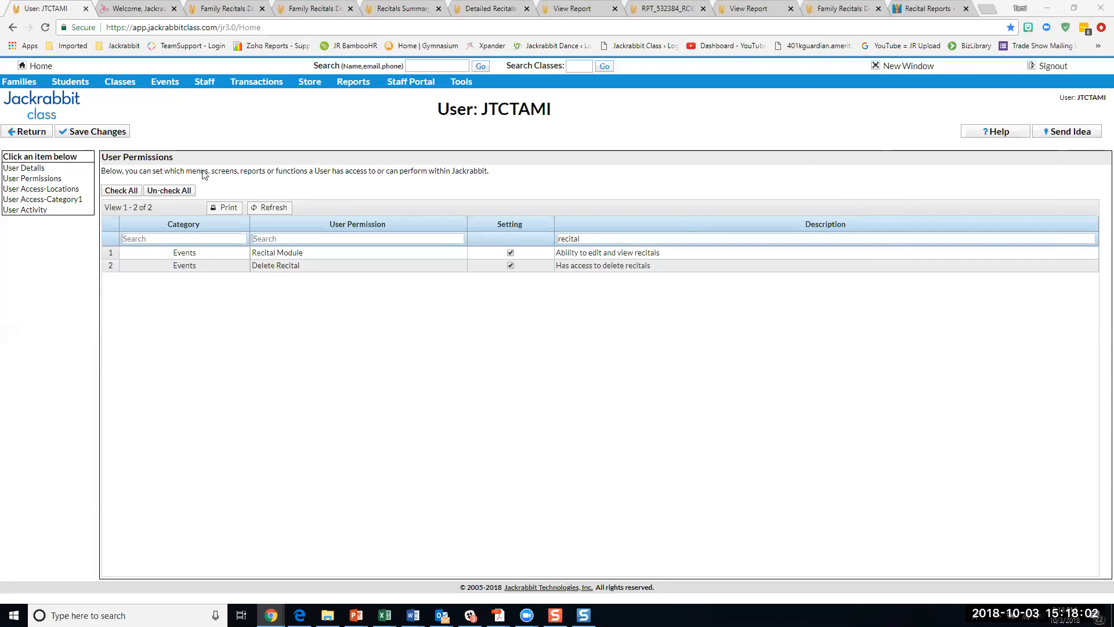
# Open the Nutcracker Ball recital, examine the Waltz of the Snowflakes performance name and song fields, and close it without saving.
pyautogui.moveTo(168, 84)
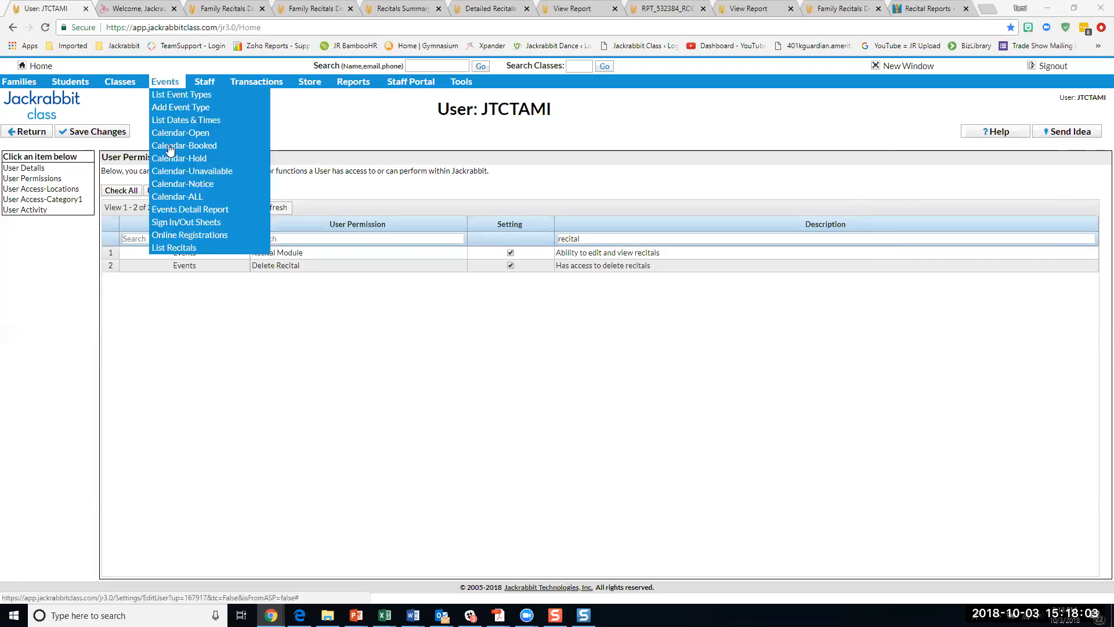
pyautogui.click(161, 246)
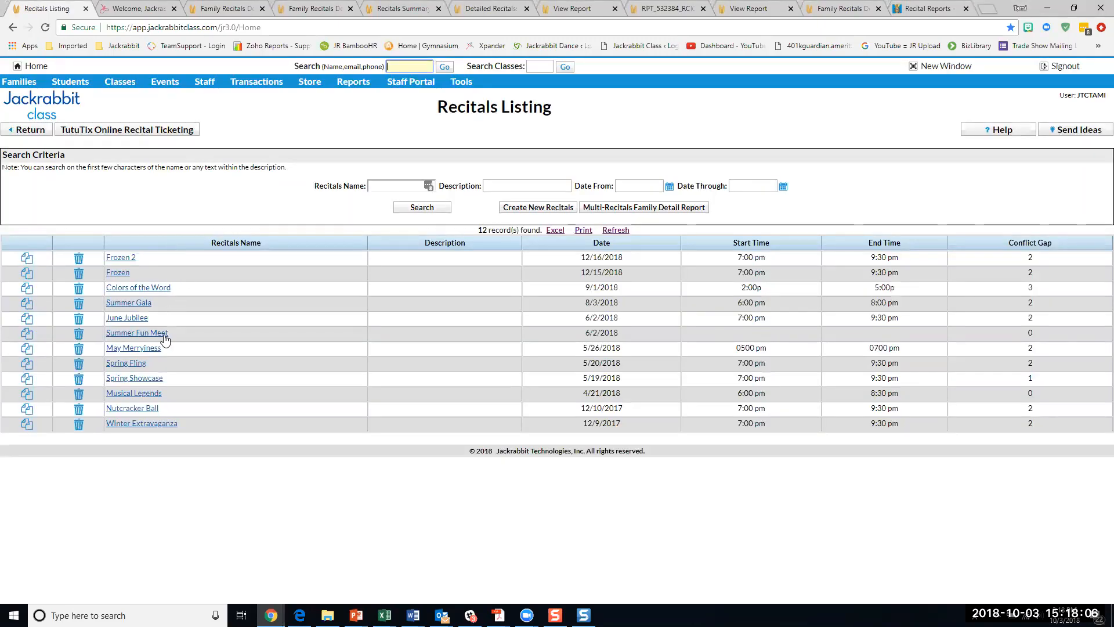
pyautogui.click(149, 409)
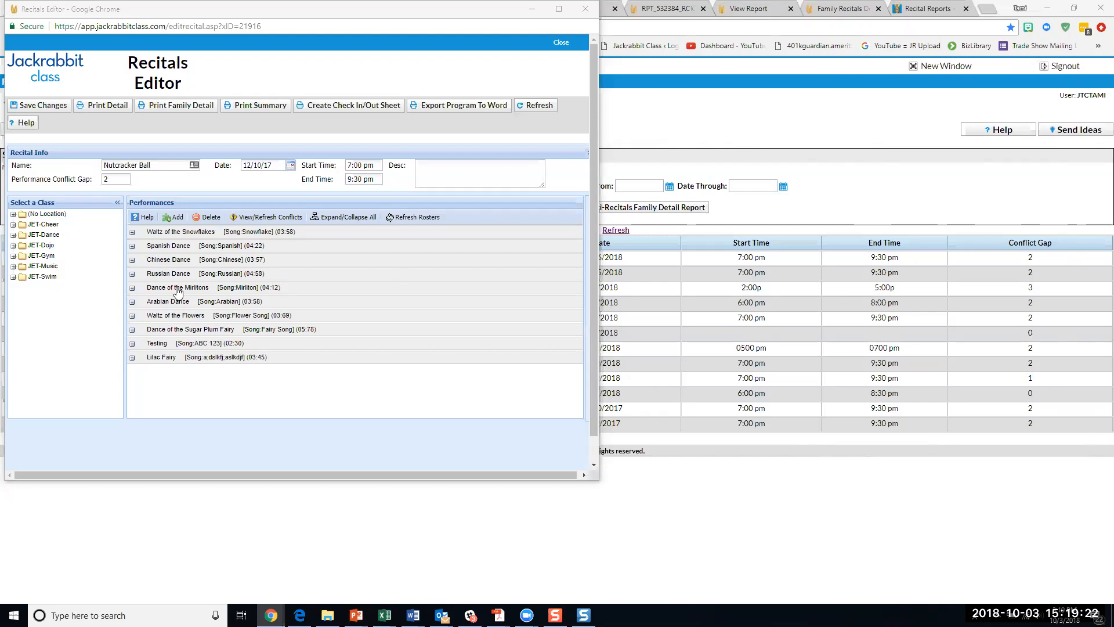
pyautogui.click(170, 234)
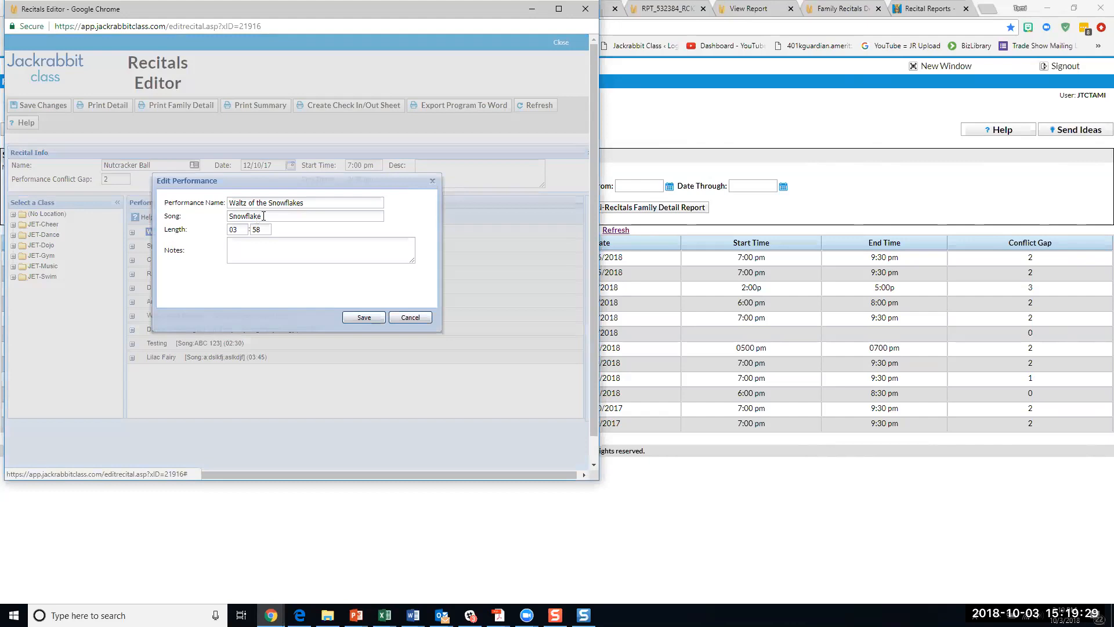
pyautogui.doubleClick(263, 216)
pyautogui.moveTo(189, 215); pyautogui.dragTo(159, 225)
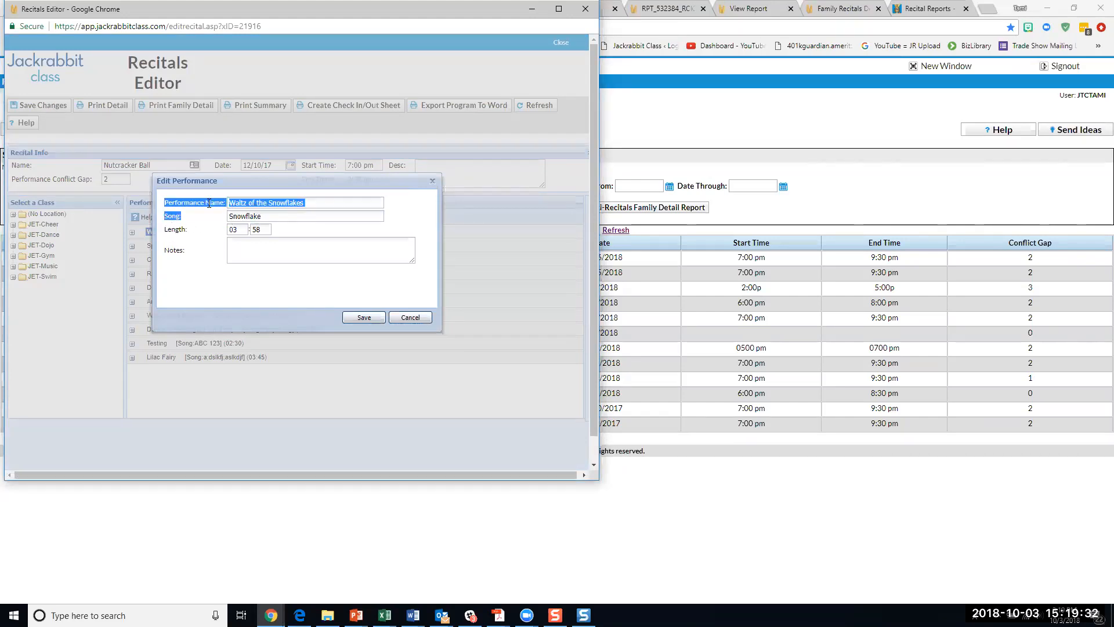
pyautogui.click(409, 318)
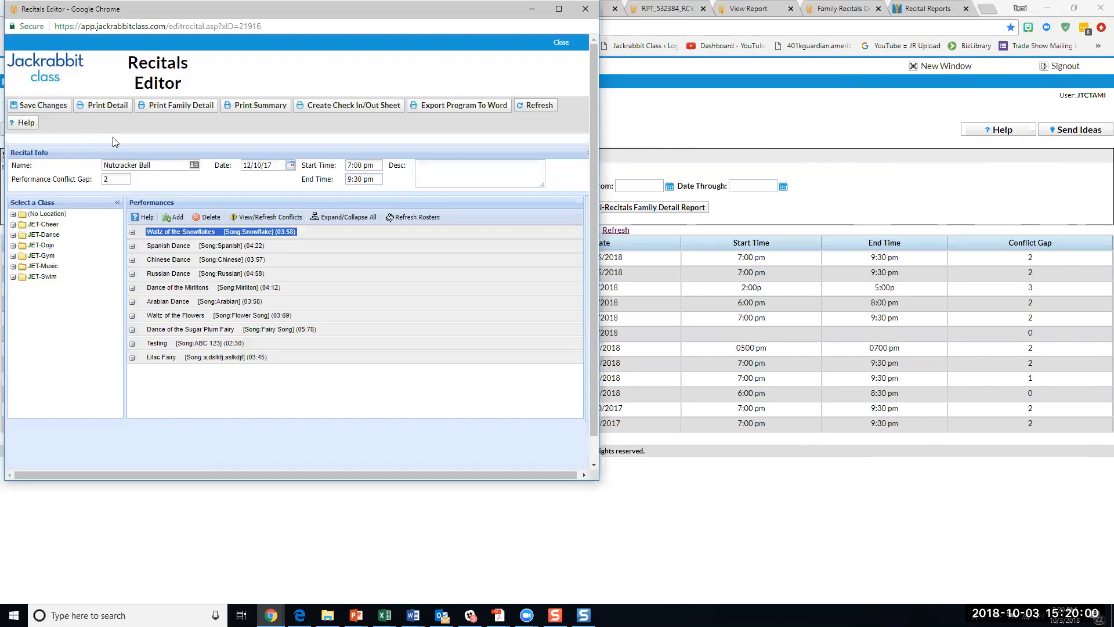
pyautogui.click(585, 10)
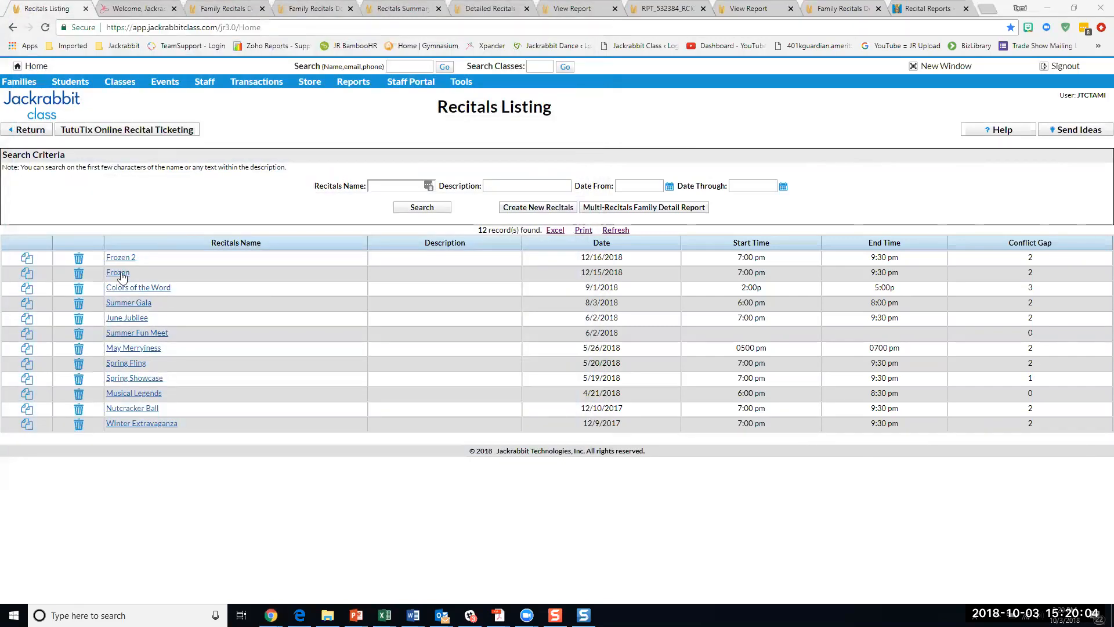
# Open the Frozen recital's check in/out sheet settings and set the display order to Group by Performance, alphabetically by Last Name, First Name.
pyautogui.click(119, 272)
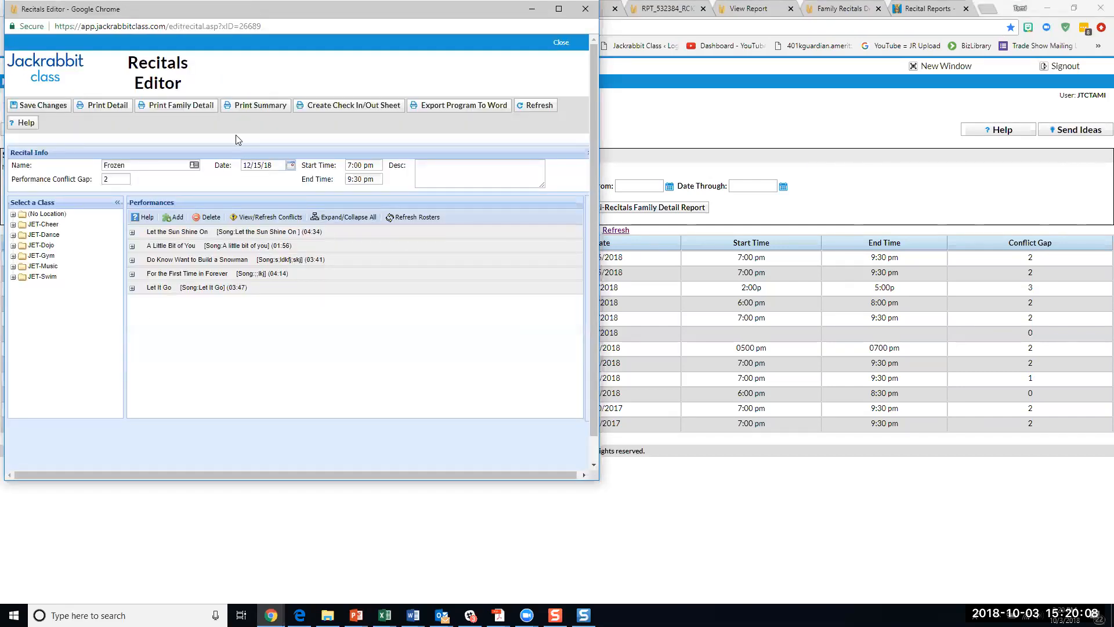
pyautogui.click(323, 106)
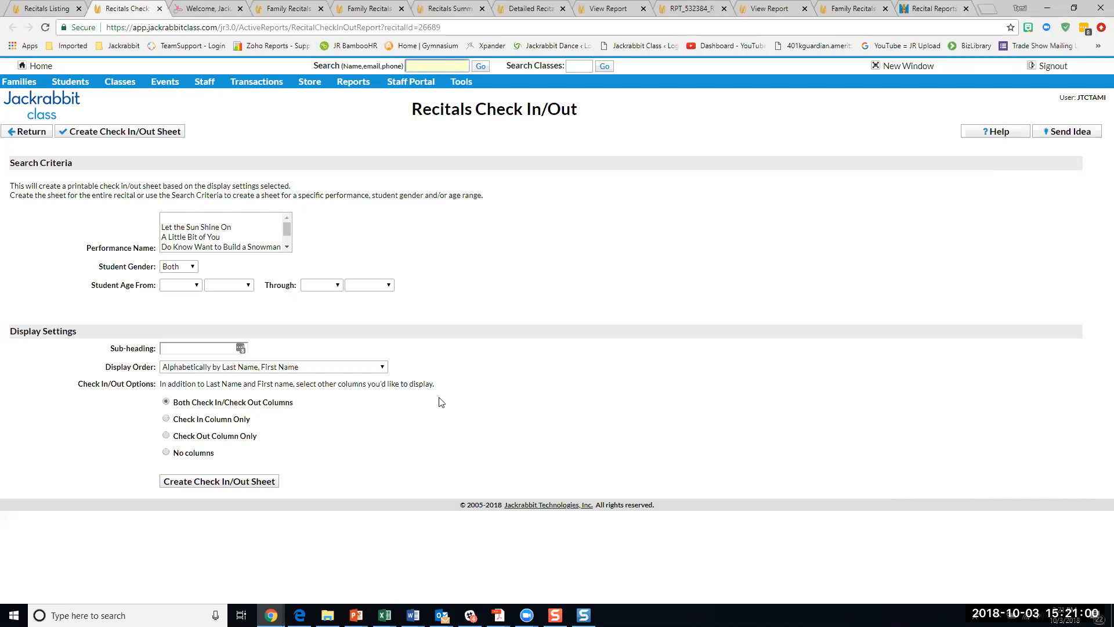
pyautogui.click(381, 366)
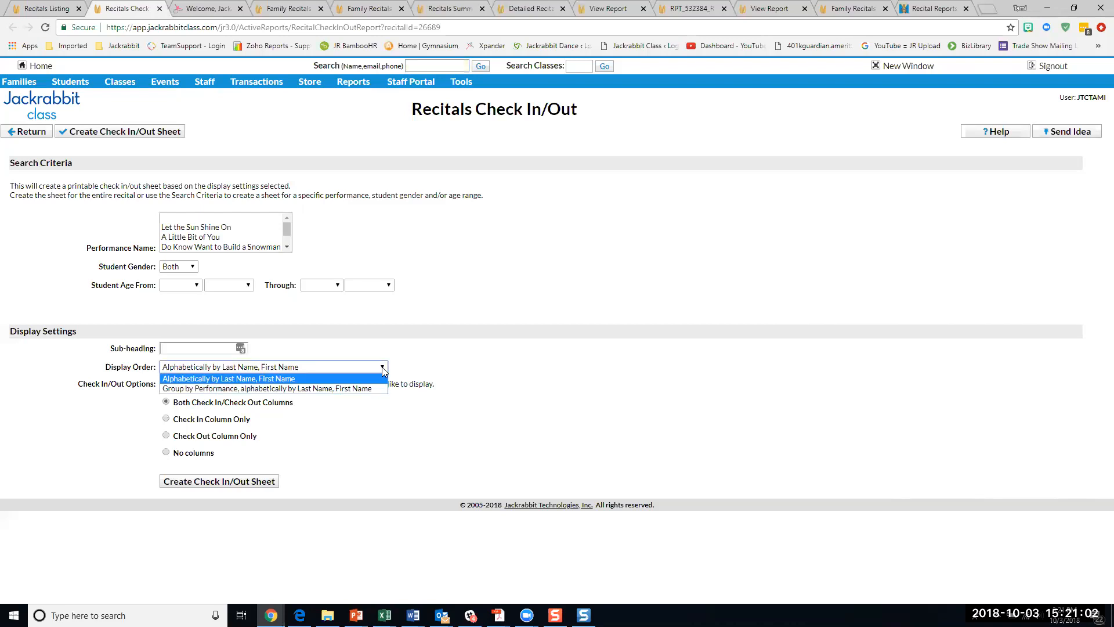
pyautogui.click(376, 389)
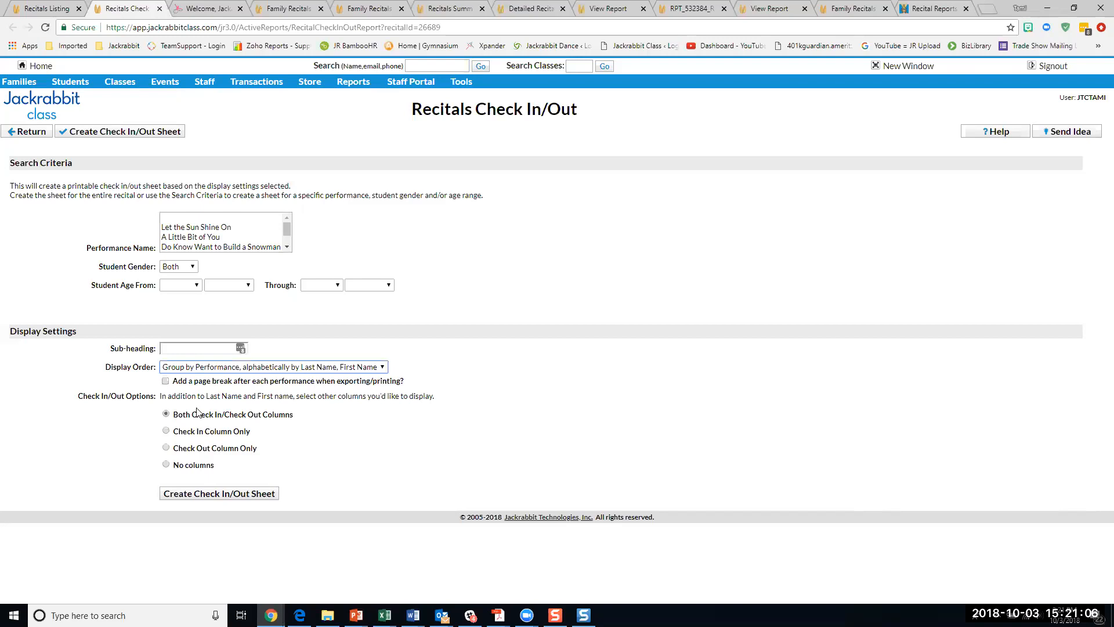
# Limit the check in/out sheet's search criteria to the performance "Do Know Want to Build a Snowman".
pyautogui.click(215, 228)
pyautogui.click(209, 238)
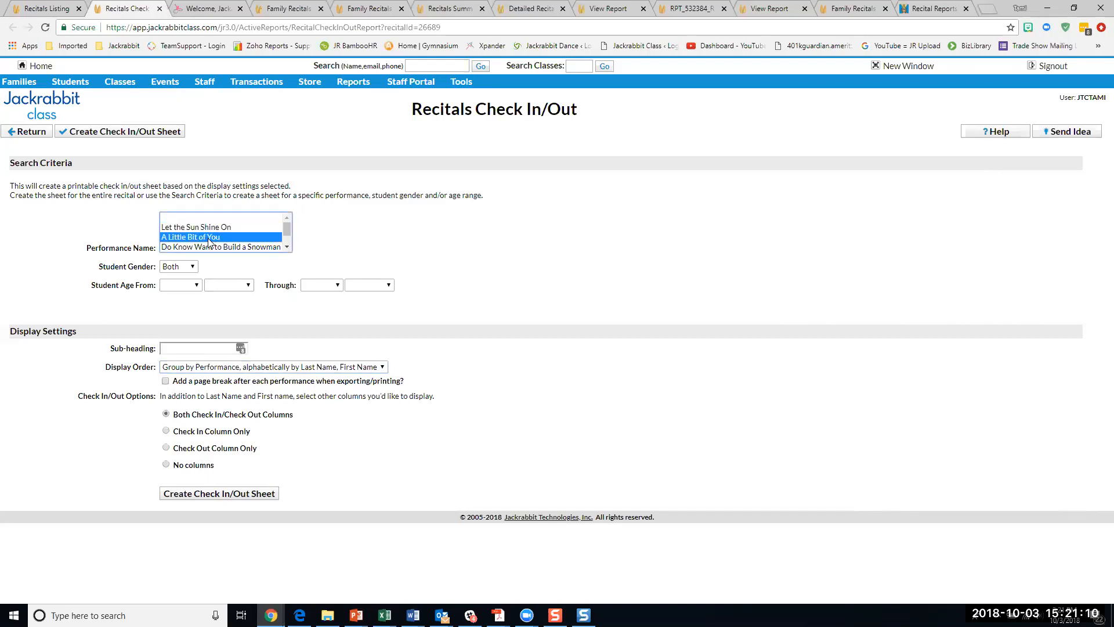
pyautogui.click(206, 246)
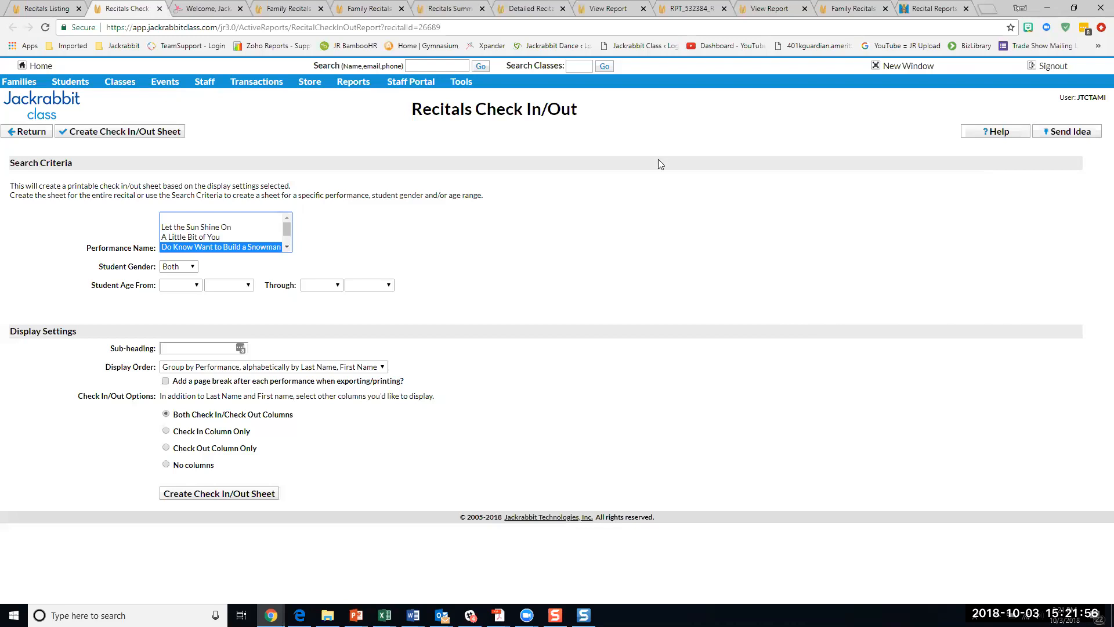
# Return to the recitals listing and open the Frozen recital in the Recitals Editor.
pyautogui.moveTo(166, 82)
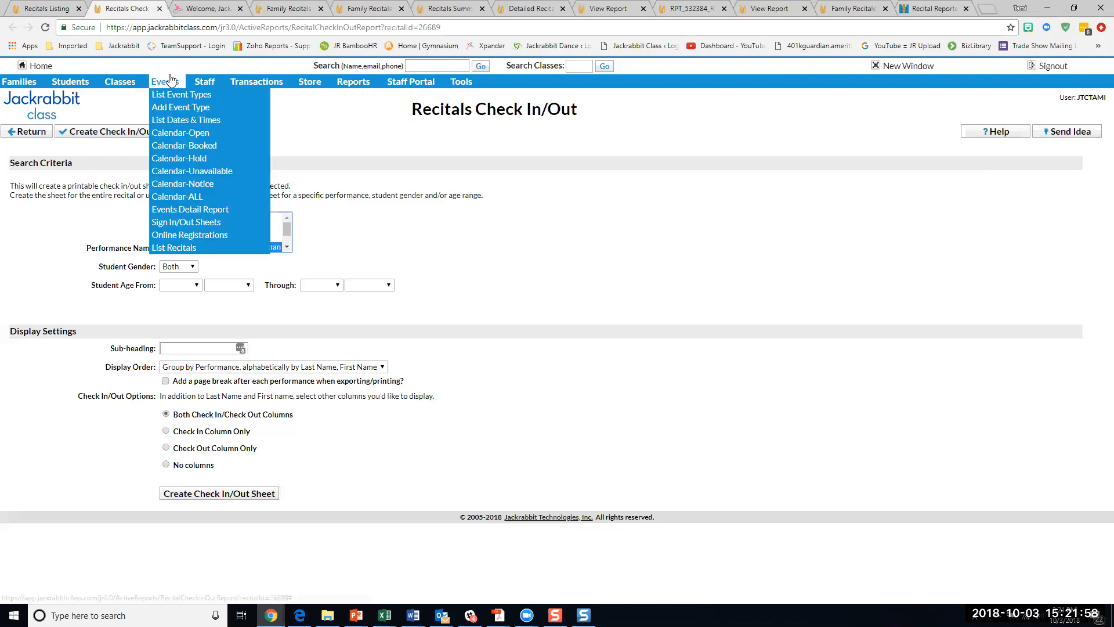
pyautogui.click(186, 249)
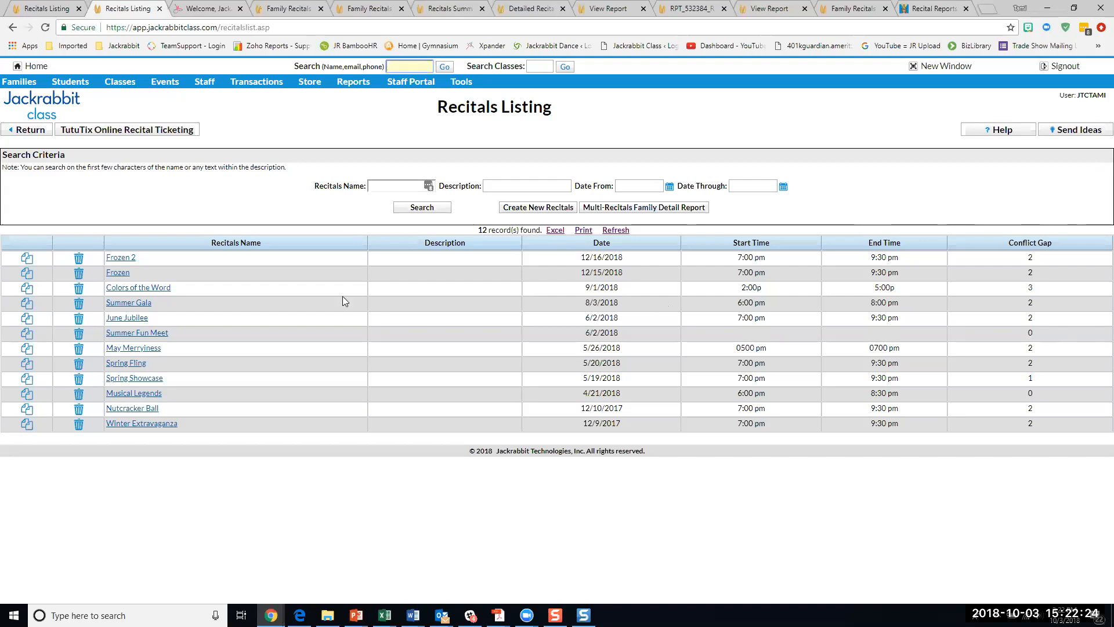
pyautogui.click(122, 272)
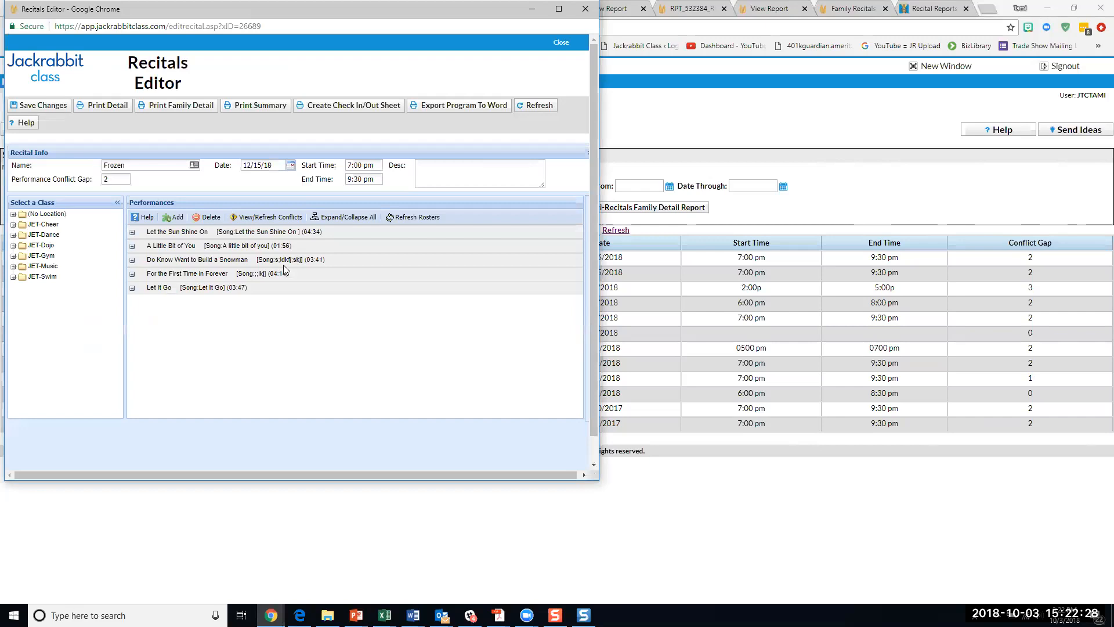
# Create a check in/out sheet for the Frozen recital limited to the performance "A Little Bit of You".
pyautogui.click(335, 105)
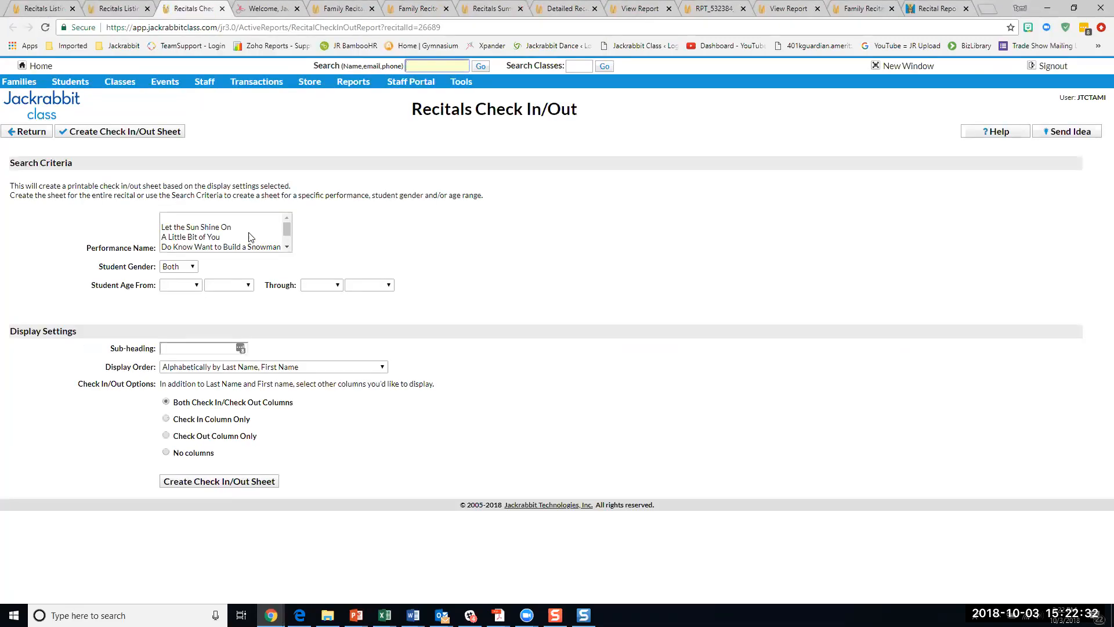
pyautogui.click(200, 221)
pyautogui.click(201, 237)
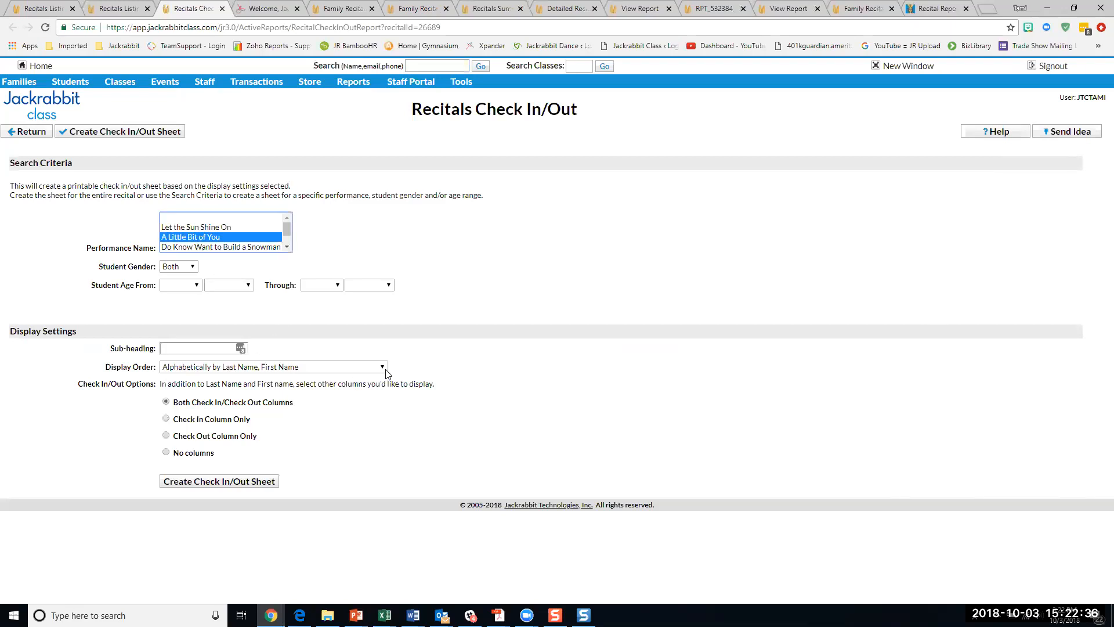
pyautogui.click(382, 367)
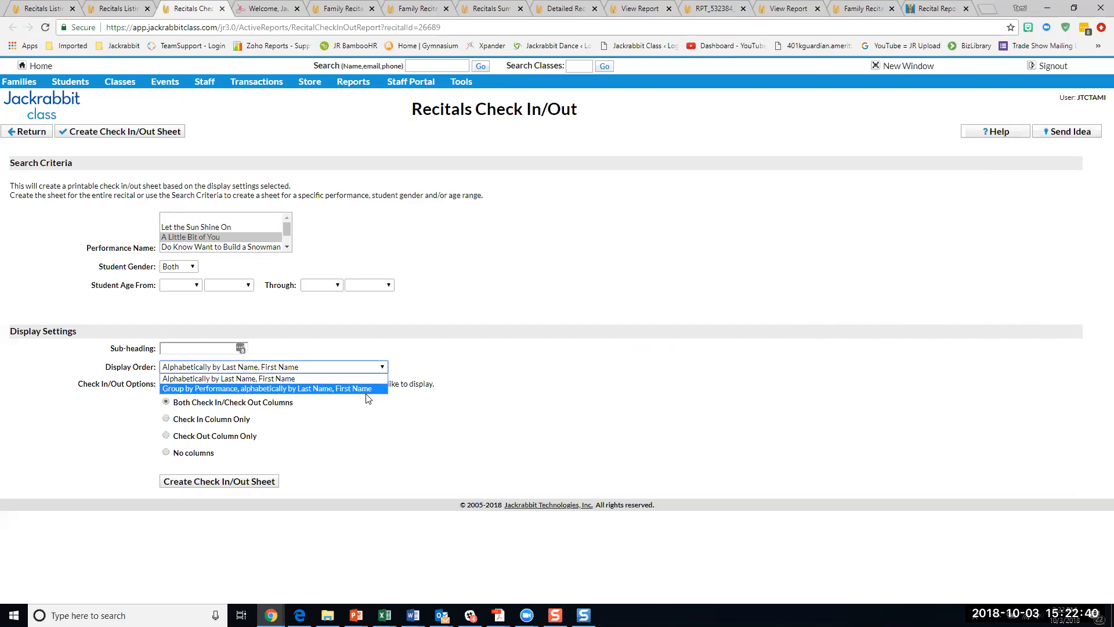
pyautogui.click(229, 485)
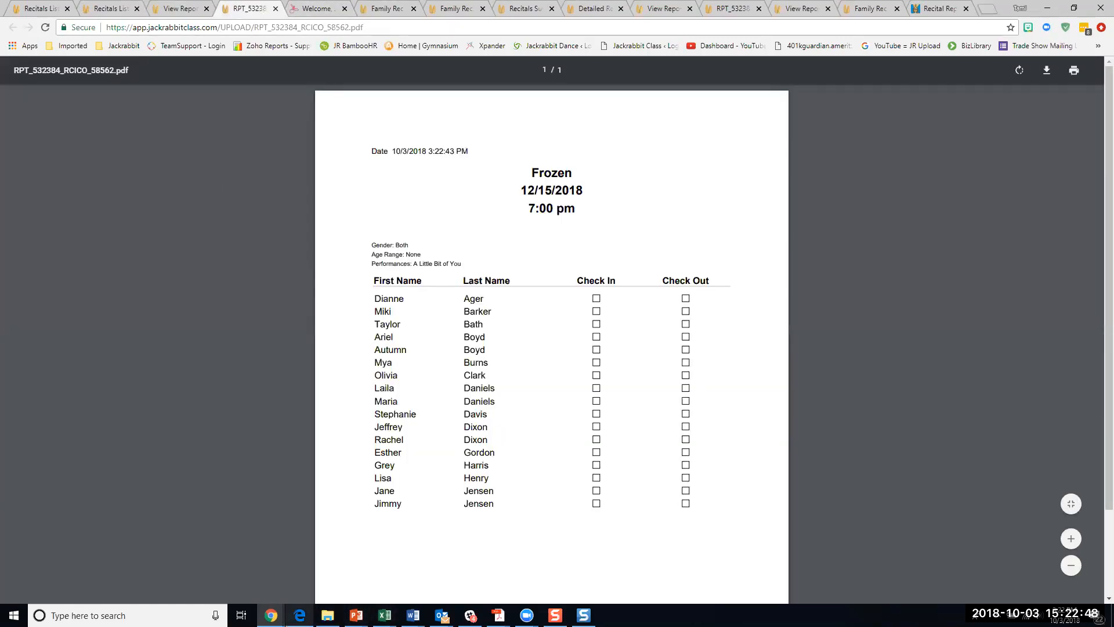
# Create a Frozen check in/out sheet for all performances, displayed as Group by Performance, alphabetically by Last Name, First Name, and review it.
pyautogui.moveTo(498, 615)
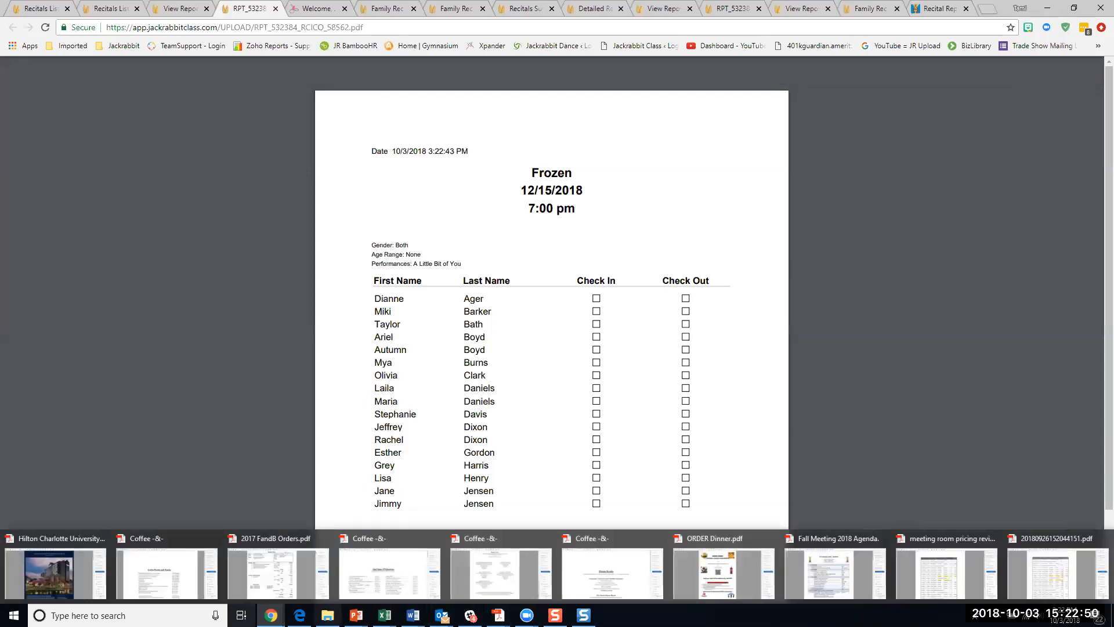
pyautogui.moveTo(270, 615)
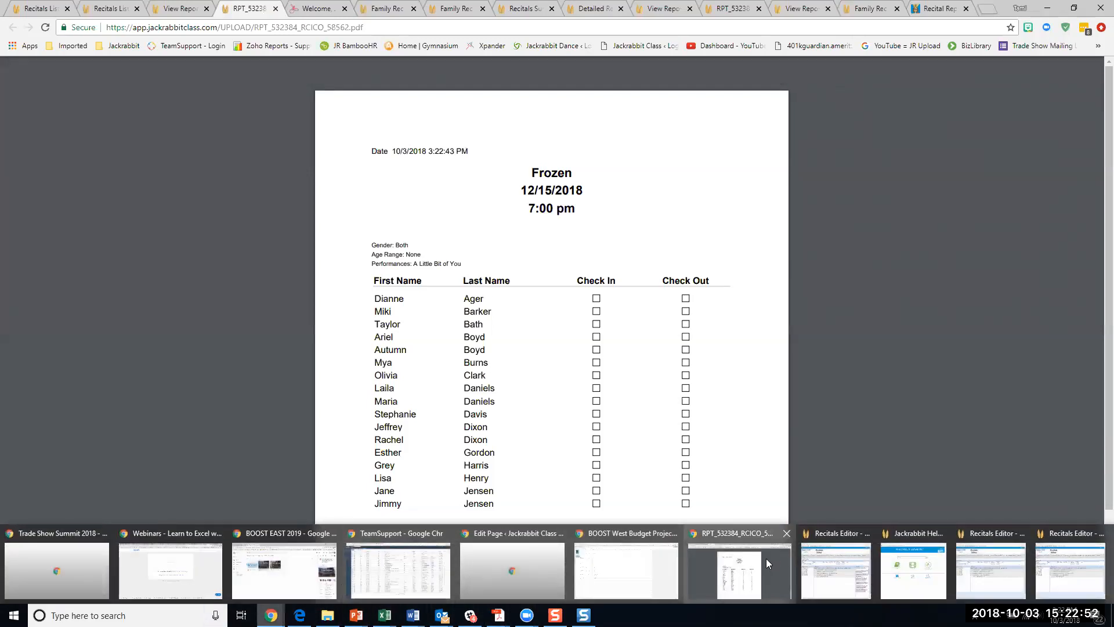
pyautogui.click(1057, 563)
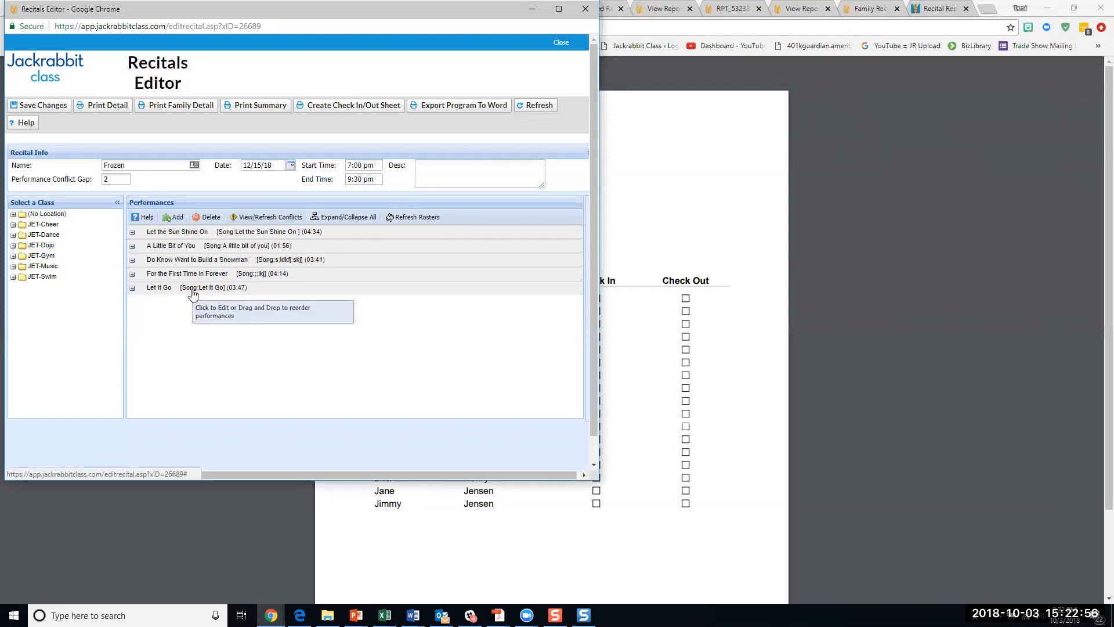
pyautogui.click(351, 106)
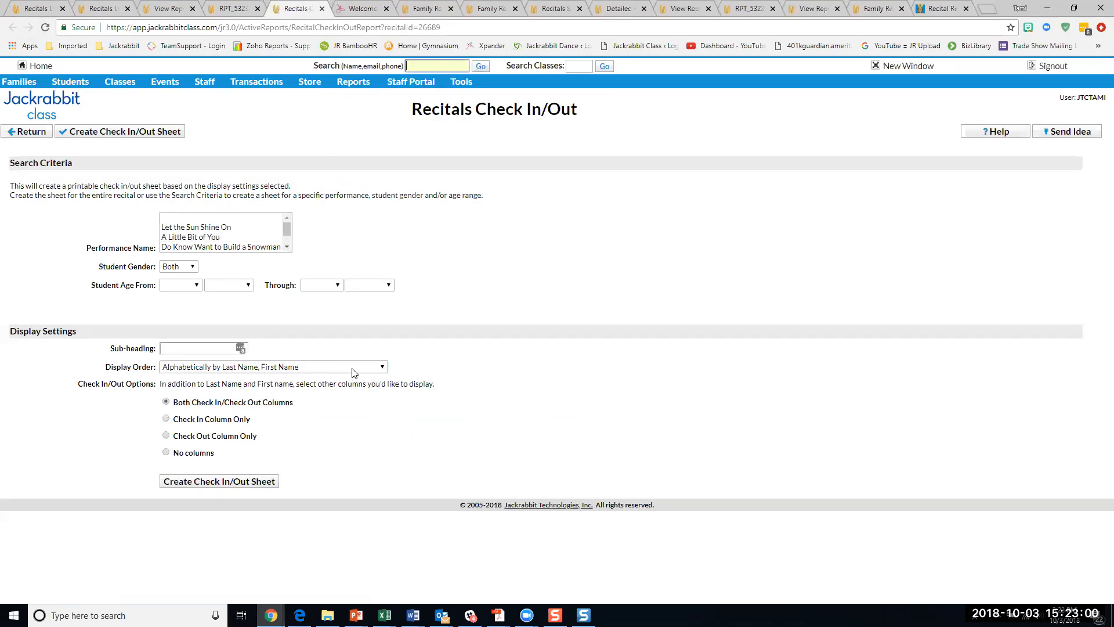
pyautogui.click(383, 367)
pyautogui.click(364, 387)
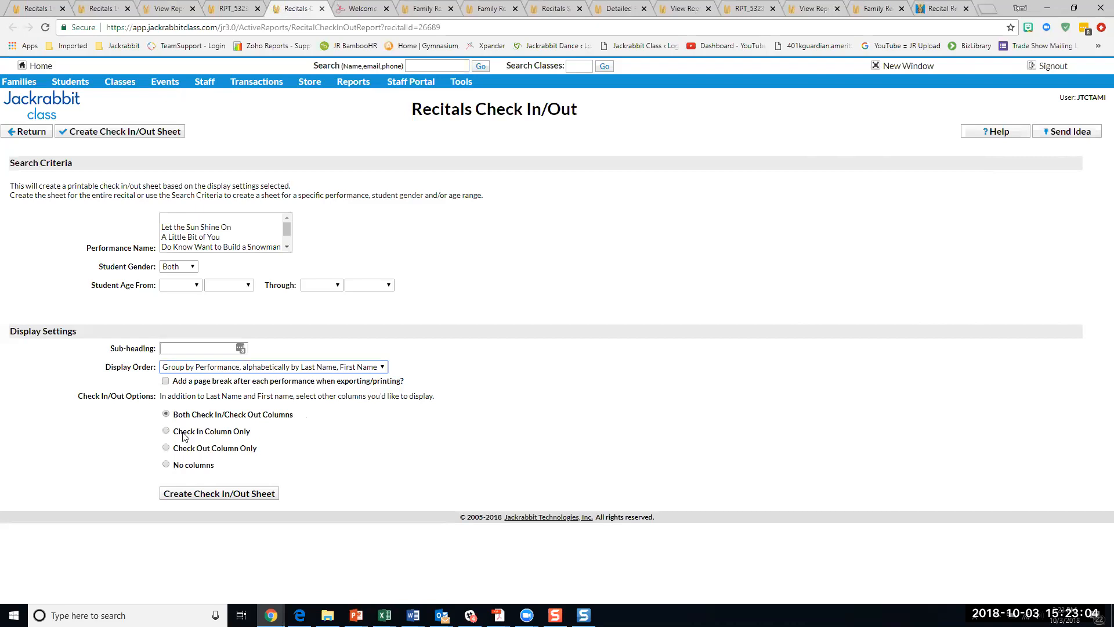
pyautogui.click(195, 498)
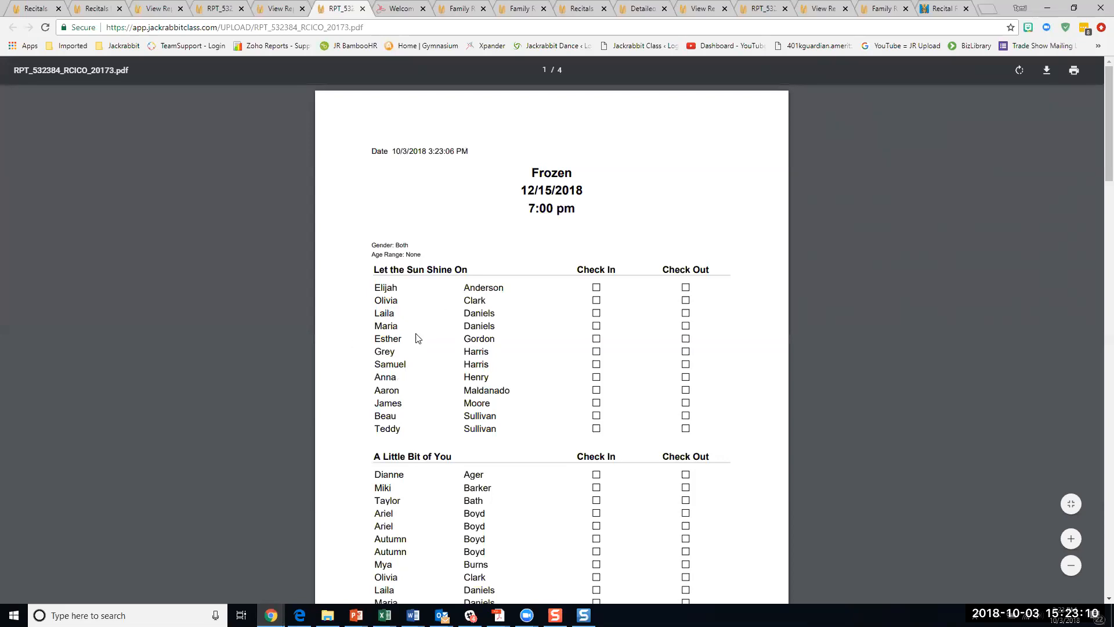
pyautogui.scroll(-1, 423, 366)
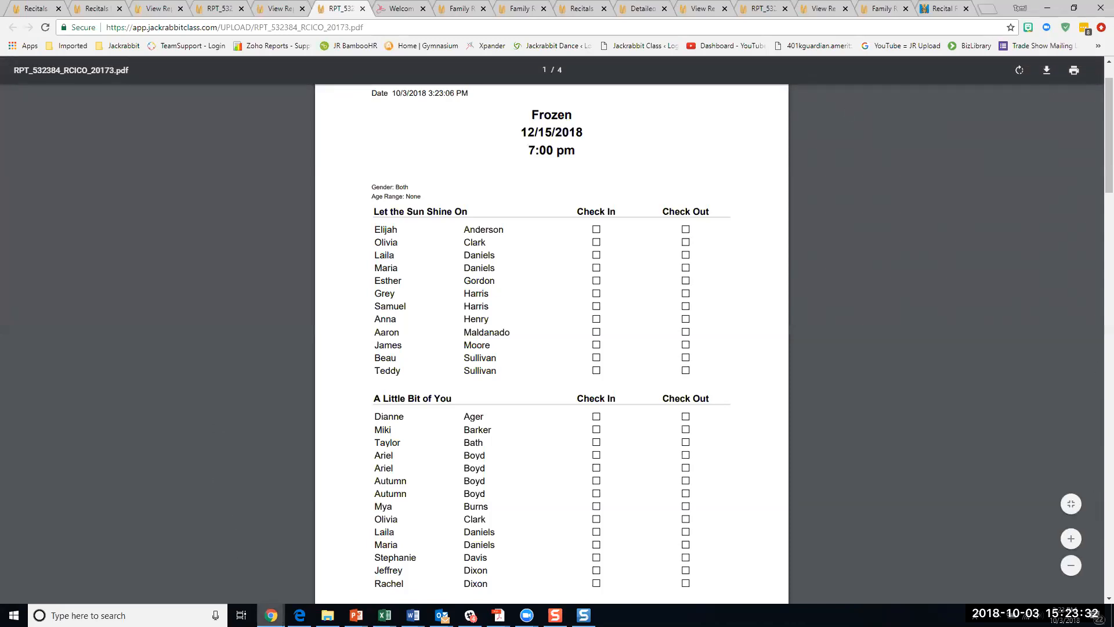
# Return to the Frozen recital in the Recitals Editor, refresh its rosters, and close the editor.
pyautogui.click(271, 615)
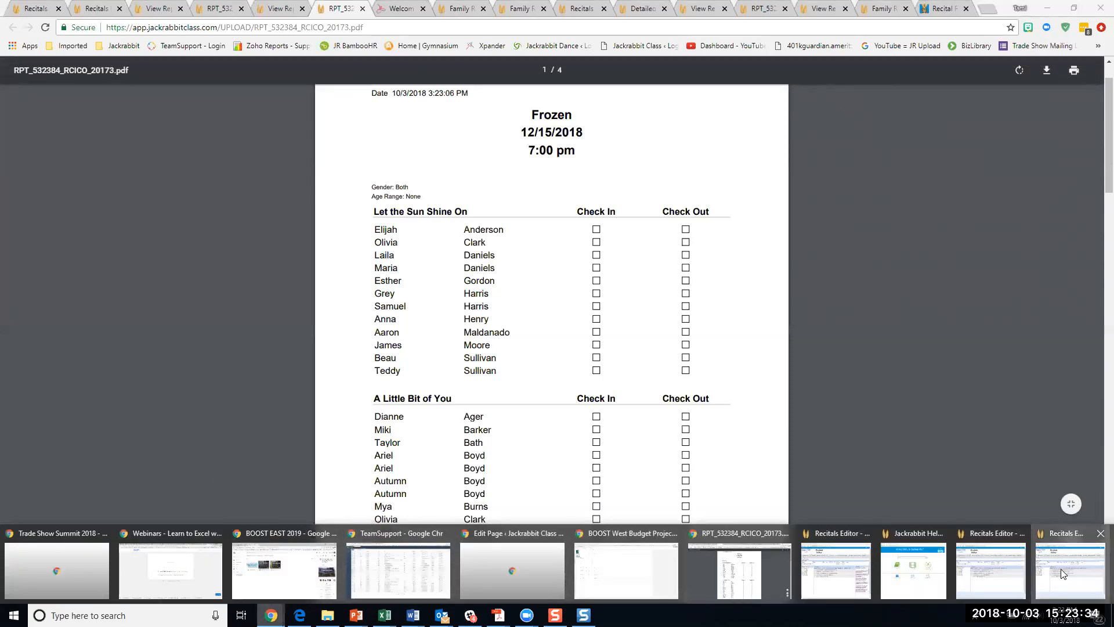
pyautogui.click(1039, 557)
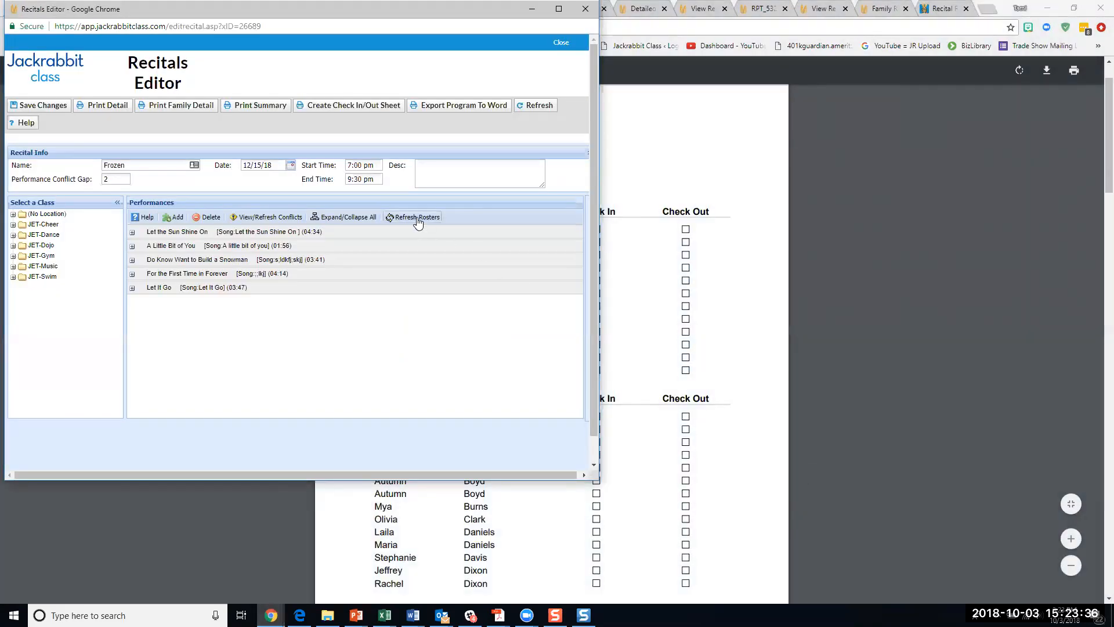
pyautogui.click(415, 220)
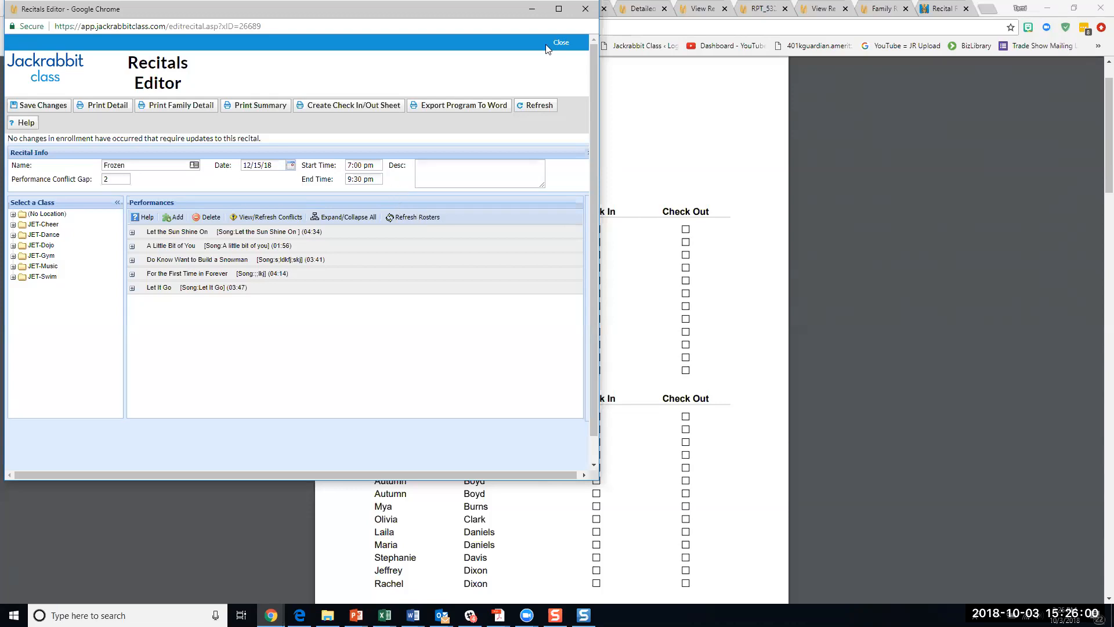
pyautogui.click(585, 9)
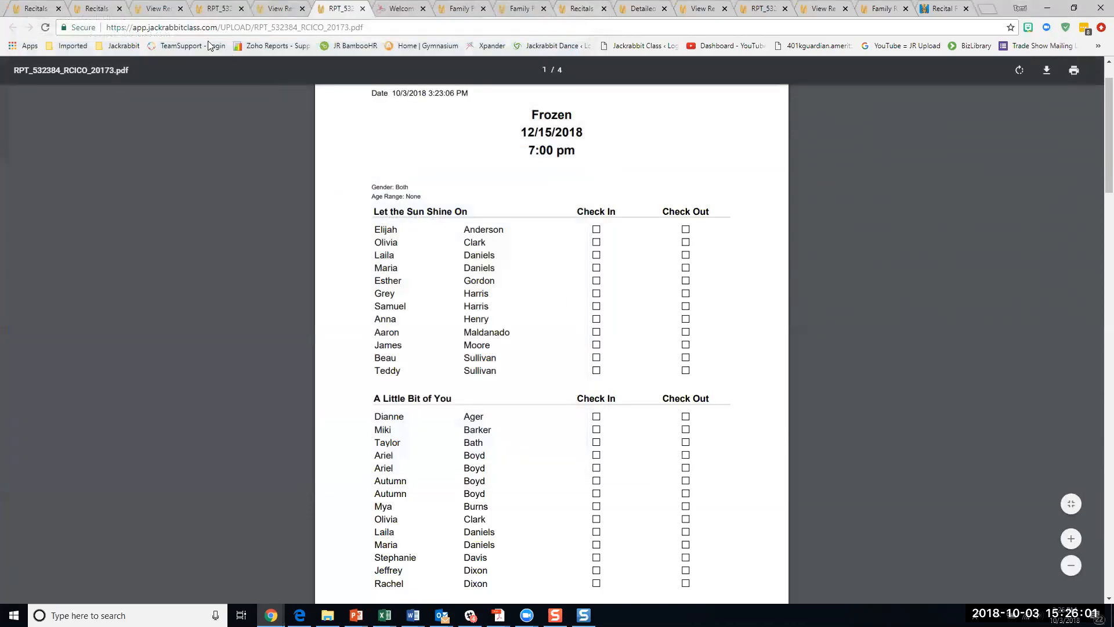
# From the recitals listing, examine the date range options of the Multi-Recitals Family Detail Report and cancel without running it.
pyautogui.click(36, 8)
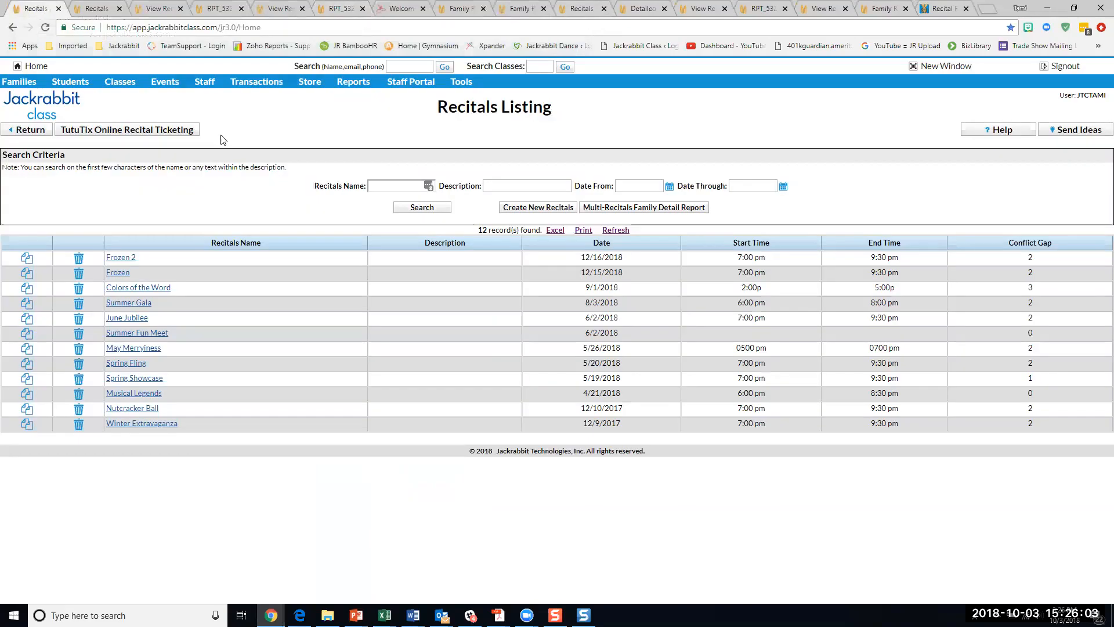
pyautogui.click(632, 208)
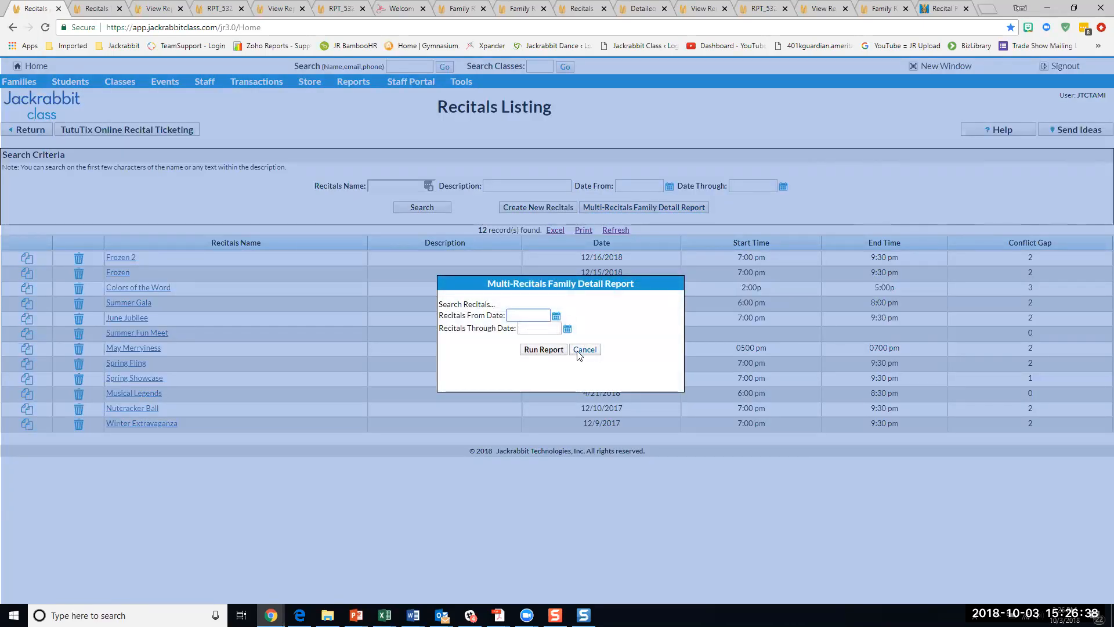
pyautogui.click(583, 350)
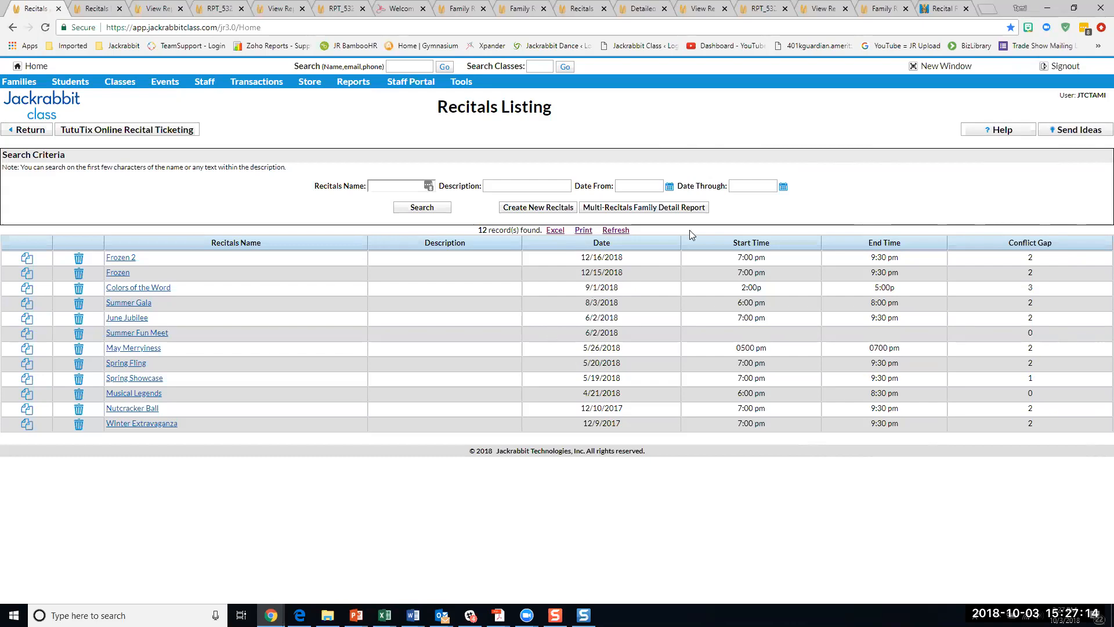
# Search the Jackrabbit Help Center for "recitals" and look through the resulting articles.
pyautogui.click(998, 133)
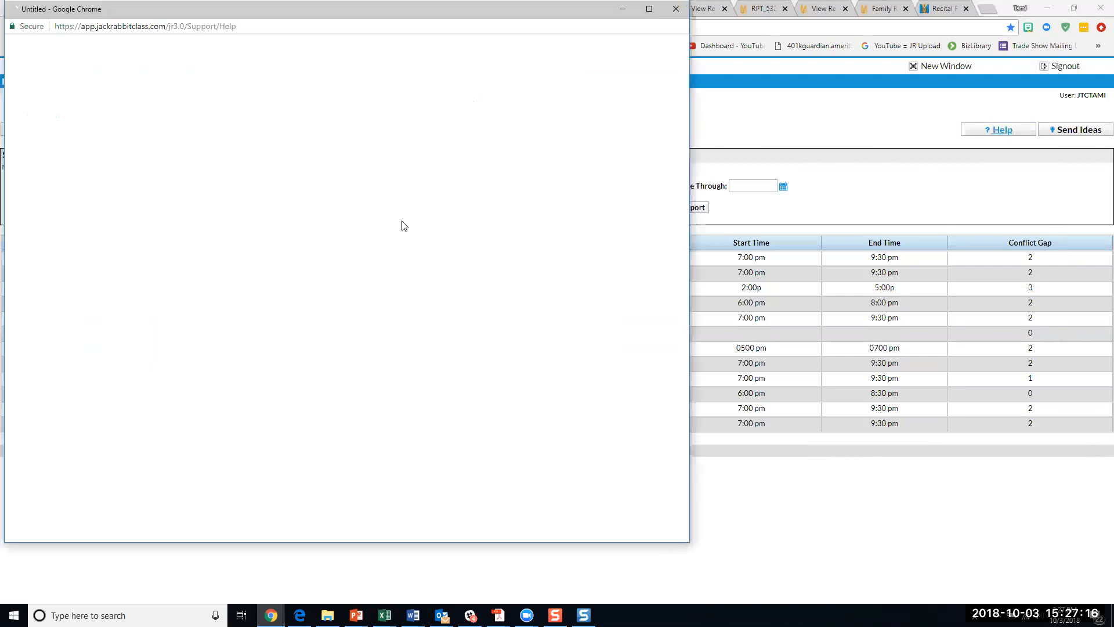
pyautogui.click(333, 142)
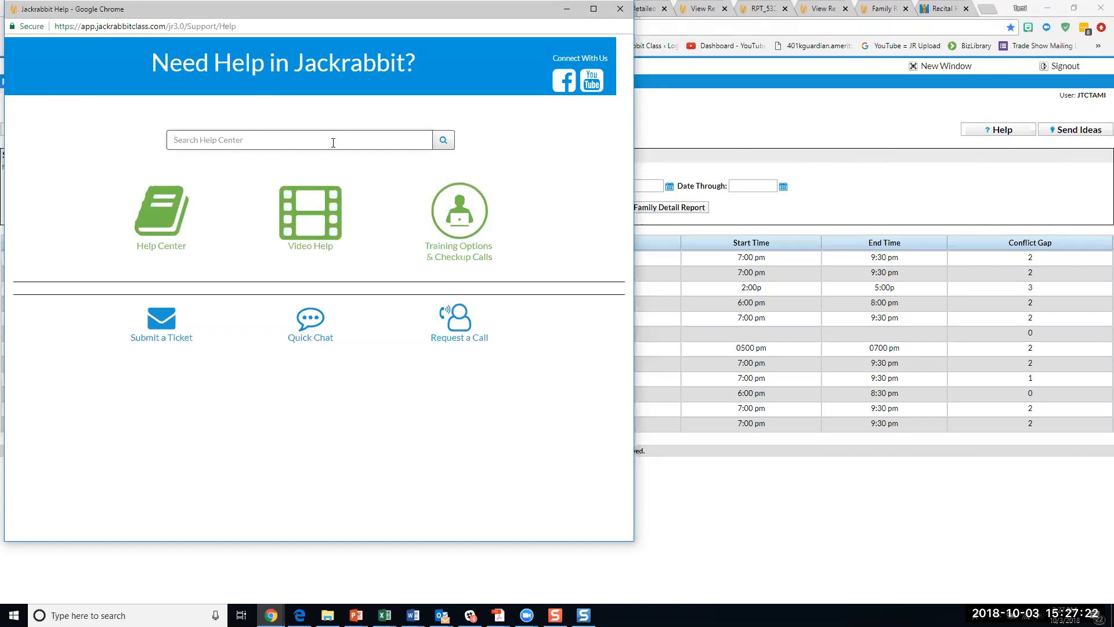
pyautogui.write('recitals')
pyautogui.press('Return')
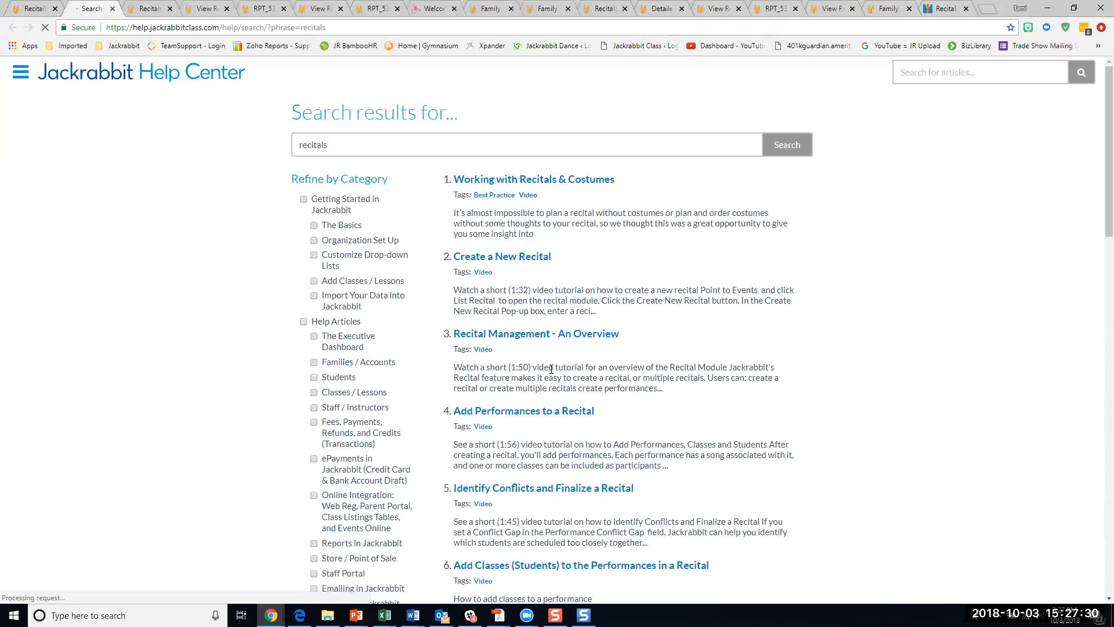
pyautogui.scroll(-1, 551, 377)
pyautogui.scroll(-1, 551, 378)
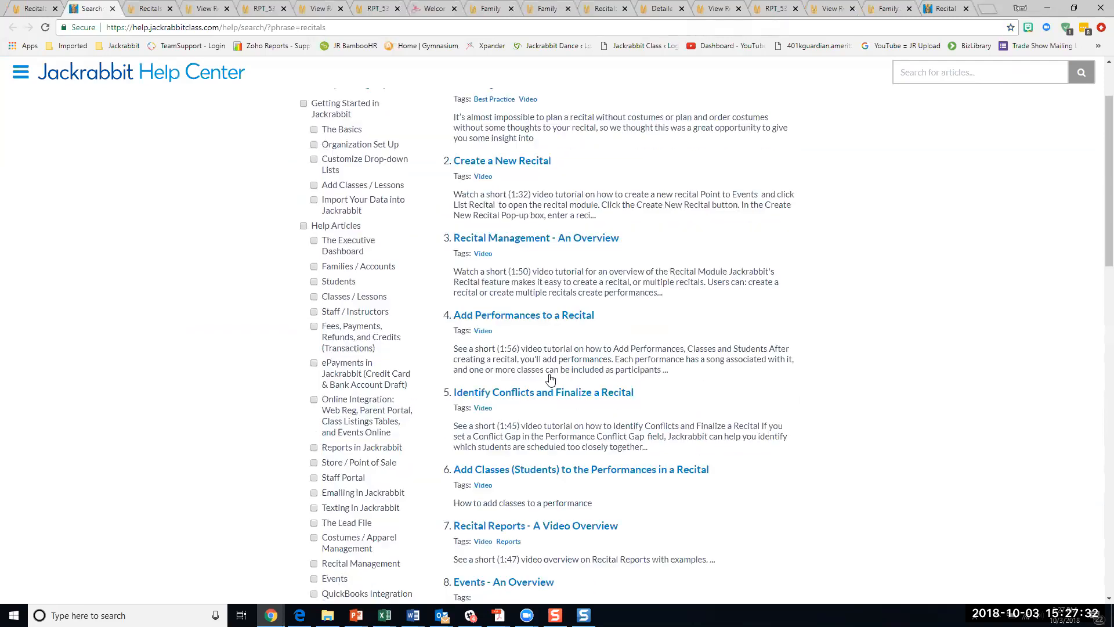
pyautogui.scroll(-2, 557, 464)
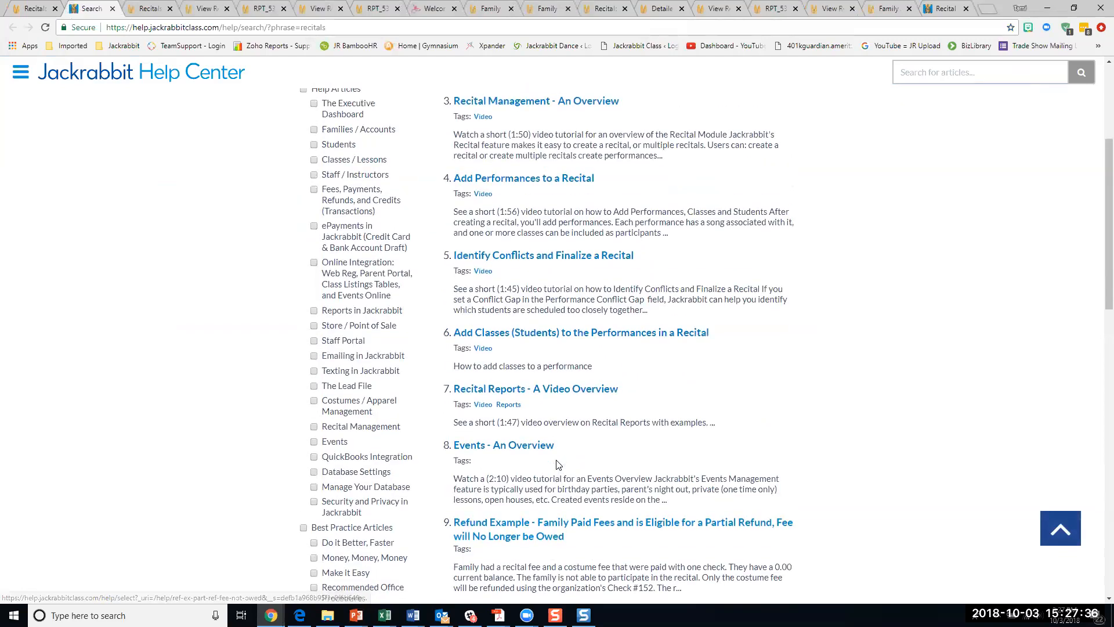
pyautogui.scroll(-6, 557, 464)
pyautogui.scroll(-3, 556, 464)
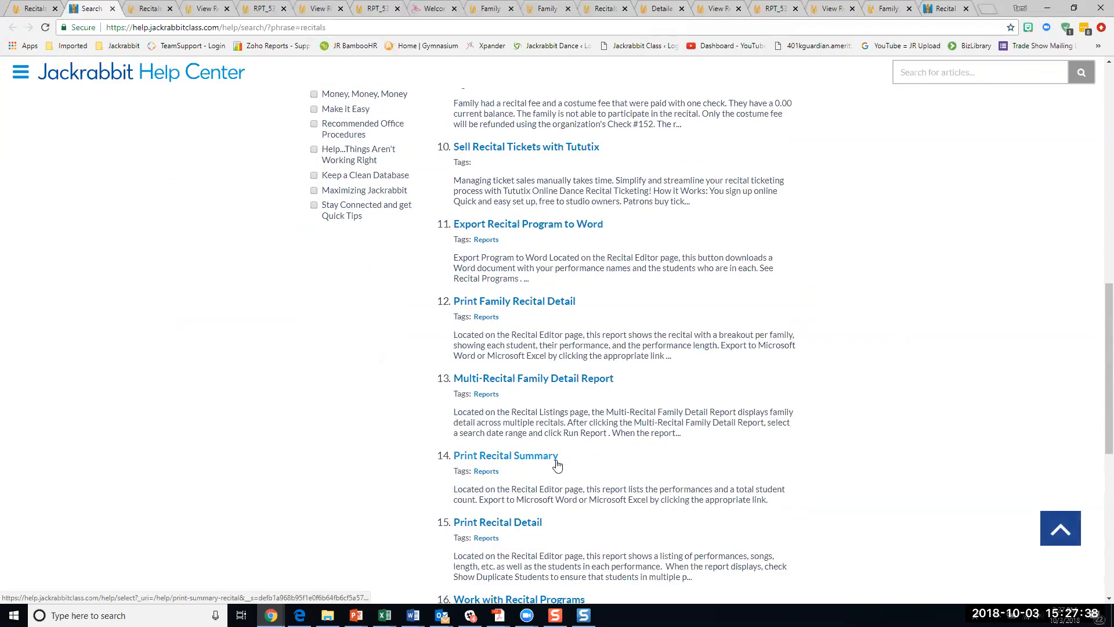
pyautogui.scroll(6, 553, 457)
pyautogui.scroll(8, 532, 432)
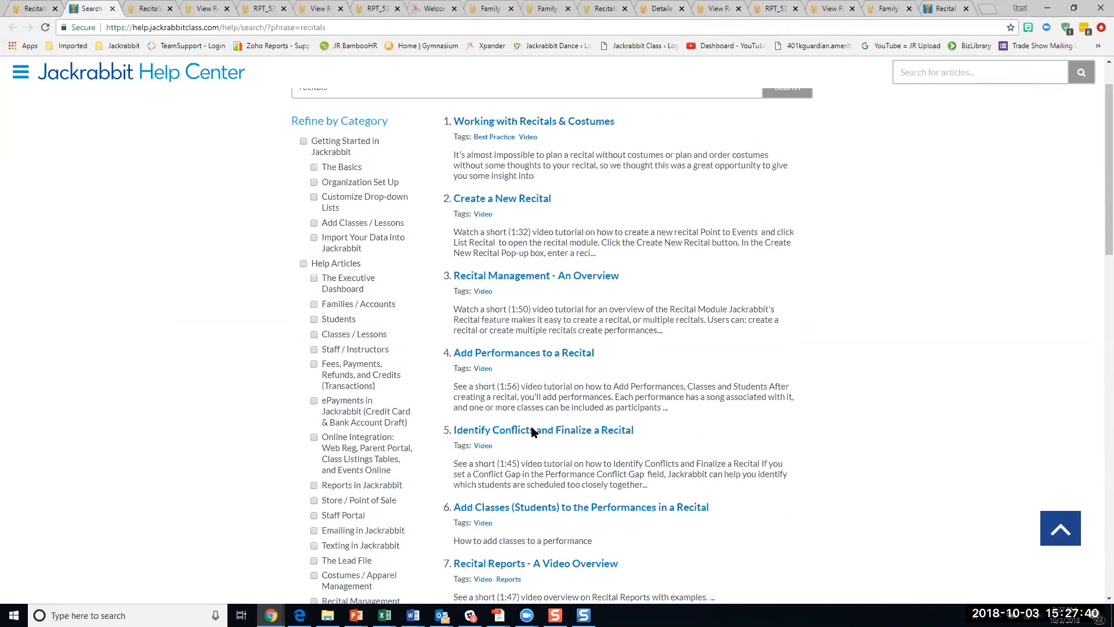
# Browse the Recital Management topics within the Help Articles and open the article "Work with Recital Programs".
pyautogui.click(22, 74)
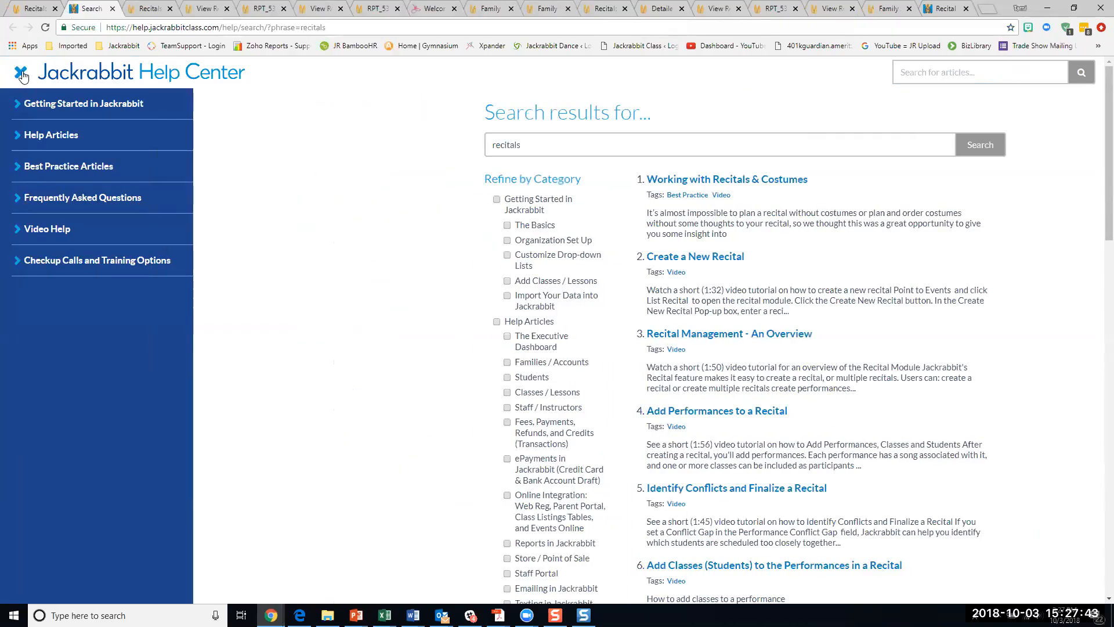
pyautogui.click(18, 136)
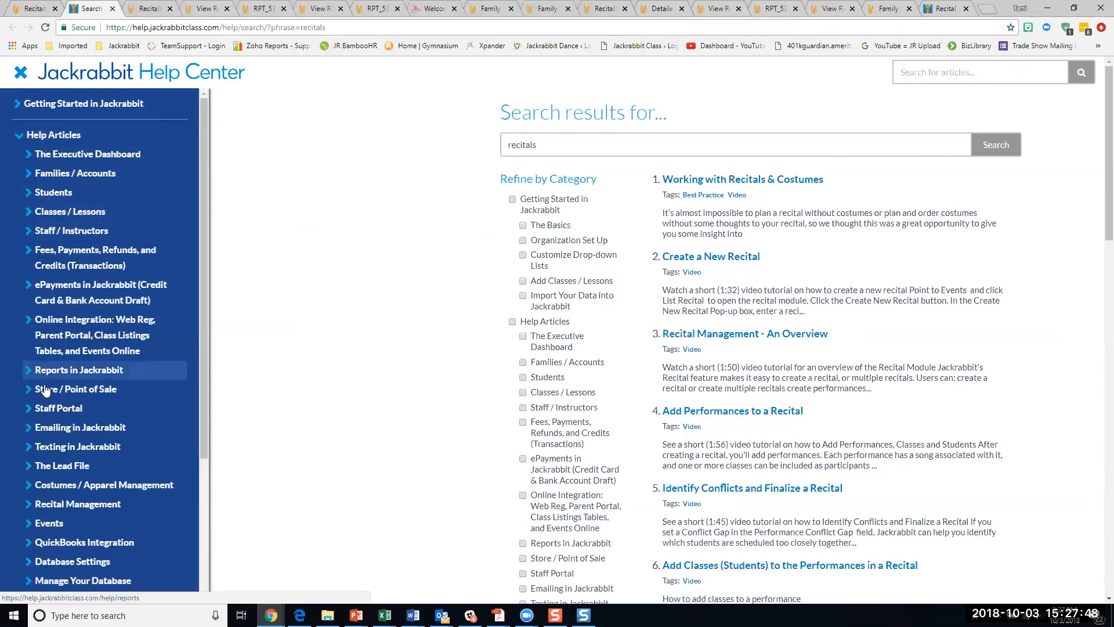
pyautogui.scroll(-2, 46, 389)
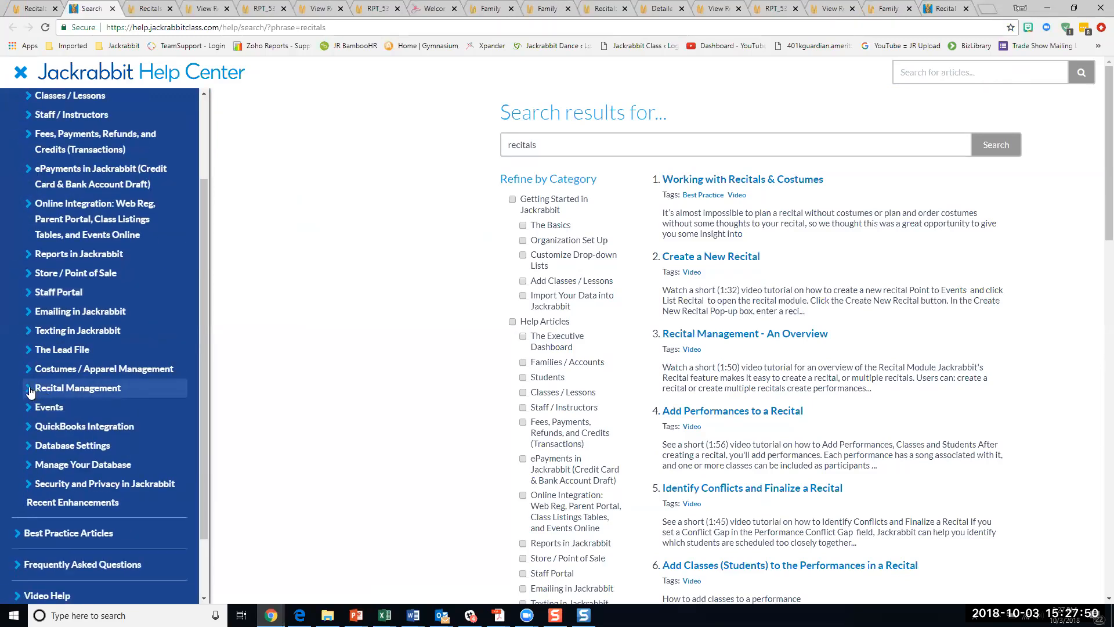
pyautogui.click(30, 392)
pyautogui.scroll(-2, 29, 388)
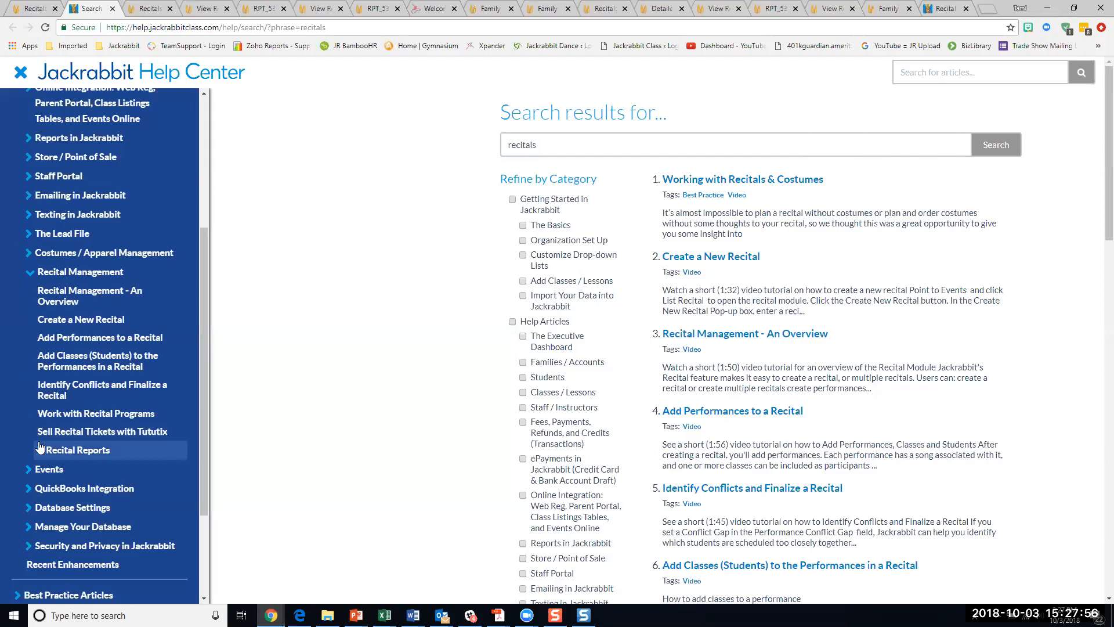
pyautogui.click(50, 415)
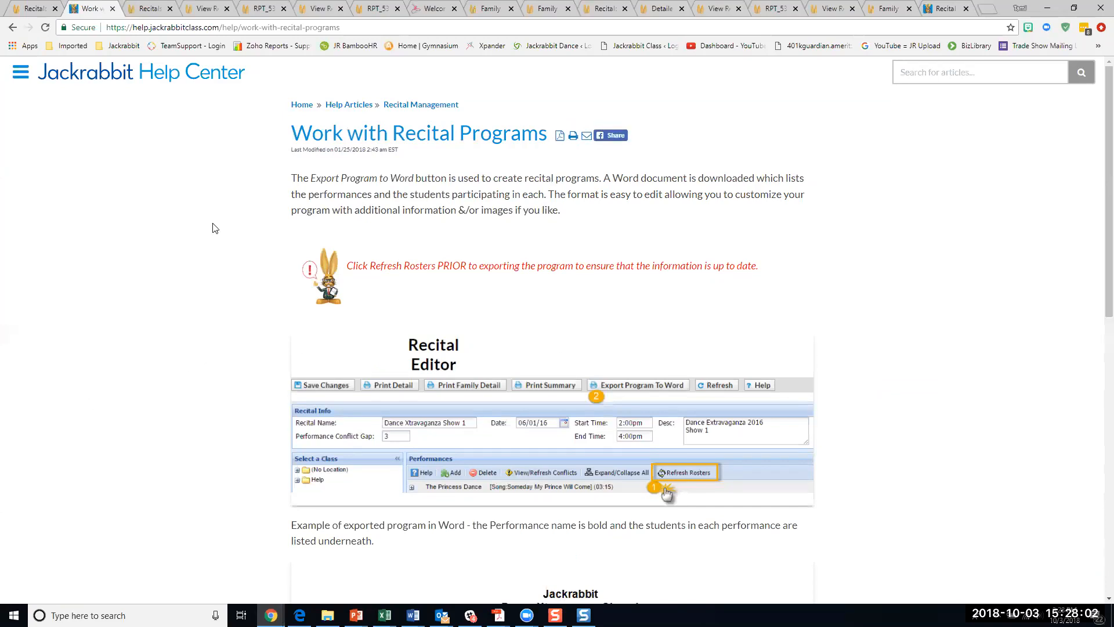
# Leave the recital programs article, return to the Help Center home page, and open the Help Articles overview.
pyautogui.click(12, 27)
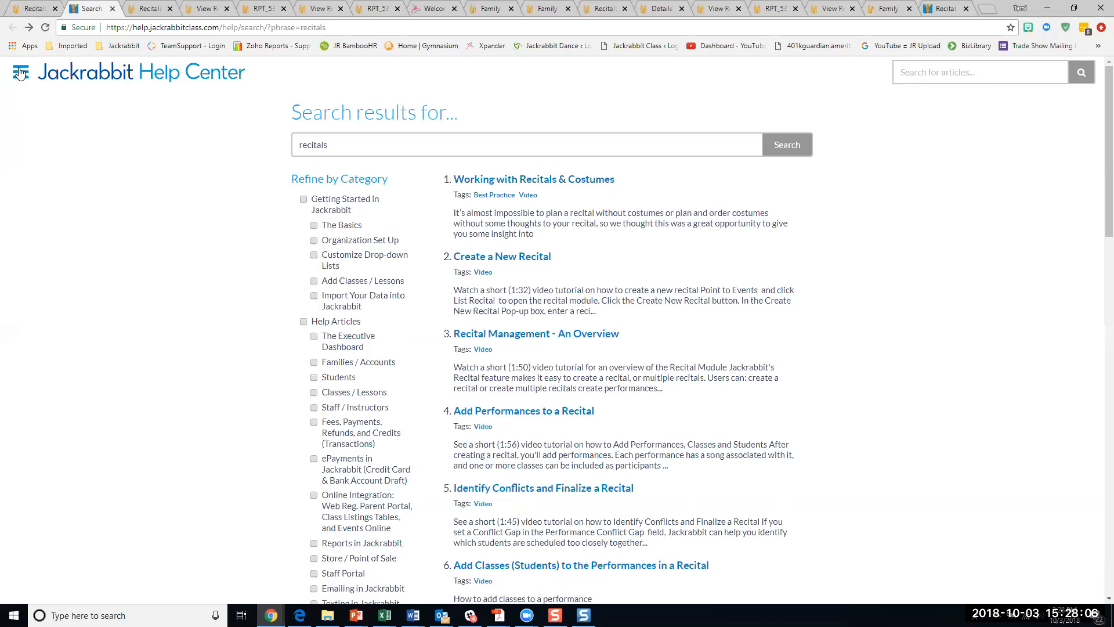
pyautogui.click(22, 72)
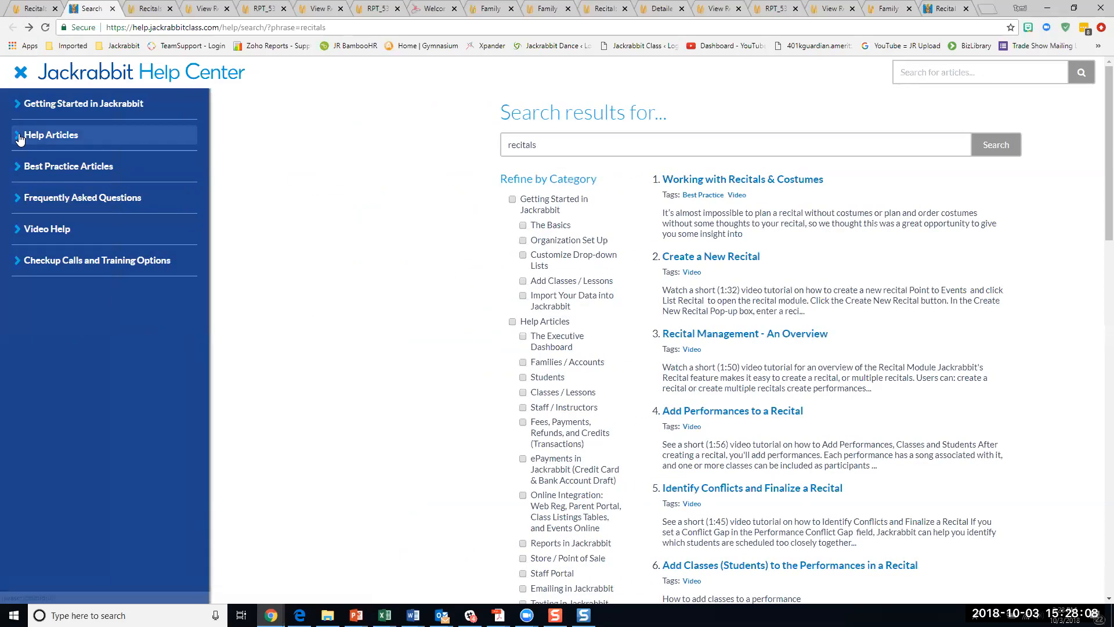
pyautogui.click(20, 137)
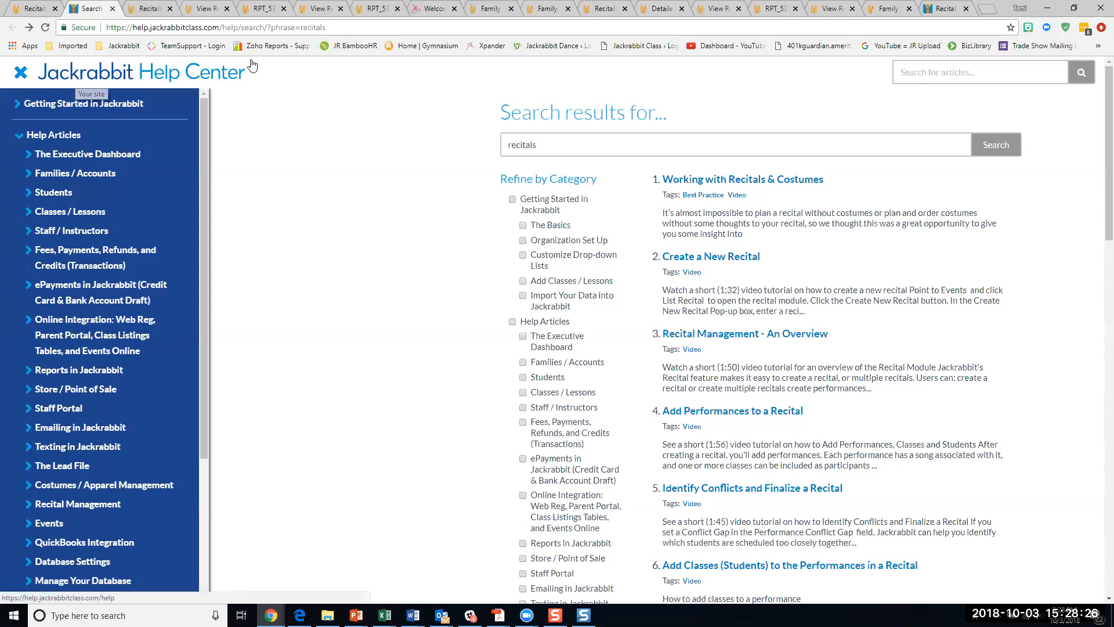
pyautogui.click(221, 74)
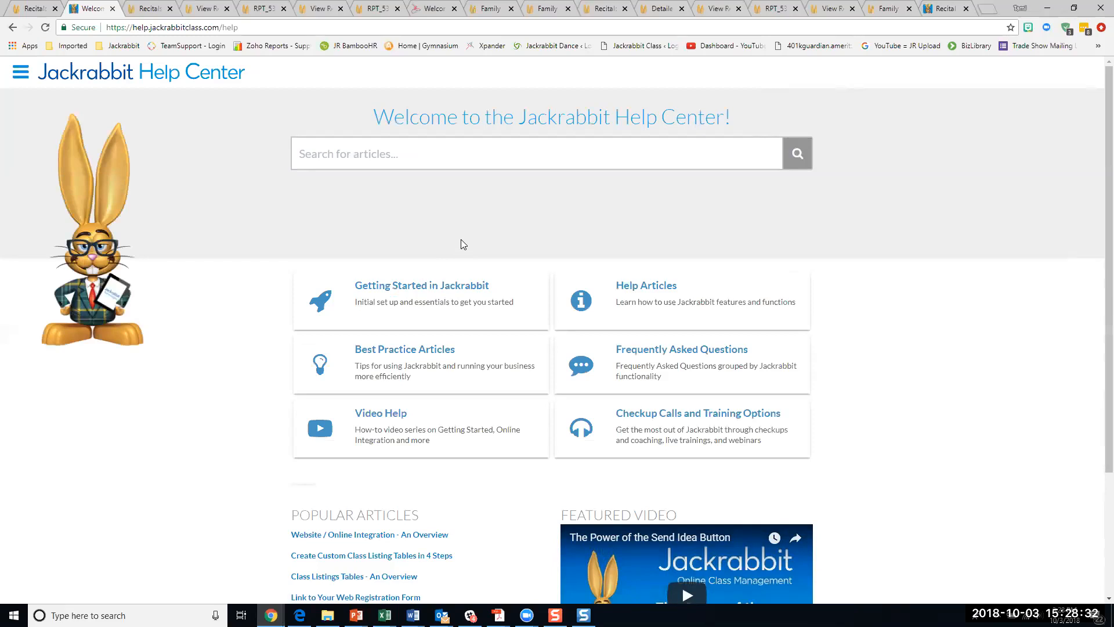
pyautogui.click(623, 290)
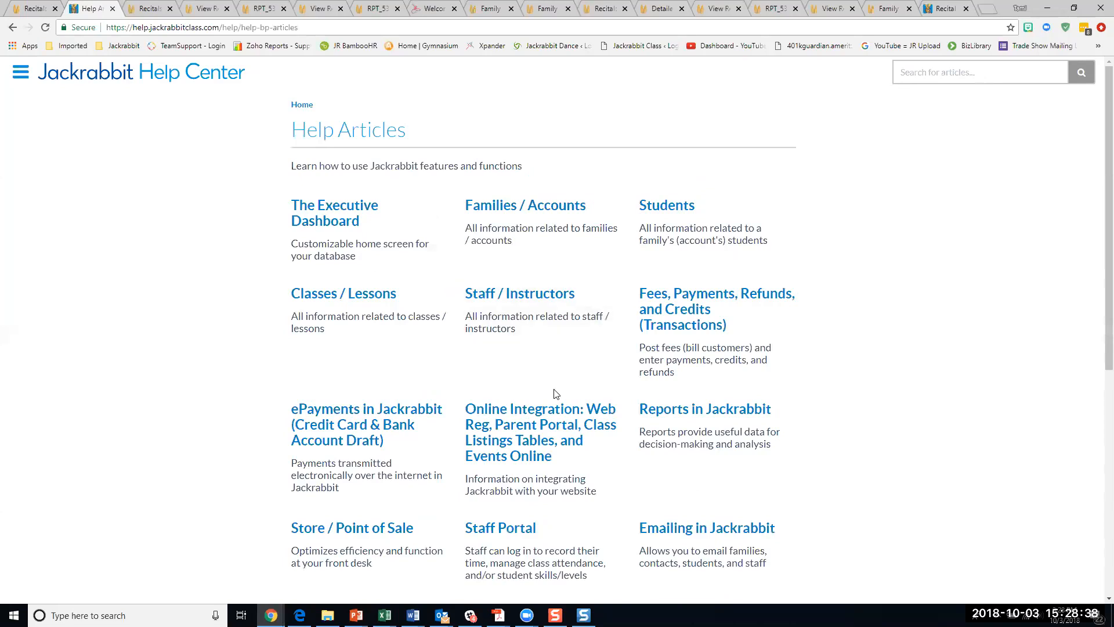
# Open the Recital Management topics in the Help Articles and look through the article "Recital Management - An Overview".
pyautogui.scroll(-6, 575, 427)
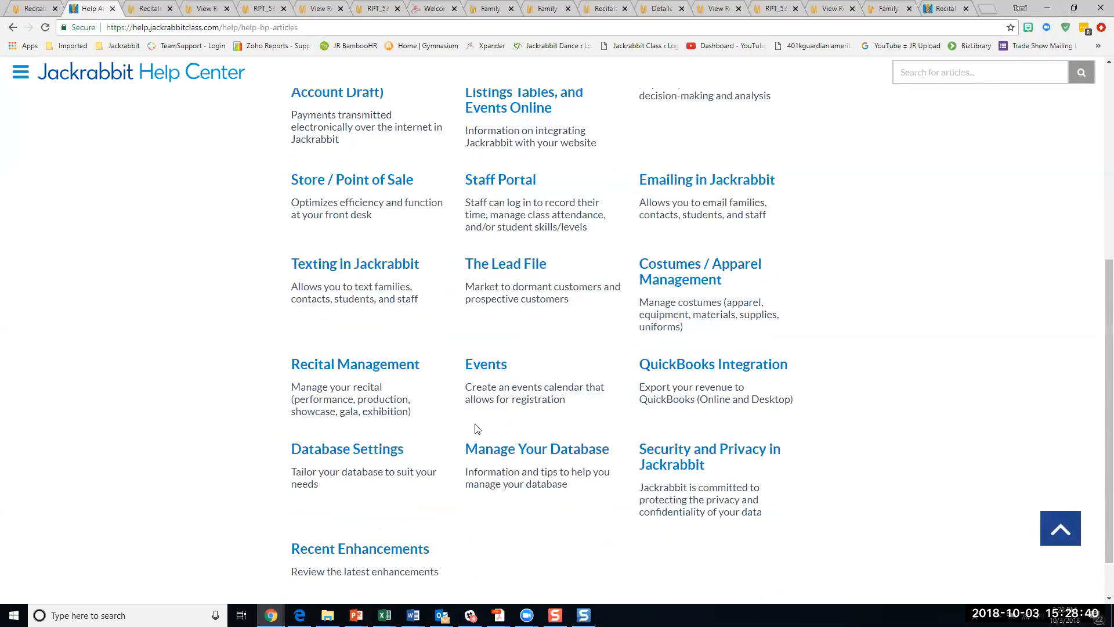
pyautogui.scroll(-1, 574, 431)
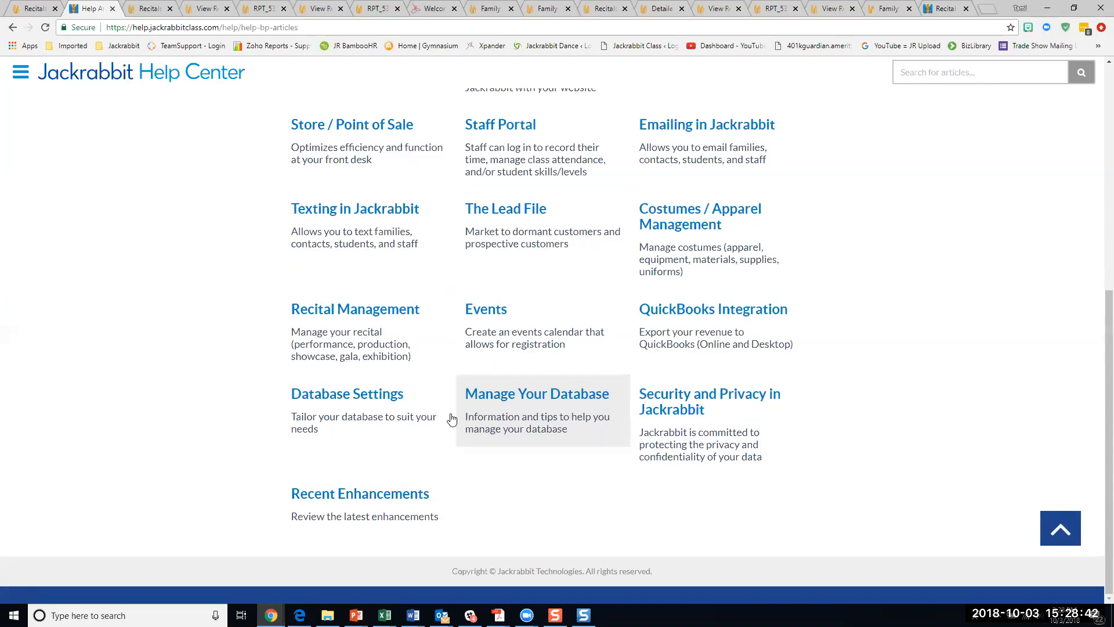
pyautogui.click(372, 317)
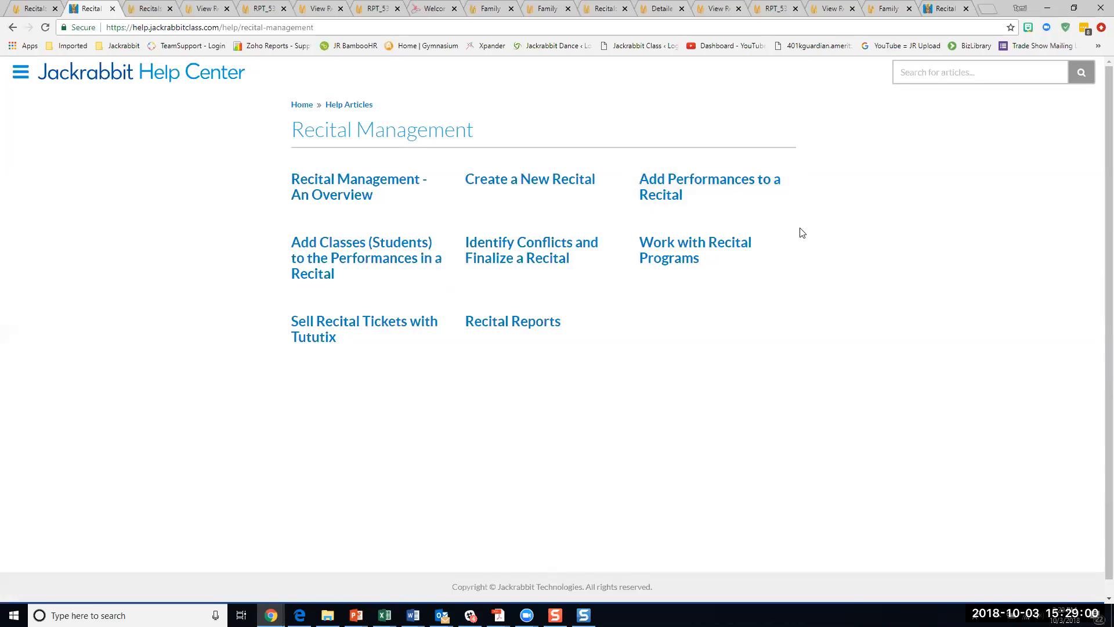
pyautogui.click(373, 188)
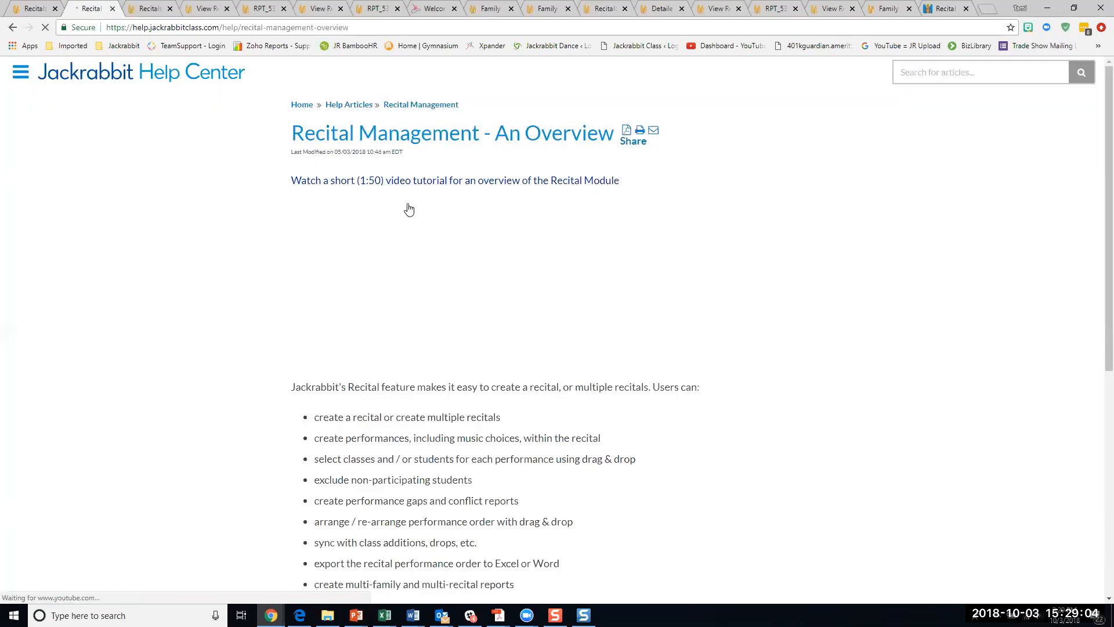
pyautogui.scroll(-3, 476, 269)
pyautogui.scroll(-5, 477, 269)
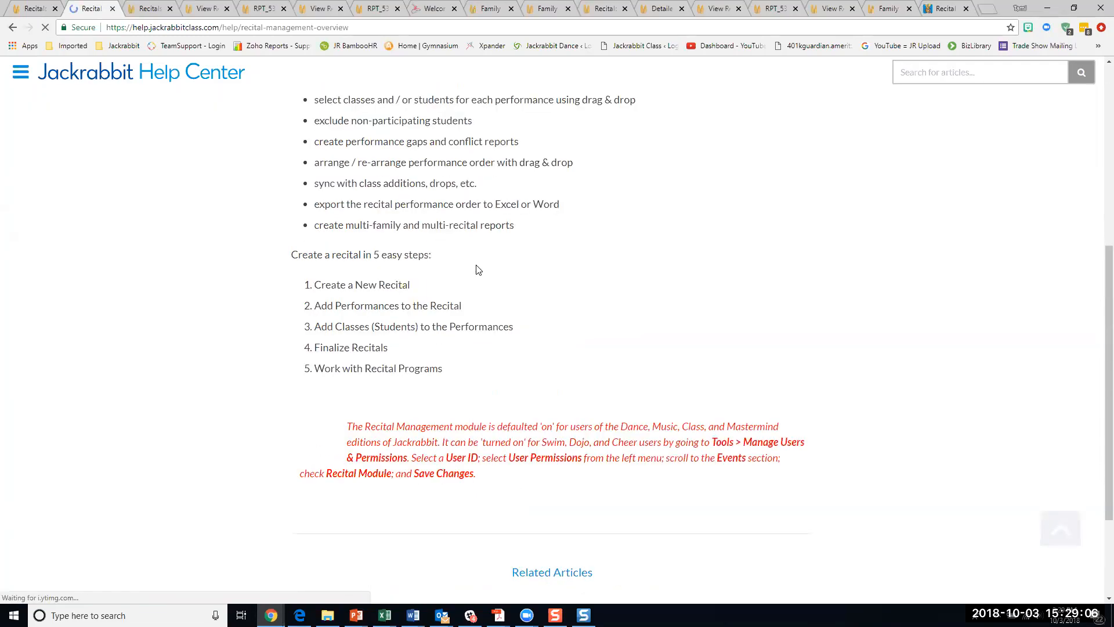
pyautogui.scroll(3, 498, 303)
pyautogui.scroll(5, 496, 300)
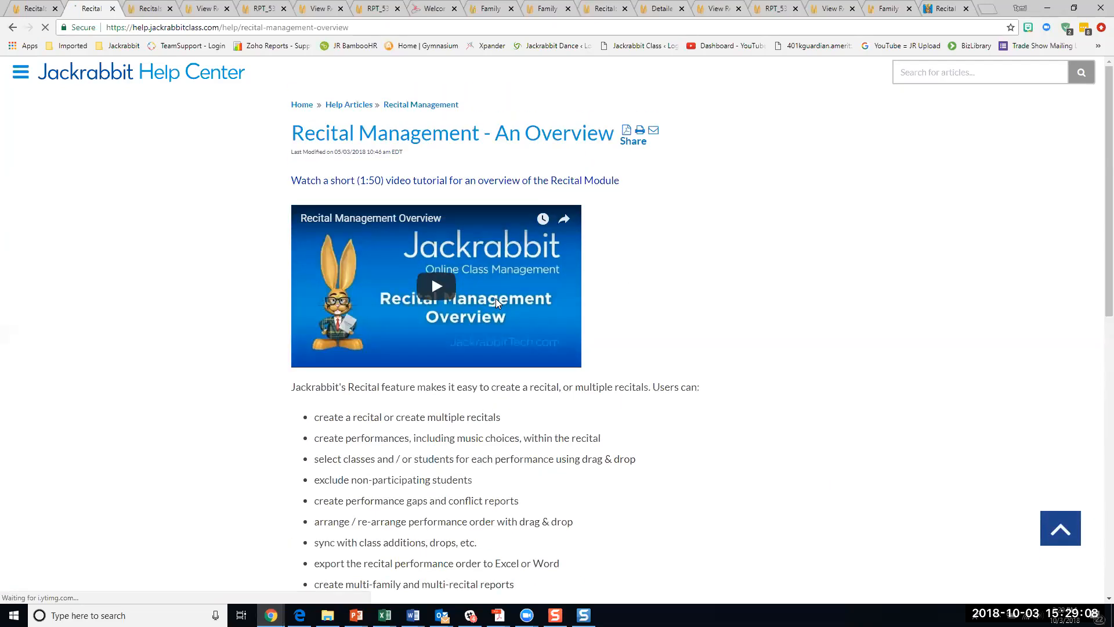
# Return to the Recital Management topics, view the articles under Recital Reports, and go back to the topic list.
pyautogui.click(13, 27)
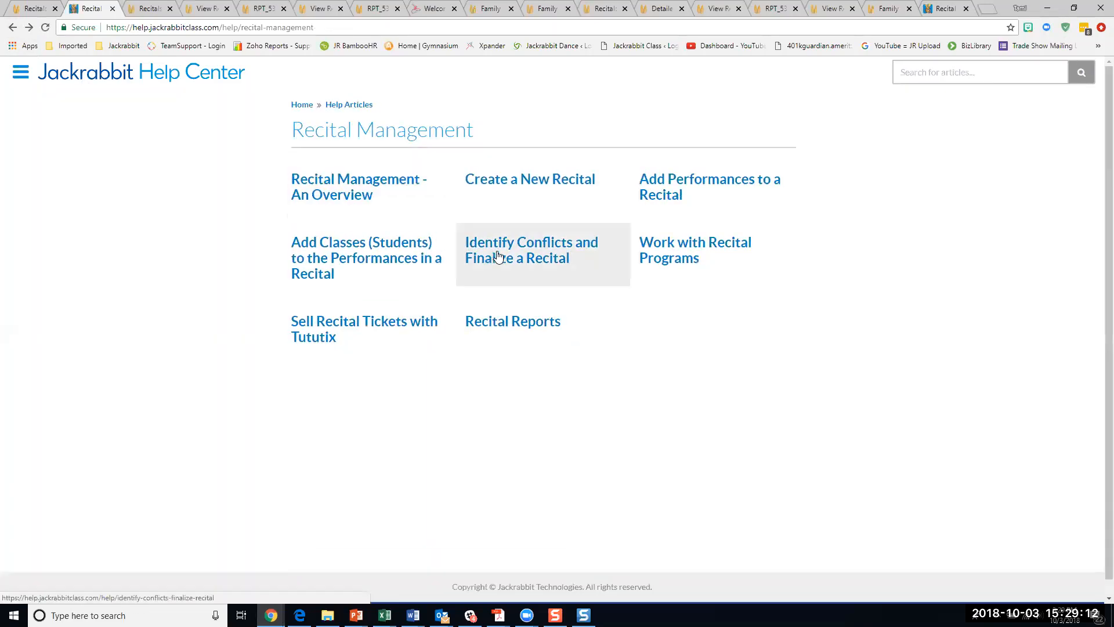
pyautogui.click(476, 326)
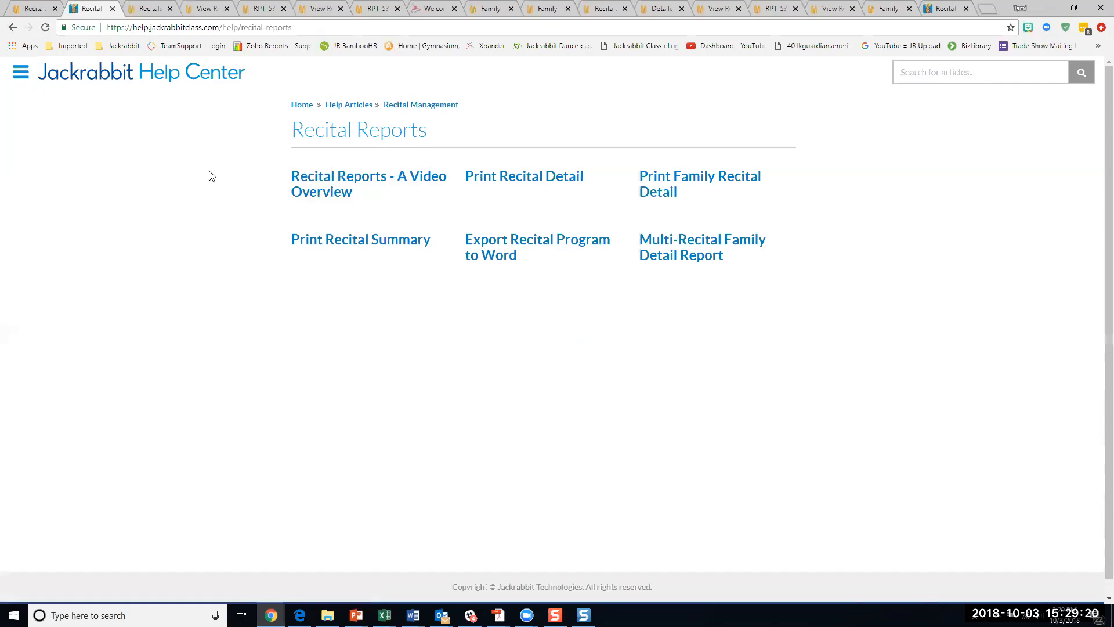
pyautogui.click(12, 27)
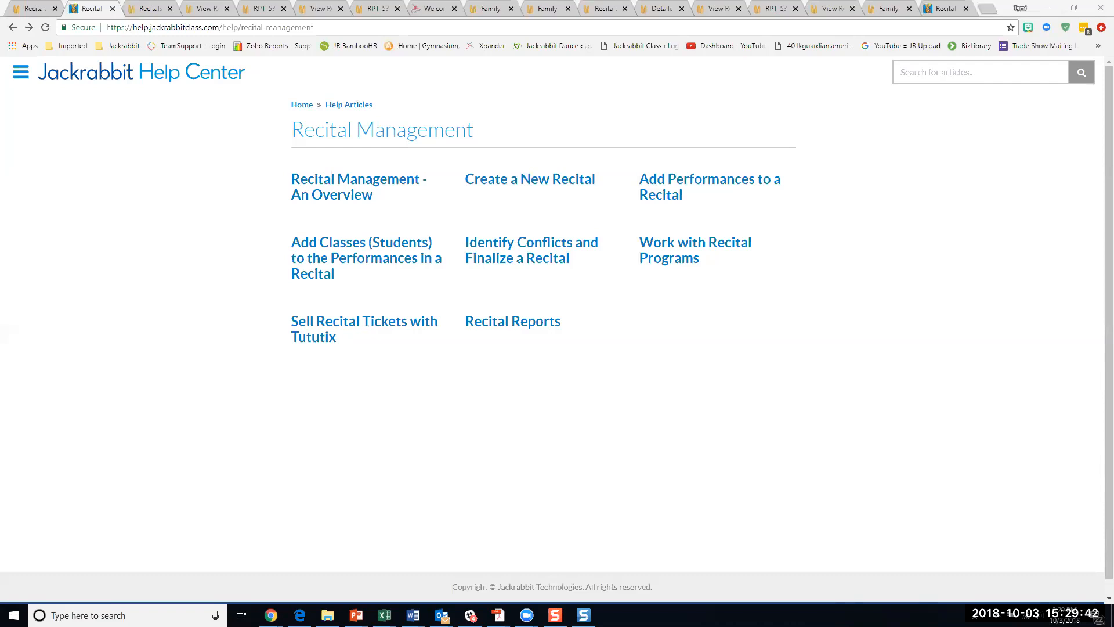
# In the Frozen recital, move "A Little Bit of You" directly before "Let It Go" and "Do Know Want to Build a Snowman" to the end.
pyautogui.click(36, 11)
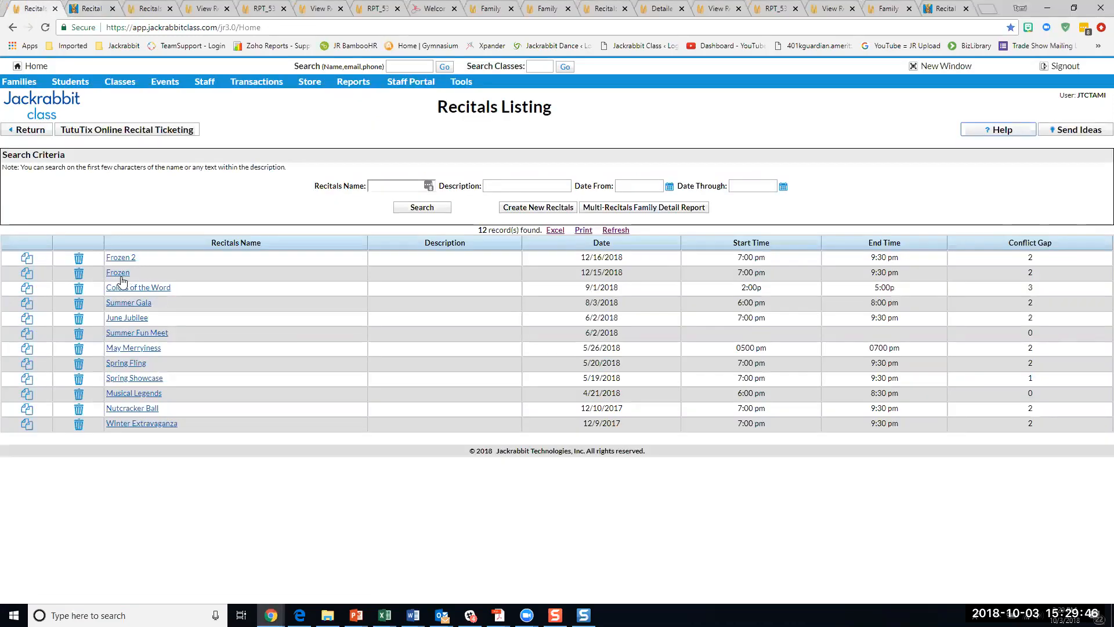
pyautogui.click(118, 273)
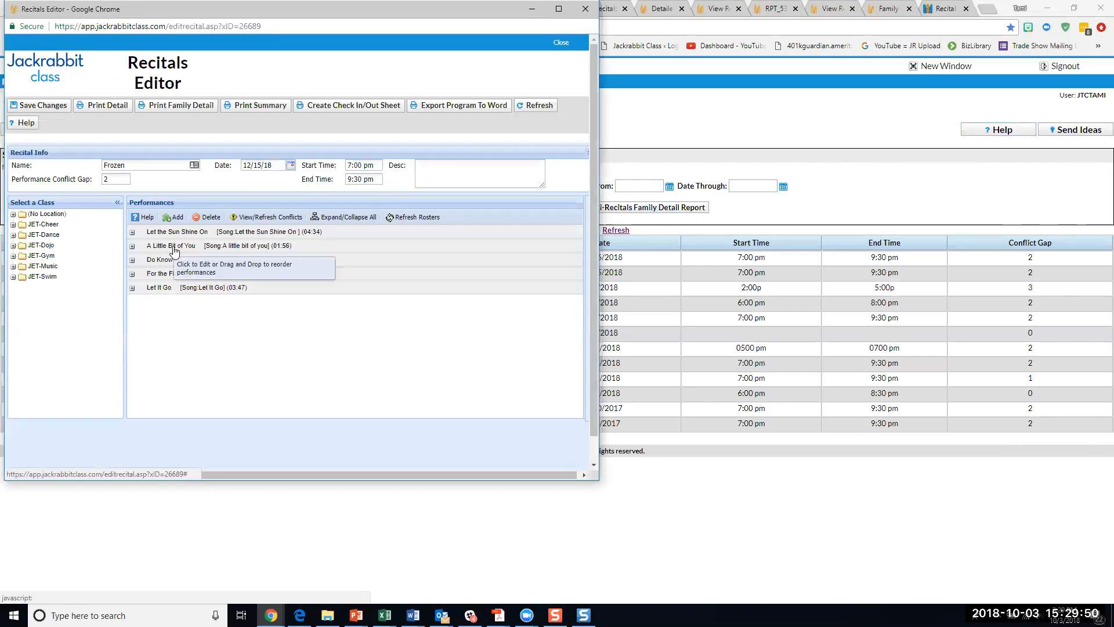
pyautogui.moveTo(169, 247); pyautogui.dragTo(175, 286)
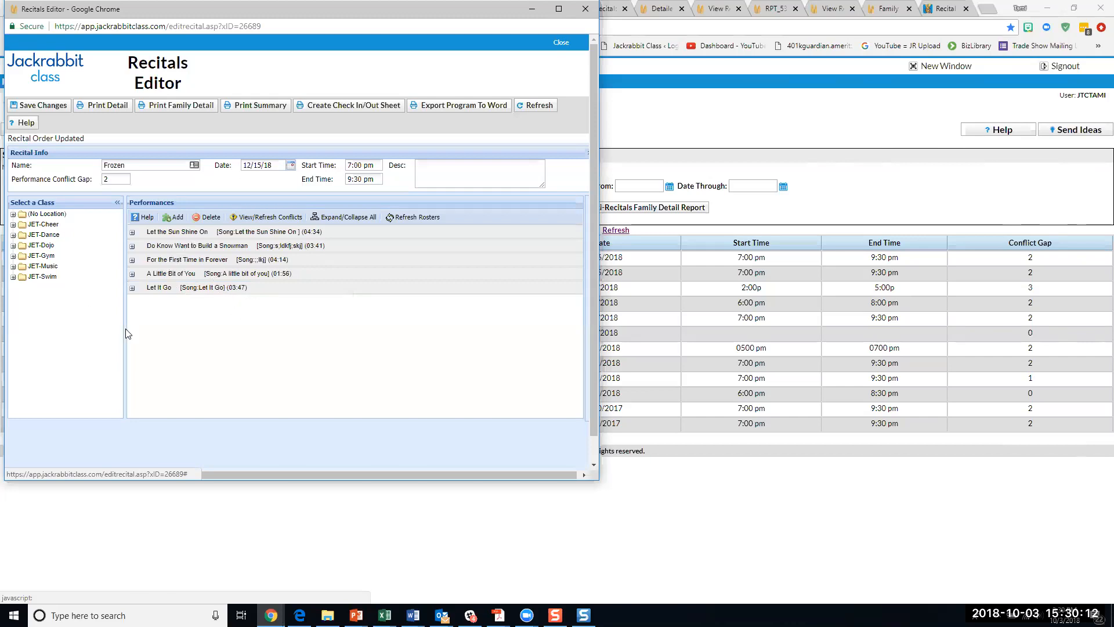
pyautogui.moveTo(127, 328)
pyautogui.mouseDown()
pyautogui.moveTo(136, 329)
pyautogui.moveTo(121, 329)
pyautogui.mouseUp()
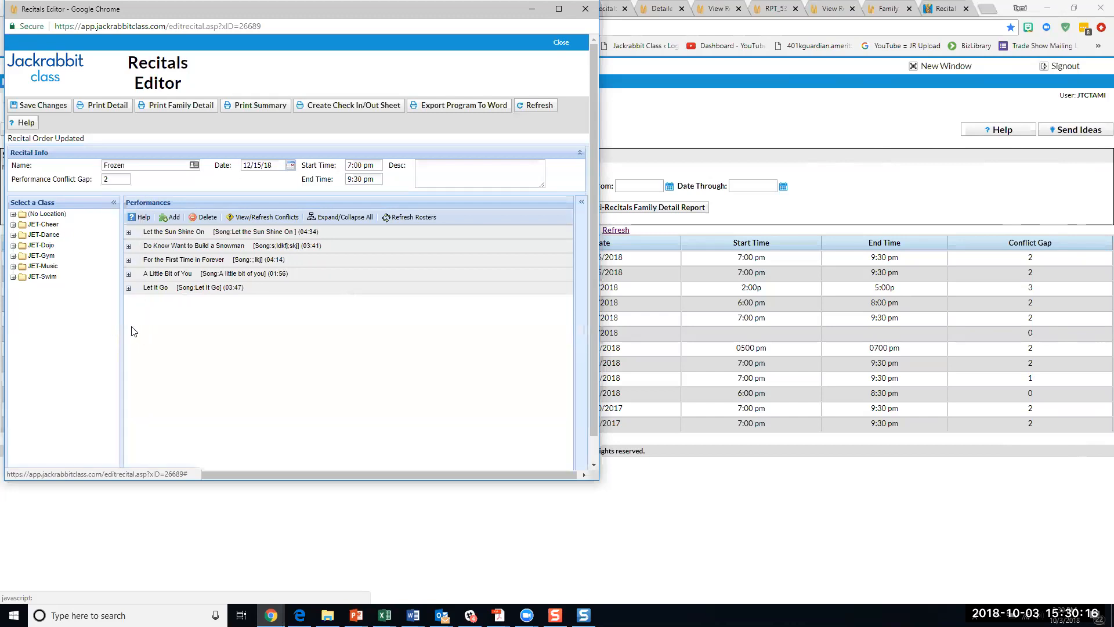
pyautogui.moveTo(191, 249); pyautogui.dragTo(165, 298)
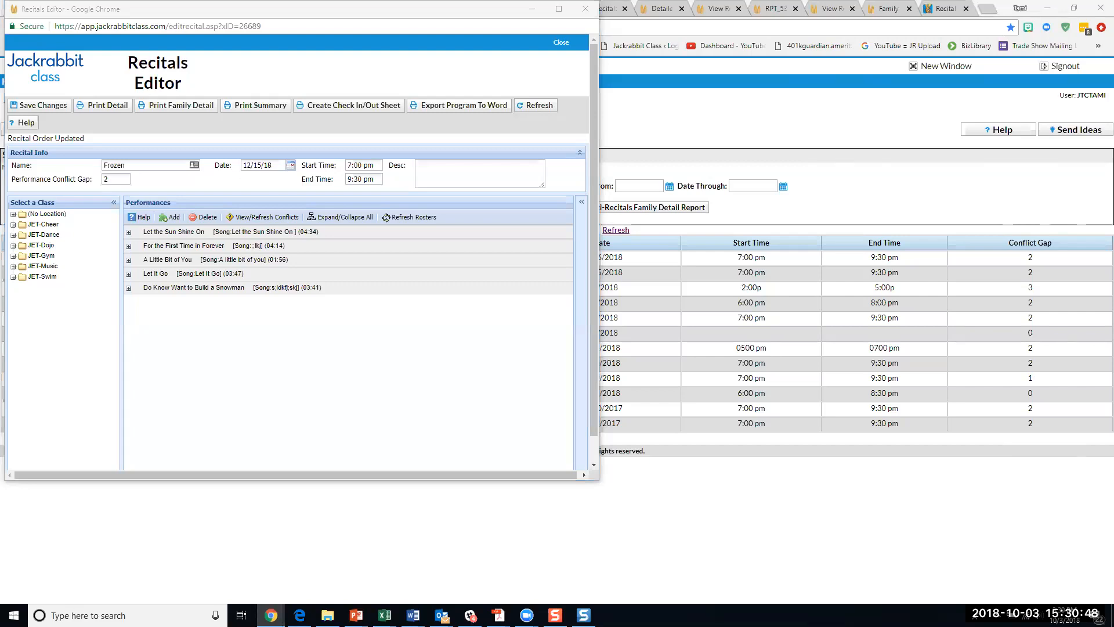
# Add a performance named "Let It Go" followed by the teacher's and choreographer's names with their roles in parentheses, save it, and close the recital.
pyautogui.click(171, 217)
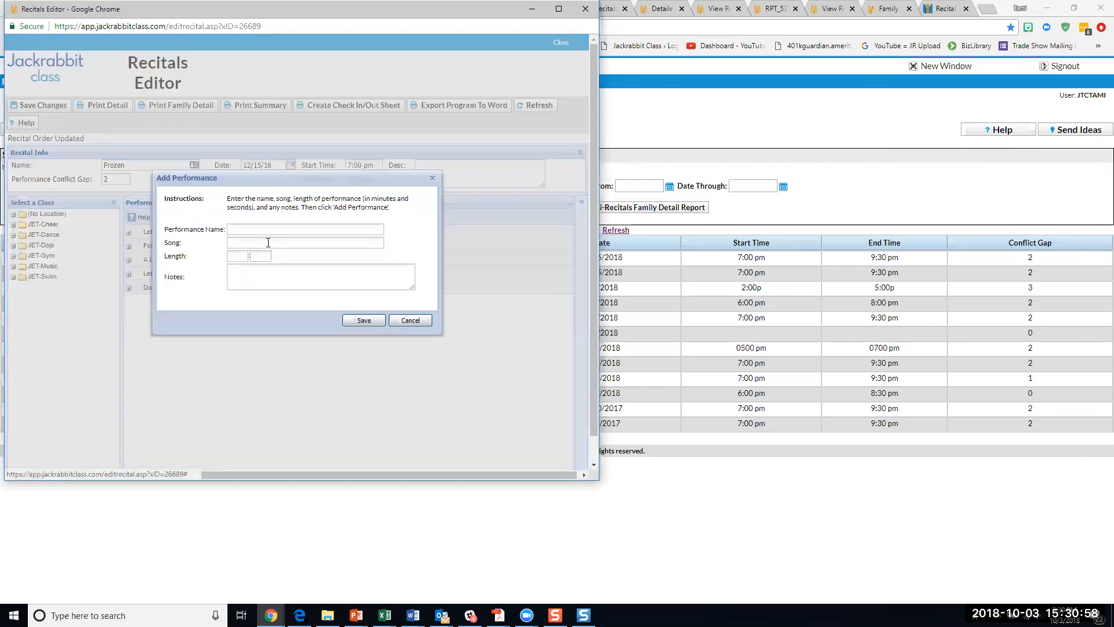
pyautogui.click(359, 228)
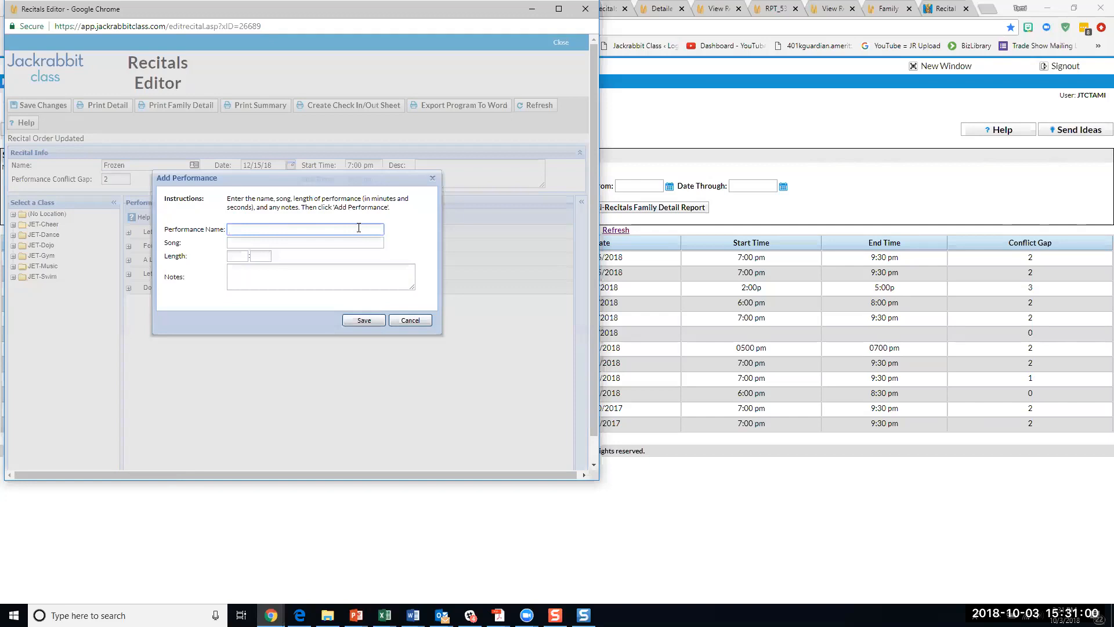
pyautogui.write('Let It Go - Sandi (teacher)/Talina (choreo.')
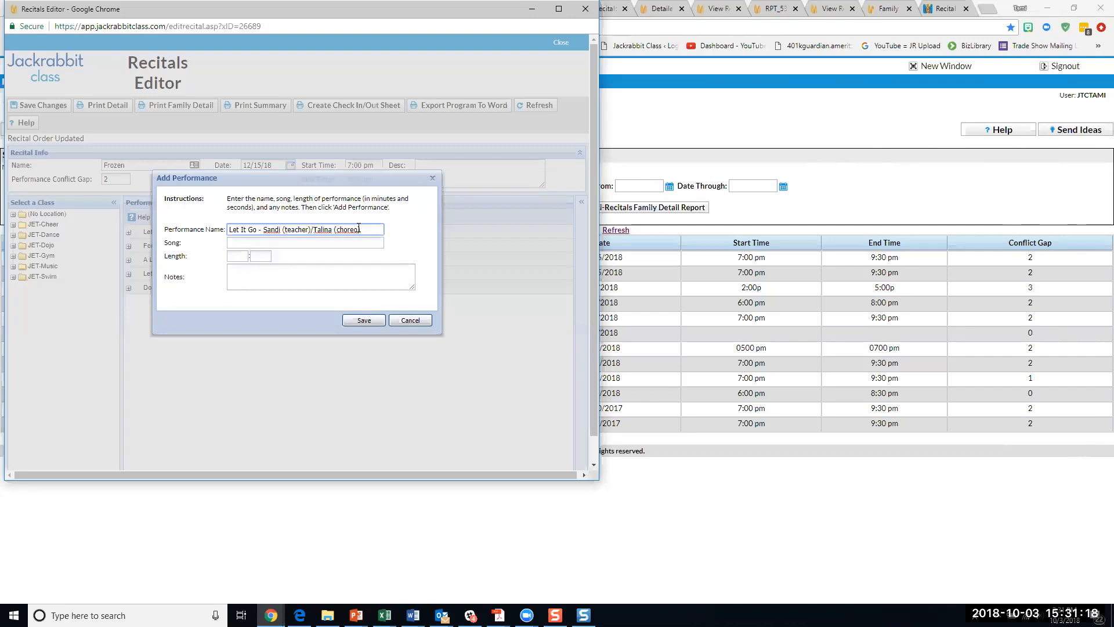
pyautogui.click(367, 324)
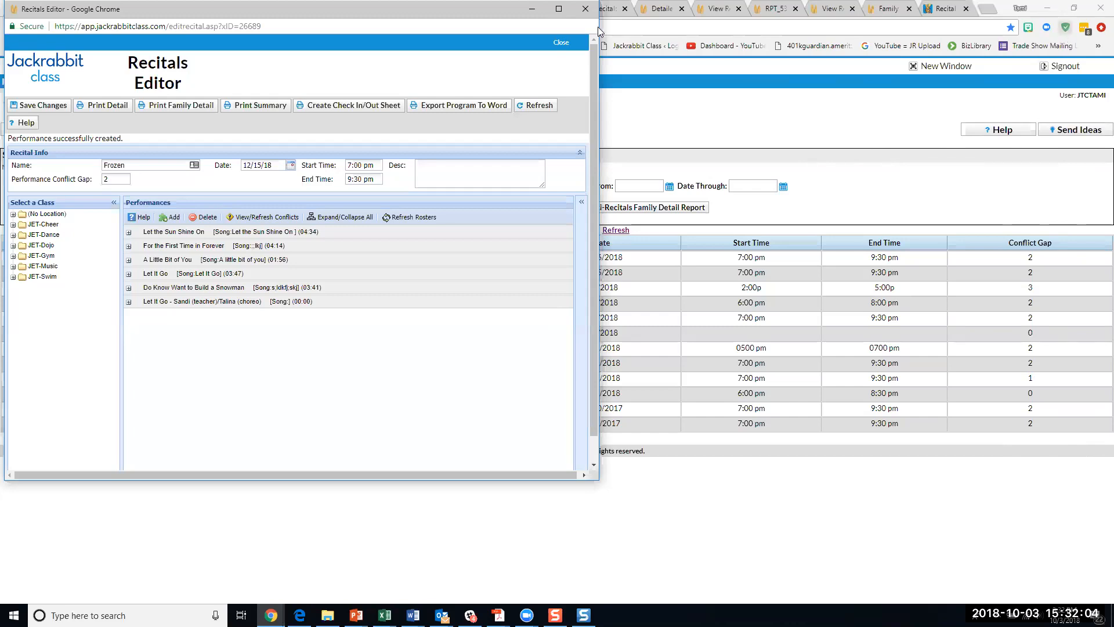
pyautogui.click(578, 8)
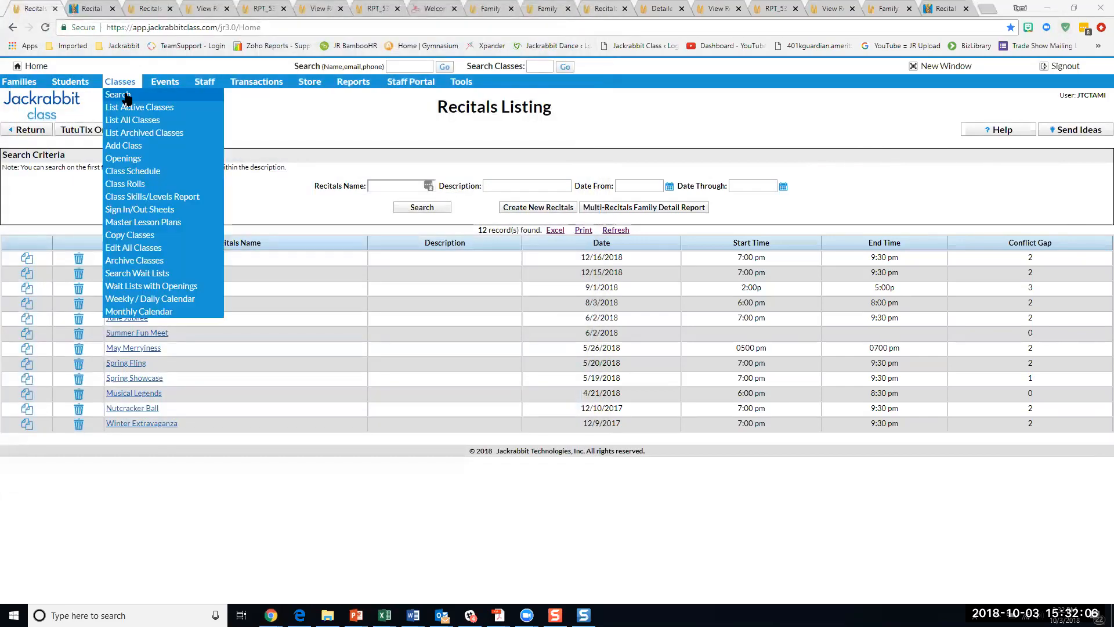
# From the Help Center home page, open the best practice article "Working with Recitals & Costumes" and read through its recital sections.
pyautogui.click(88, 8)
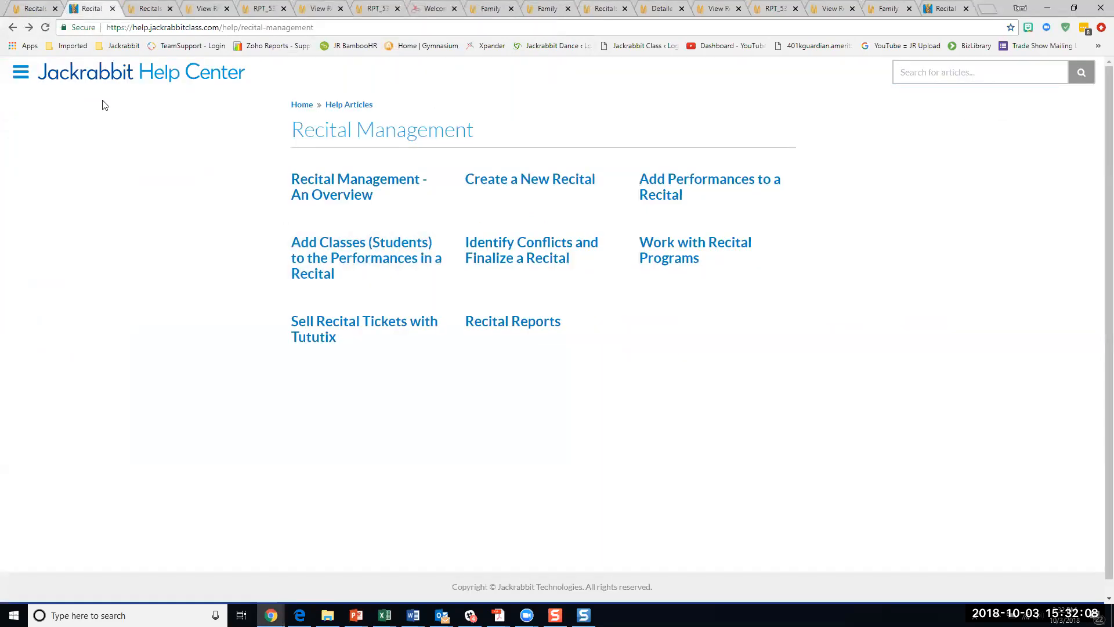
pyautogui.click(177, 77)
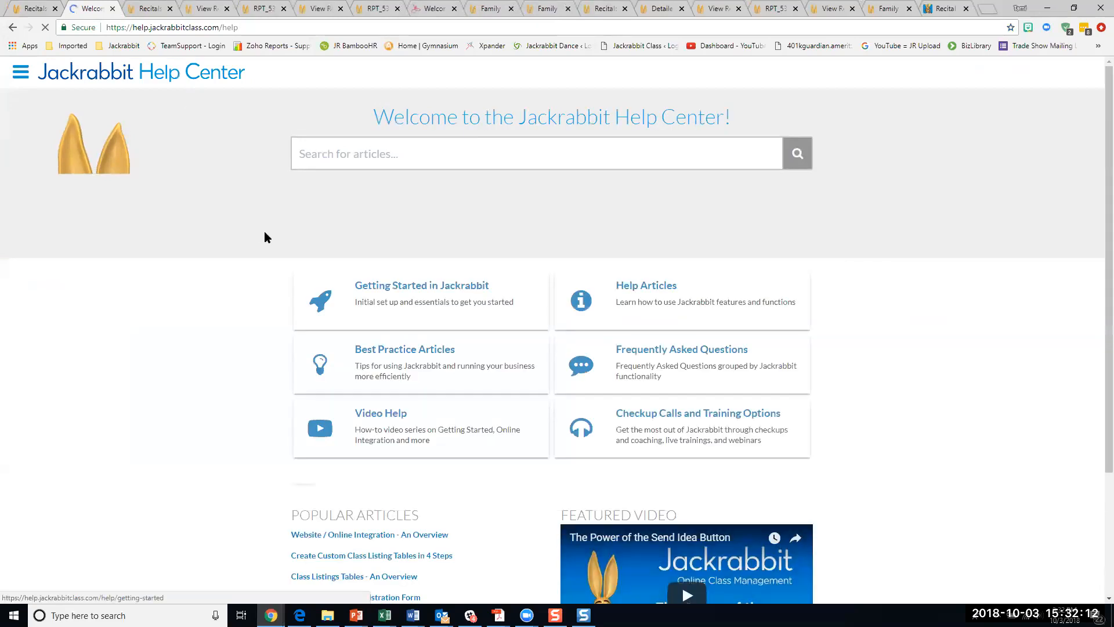
pyautogui.click(388, 352)
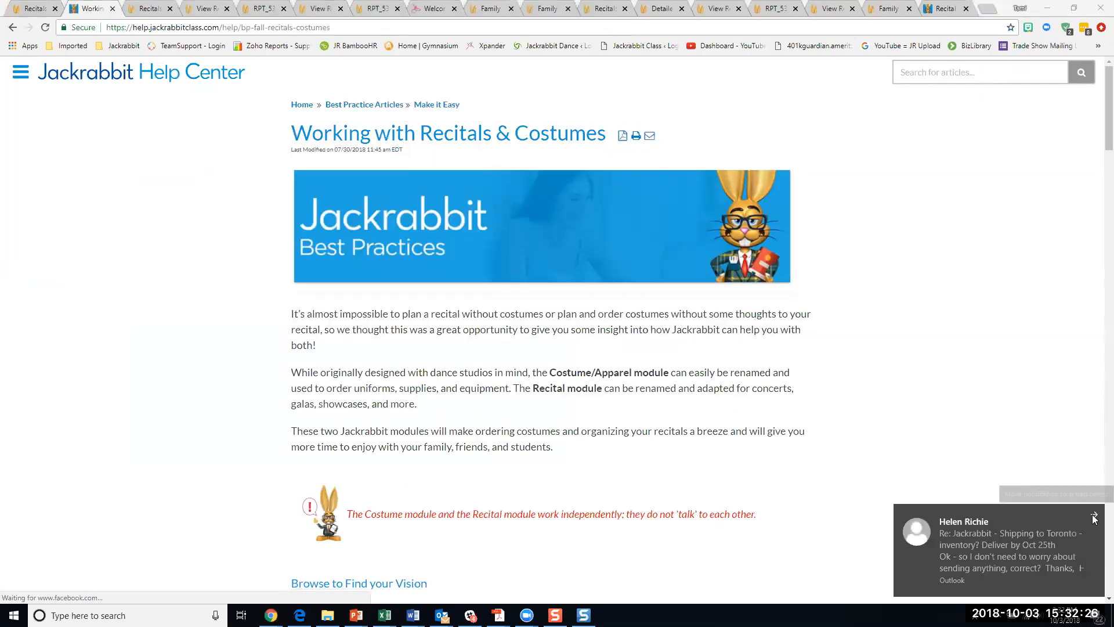
pyautogui.click(1094, 515)
pyautogui.scroll(-10, 762, 506)
pyautogui.scroll(-14, 762, 506)
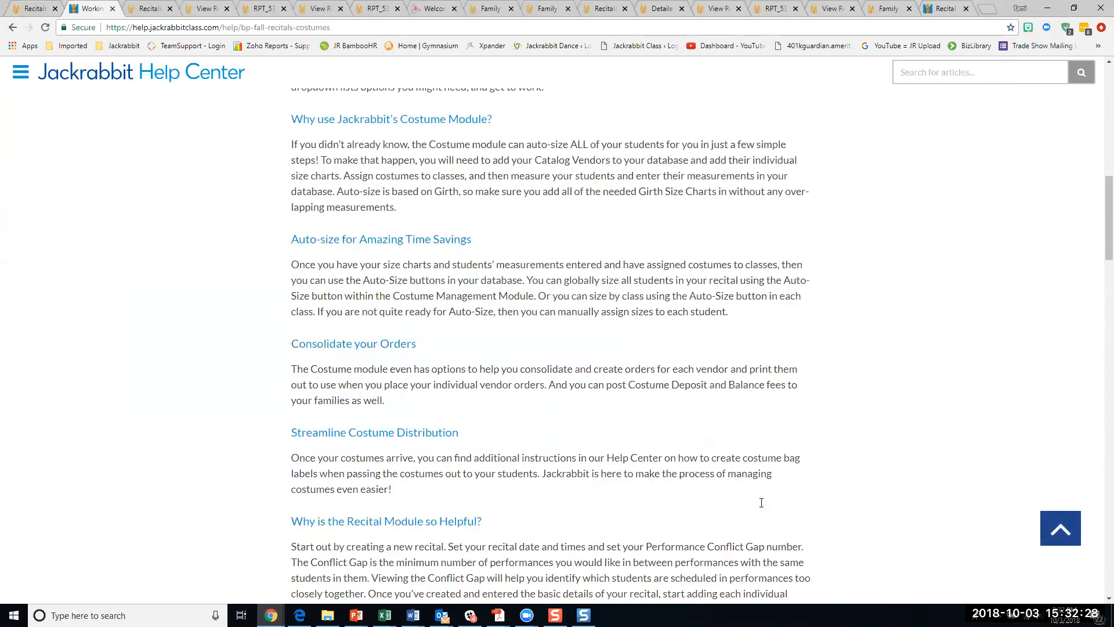
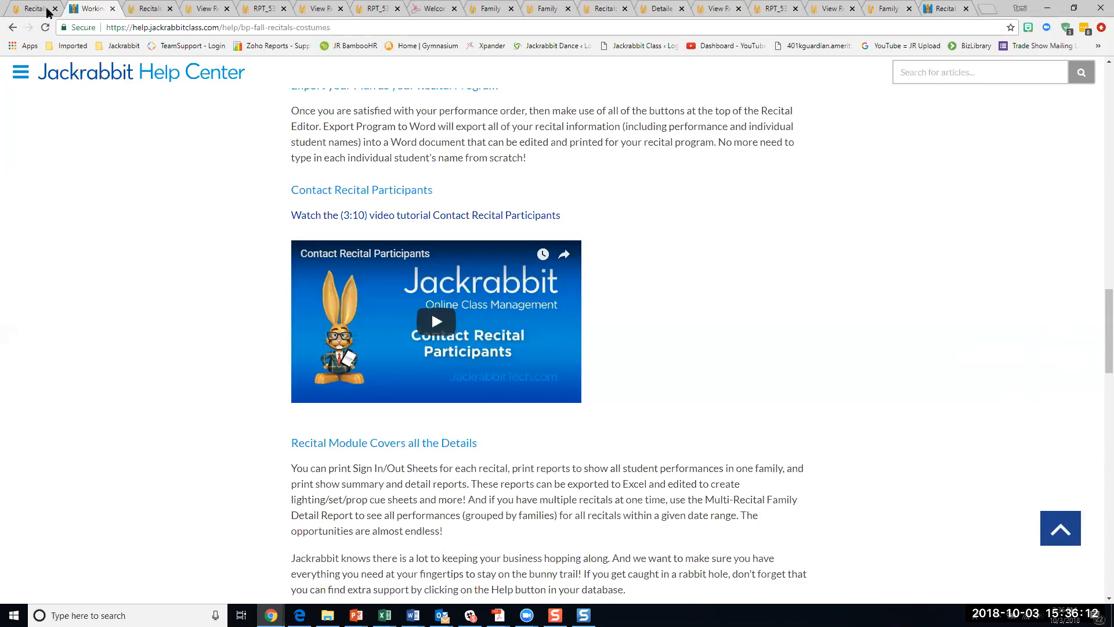
# Back in Jackrabbit Class, search for active, currently enrolled students with Show Student User Defined Fields set to Yes.
pyautogui.click(25, 6)
pyautogui.moveTo(81, 86)
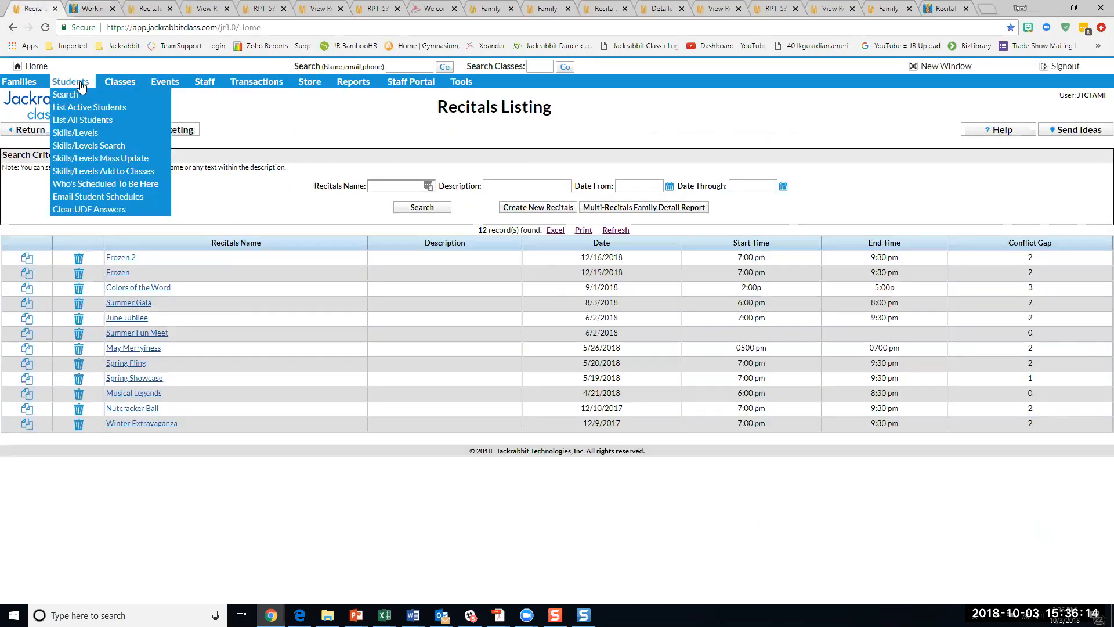
pyautogui.click(79, 94)
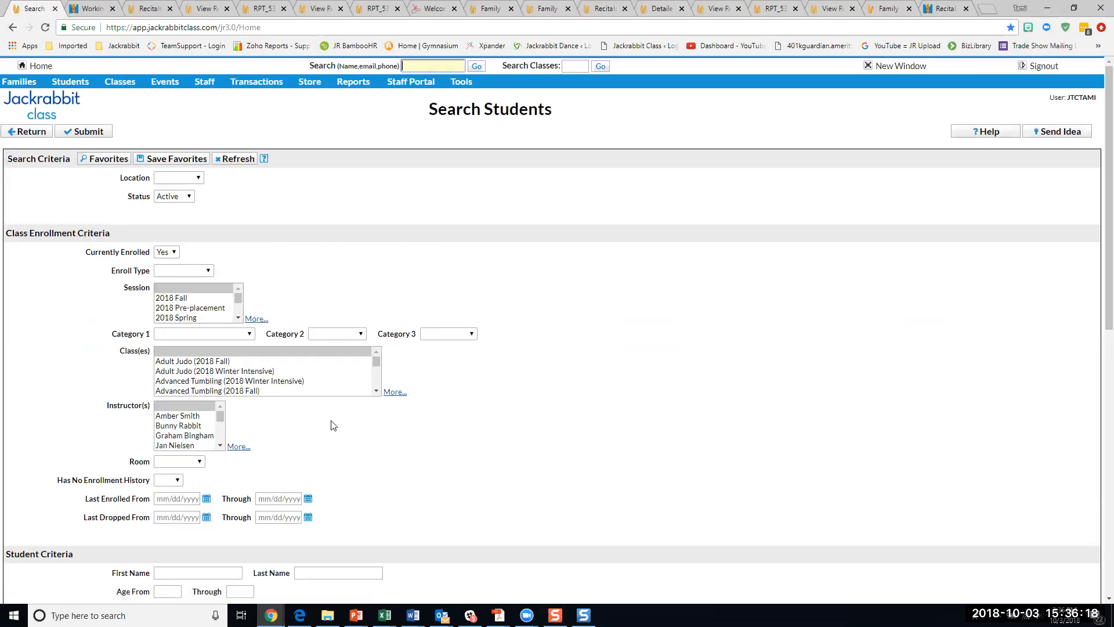
pyautogui.scroll(-2, 338, 420)
pyautogui.scroll(-8, 338, 420)
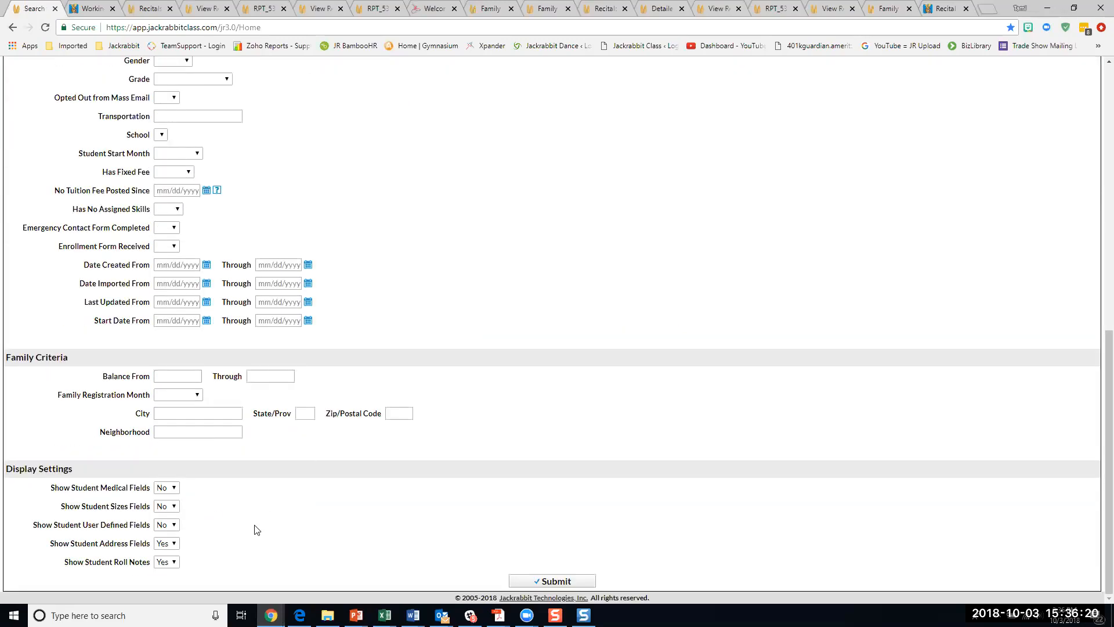
pyautogui.click(174, 525)
pyautogui.click(162, 546)
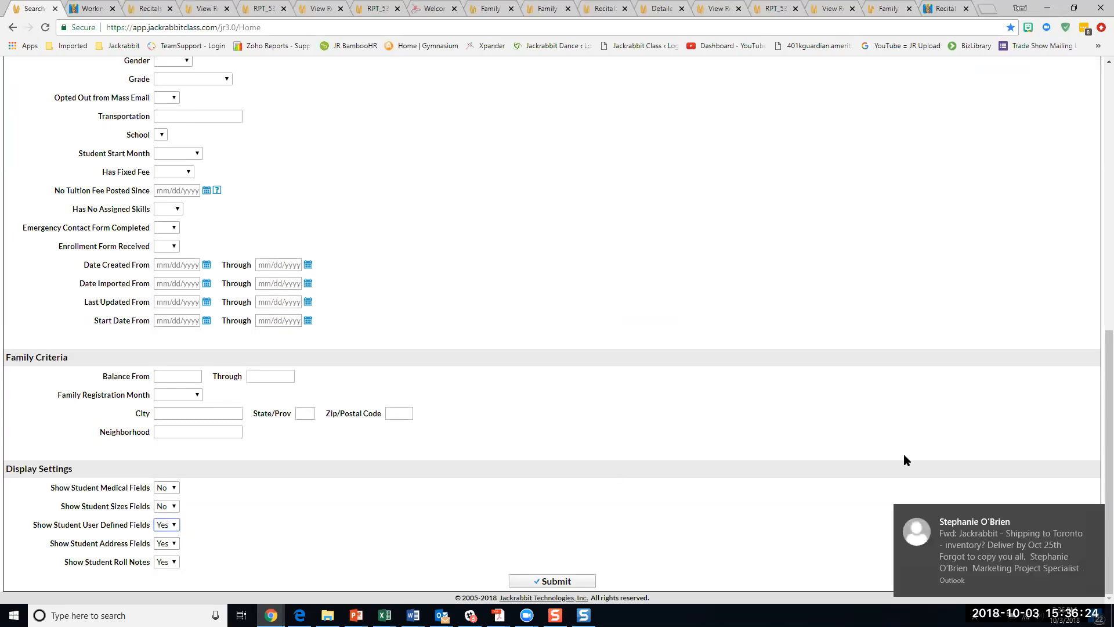
pyautogui.click(1094, 513)
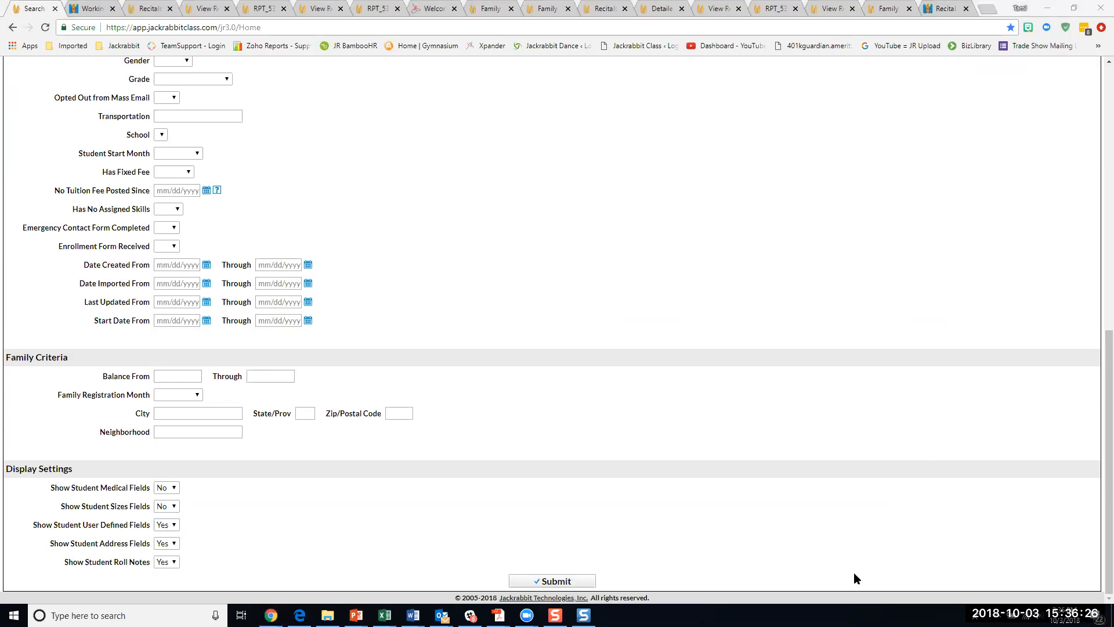
pyautogui.click(528, 580)
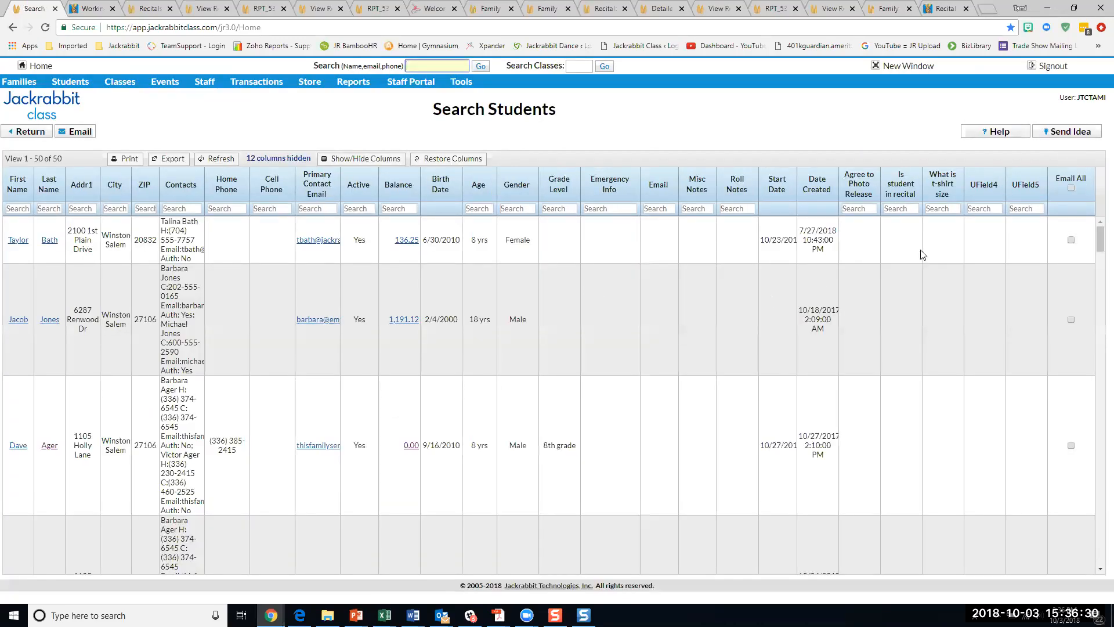
# Sort the student results in descending order by "Is student in recital" and review the answers in that column.
pyautogui.click(901, 193)
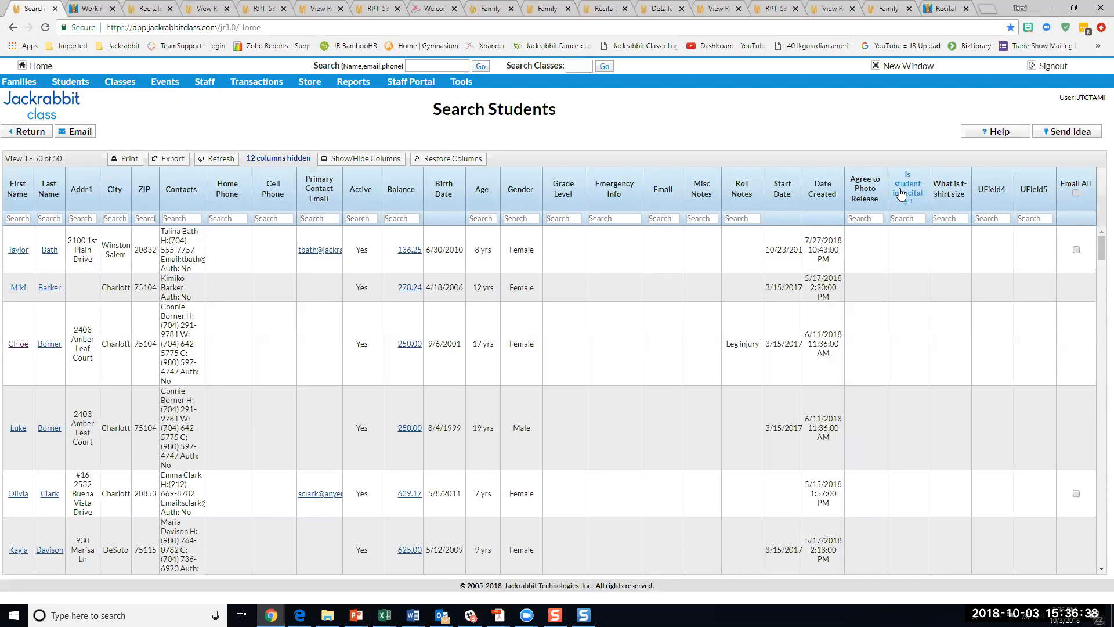
pyautogui.click(901, 193)
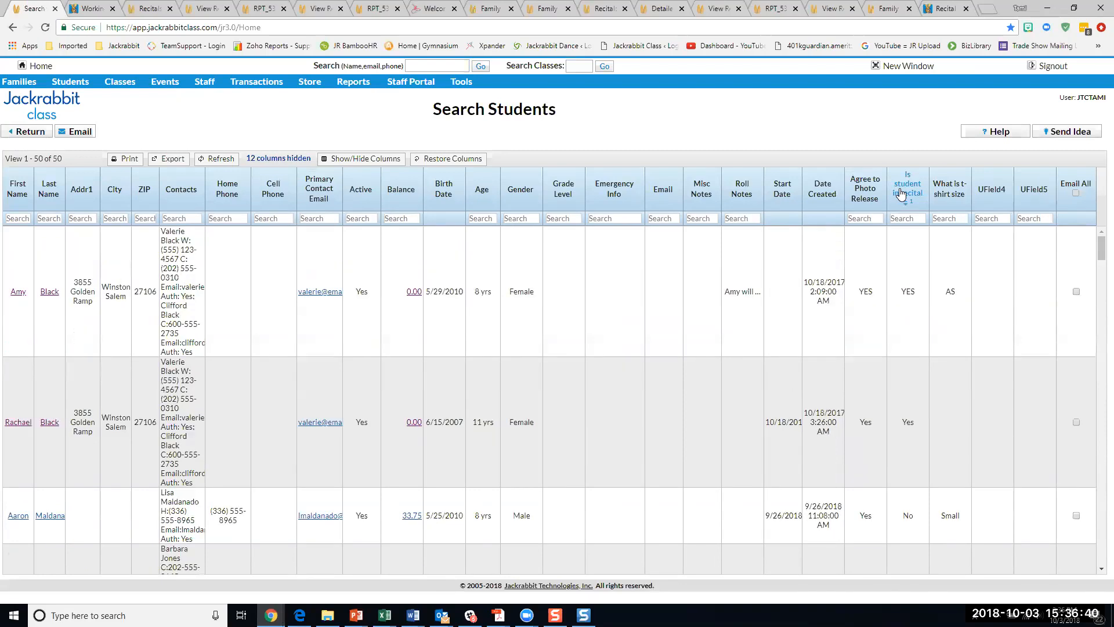
pyautogui.scroll(-4, 915, 256)
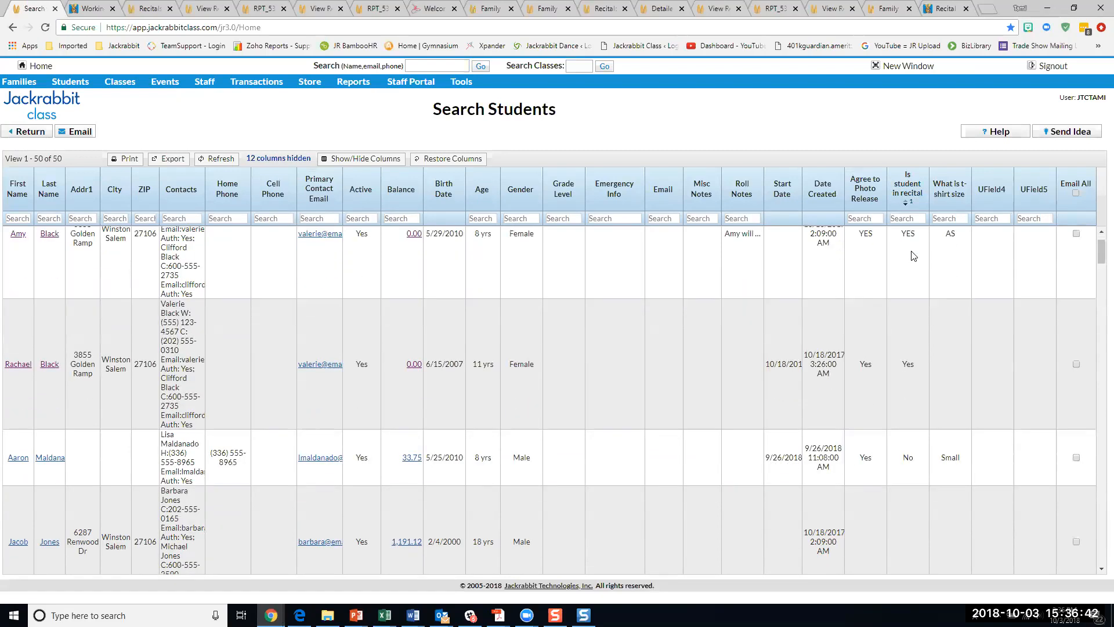
pyautogui.scroll(-2, 912, 252)
pyautogui.scroll(2, 912, 252)
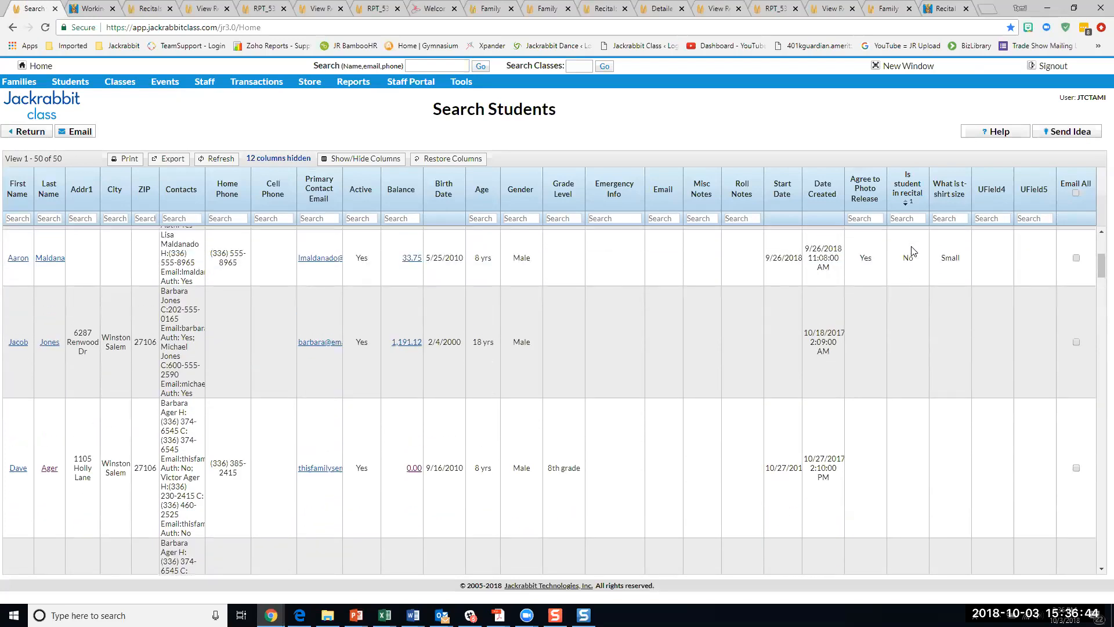
pyautogui.scroll(4, 914, 267)
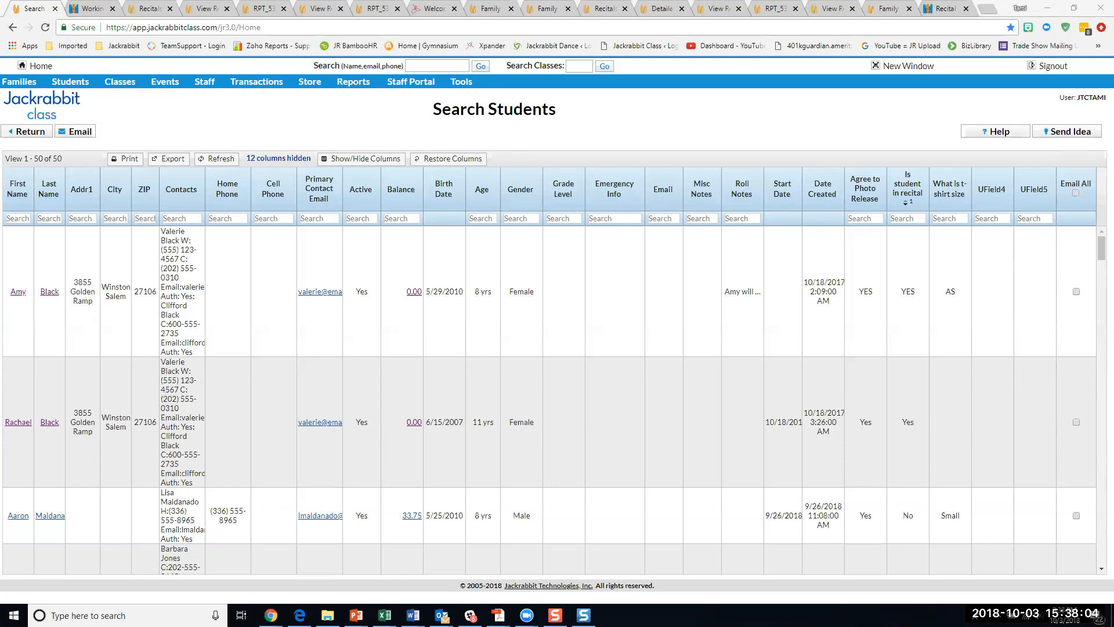
# From Jackrabbit's help options, open the Request a Call scheduling page, review the support call types, and return to the student search results.
pyautogui.click(997, 132)
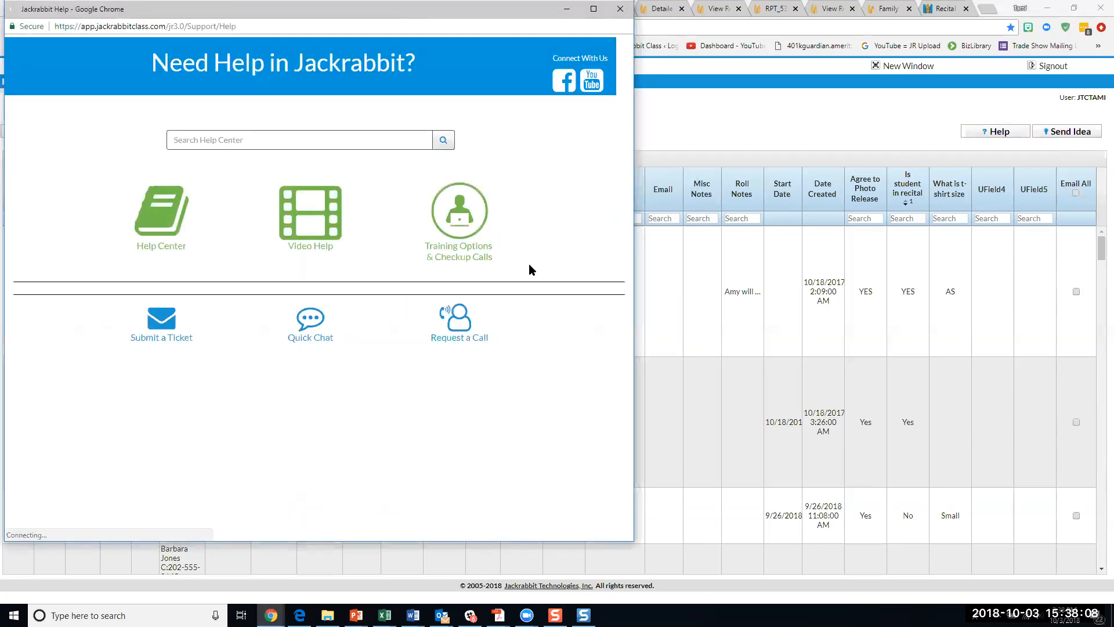
pyautogui.click(457, 328)
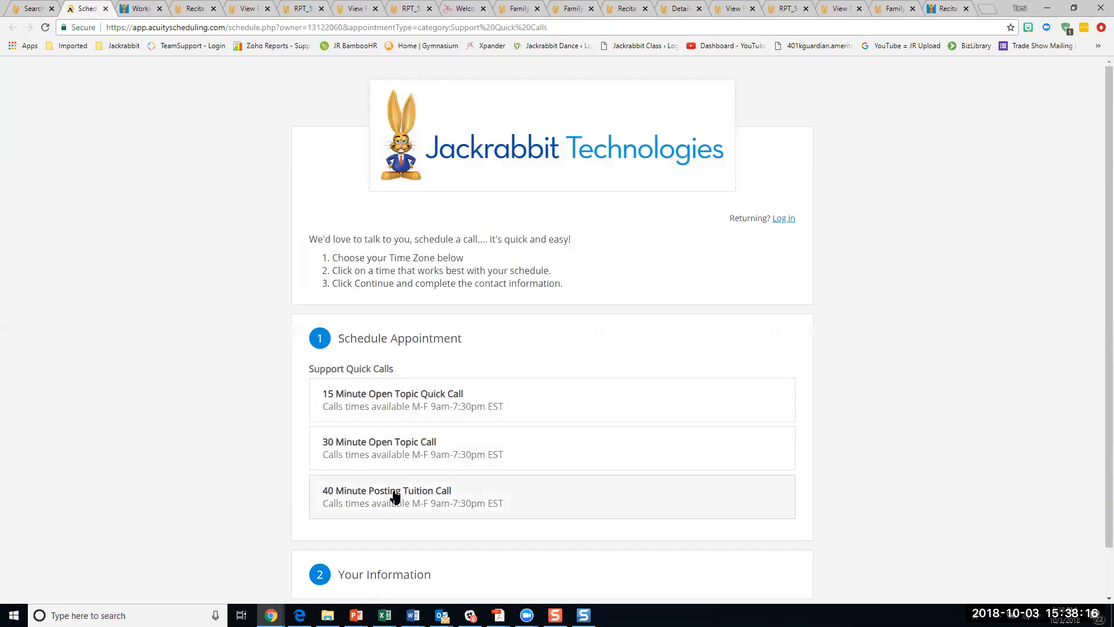
pyautogui.click(32, 9)
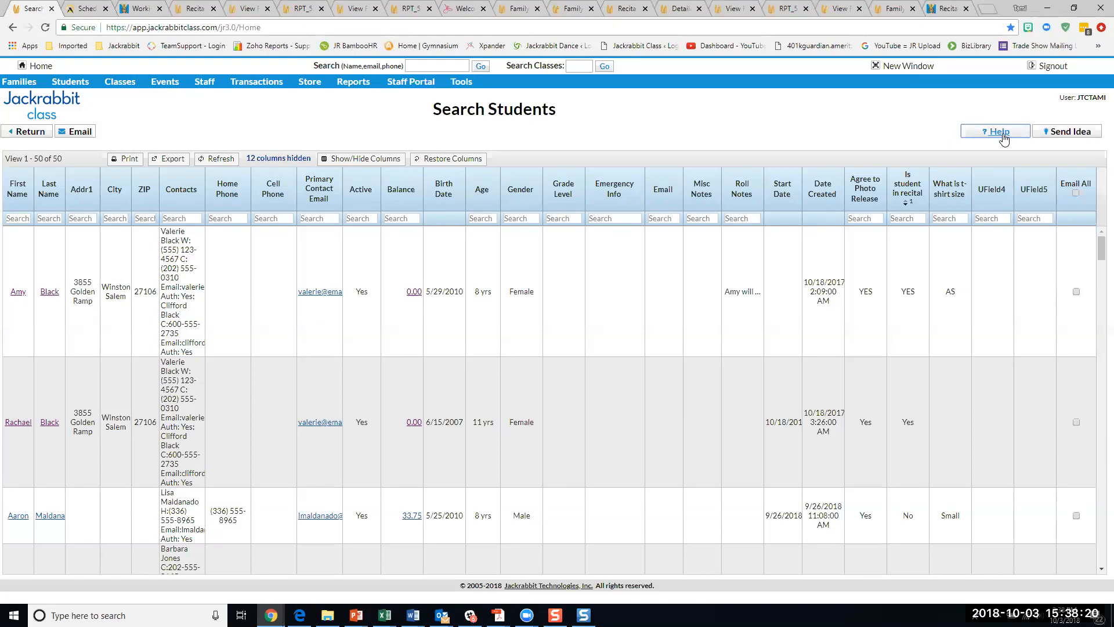
# Reopen the Jackrabbit help options, view the details for Request a Call and Quick Chat, and go back to the student list.
pyautogui.click(997, 132)
pyautogui.moveTo(479, 343)
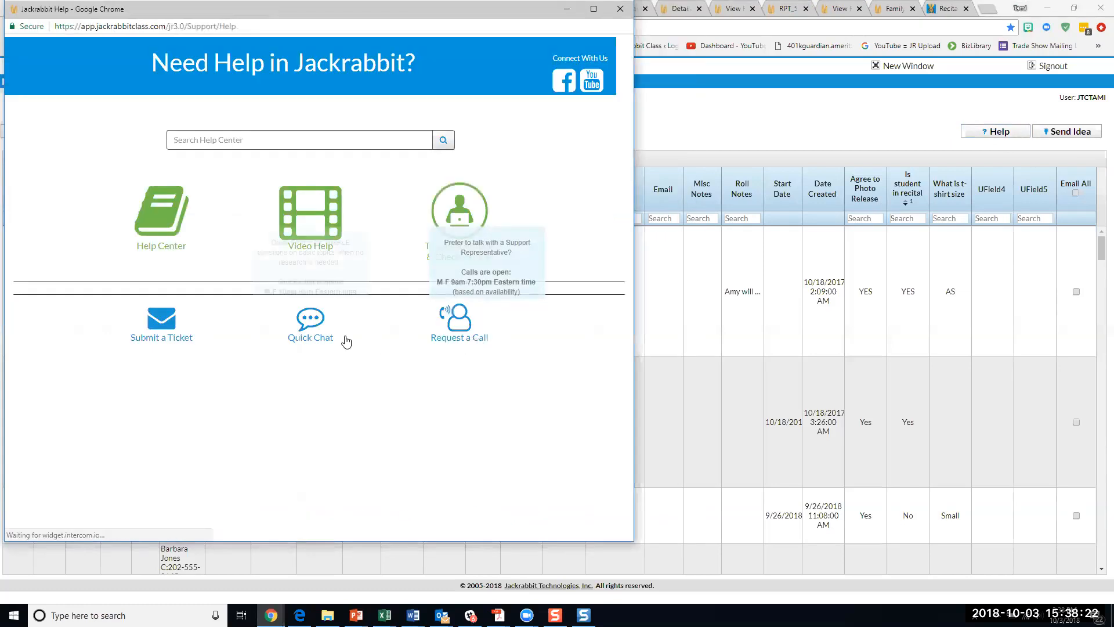
pyautogui.moveTo(318, 343)
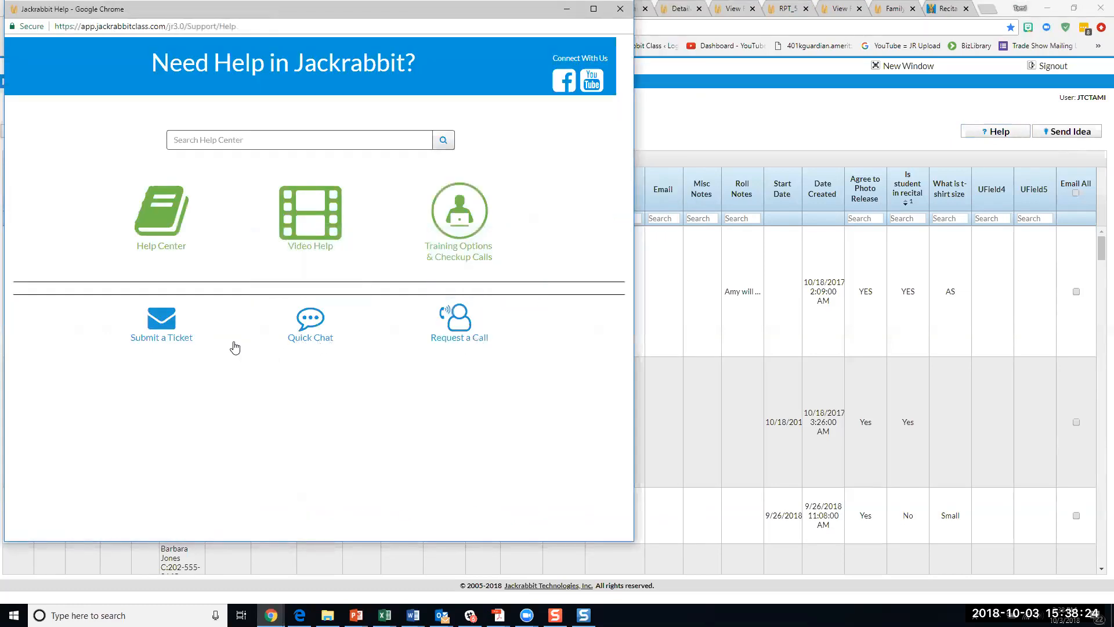
pyautogui.click(758, 114)
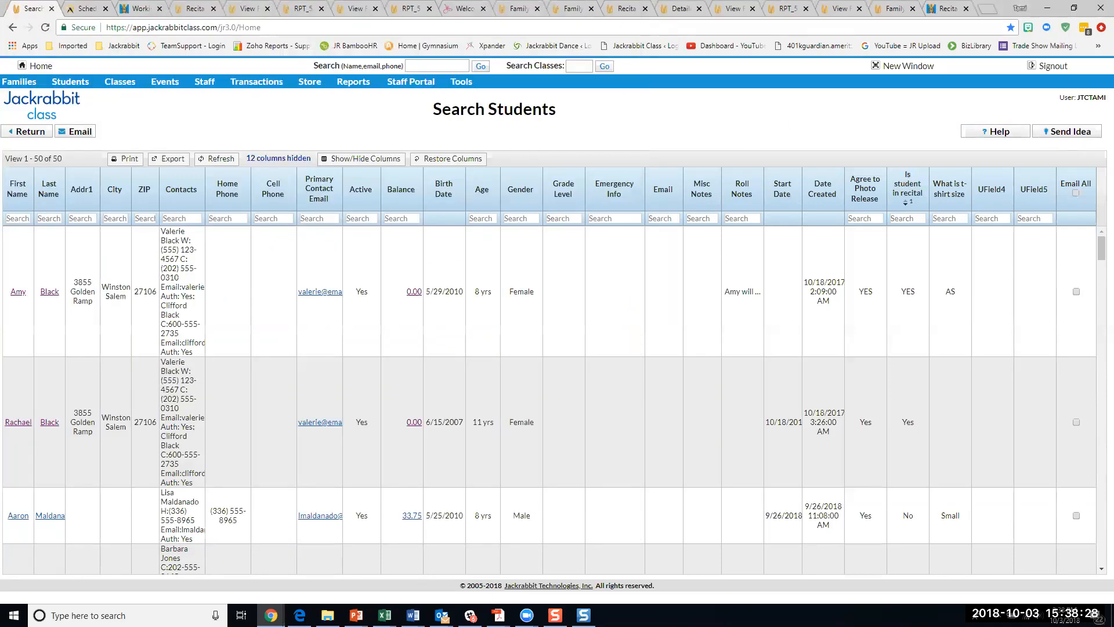